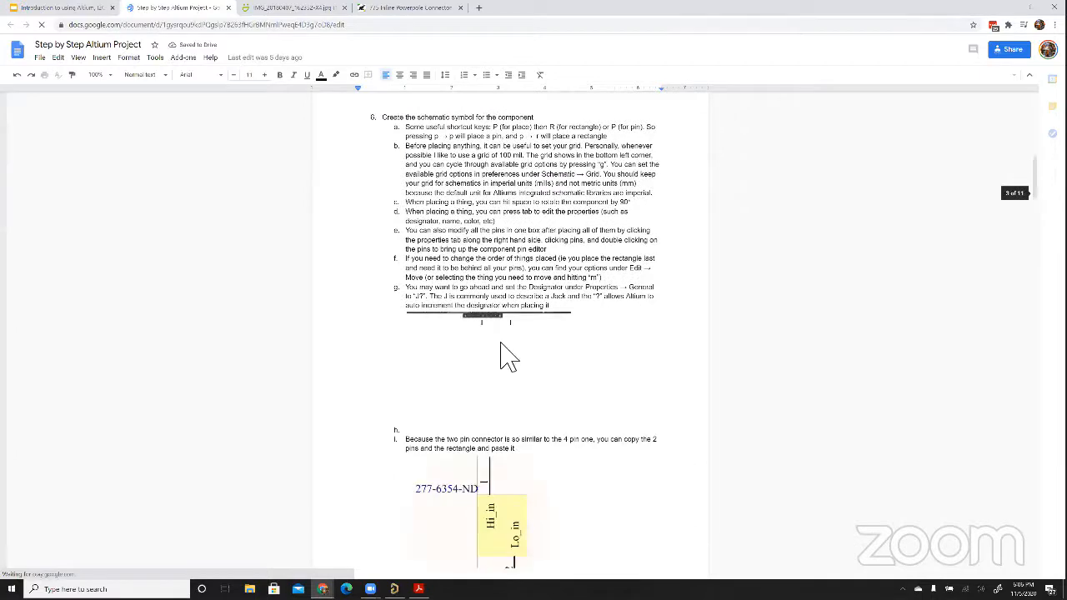
# Skim the guide's Schematic Capture section and return to the Sample project slide in the Altium presentation
pyautogui.scroll(-4, 509, 354)
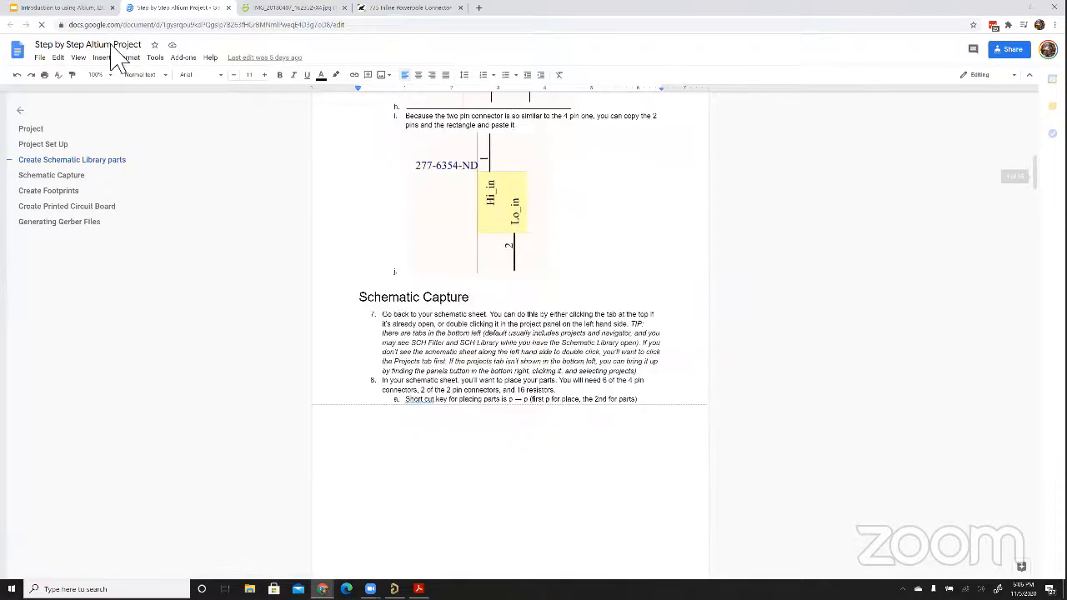
pyautogui.click(75, 8)
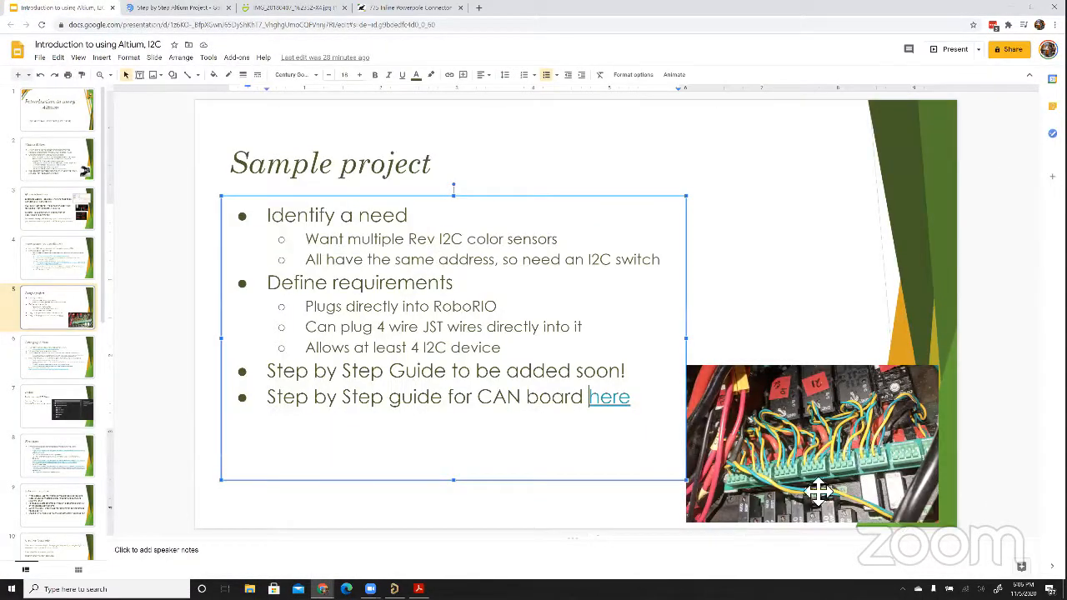
pyautogui.click(540, 513)
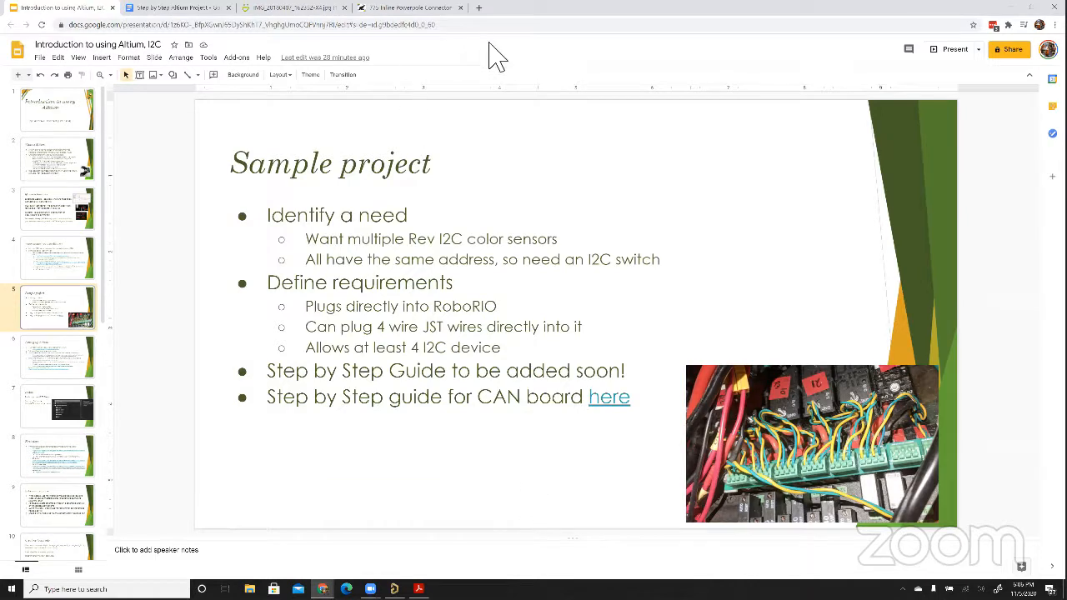
pyautogui.click(438, 268)
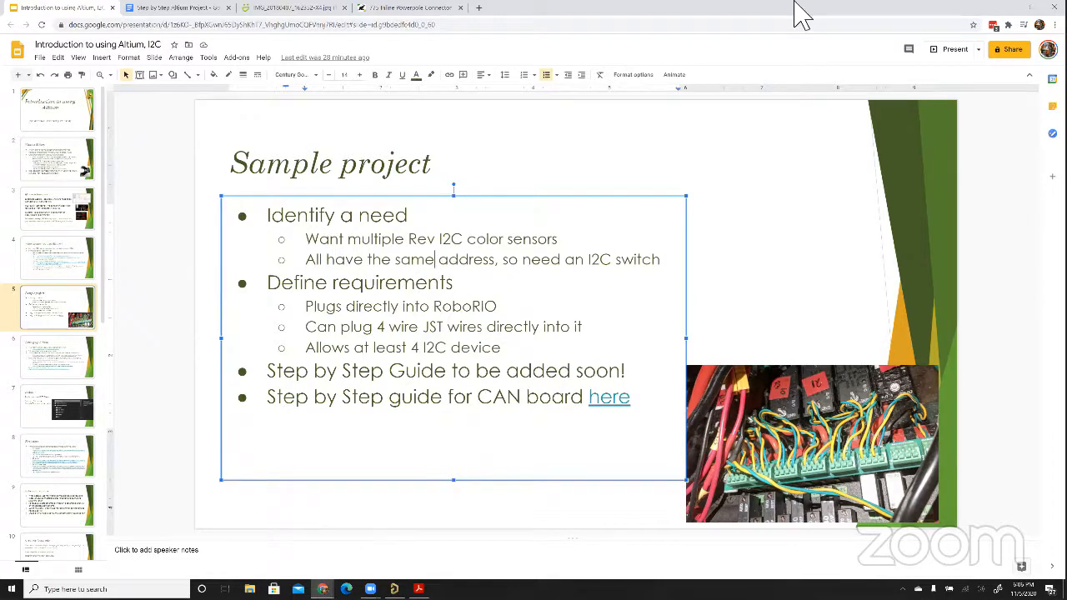
# Search the web for "adafruit tca9548a" in a new tab and open Adafruit's overview of the 1-to-8 I2C multiplexer breakout
pyautogui.hotkey('ctrl', 't')
pyautogui.write('ada')
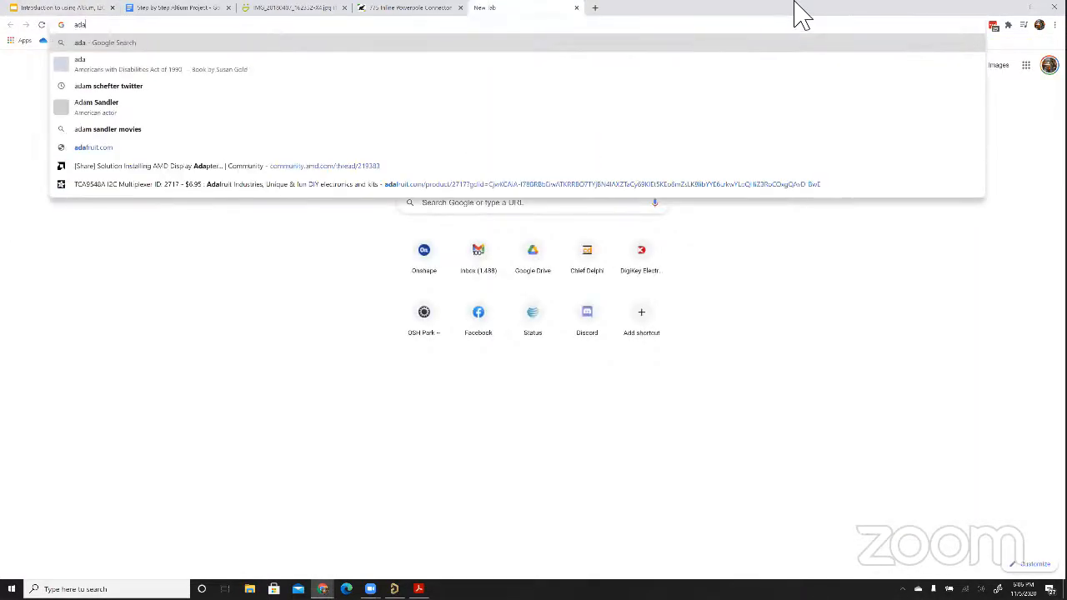
pyautogui.write('fruit tca')
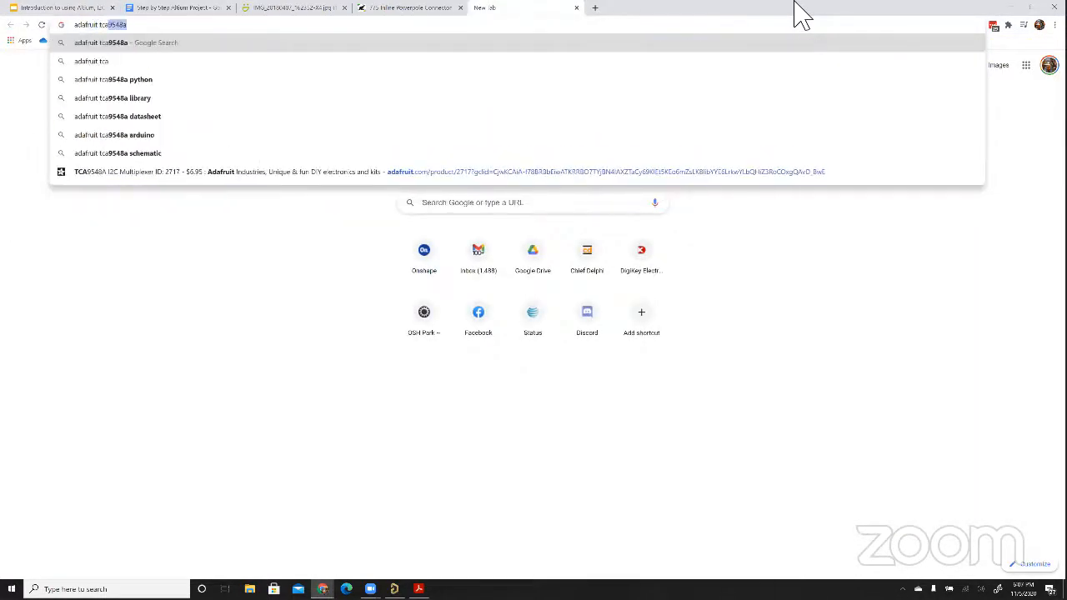
pyautogui.press('BackSpace')
pyautogui.press('BackSpace')
pyautogui.press('BackSpace')
pyautogui.press('BackSpace')
pyautogui.write('tca')
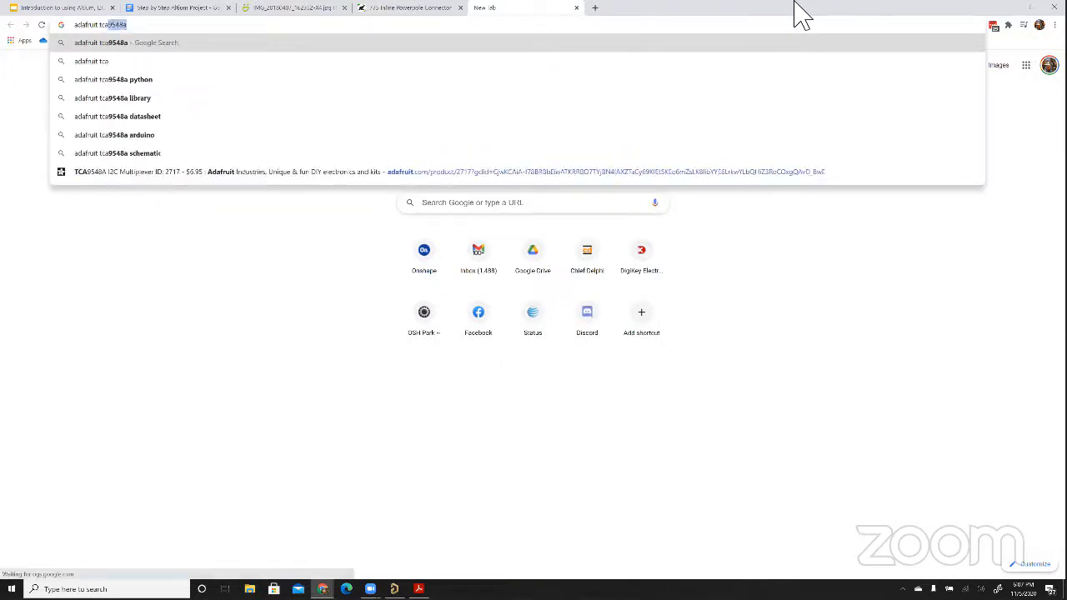
pyautogui.press('Return')
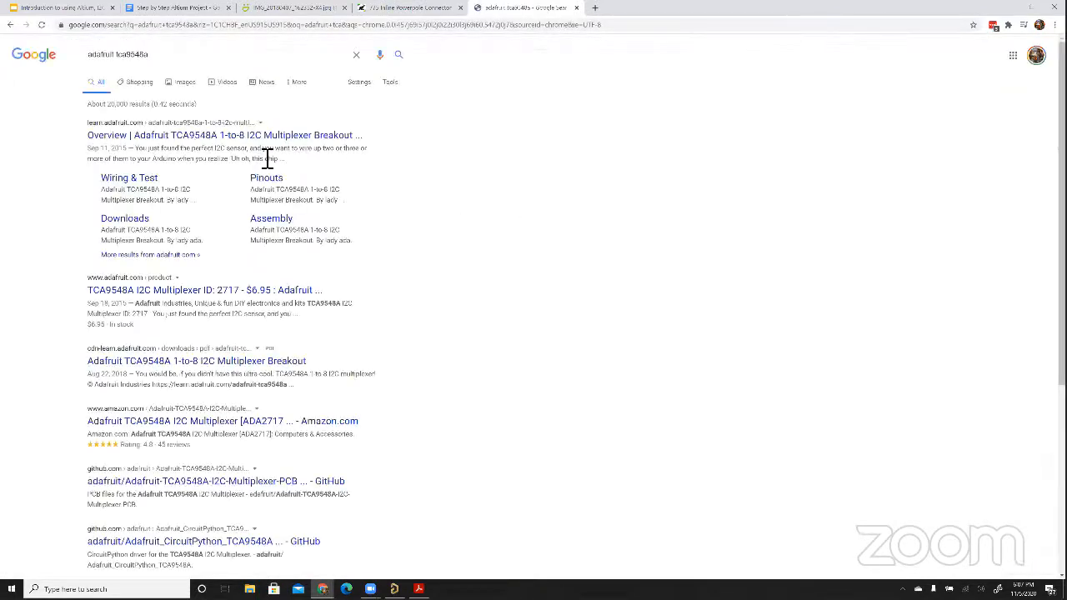
pyautogui.click(263, 146)
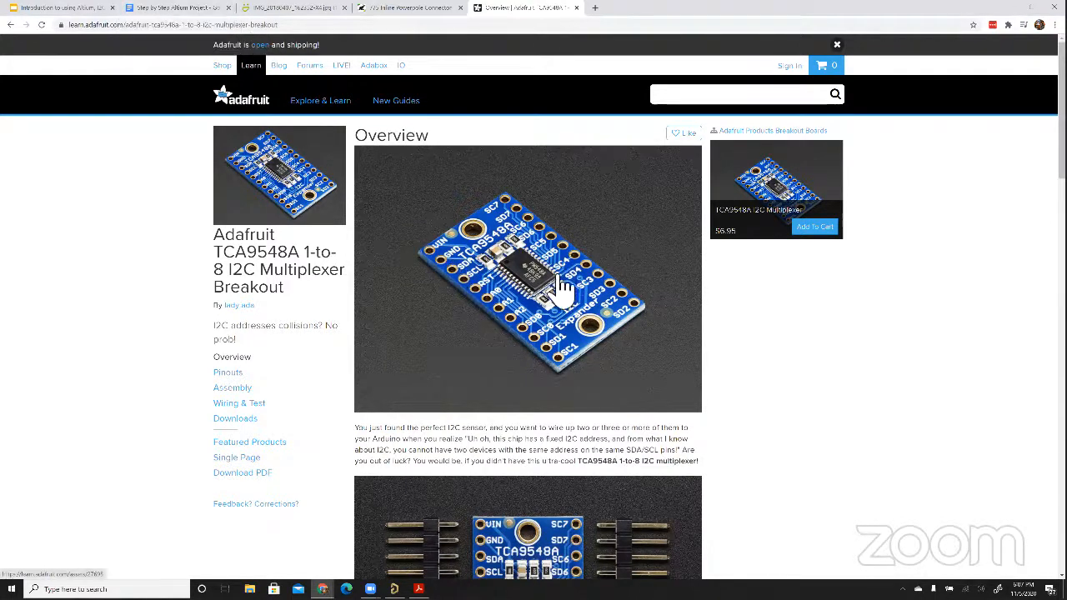
# Return to the presentation and review its slides from Sample project through Setting up Altium and Install to First steps
pyautogui.click(21, 8)
pyautogui.click(402, 525)
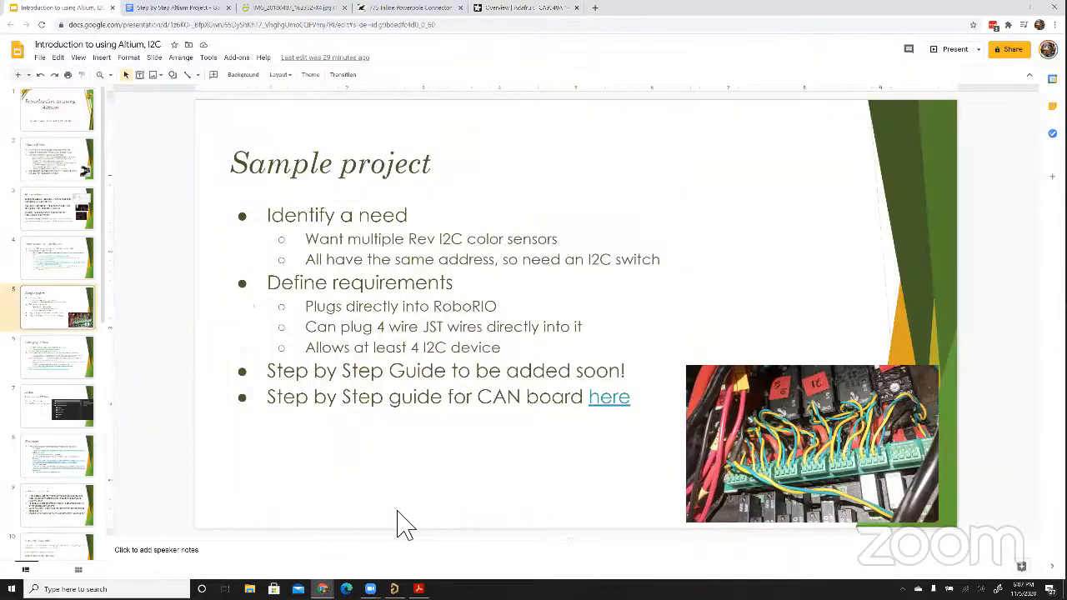
pyautogui.press('Down')
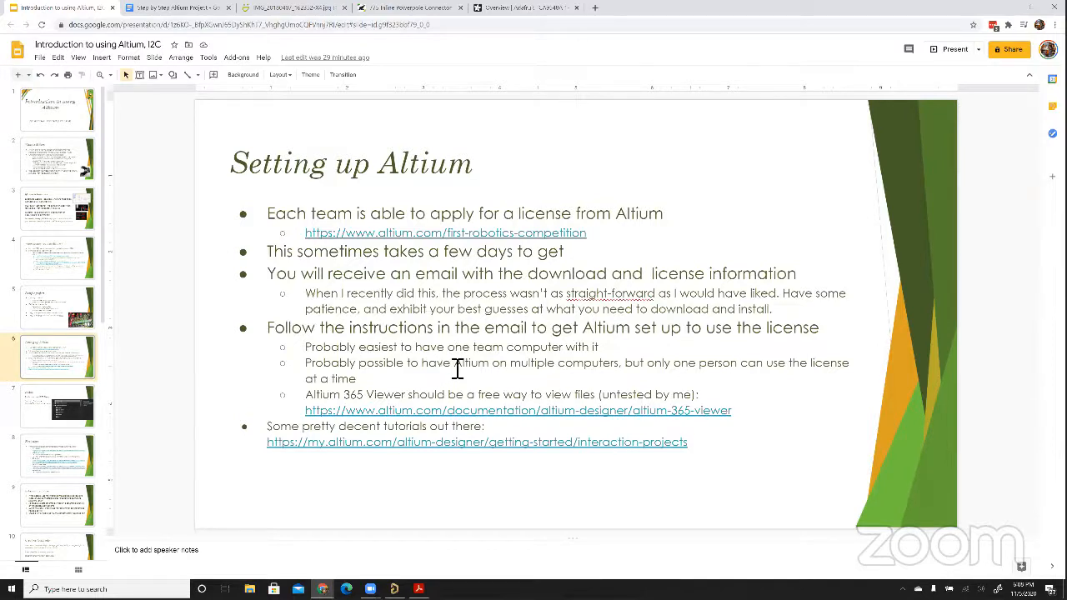
pyautogui.click(383, 406)
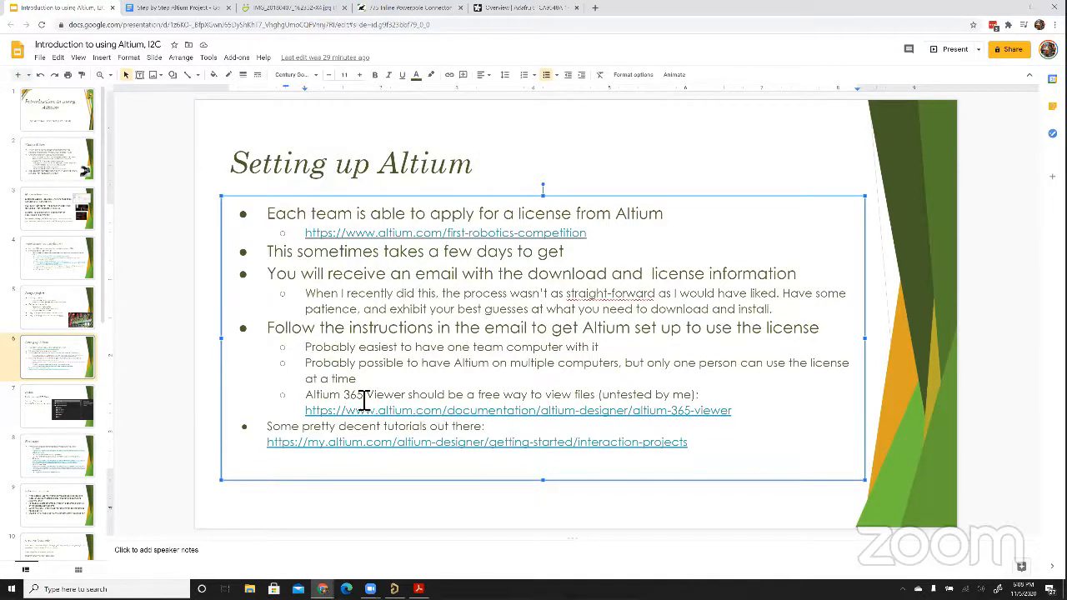
pyautogui.click(386, 379)
pyautogui.click(37, 408)
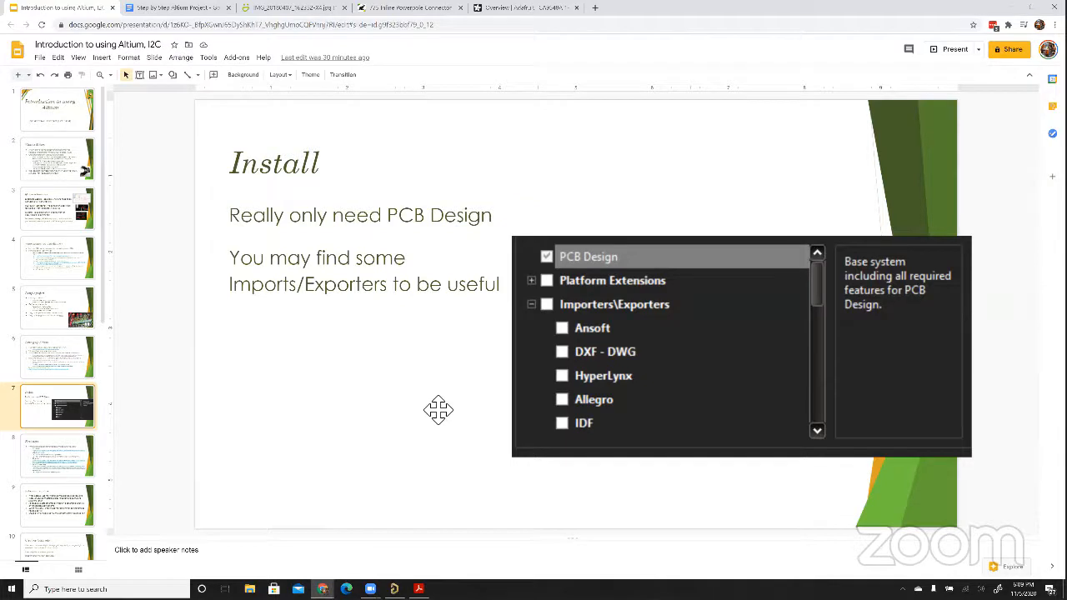
pyautogui.press('Down')
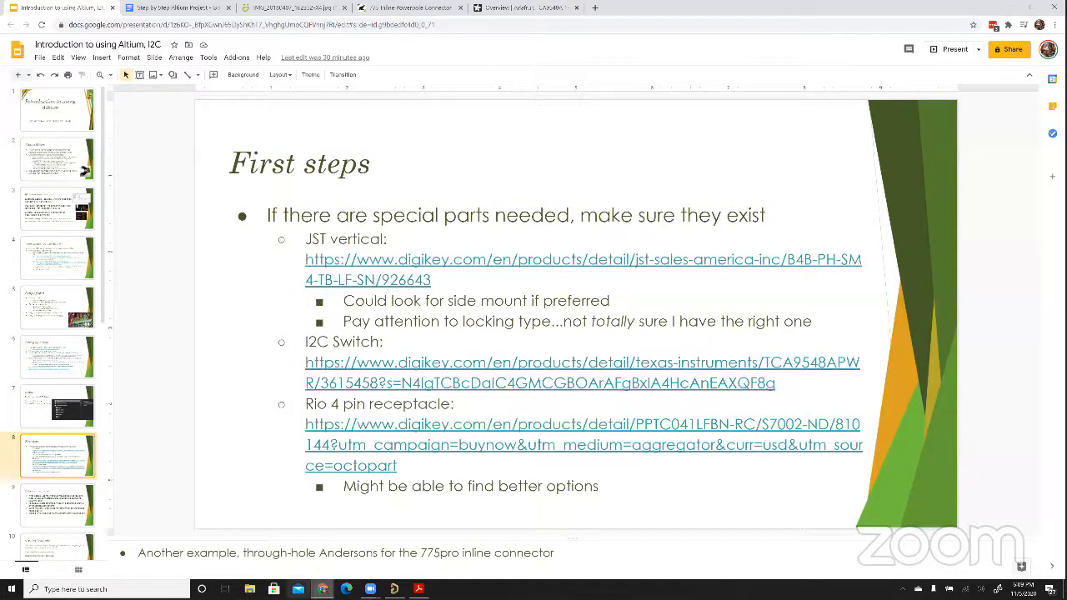
# Switch to Altium Designer, view the account's license management page and return to the home page
pyautogui.click(395, 590)
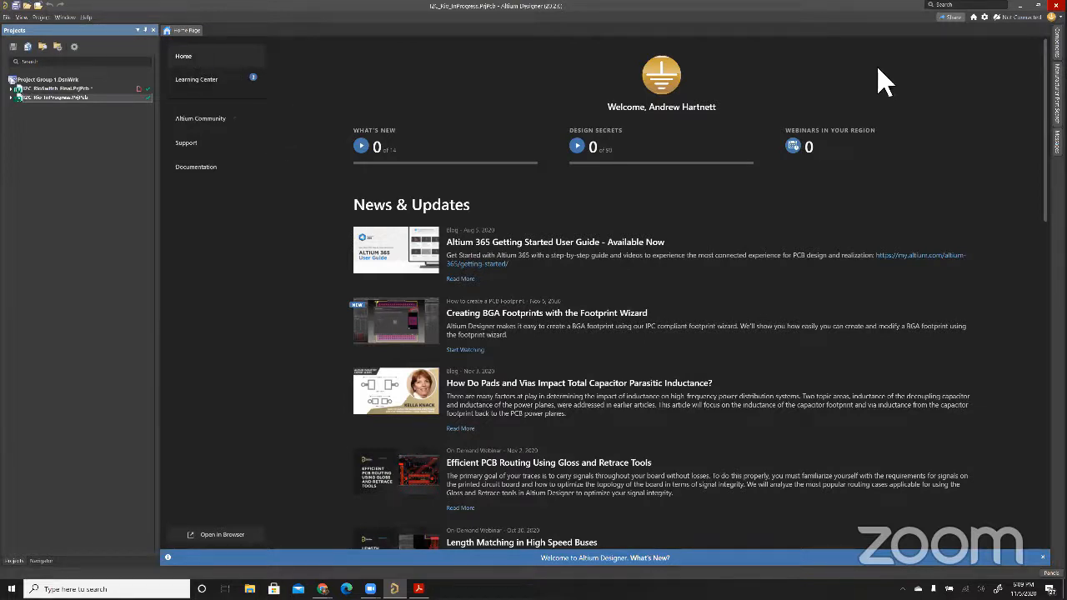
pyautogui.click(1051, 17)
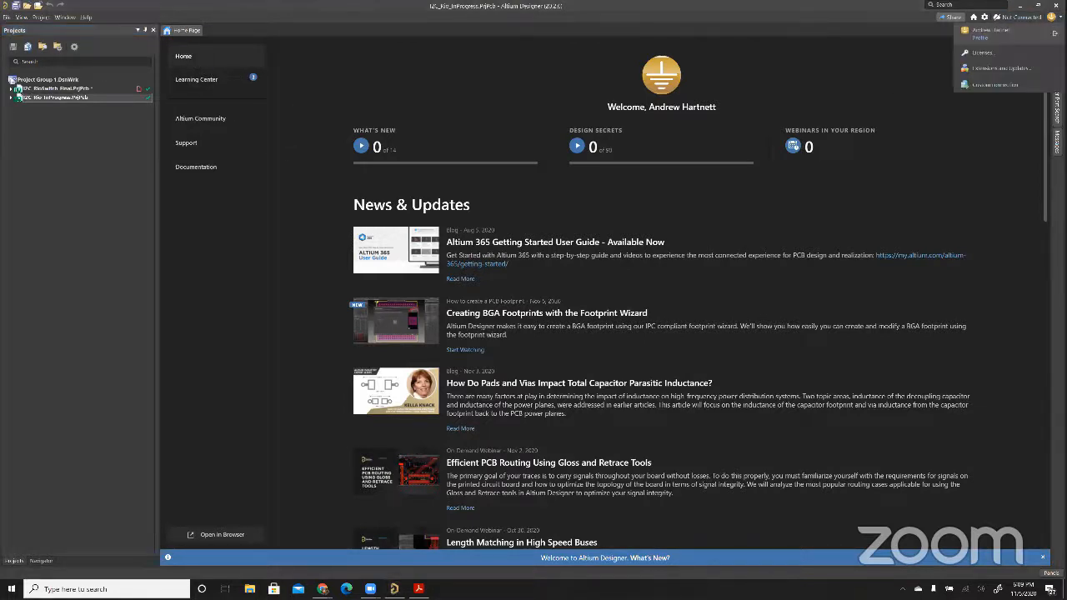
pyautogui.click(1018, 54)
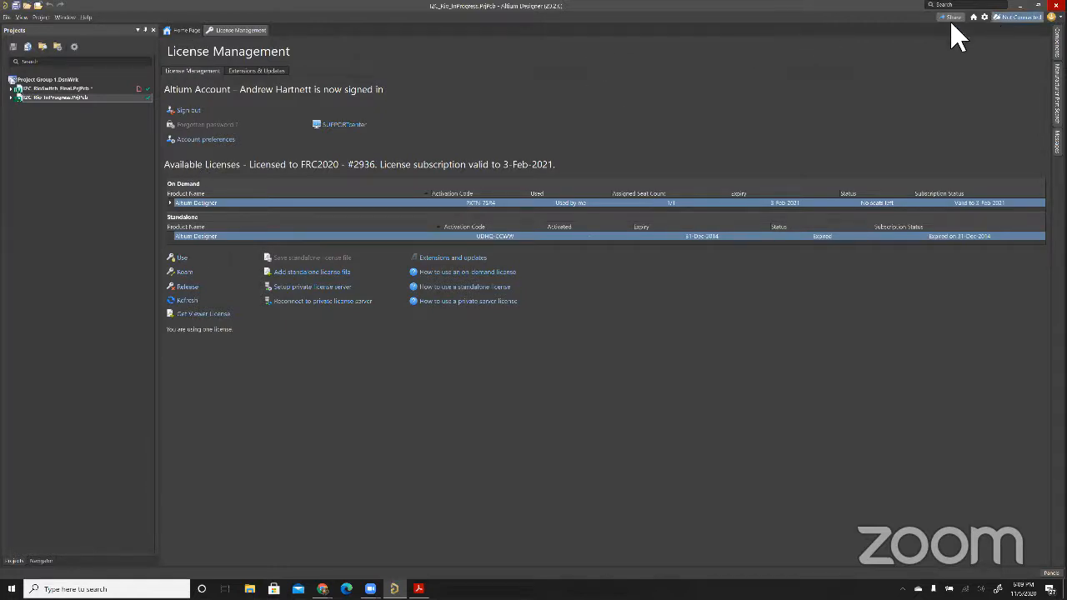
pyautogui.click(185, 31)
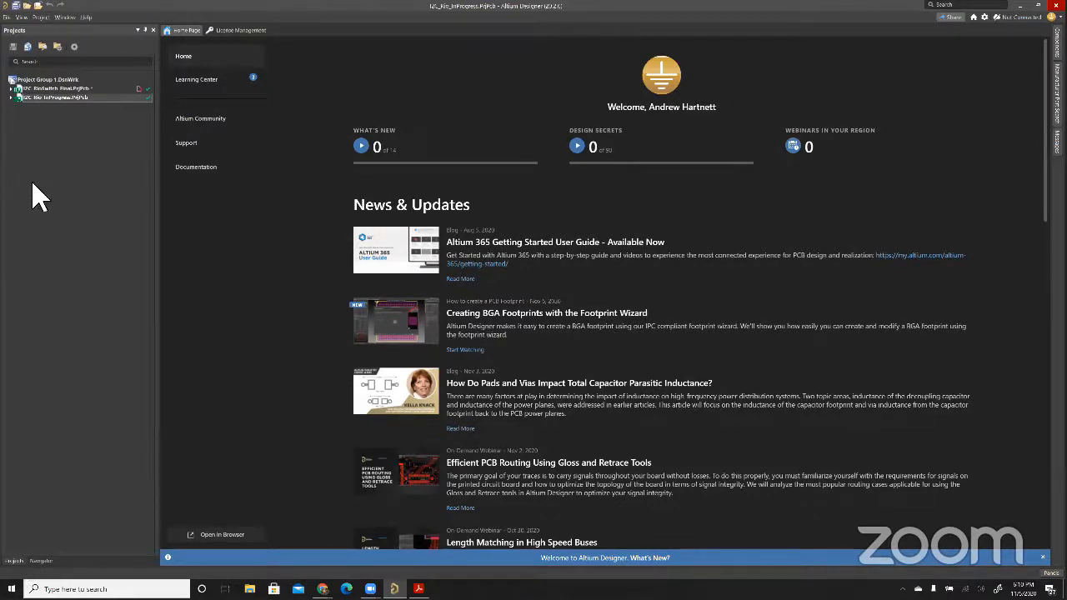
# Examine the Navigator, Projects, Components, Messages and Manufacturer Part Search views and the list of available panels
pyautogui.click(41, 561)
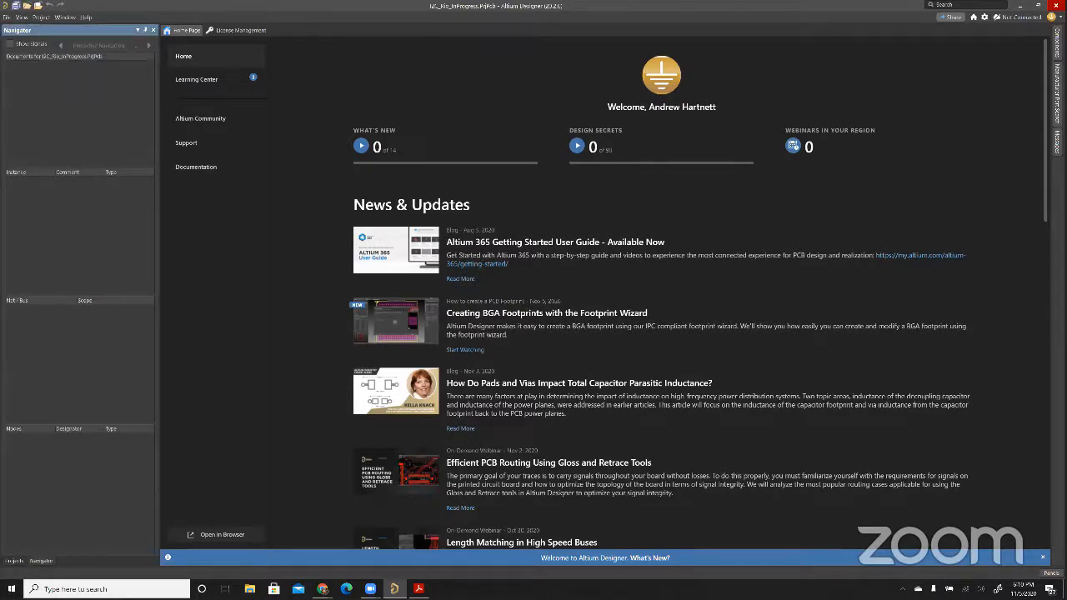
pyautogui.click(14, 562)
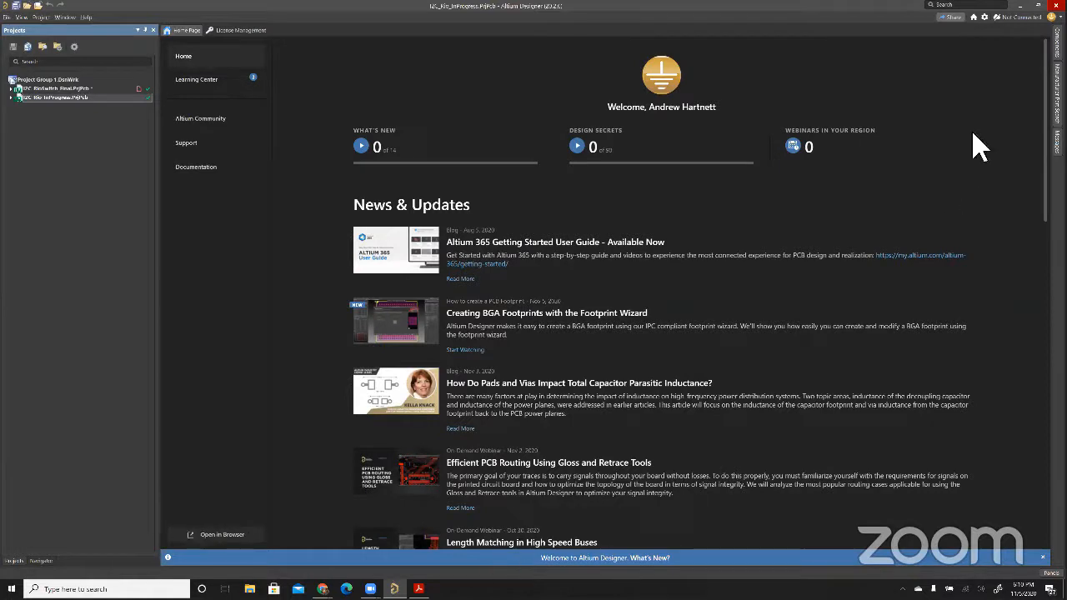
pyautogui.click(1057, 43)
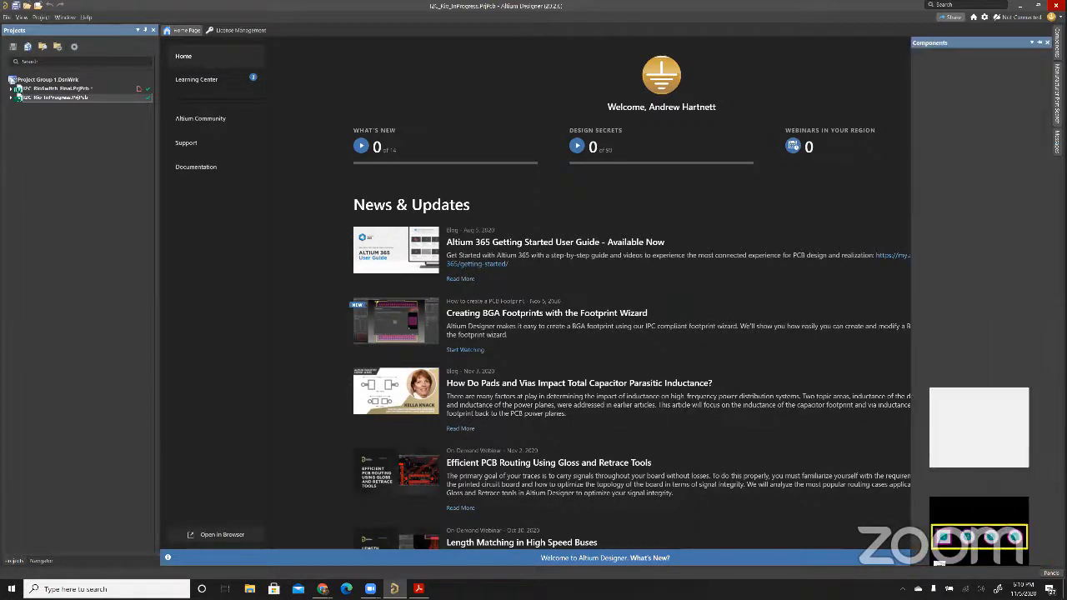
pyautogui.click(1057, 142)
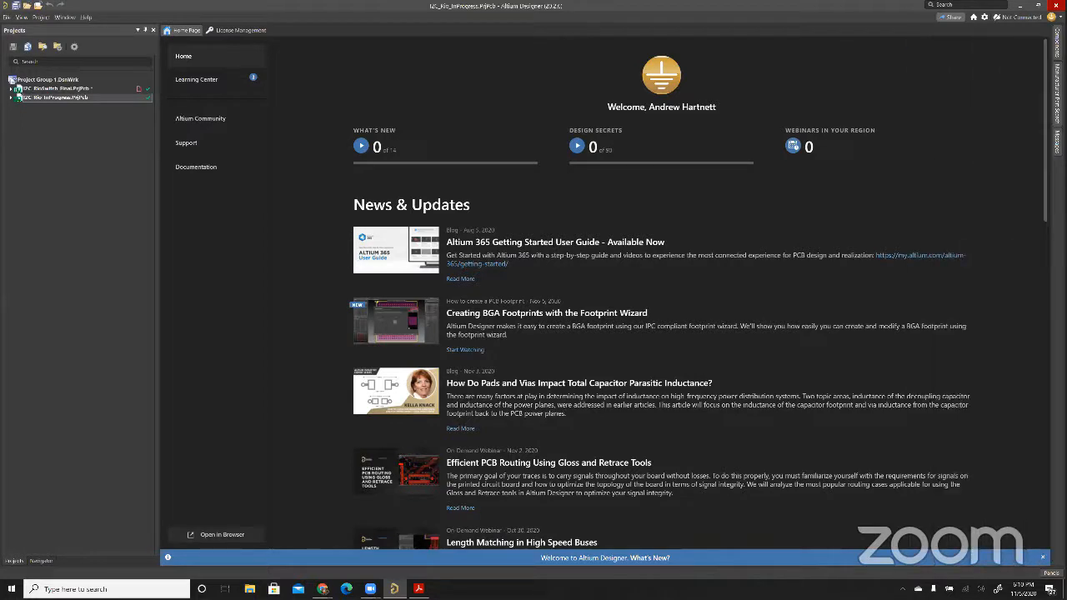
pyautogui.click(1057, 141)
pyautogui.click(1057, 94)
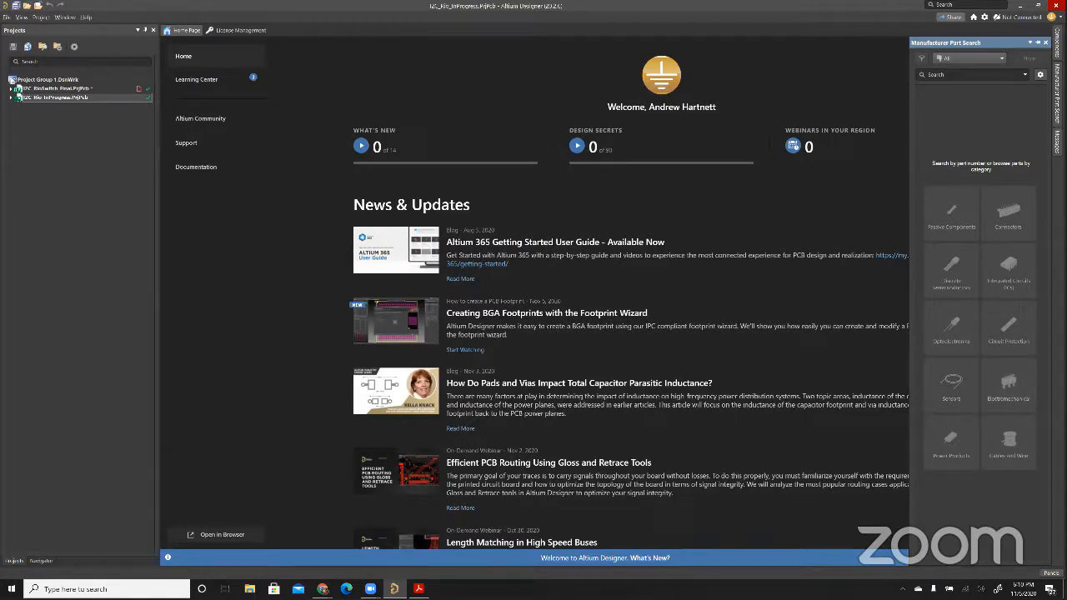
pyautogui.click(1051, 573)
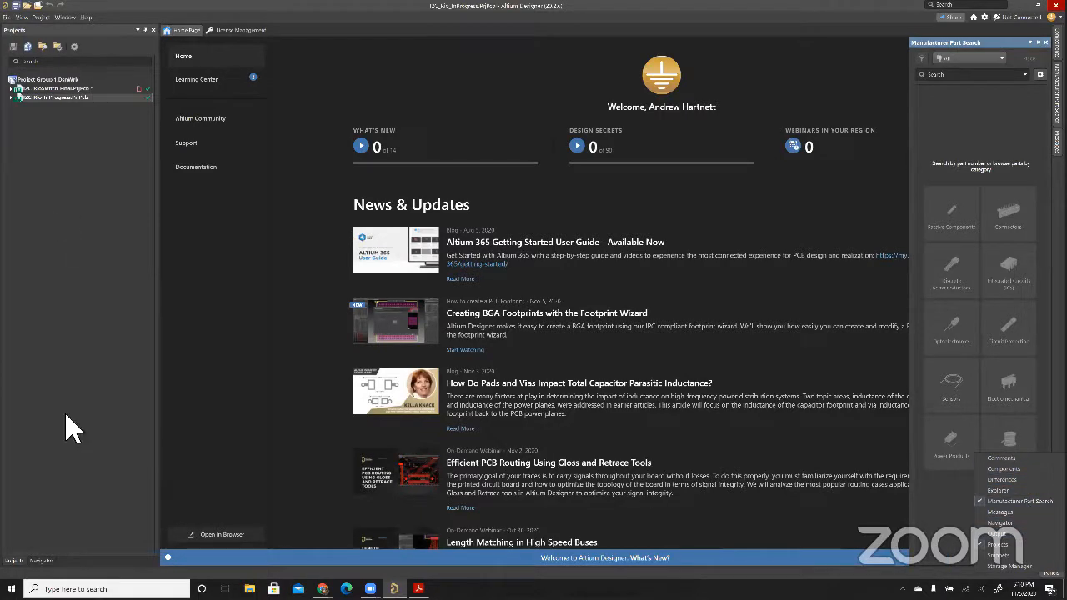
pyautogui.click(52, 448)
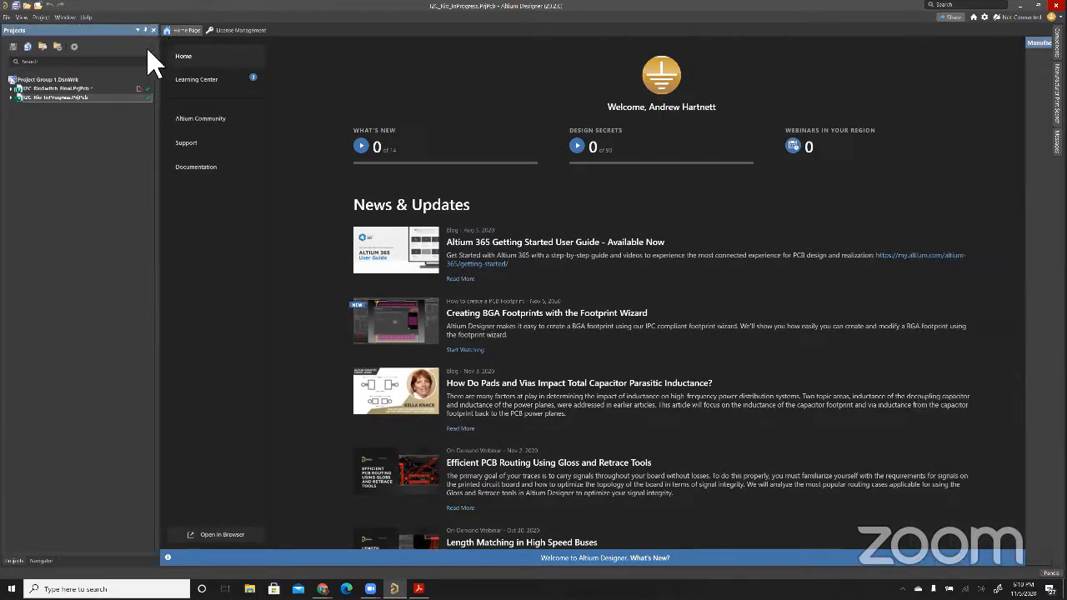
# Close the Projects panel and restore it to the workspace
pyautogui.click(153, 31)
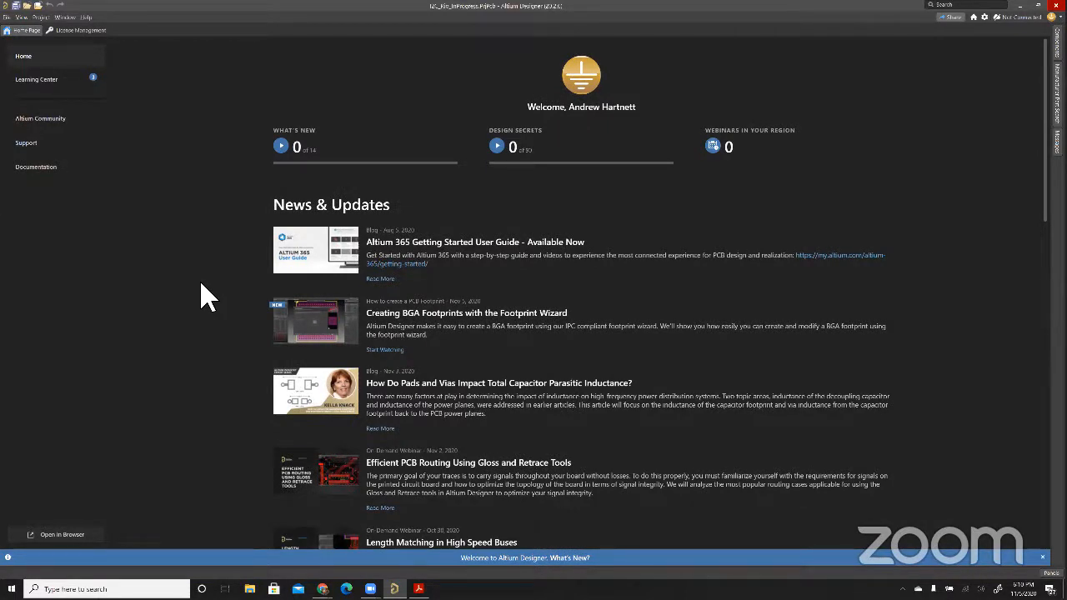
pyautogui.click(1053, 573)
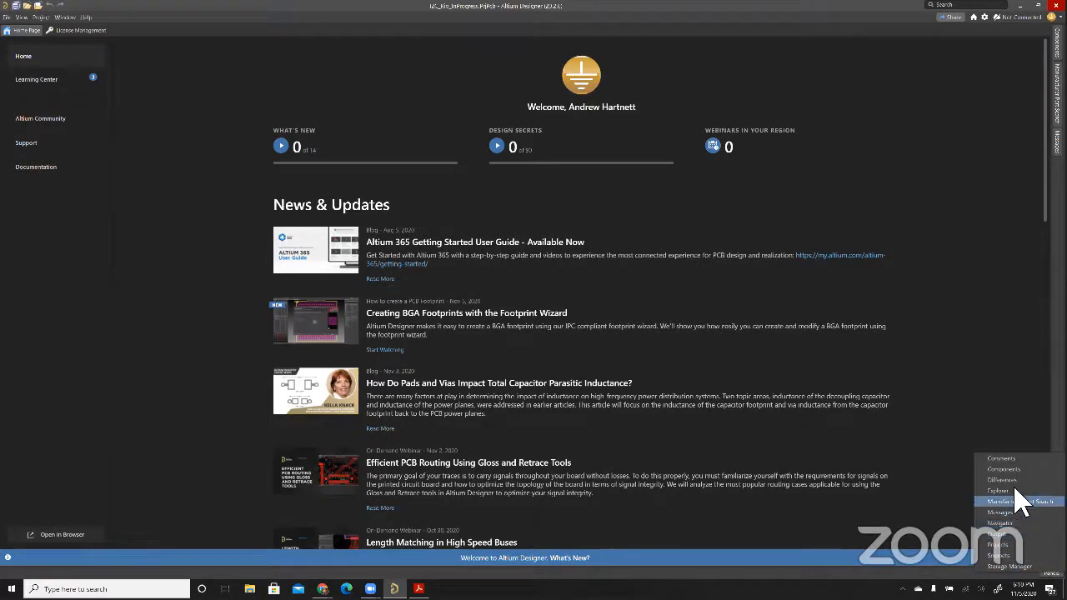
pyautogui.click(1016, 546)
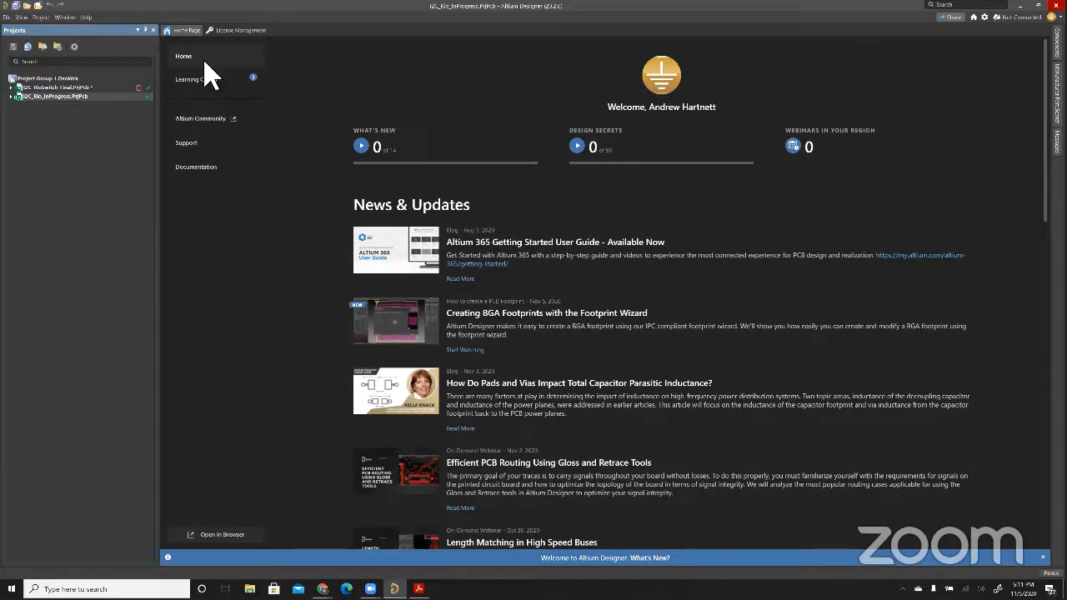
# Return to the First steps slide in the browser, open the I2C switch's Digi-Key link and view the TCA9548APWR product page
pyautogui.click(1016, 4)
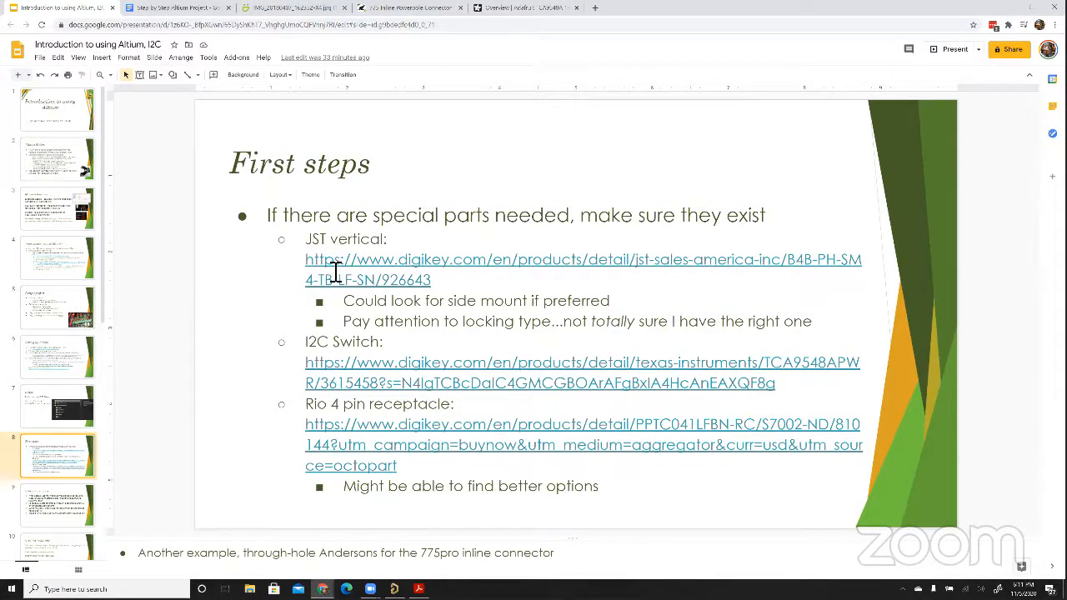
pyautogui.click(422, 276)
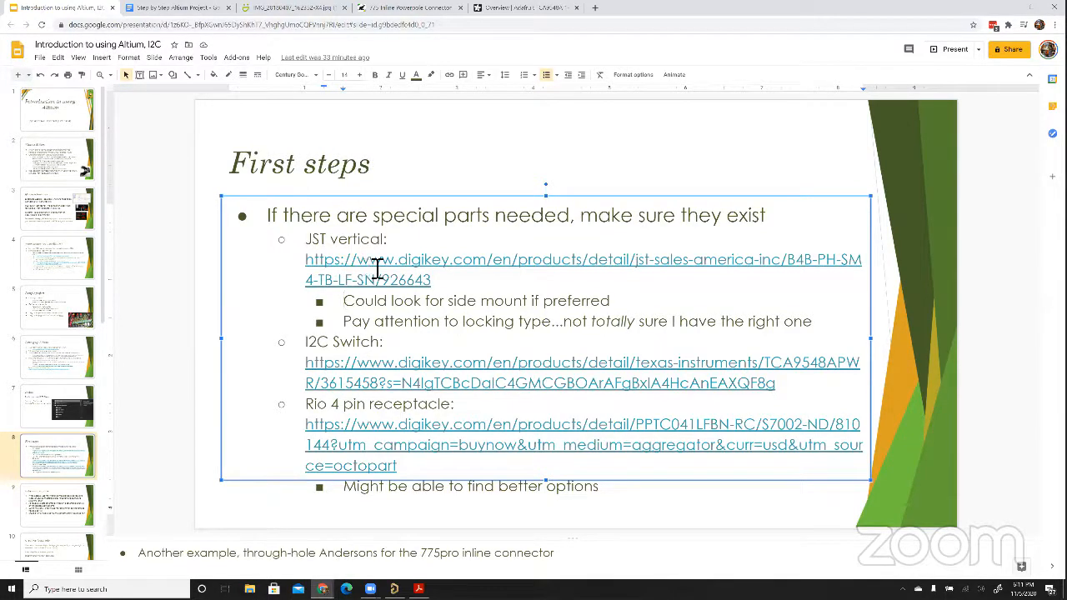
pyautogui.click(350, 383)
pyautogui.click(381, 407)
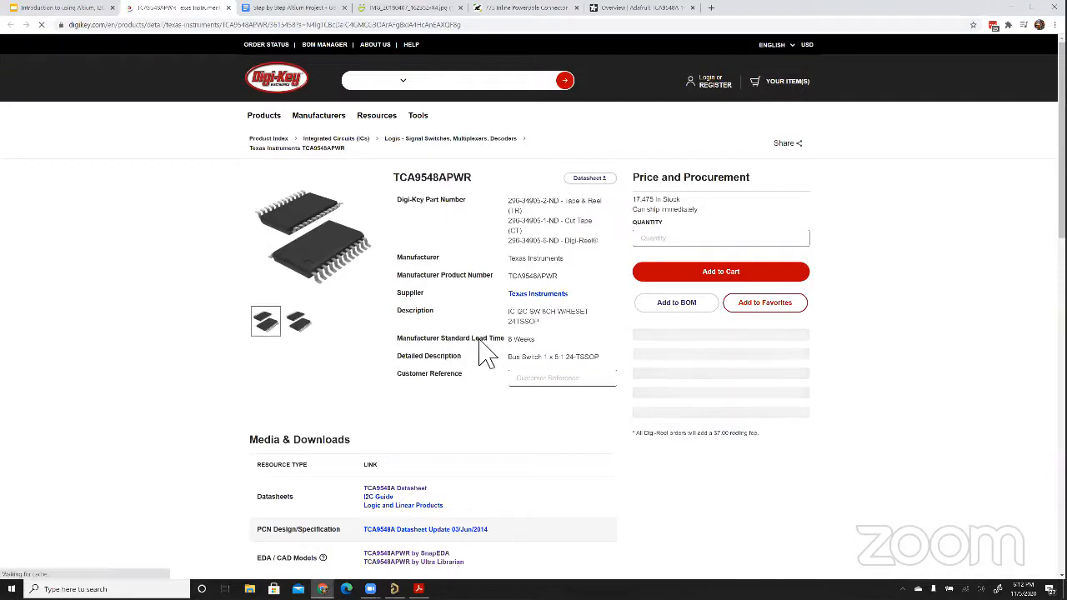
pyautogui.scroll(-3, 439, 364)
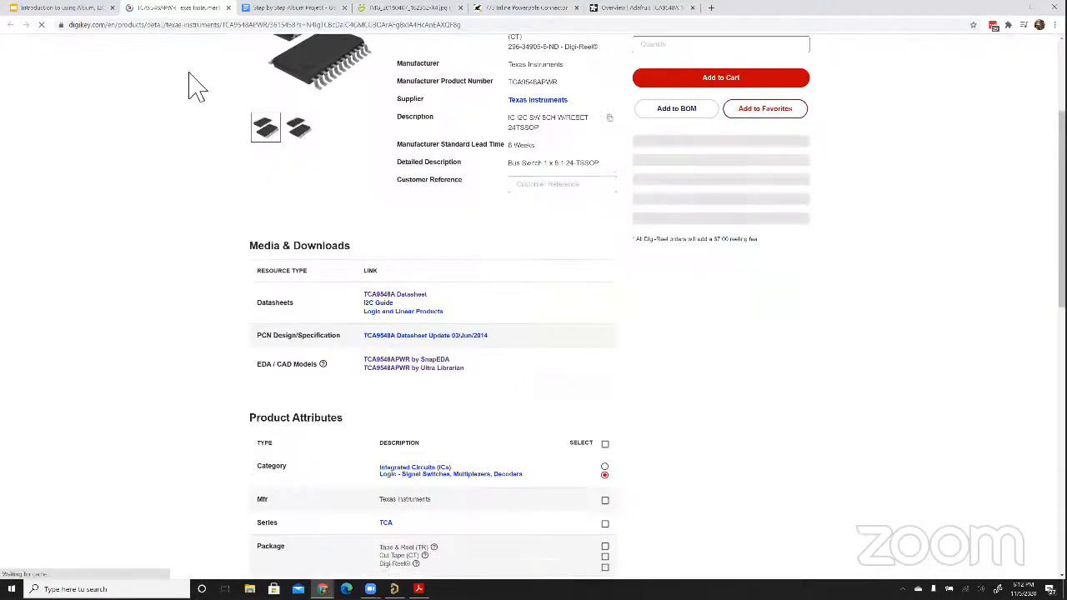
# Go back to the First steps slide and open the Digi-Key product page for the Rio 4 pin receptacle
pyautogui.click(73, 9)
pyautogui.click(360, 451)
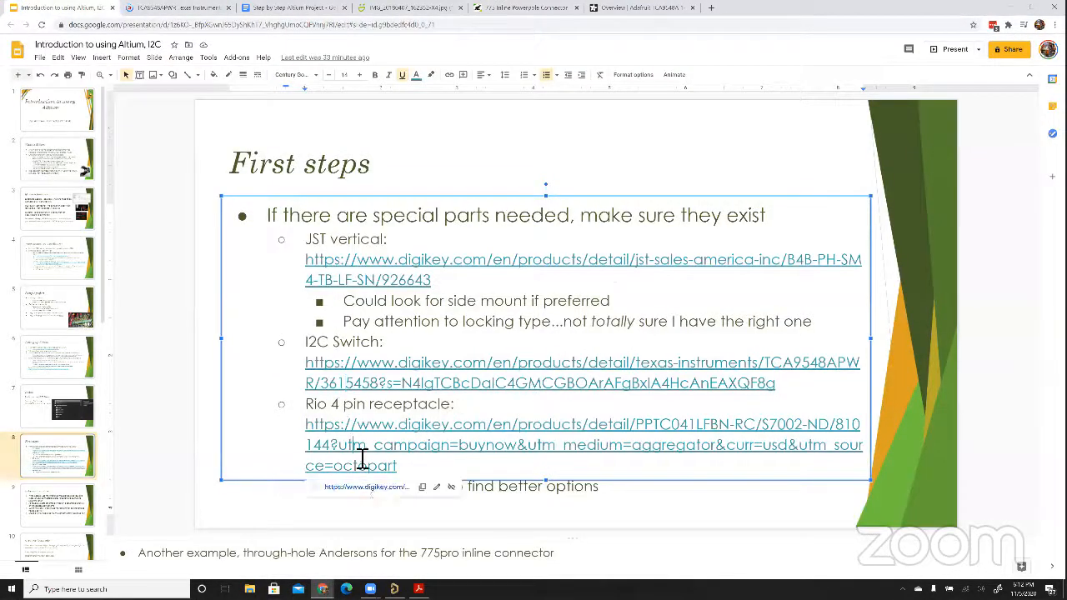
pyautogui.click(378, 497)
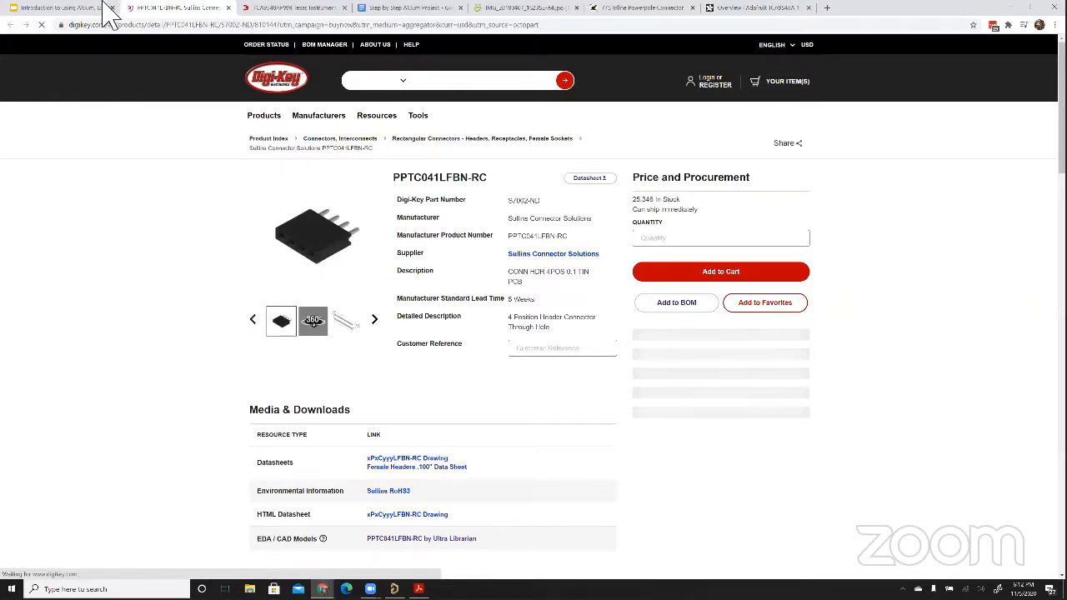
# Return to the First steps slide, open the JST vertical connector's Digi-Key page and highlight its single-quantity price
pyautogui.click(75, 8)
pyautogui.click(391, 267)
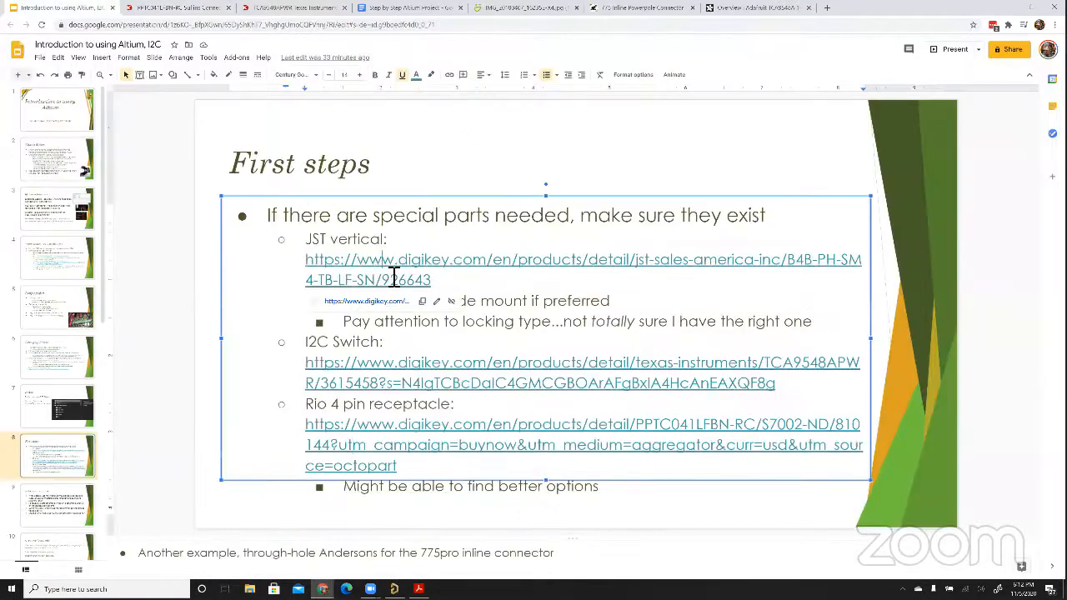
pyautogui.click(390, 299)
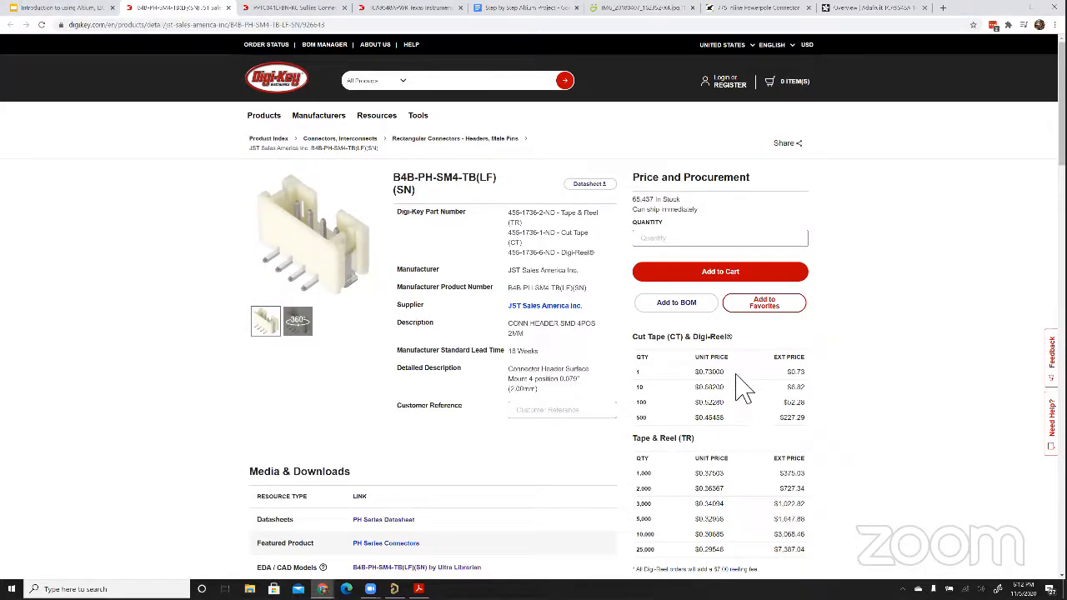
pyautogui.doubleClick(818, 369)
pyautogui.click(818, 369)
pyautogui.moveTo(806, 371); pyautogui.dragTo(722, 374)
pyautogui.click(719, 373)
pyautogui.moveTo(812, 376); pyautogui.dragTo(659, 388)
# Look at the JST connector's product photo again, return to the presentation and open slide 9
pyautogui.click(67, 9)
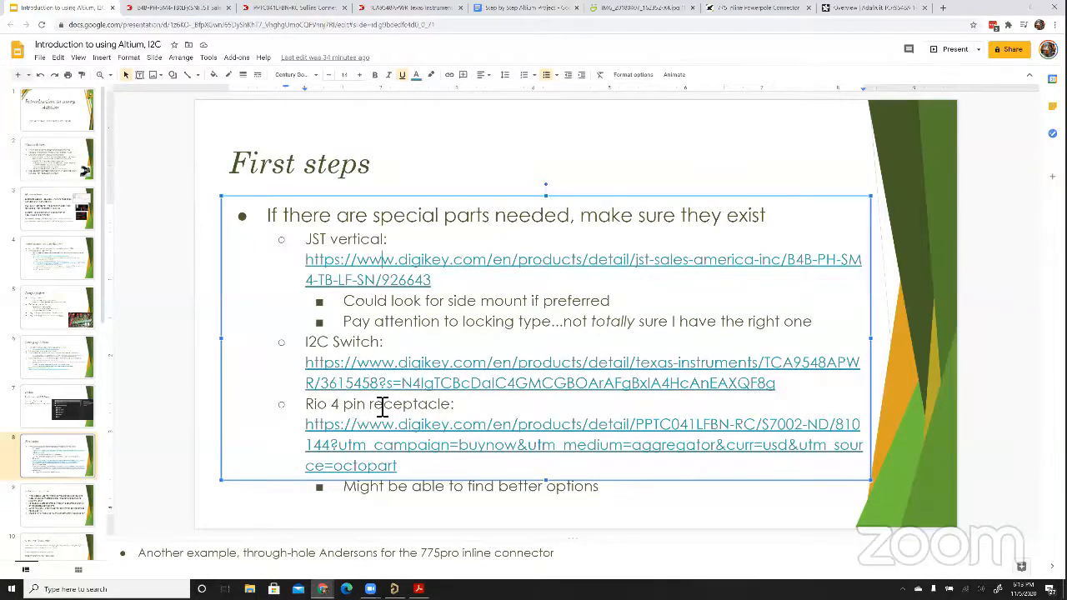
pyautogui.click(204, 7)
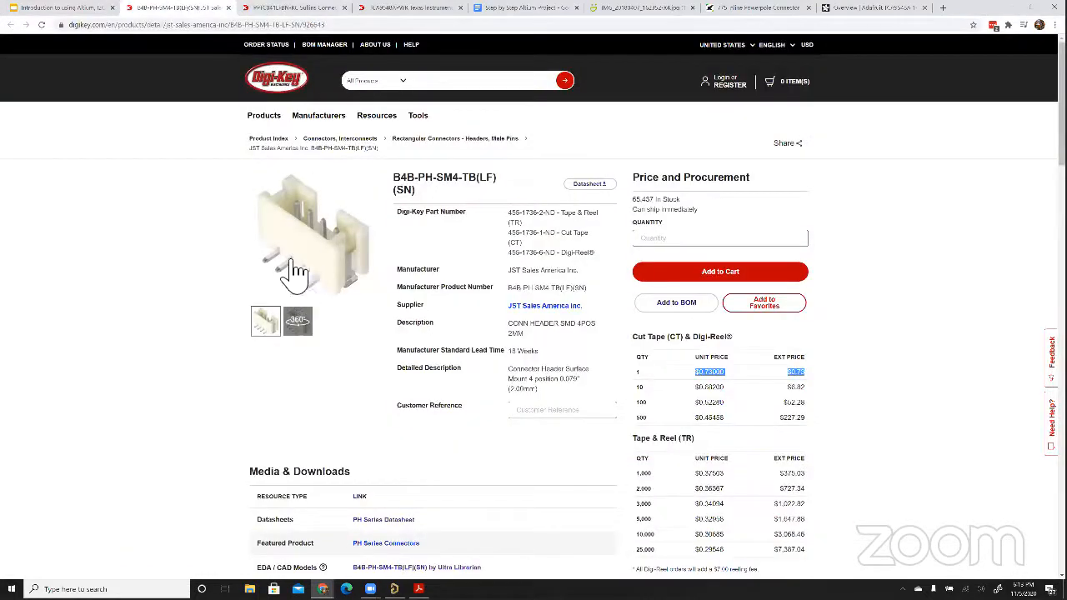
pyautogui.click(88, 8)
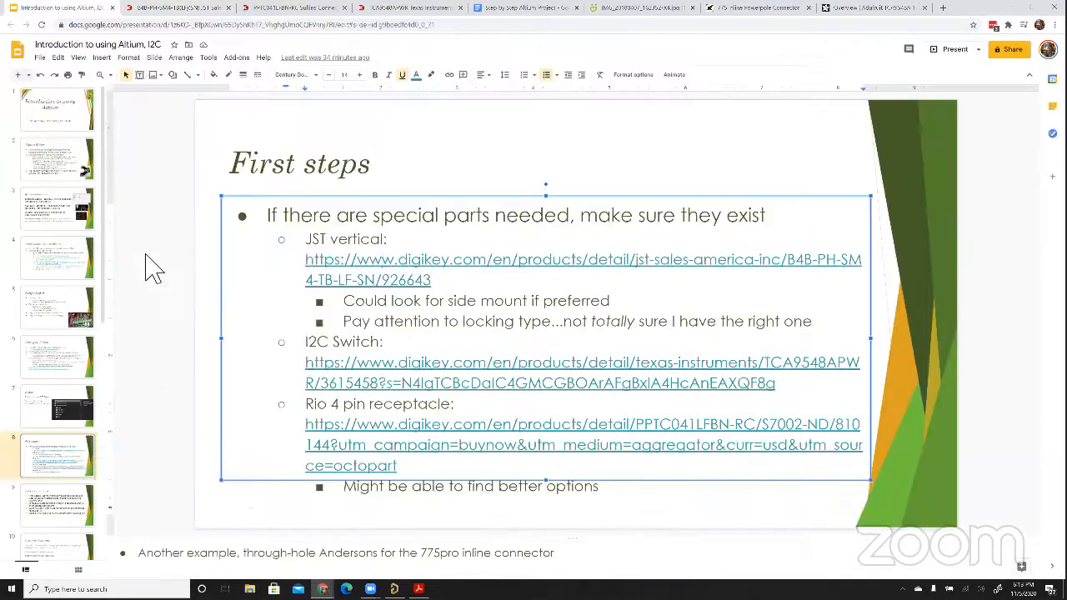
pyautogui.click(50, 521)
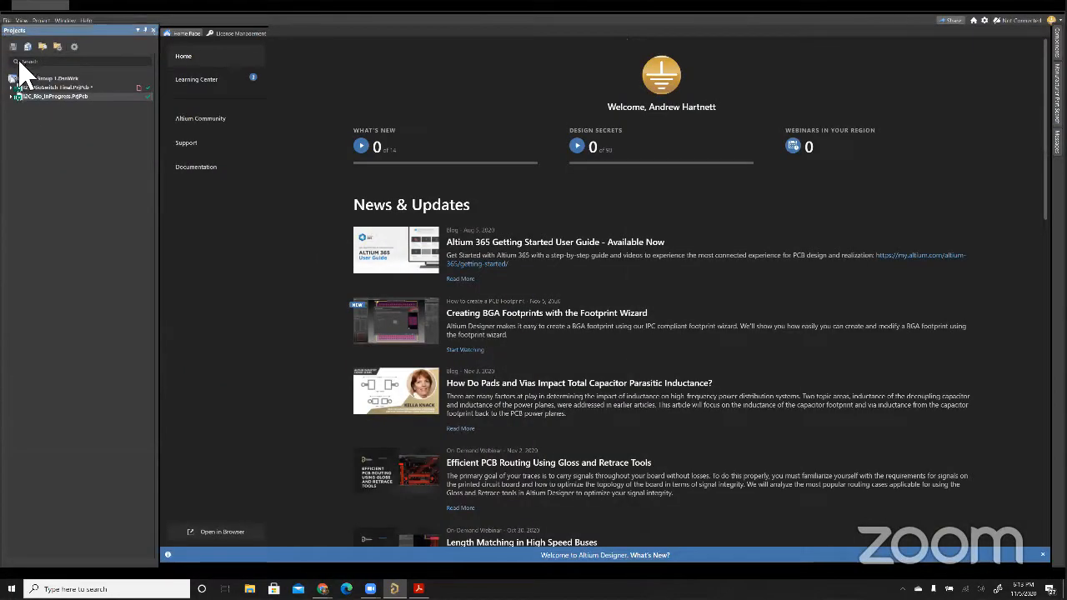
# Switch to Altium Designer and create an empty local PCB project named I2C_Scratch
pyautogui.click(8, 16)
pyautogui.moveTo(16, 16)
pyautogui.moveTo(86, 17)
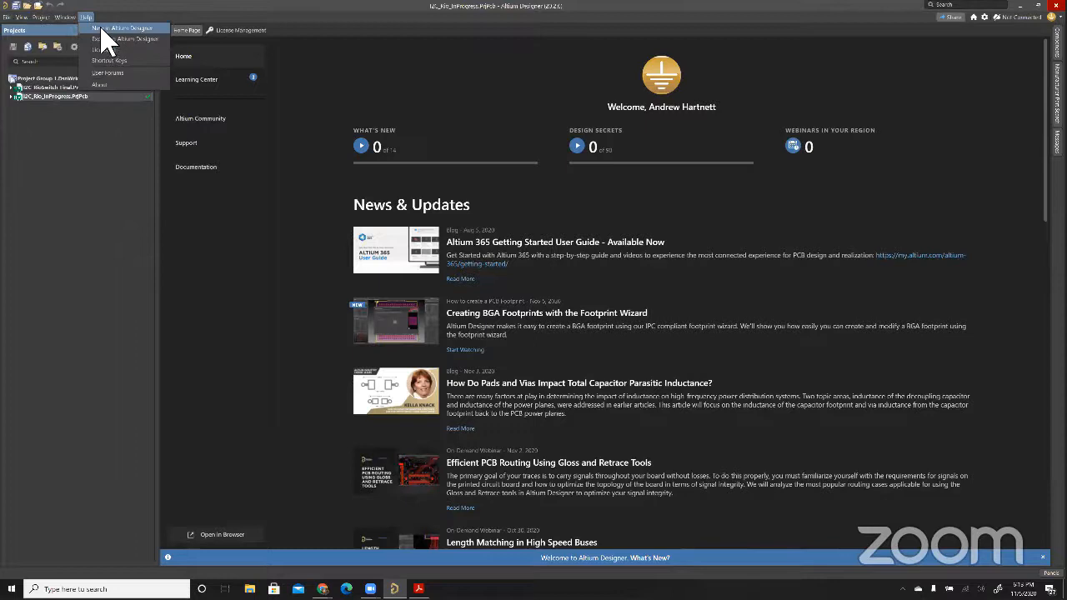
pyautogui.click(100, 29)
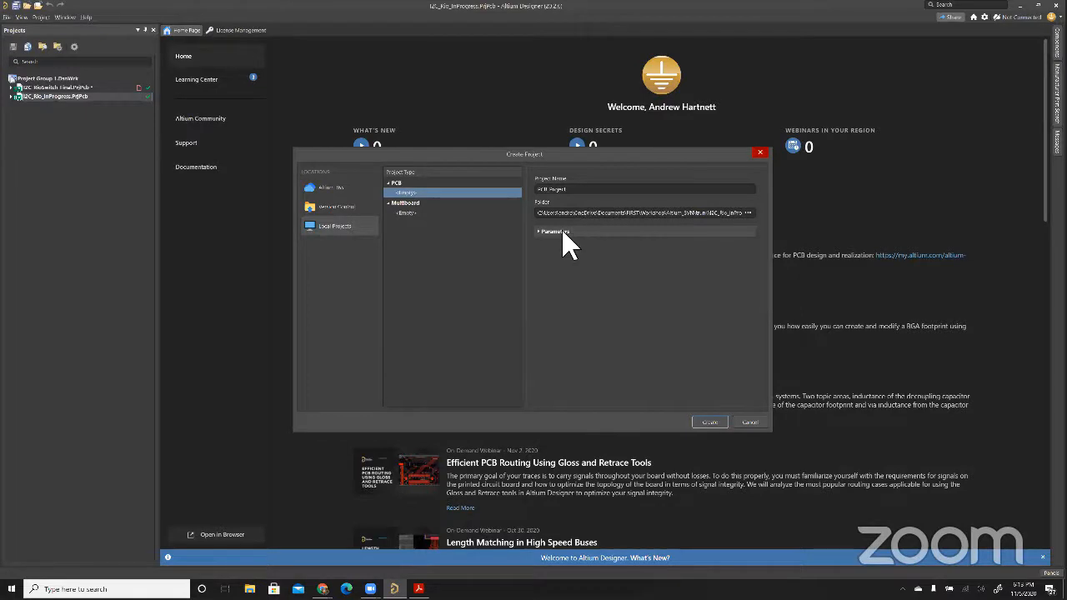
pyautogui.doubleClick(543, 190)
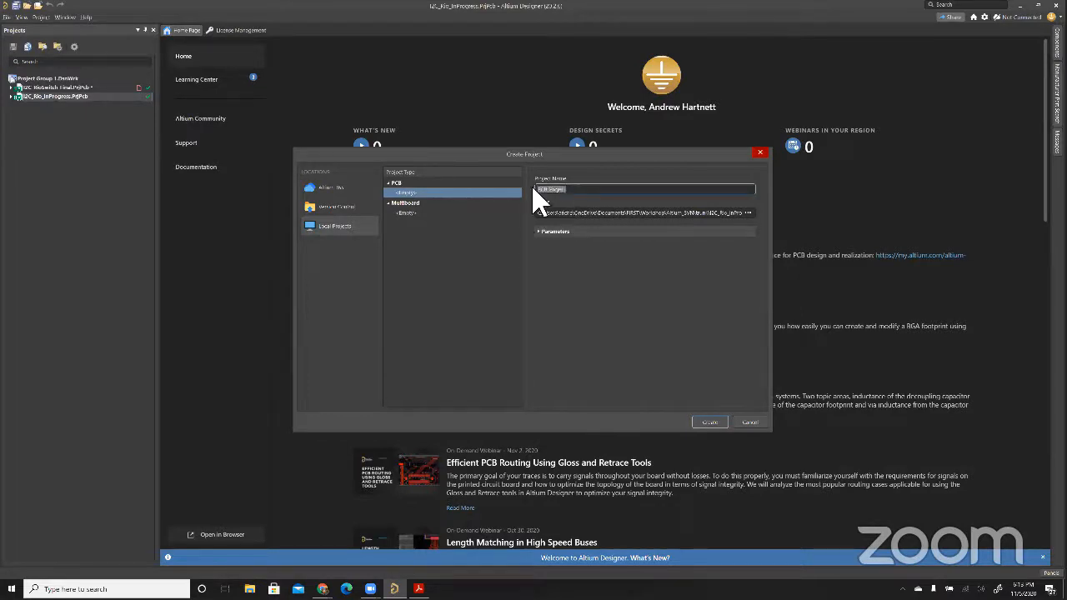
pyautogui.moveTo(589, 195); pyautogui.dragTo(515, 198)
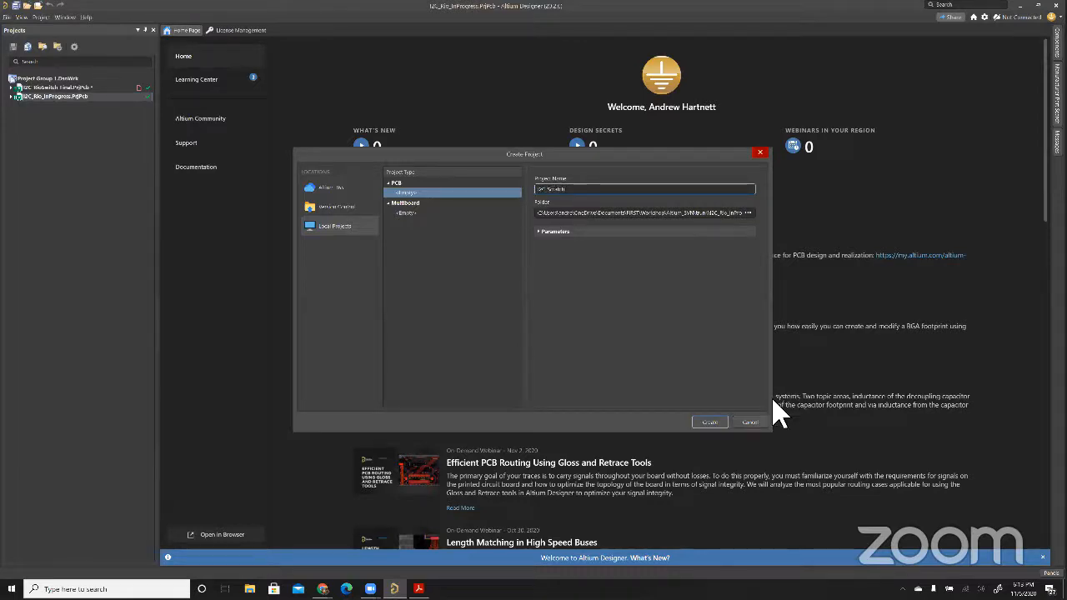
pyautogui.click(713, 421)
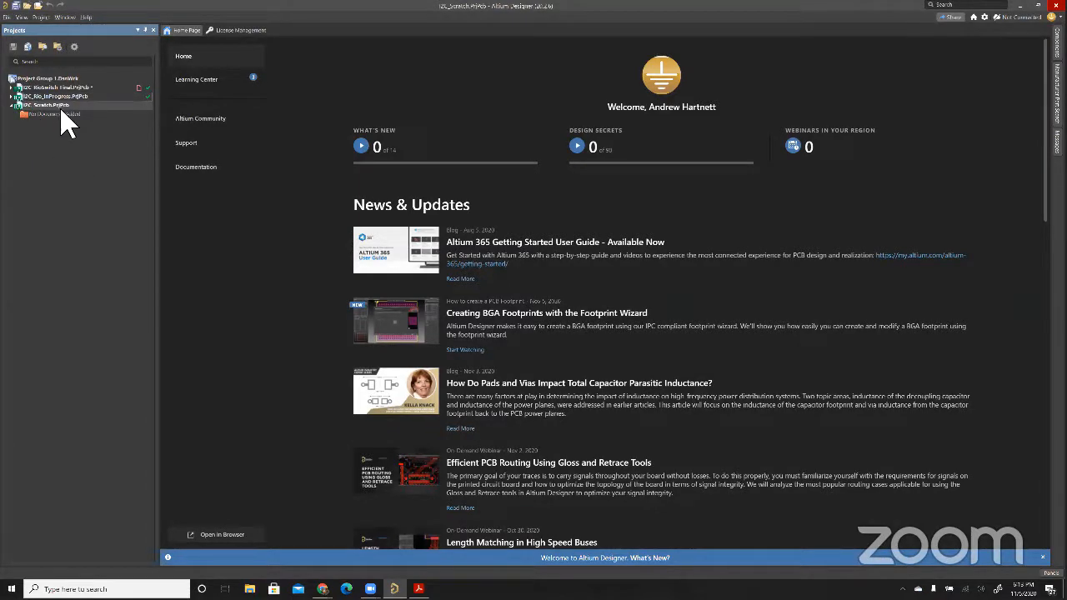
pyautogui.rightClick(77, 108)
pyautogui.moveTo(115, 126)
pyautogui.click(32, 141)
pyautogui.rightClick(42, 106)
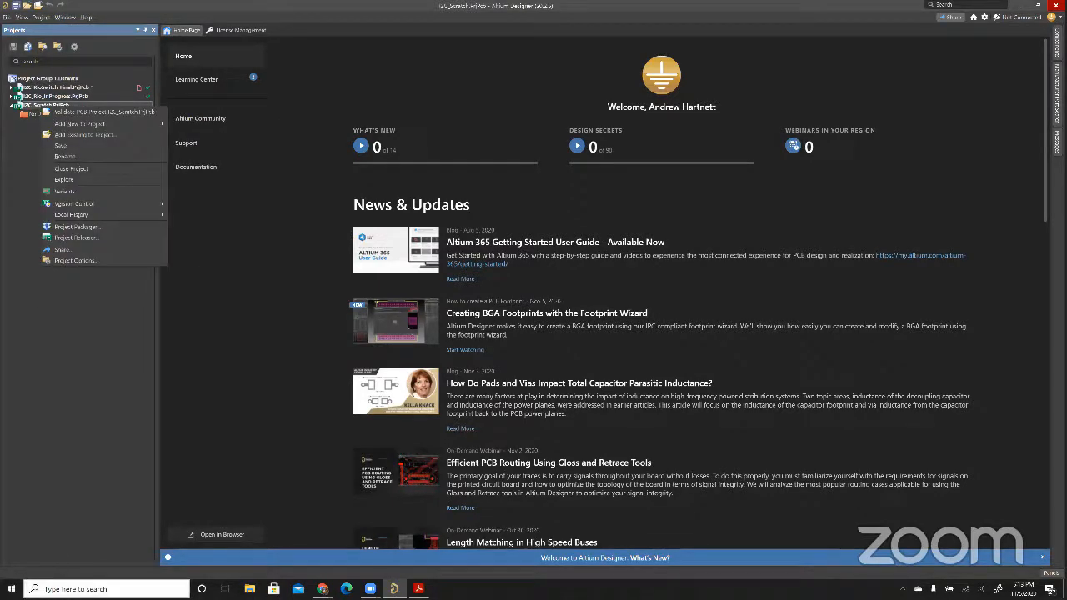
# Search Windows for "carn", launch Carnac.exe and return to the Altium workspace
pyautogui.press('super')
pyautogui.write('carn')
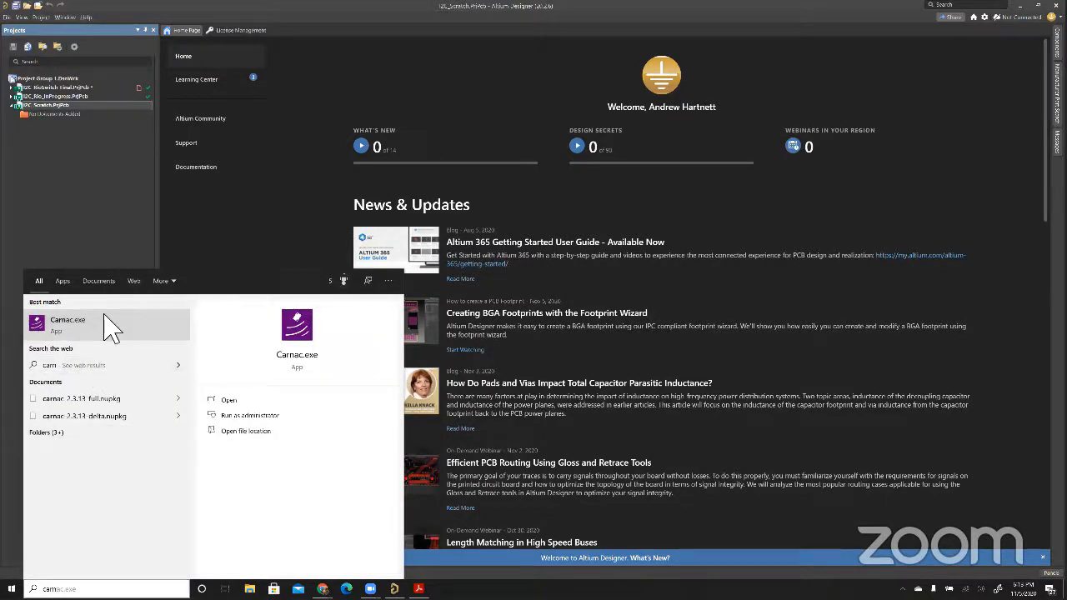
pyautogui.click(69, 330)
pyautogui.click(81, 330)
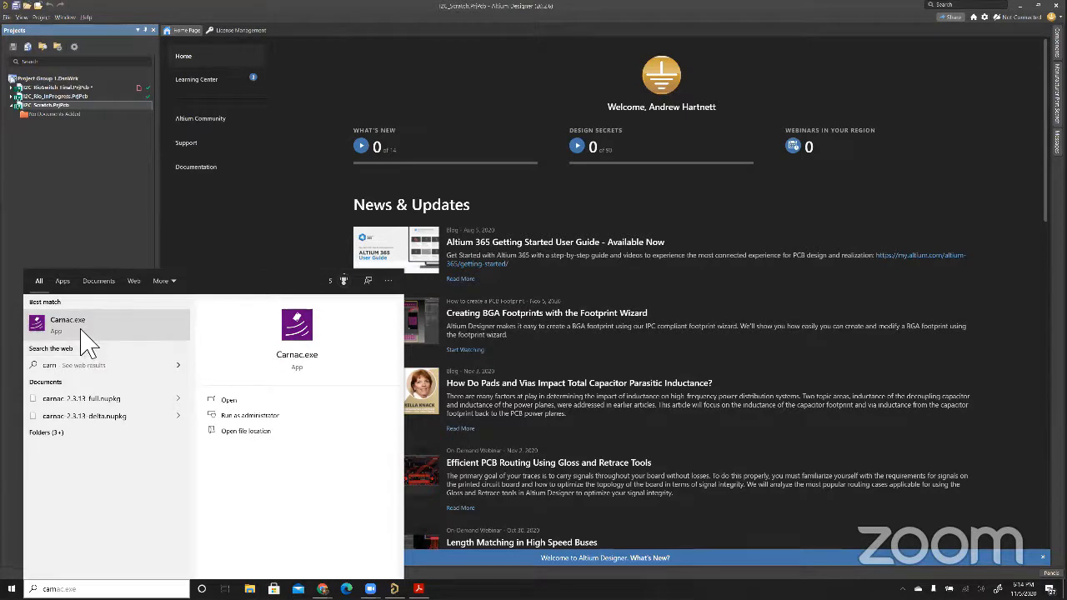
pyautogui.click(317, 367)
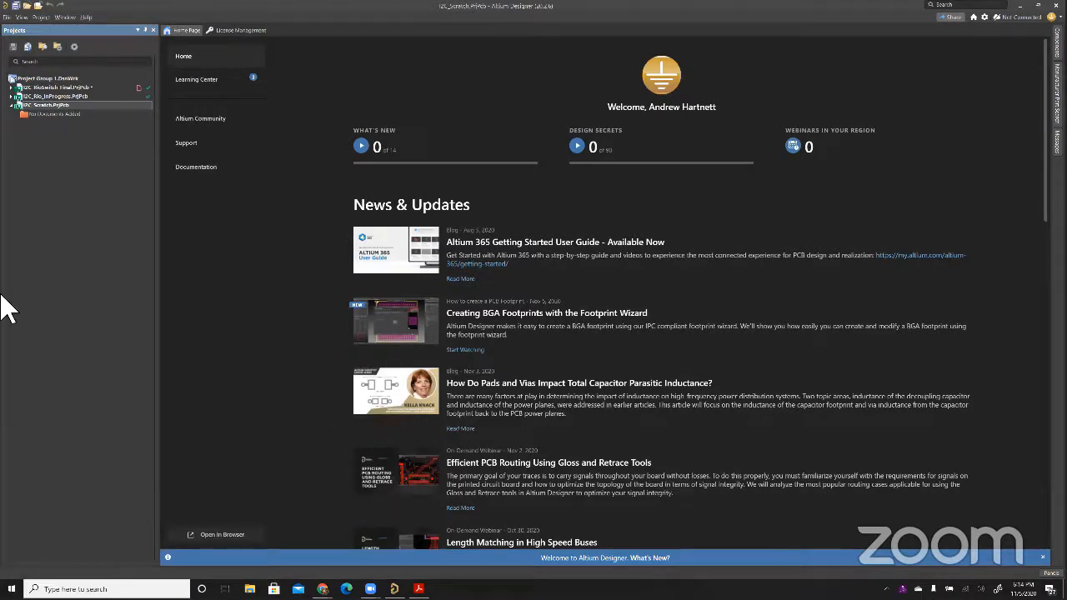
pyautogui.click(116, 293)
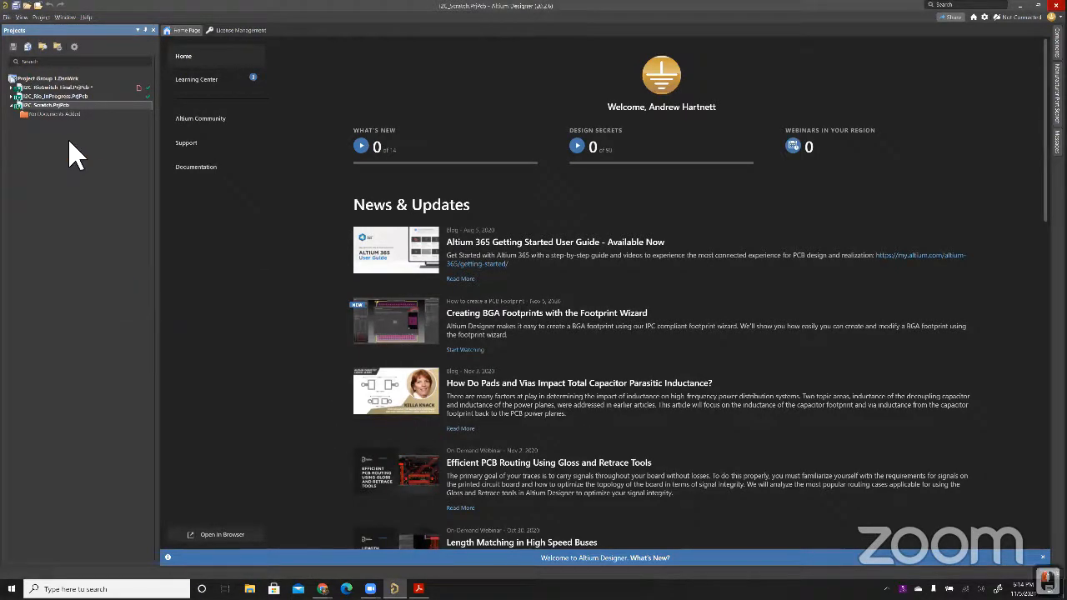
# Add a new schematic and a new PCB document to the I2C_Scratch project
pyautogui.rightClick(66, 106)
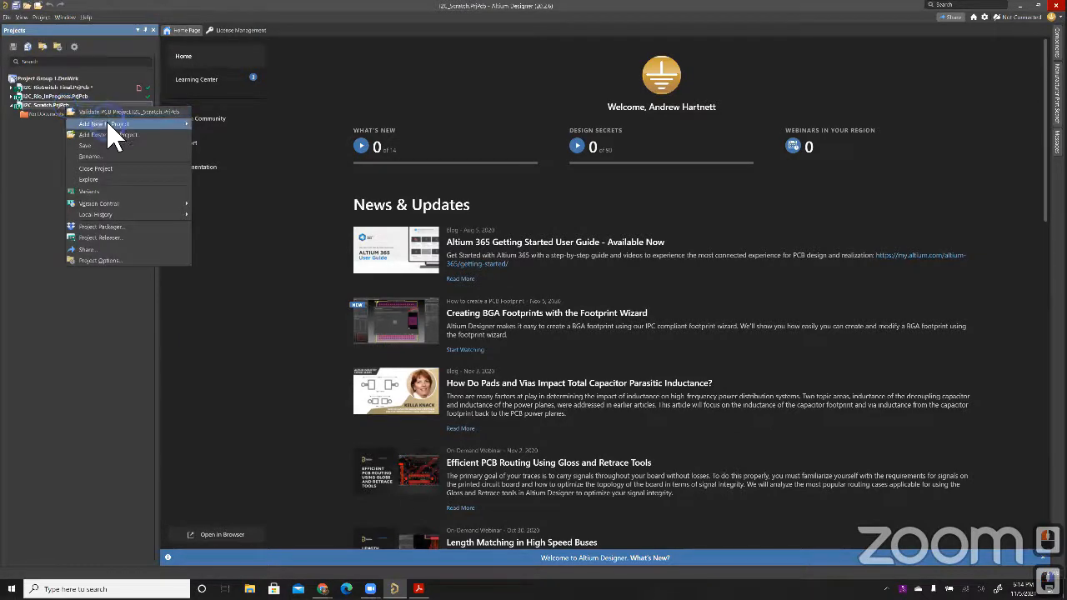
pyautogui.click(222, 122)
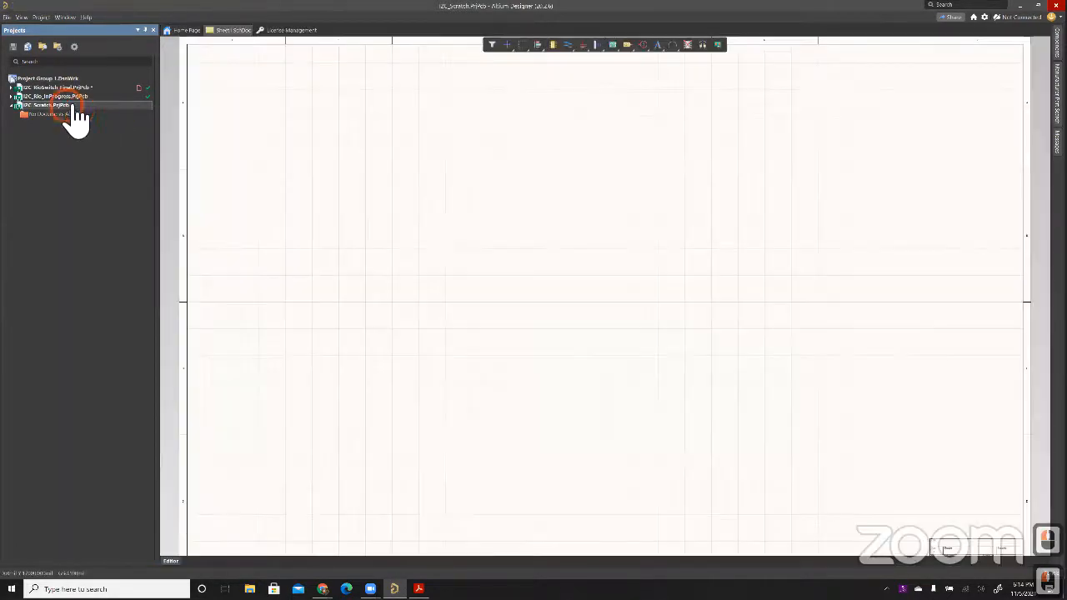
pyautogui.rightClick(70, 105)
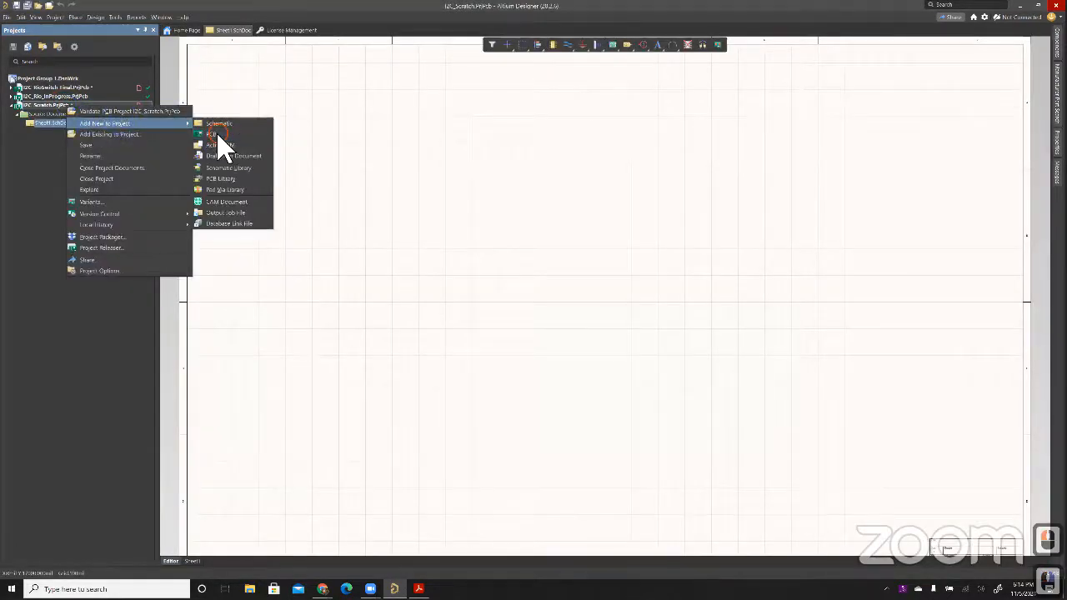
pyautogui.click(83, 111)
pyautogui.click(130, 125)
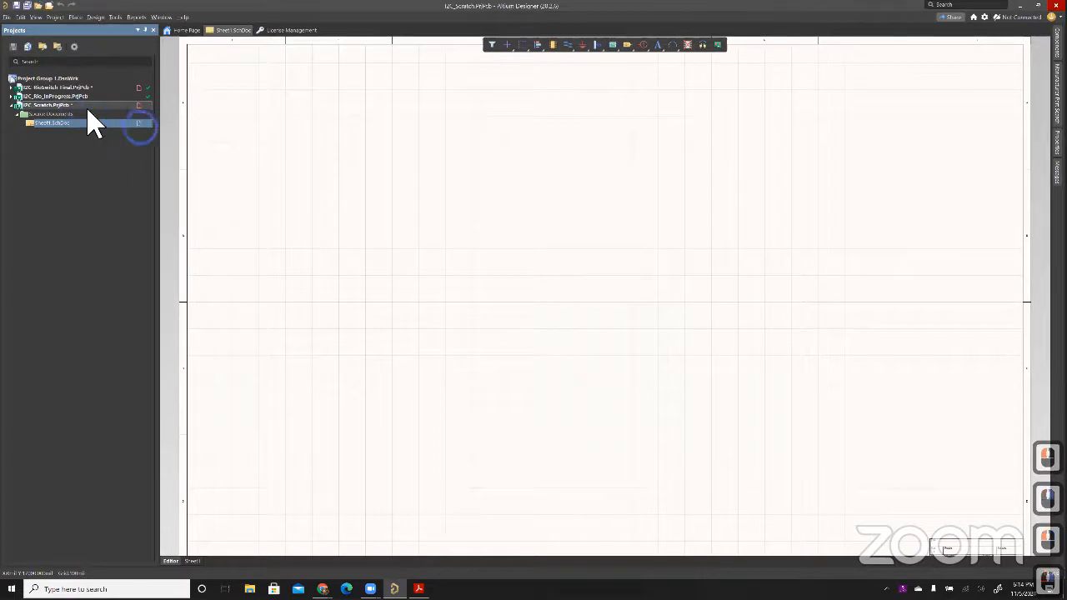
# Add a new schematic library to the I2C_Scratch project and bring the project tree back into view
pyautogui.rightClick(83, 108)
pyautogui.moveTo(146, 123)
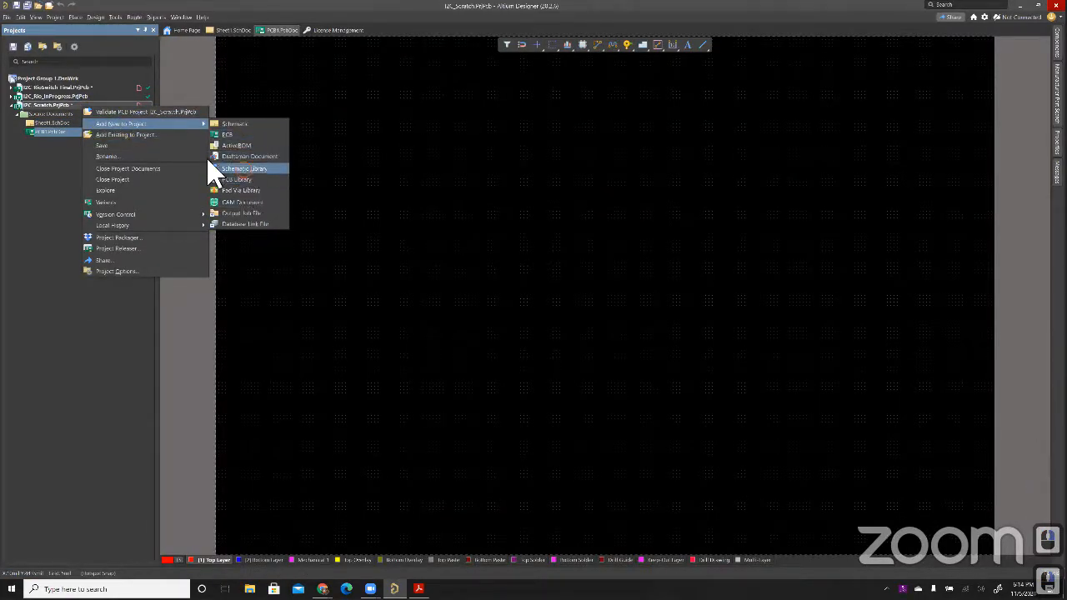
pyautogui.click(219, 168)
pyautogui.rightClick(36, 107)
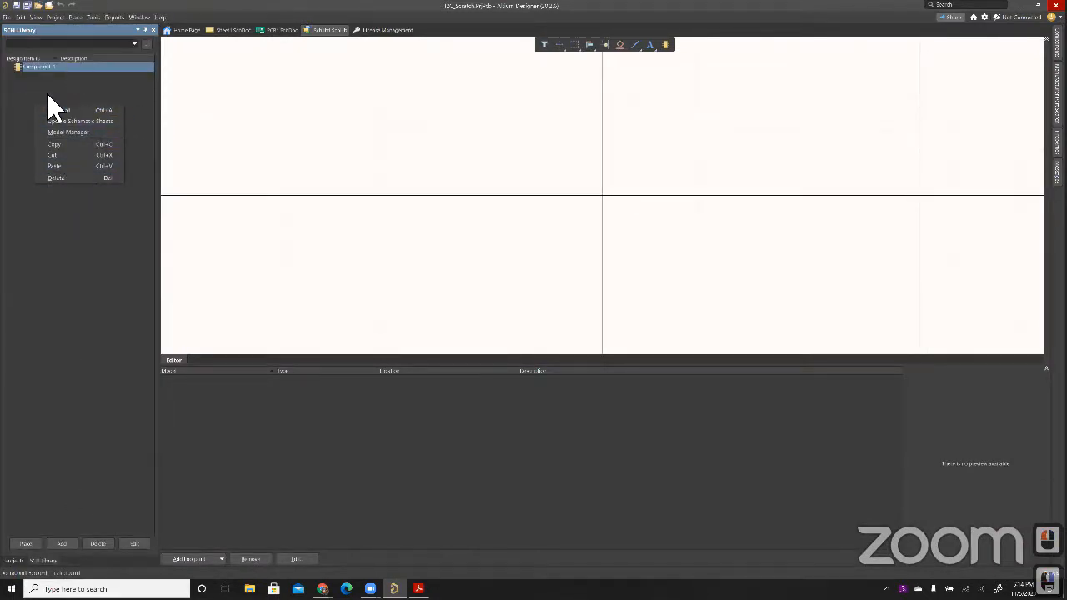
pyautogui.click(40, 551)
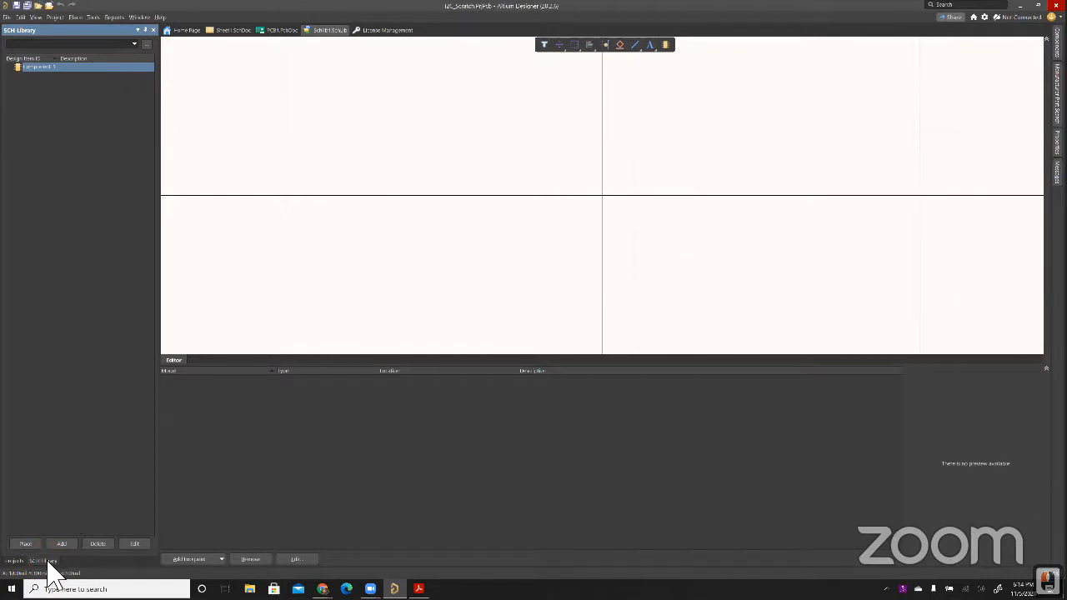
pyautogui.click(13, 561)
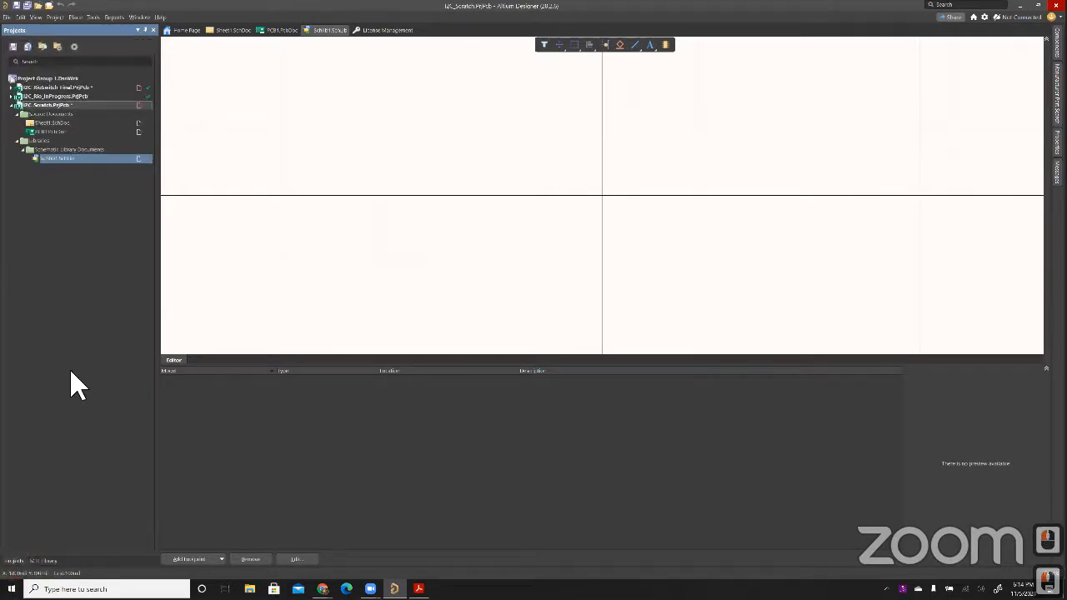
# Add a new PCB library and a new output job file to the I2C_Scratch project
pyautogui.rightClick(62, 105)
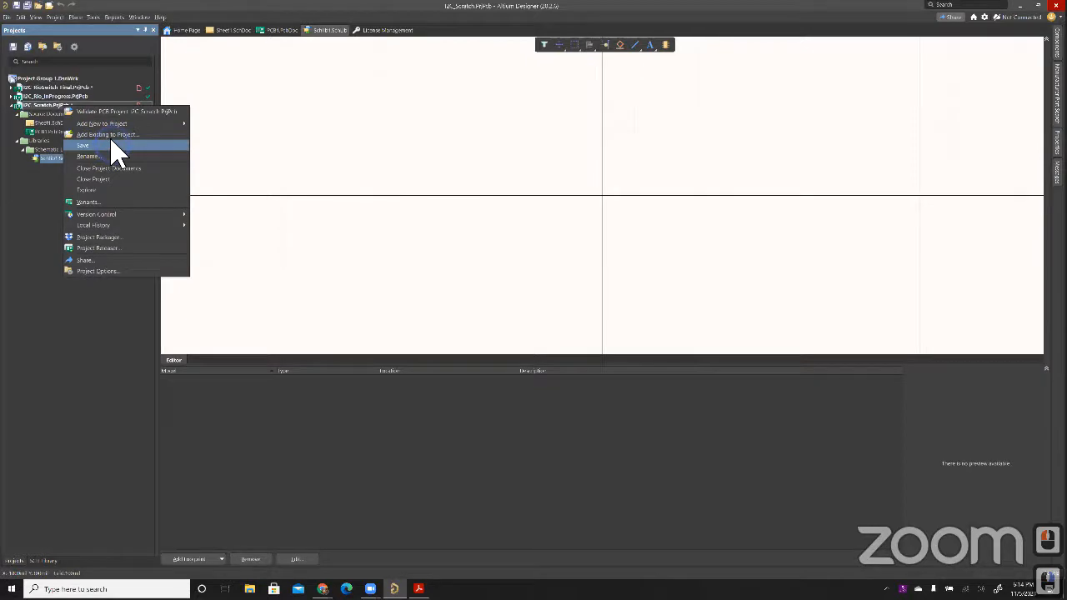
pyautogui.moveTo(138, 125)
pyautogui.click(212, 180)
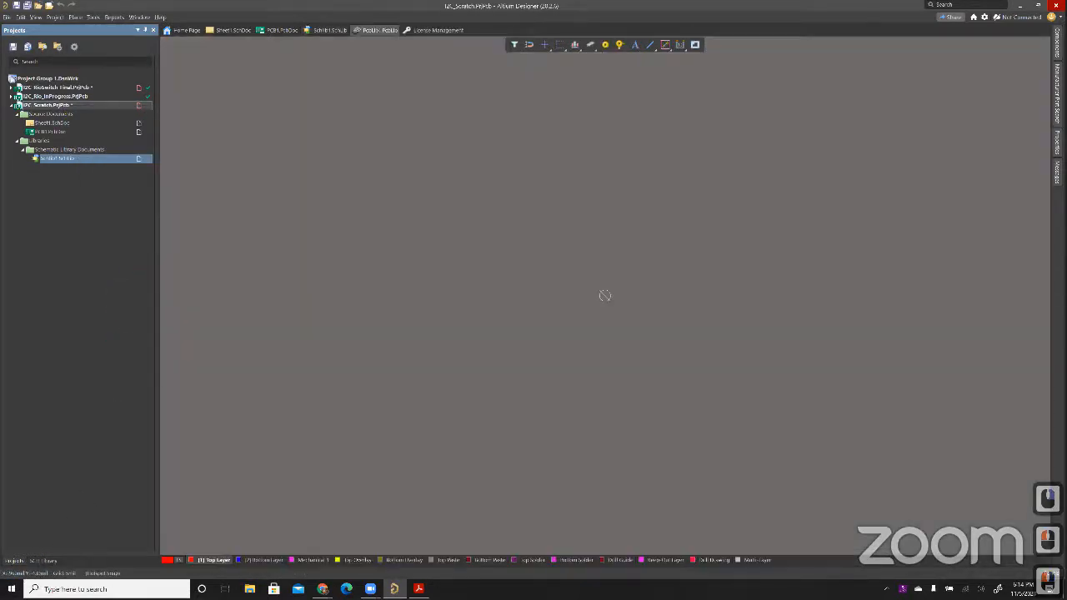
pyautogui.click(14, 560)
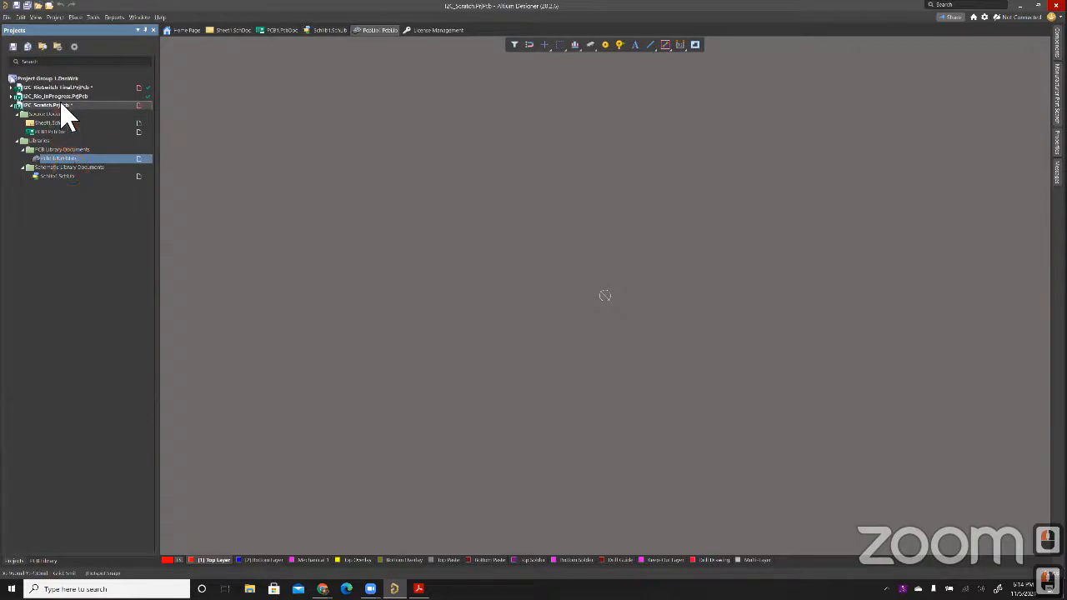
pyautogui.rightClick(64, 105)
pyautogui.moveTo(176, 123)
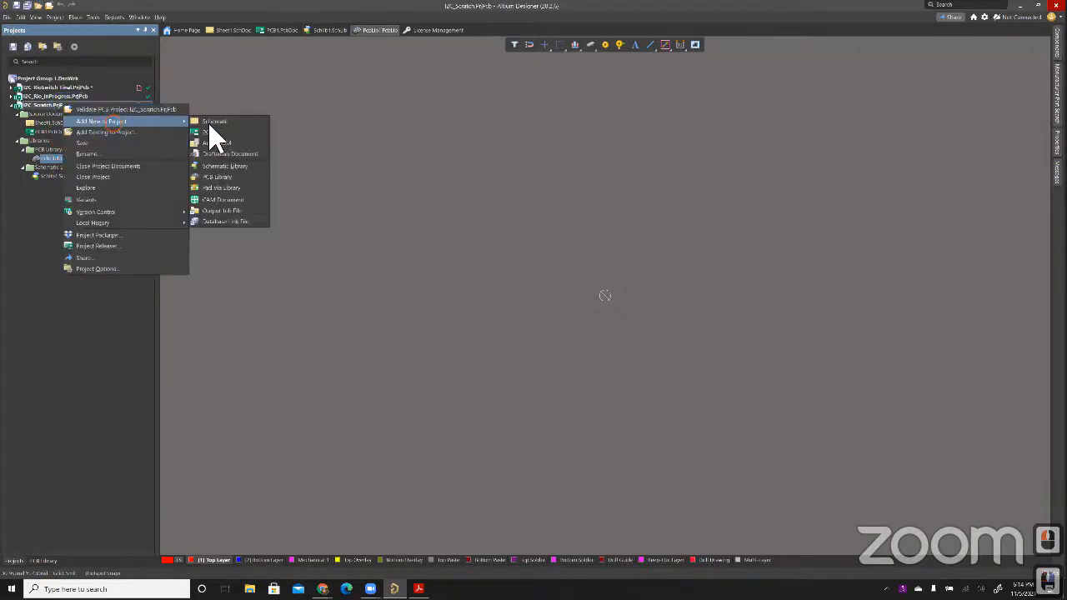
pyautogui.click(236, 217)
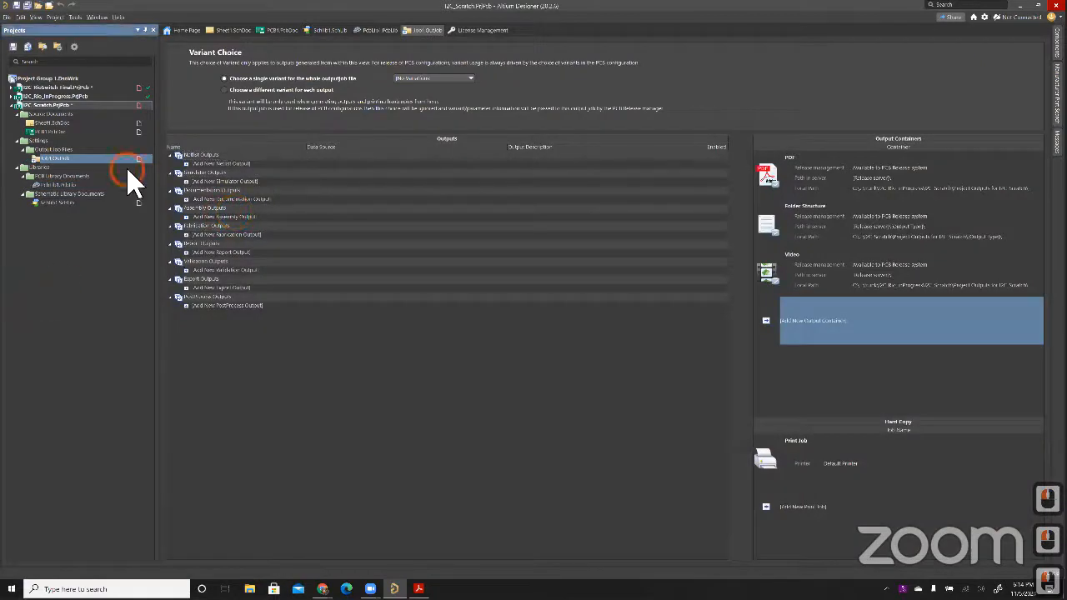
# Start saving the I2C_Scratch project and save its output job file as I2C_scratch, copying the name for reuse
pyautogui.rightClick(86, 103)
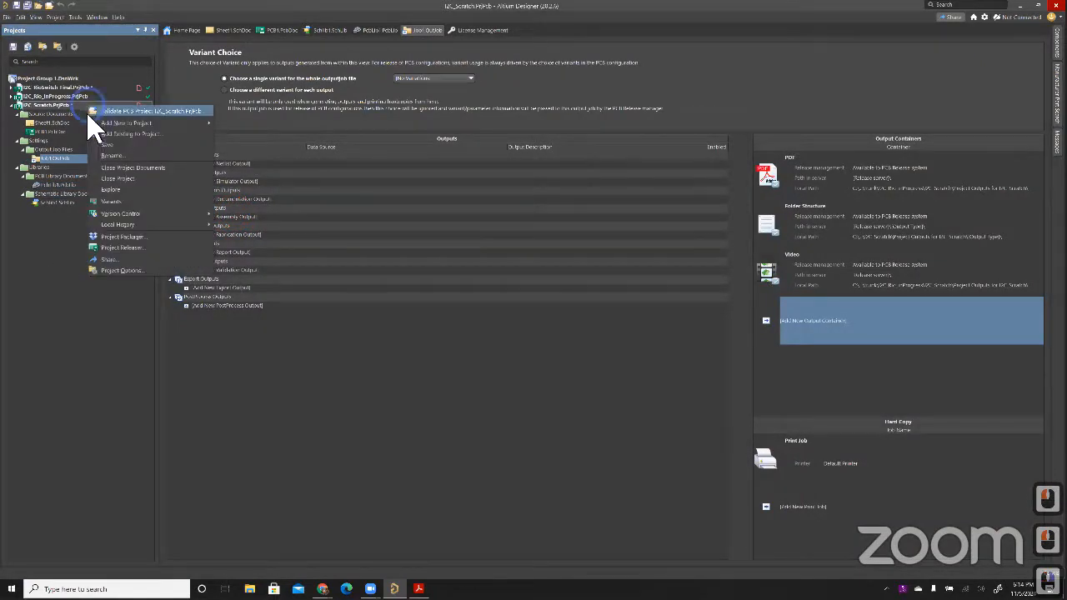
pyautogui.click(113, 145)
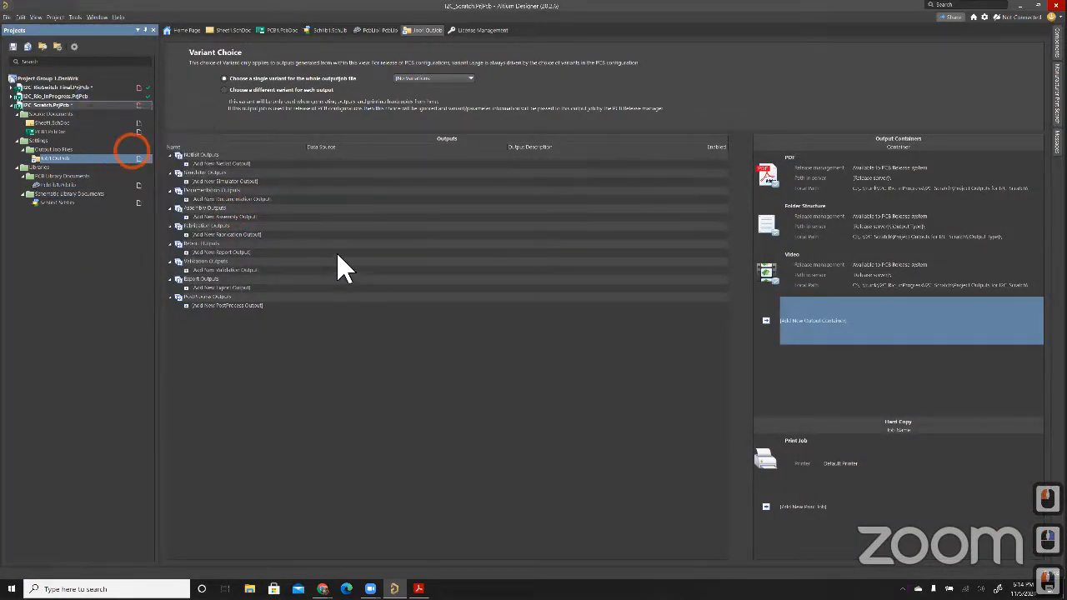
pyautogui.write('I2C Sc')
pyautogui.press('BackSpace')
pyautogui.write('C_scr')
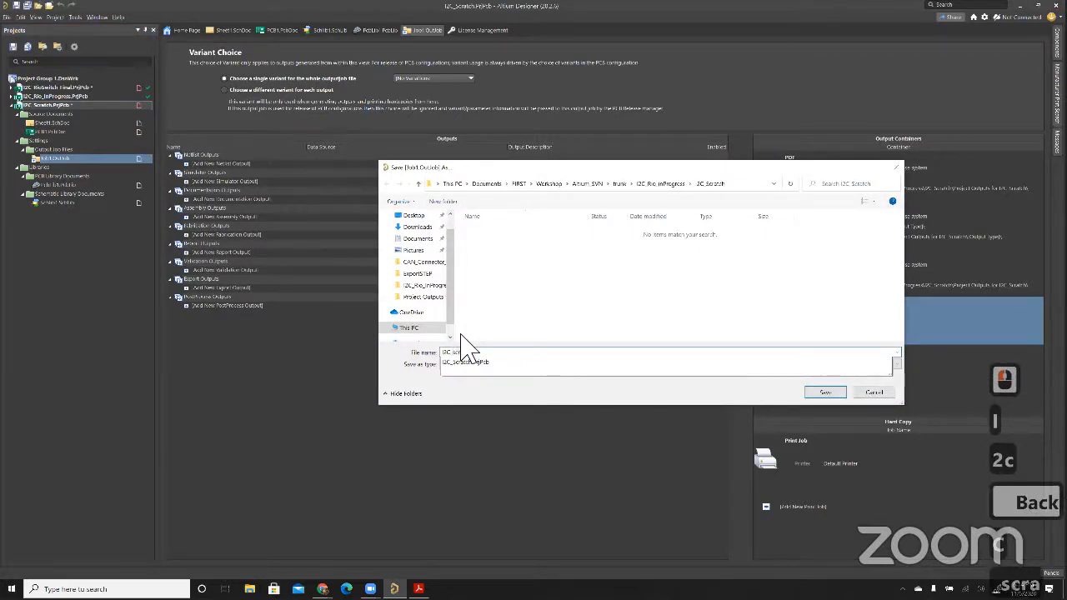
pyautogui.write('ac')
pyautogui.press('BackSpace')
pyautogui.write('tch')
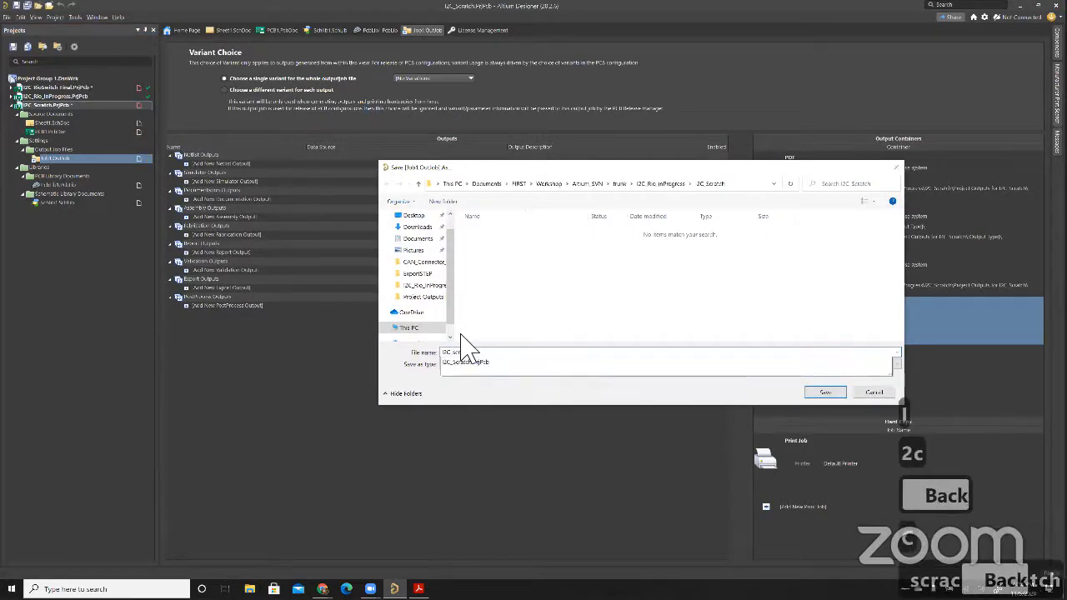
pyautogui.hotkey('ctrl', 'a')
pyautogui.click(574, 402)
pyautogui.hotkey('ctrl', 'c')
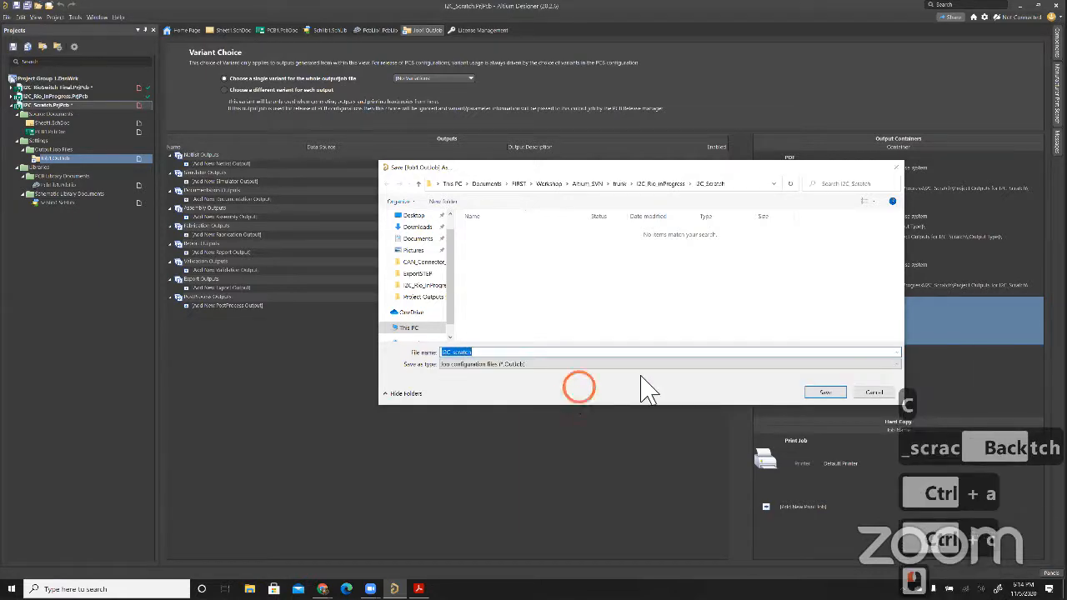
pyautogui.click(823, 394)
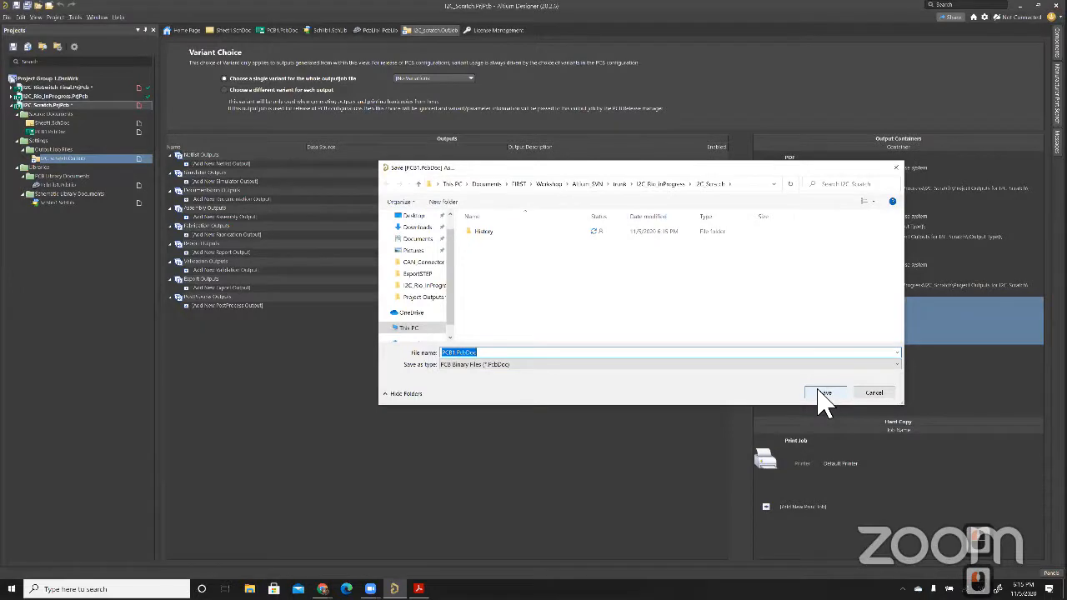
# Save the PCB document under its default name, and the PCB library, schematic library and schematic sheet as I2C_scratch
pyautogui.click(821, 393)
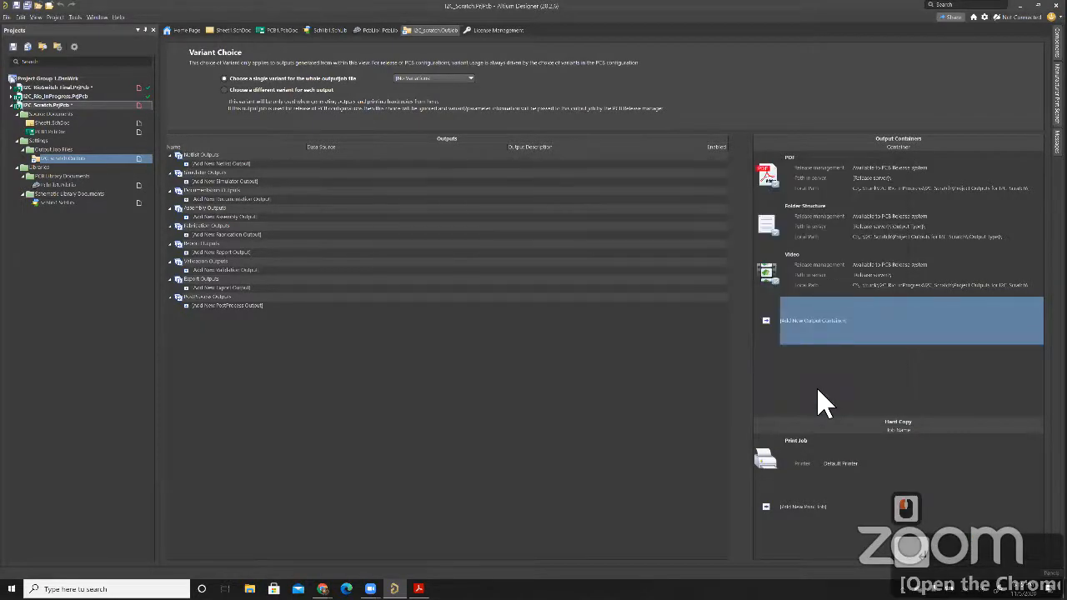
pyautogui.hotkey('ctrl', 'v')
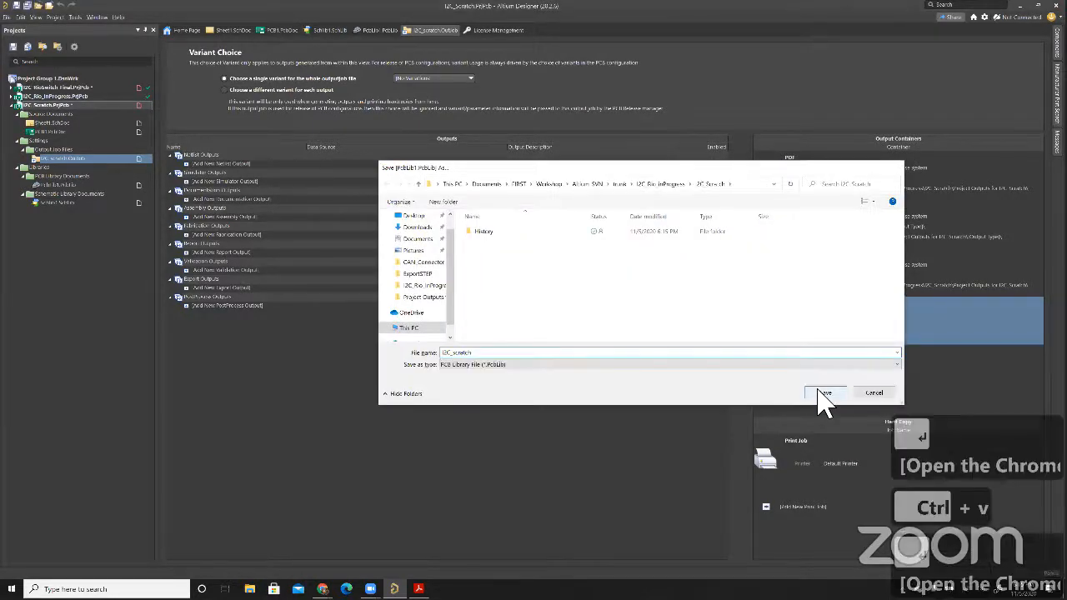
pyautogui.press('Return')
pyautogui.hotkey('ctrl', 'v')
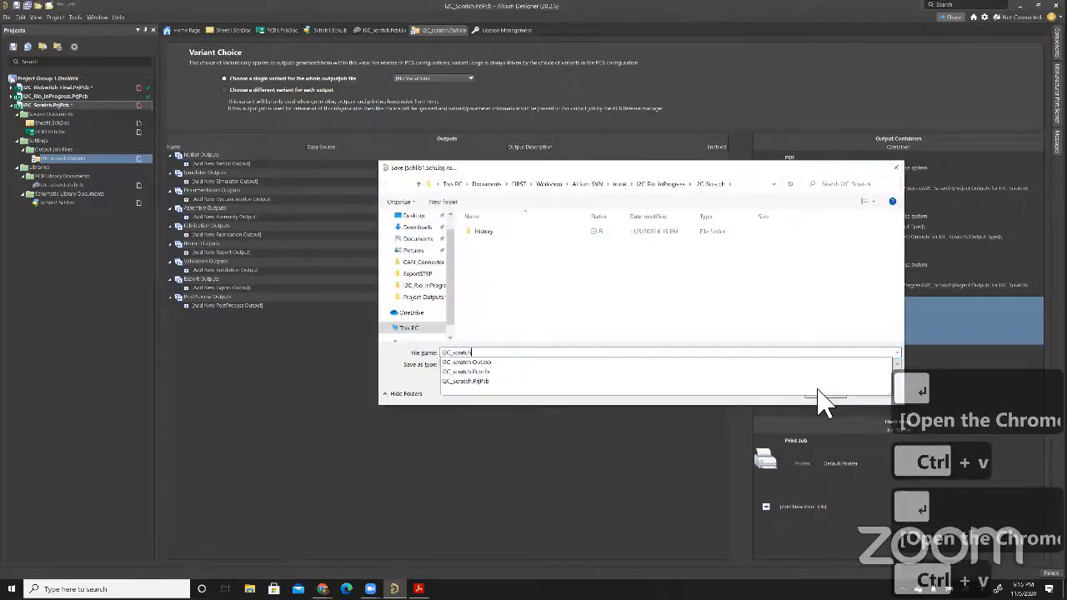
pyautogui.click(816, 388)
pyautogui.hotkey('ctrl', 'v')
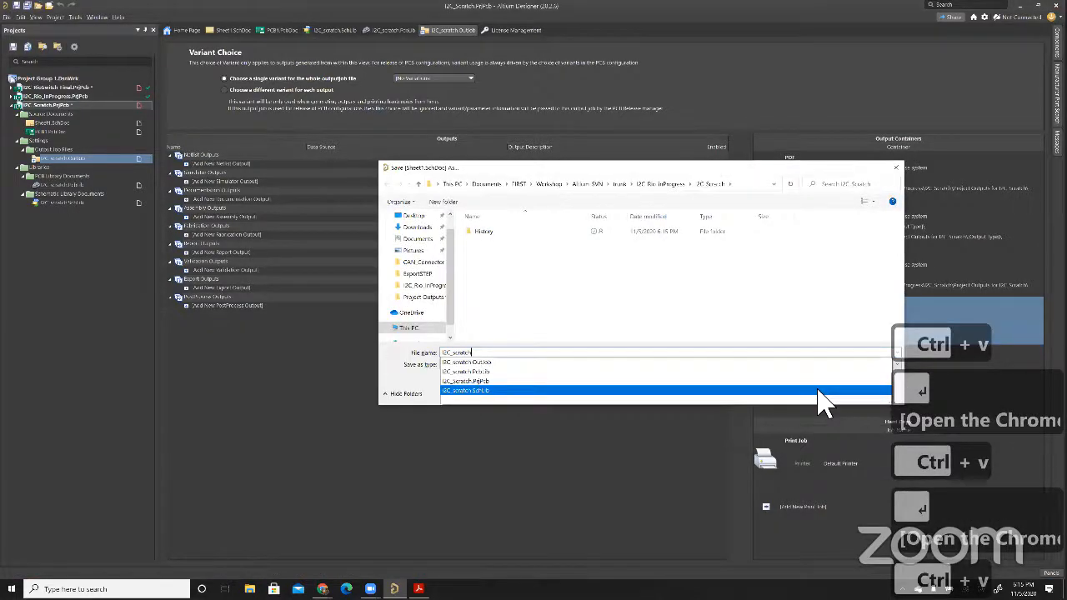
pyautogui.press('Return')
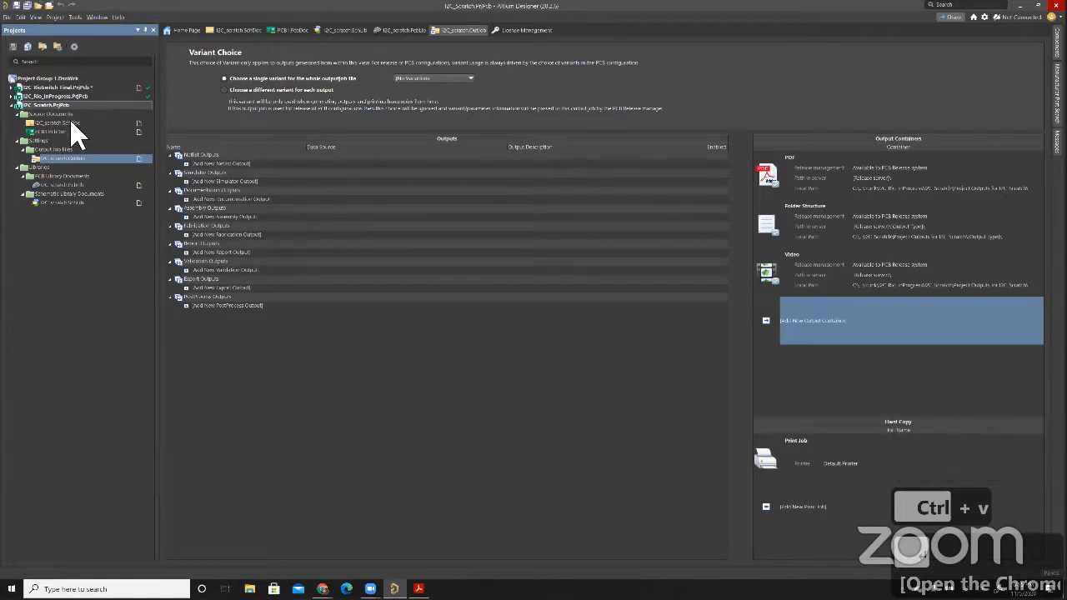
# Rename the PCB1.PcbDoc document in the I2C_Scratch project as I2C_scratch
pyautogui.rightClick(50, 133)
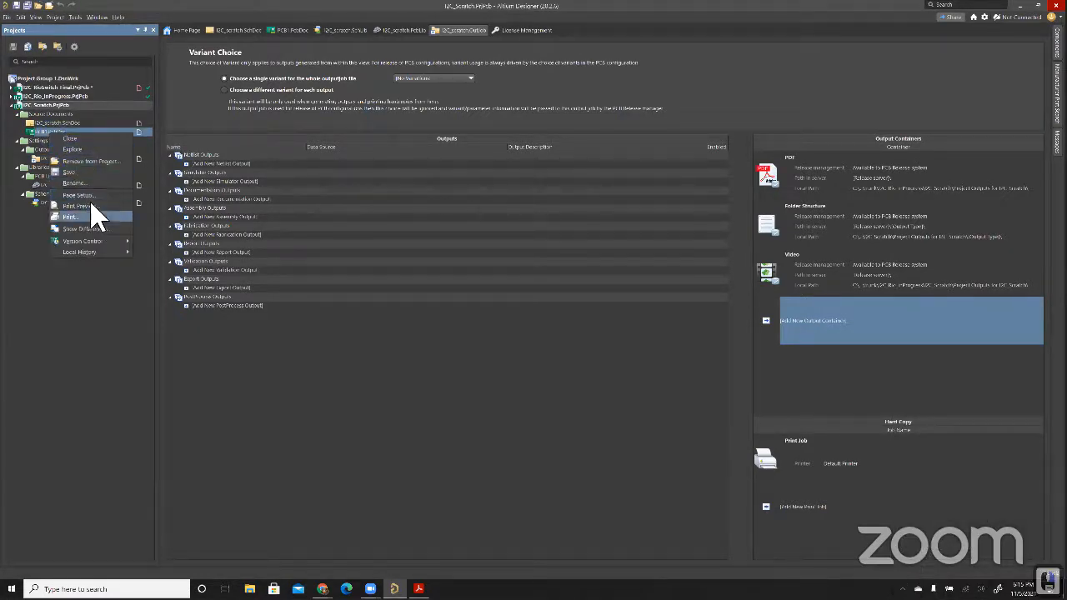
pyautogui.click(83, 182)
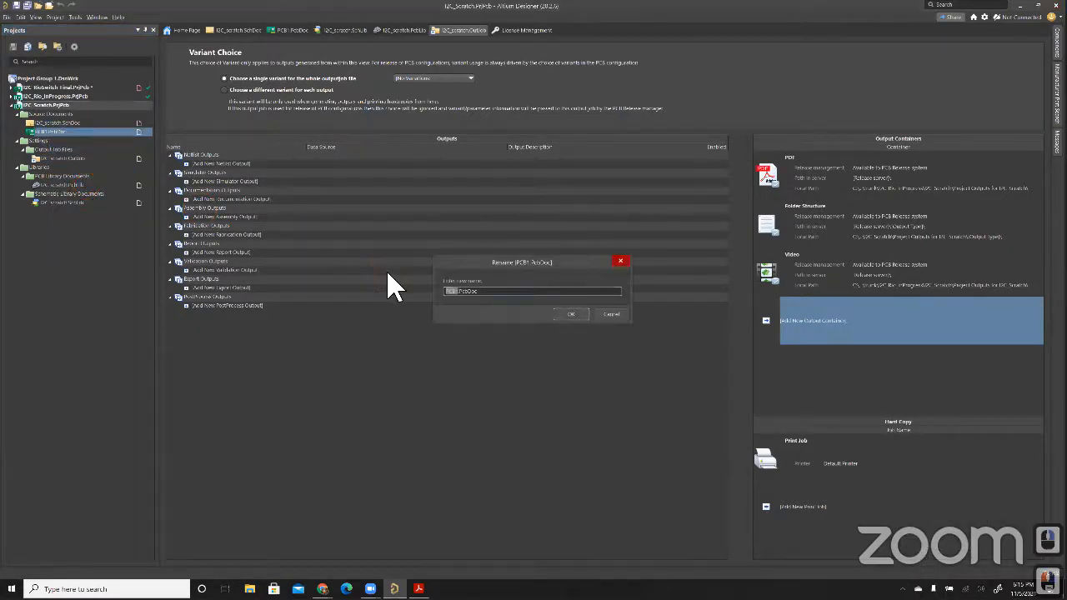
pyautogui.hotkey('ctrl', 'v')
pyautogui.click(570, 315)
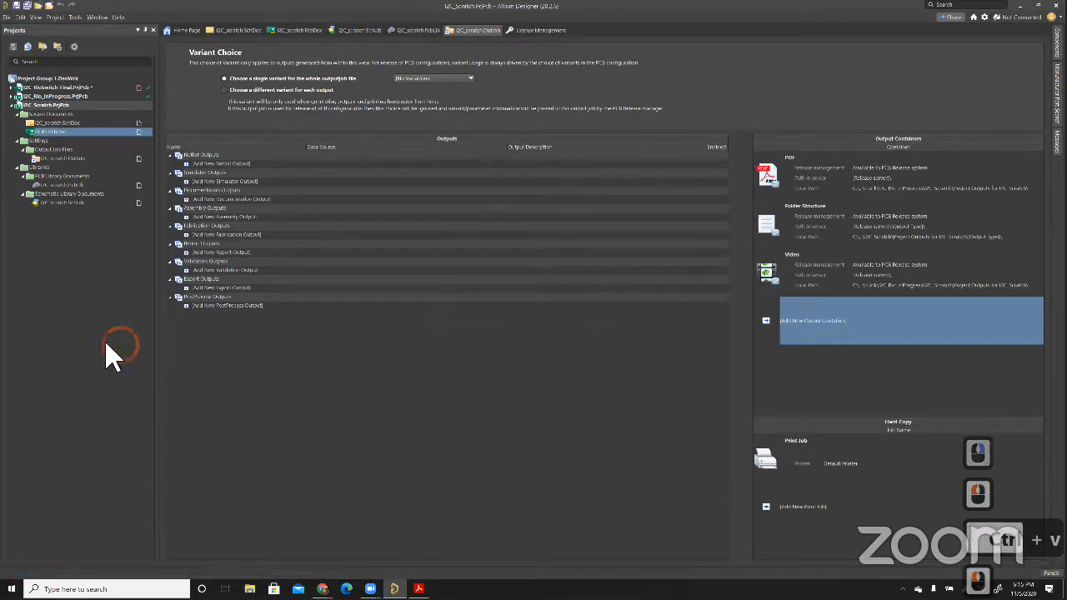
pyautogui.click(111, 157)
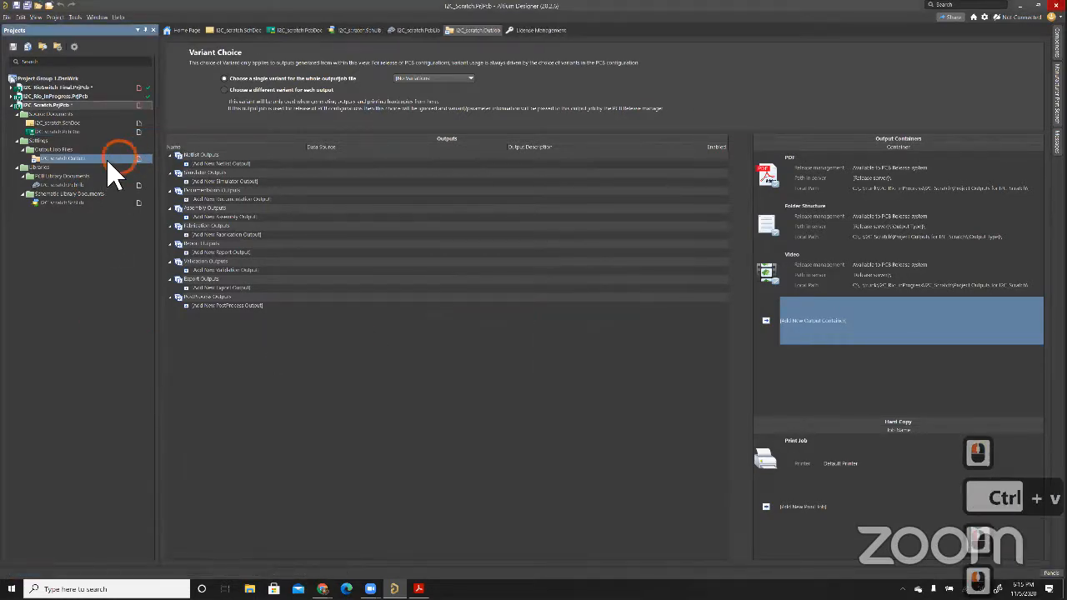
# Open I2C_scratch.SchDoc and set its standard sheet size to B
pyautogui.doubleClick(75, 123)
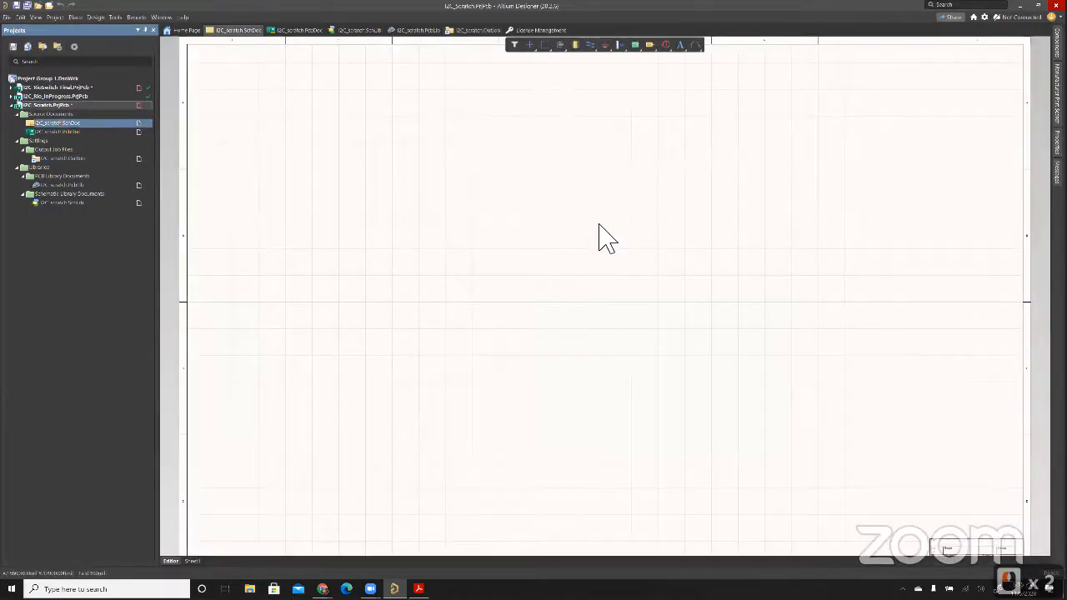
pyautogui.scroll(-2, 777, 472)
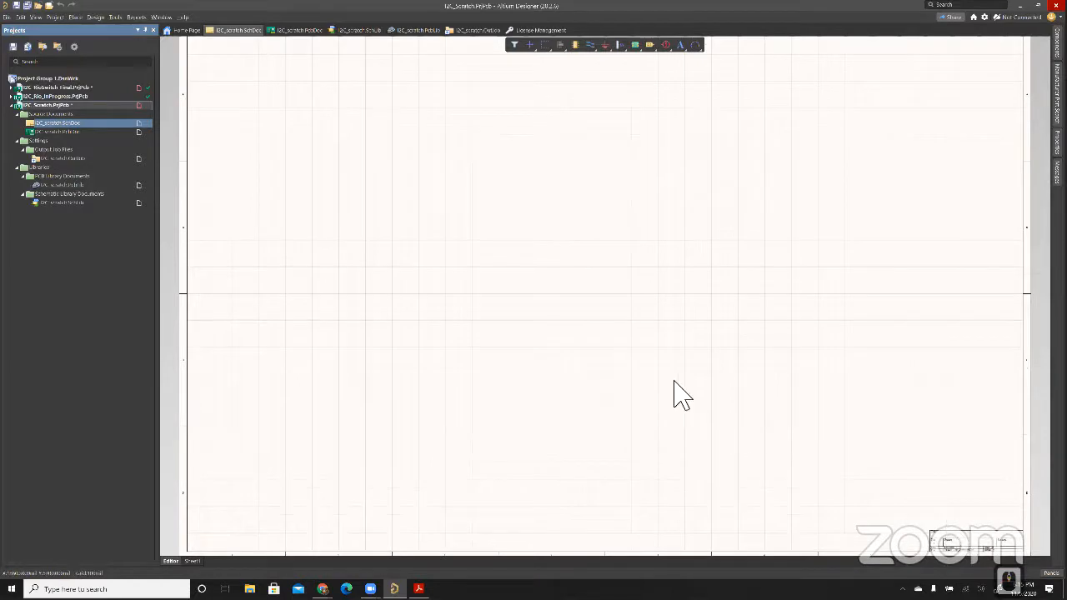
pyautogui.click(969, 211)
pyautogui.click(1056, 147)
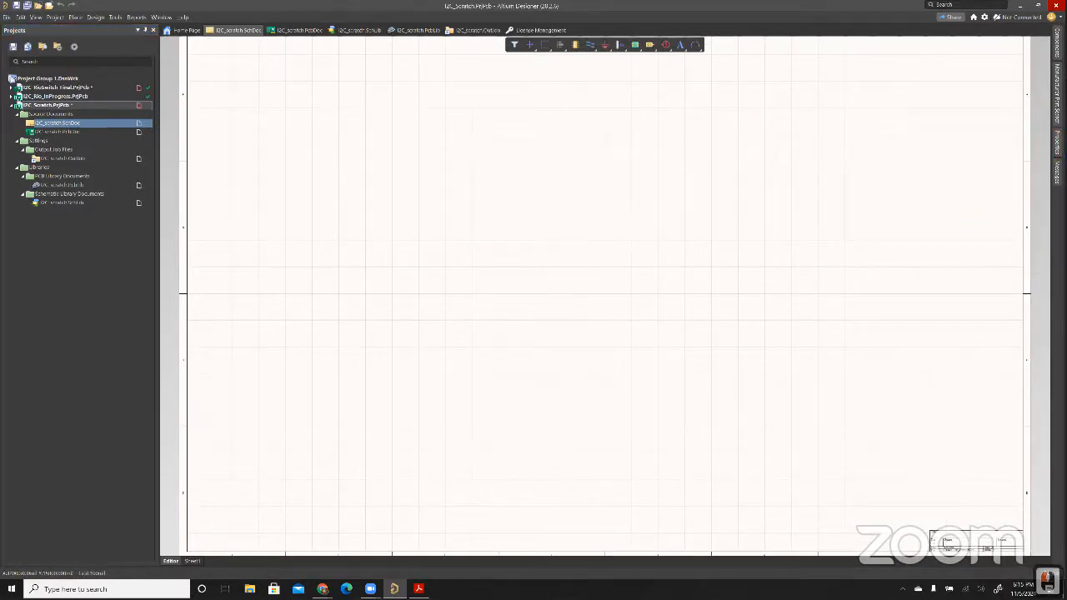
pyautogui.click(996, 359)
pyautogui.click(973, 380)
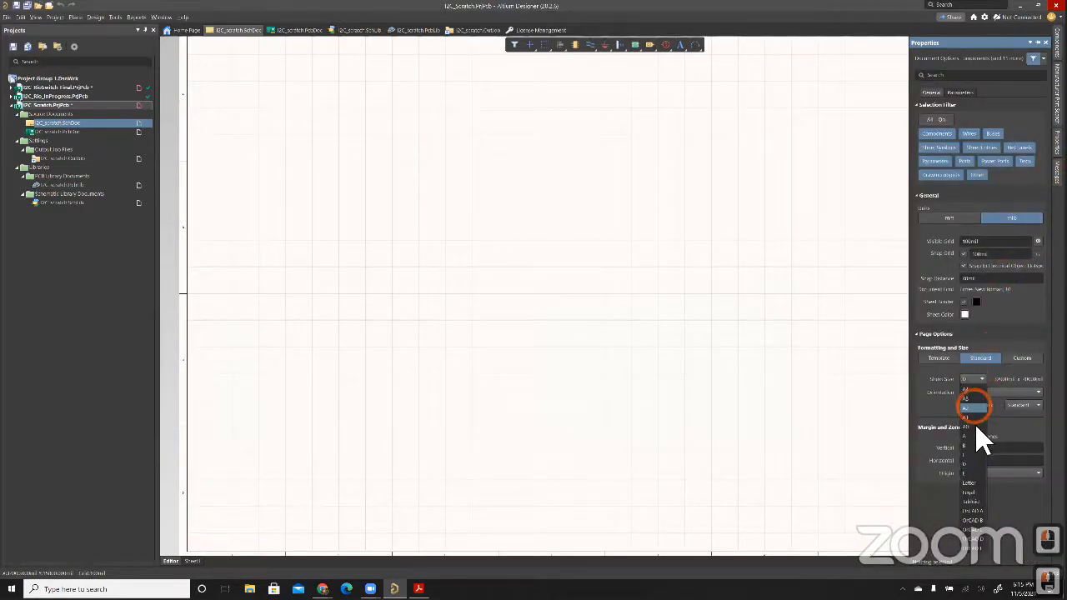
pyautogui.click(975, 446)
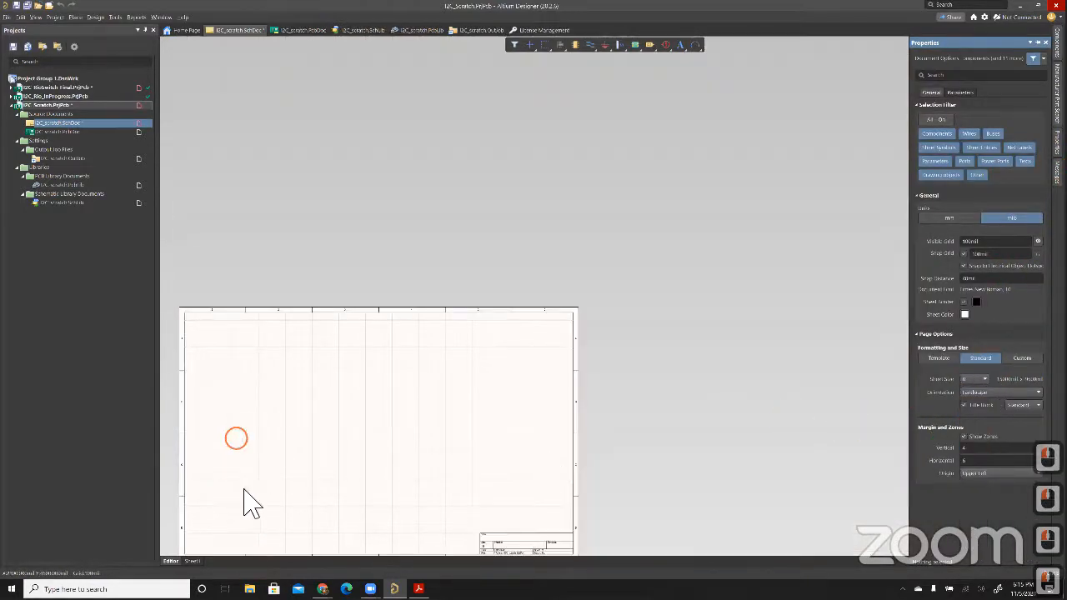
# Start placing a part, check the components in I2C_scratch.SchLib, and choose the Miscellaneous Connectors.IntLib library
pyautogui.keyDown('ctrl'); pyautogui.scroll(3, 229, 504); pyautogui.keyUp('ctrl')
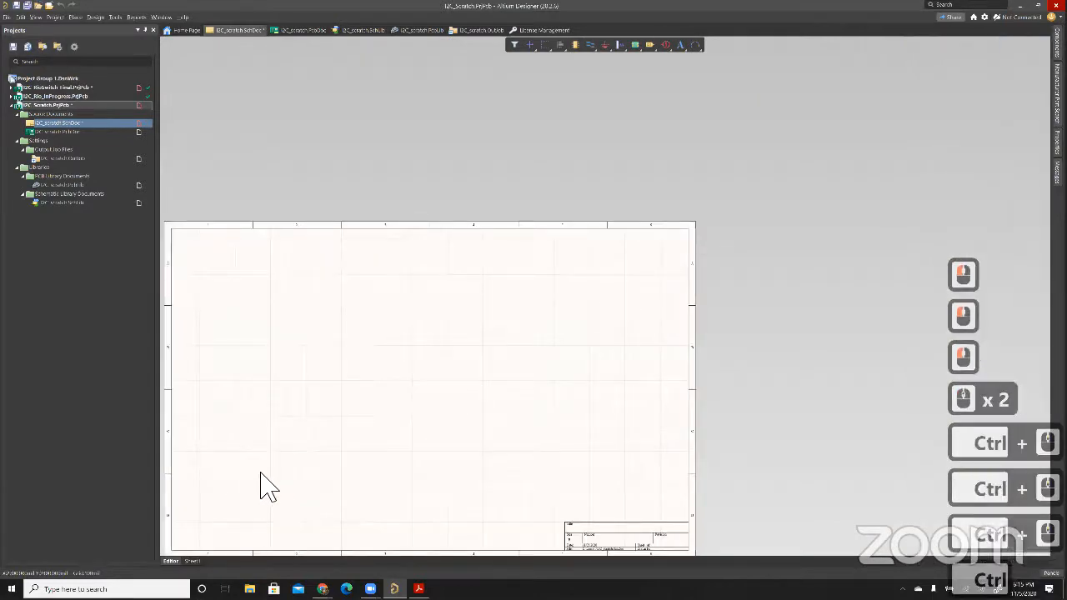
pyautogui.keyDown('ctrl'); pyautogui.scroll(1, 260, 476); pyautogui.keyUp('ctrl')
pyautogui.moveTo(409, 425); pyautogui.dragTo(591, 276, button='right')
pyautogui.keyDown('ctrl'); pyautogui.scroll(1, 592, 276); pyautogui.keyUp('ctrl')
pyautogui.moveTo(526, 292); pyautogui.dragTo(508, 313, button='right')
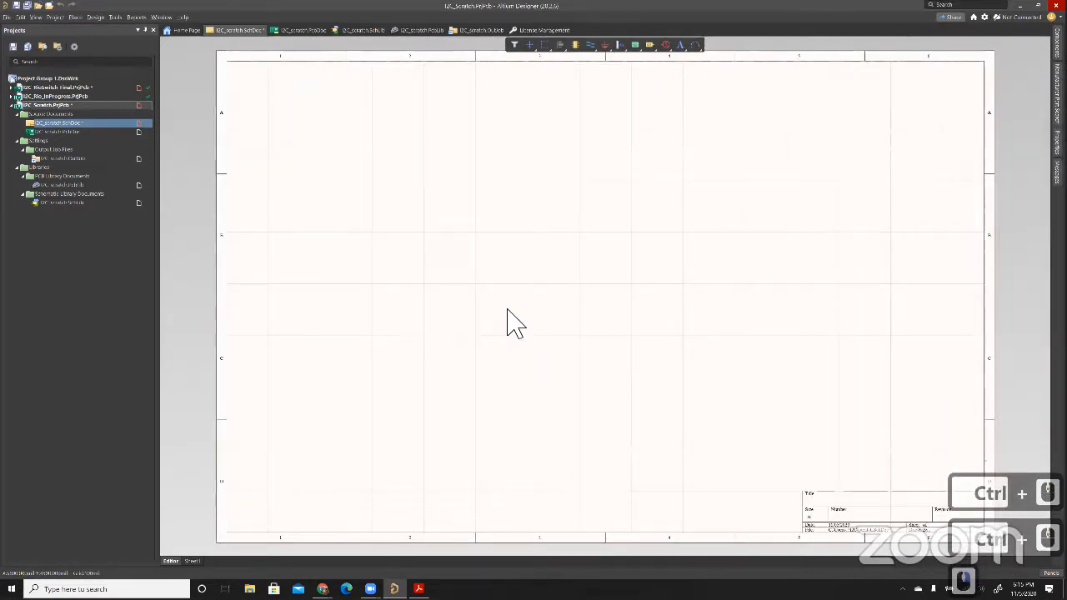
pyautogui.press('p')
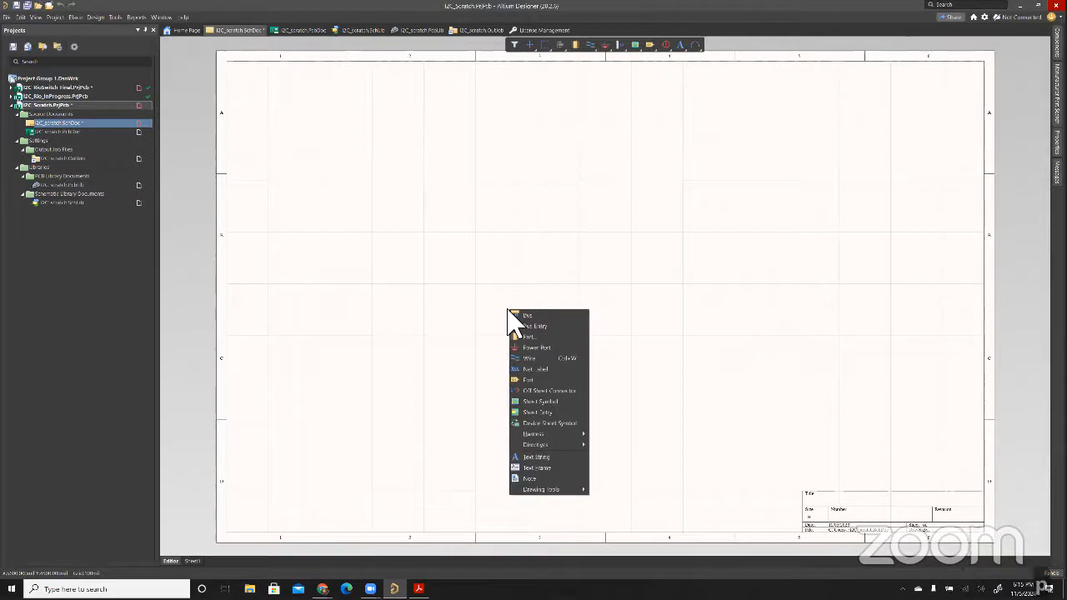
pyautogui.press('p')
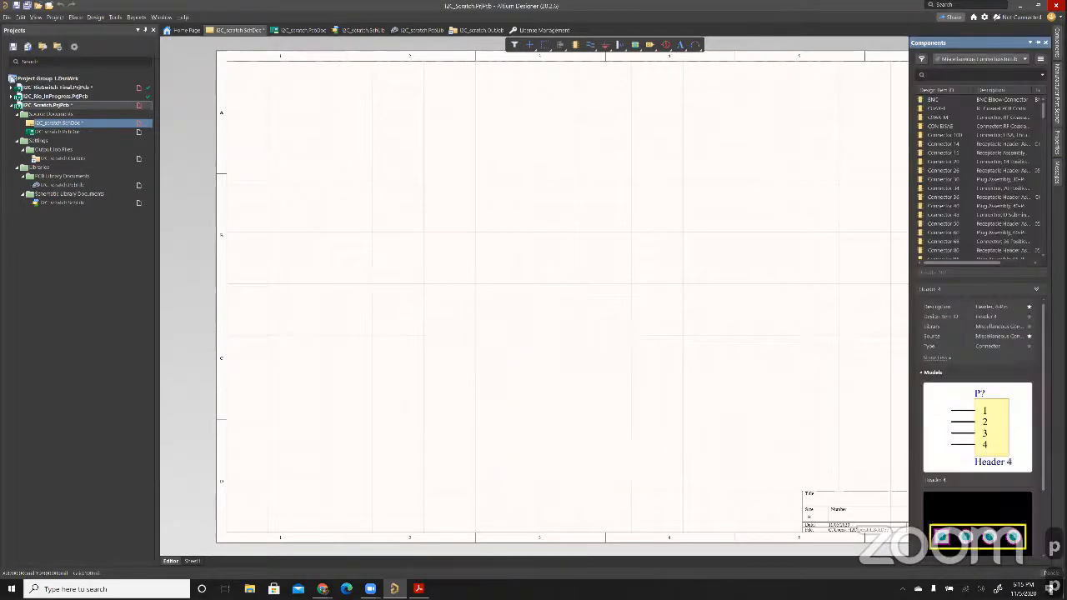
pyautogui.click(984, 60)
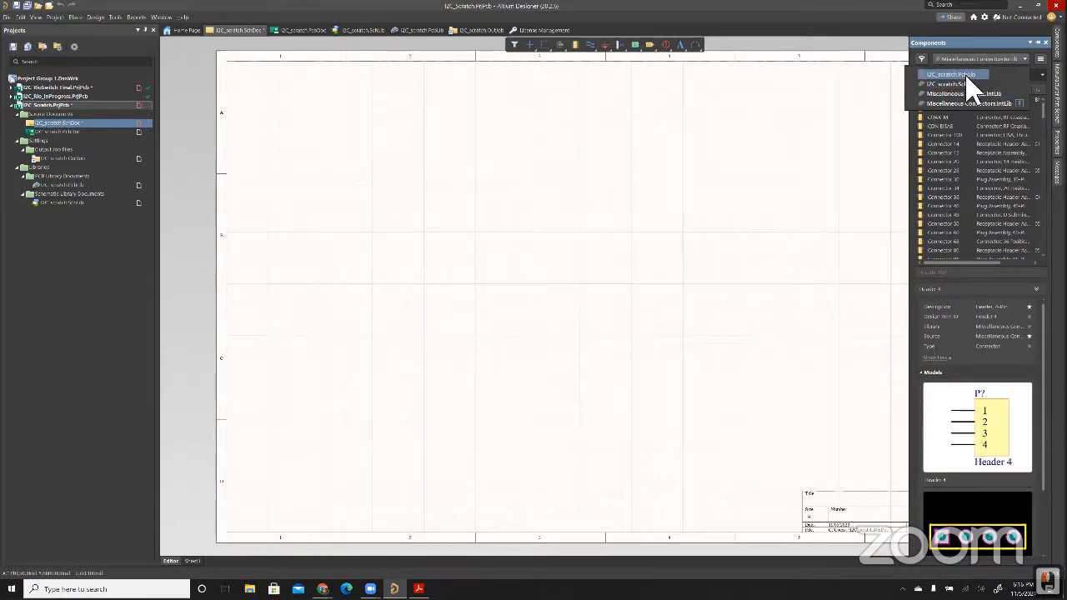
pyautogui.click(970, 84)
pyautogui.click(974, 60)
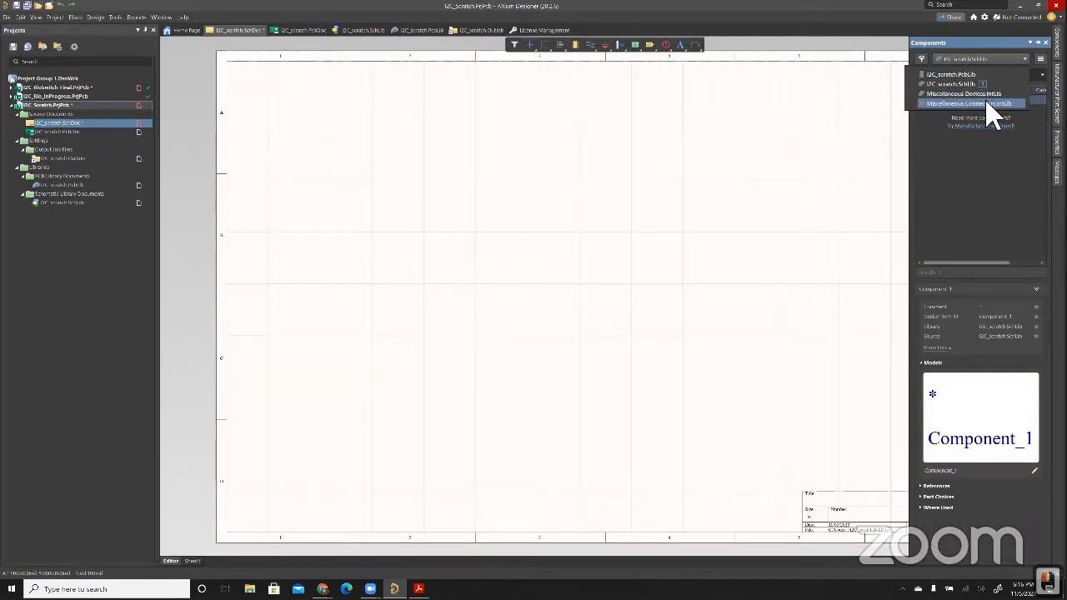
pyautogui.click(987, 103)
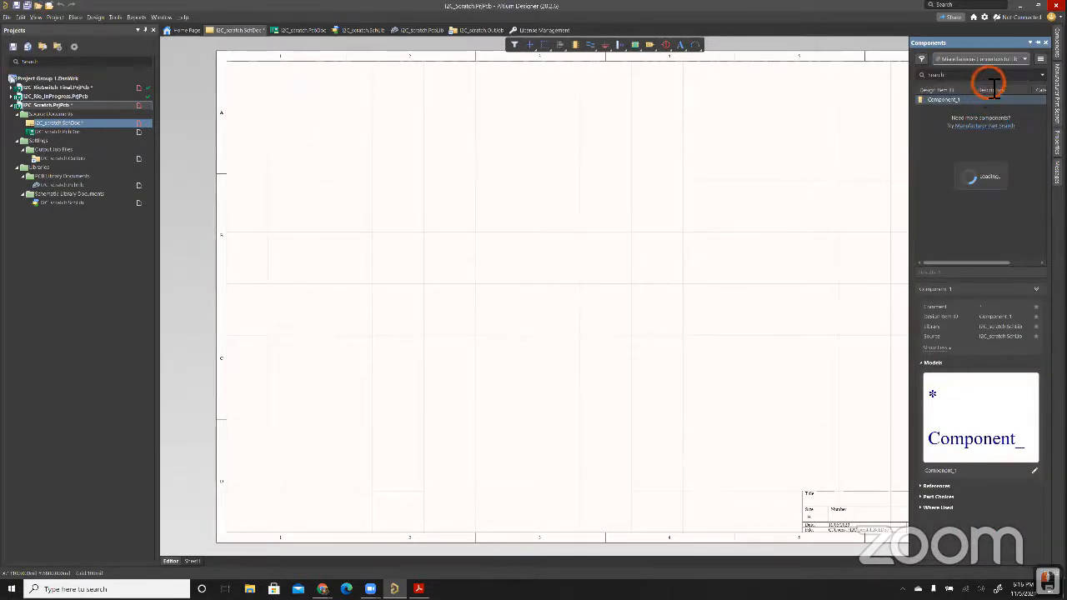
# Find the Header 4 connector in the library and place it in zone C near the schematic's left side
pyautogui.scroll(-10, 965, 195)
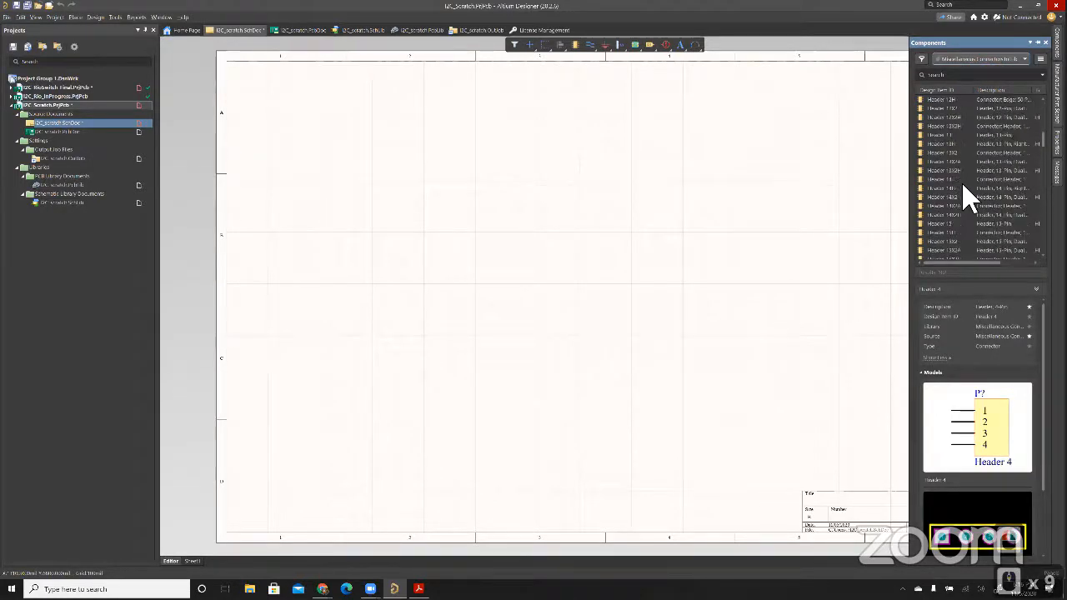
pyautogui.scroll(-14, 966, 194)
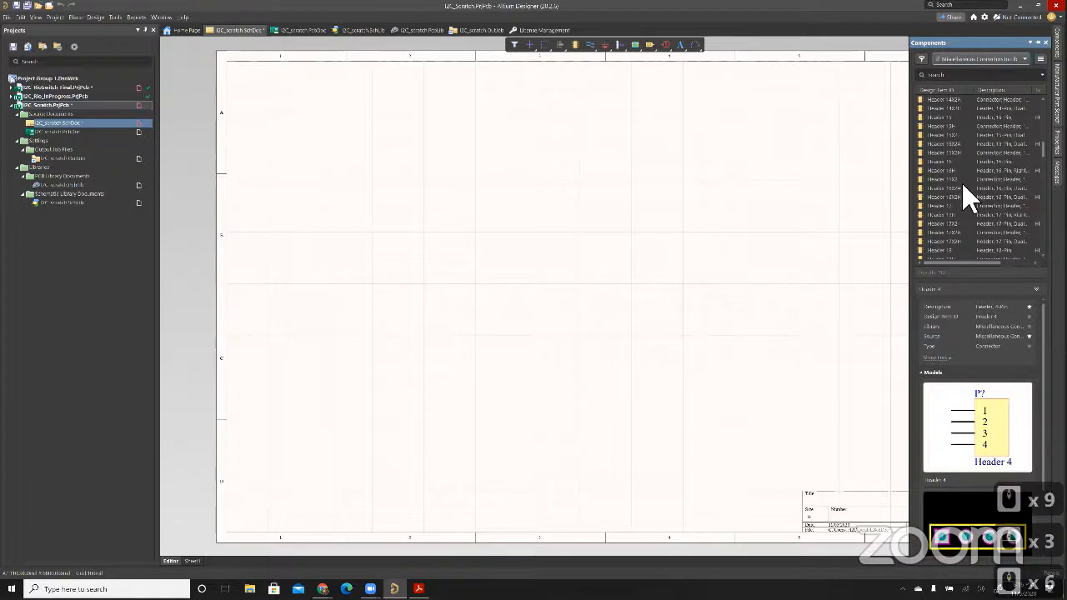
pyautogui.scroll(-11, 966, 194)
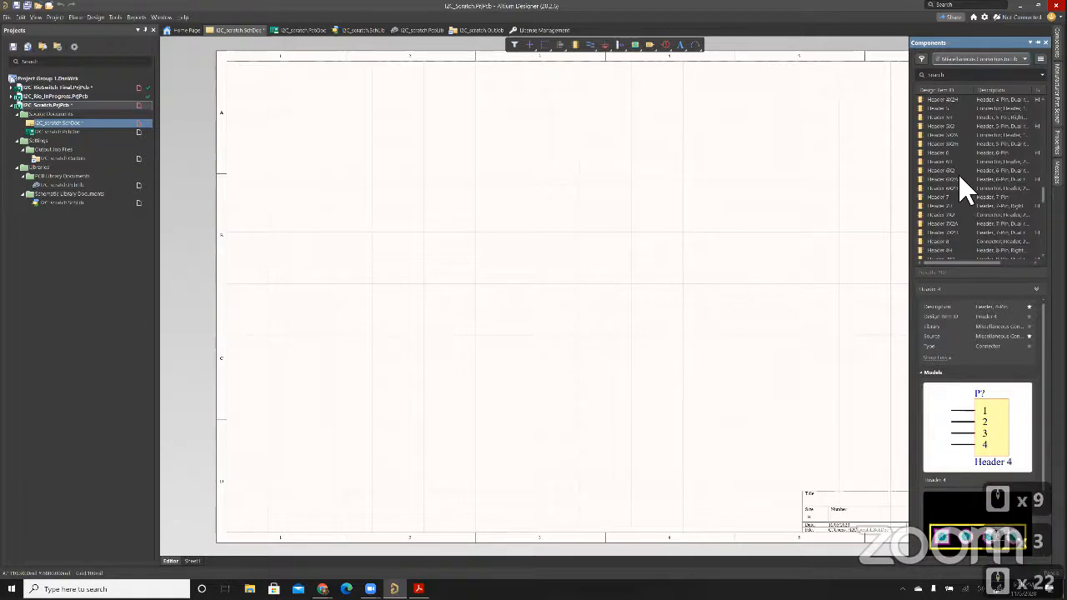
pyautogui.scroll(2, 943, 112)
pyautogui.moveTo(938, 99); pyautogui.dragTo(326, 334)
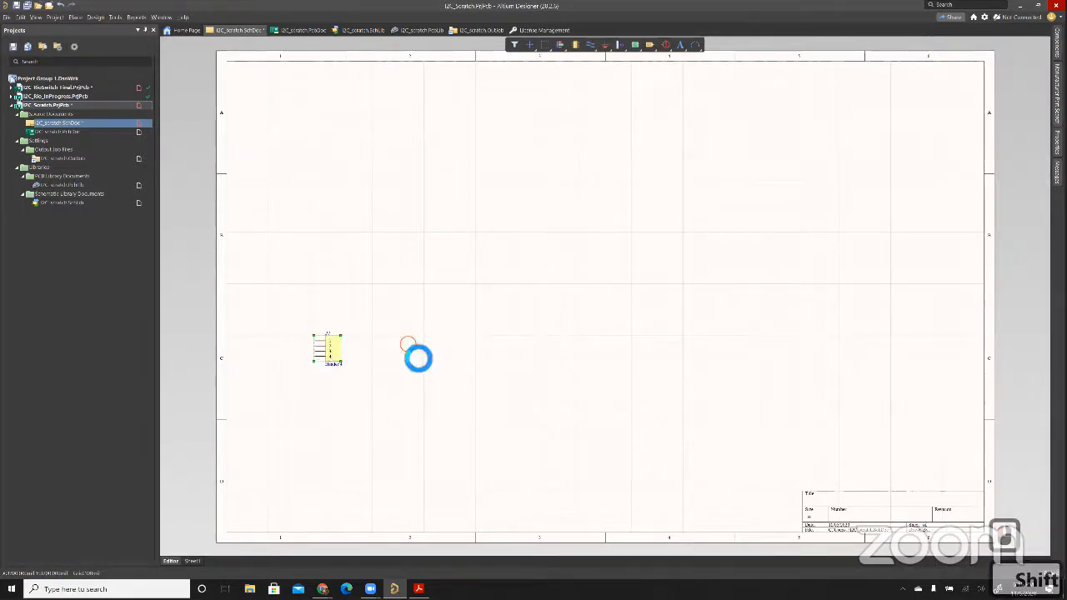
pyautogui.click(348, 367)
# Duplicate the Header 4 connector, placing the copy above and to the right of the original
pyautogui.keyDown('ctrl'); pyautogui.scroll(5, 338, 366); pyautogui.keyUp('ctrl')
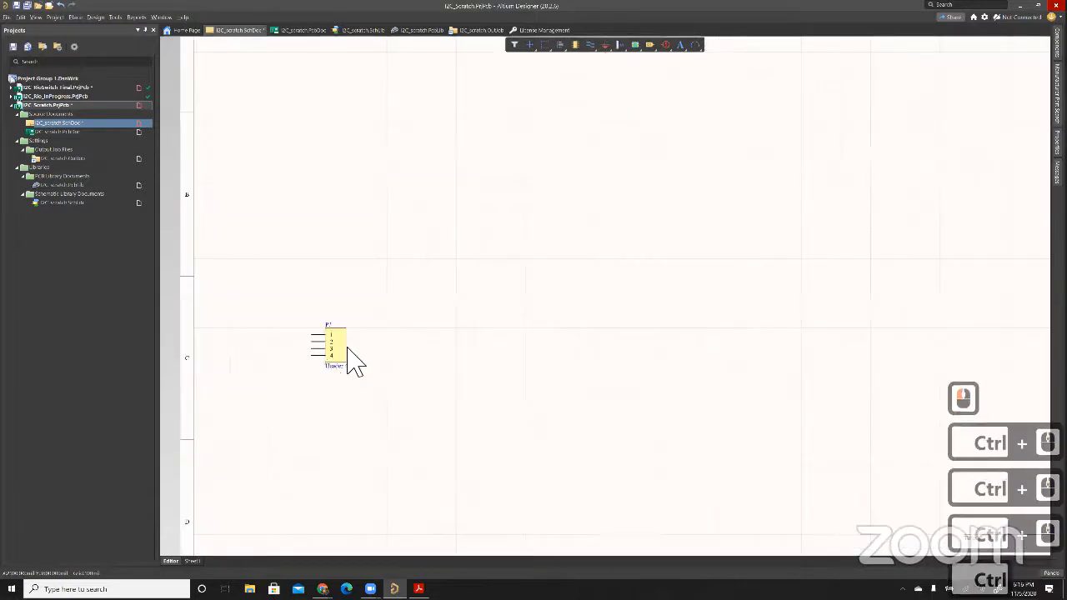
pyautogui.keyDown('shift'); pyautogui.moveTo(341, 346); pyautogui.dragTo(650, 263); pyautogui.keyUp('shift')
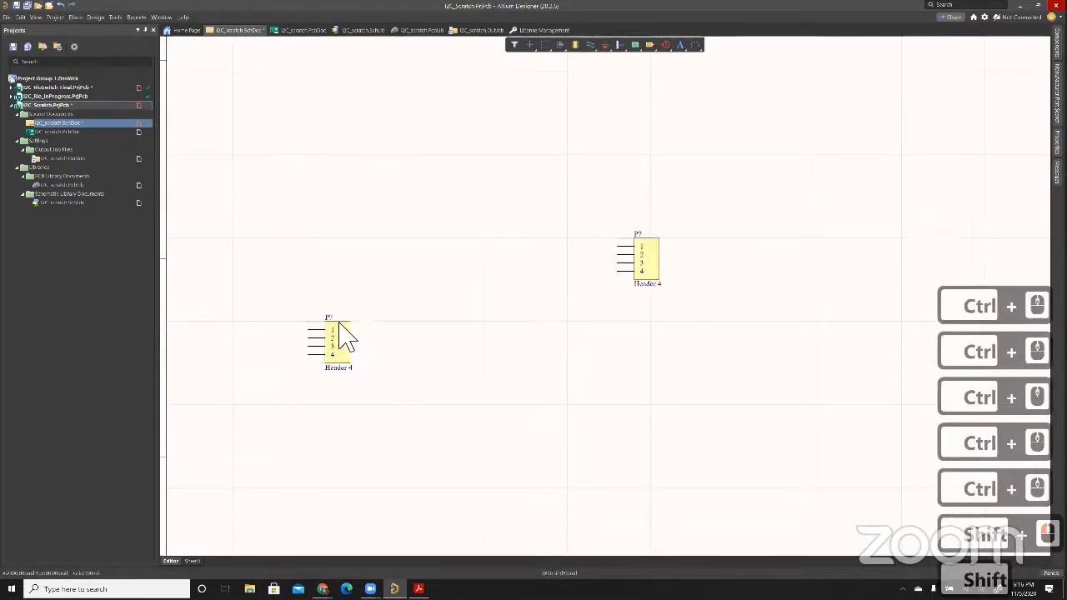
pyautogui.click(643, 236)
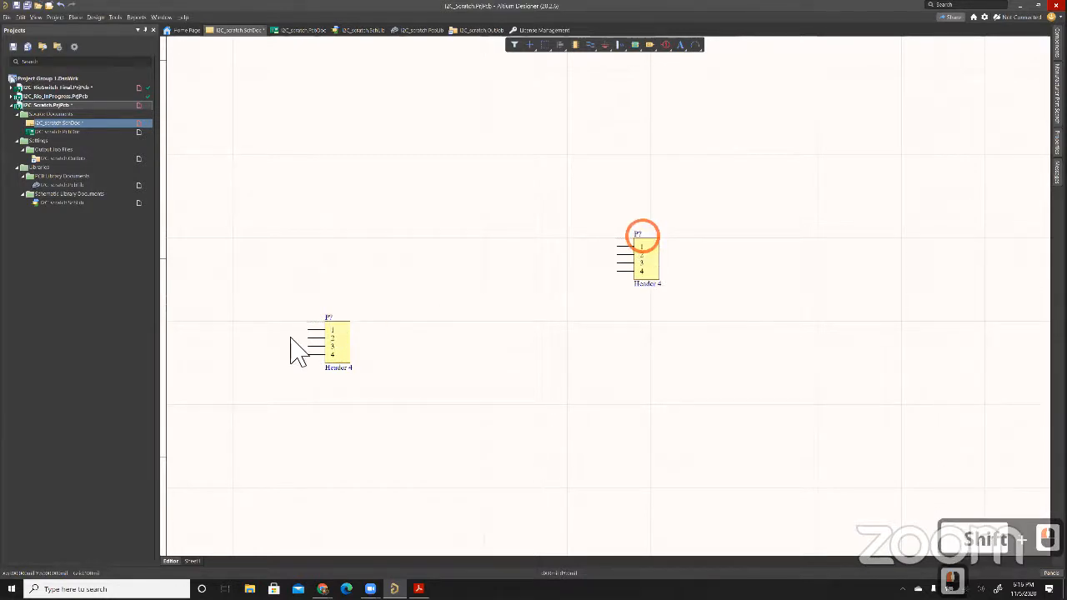
# Set the designator of the original, left-hand Header 4 connector to P1
pyautogui.doubleClick(330, 317)
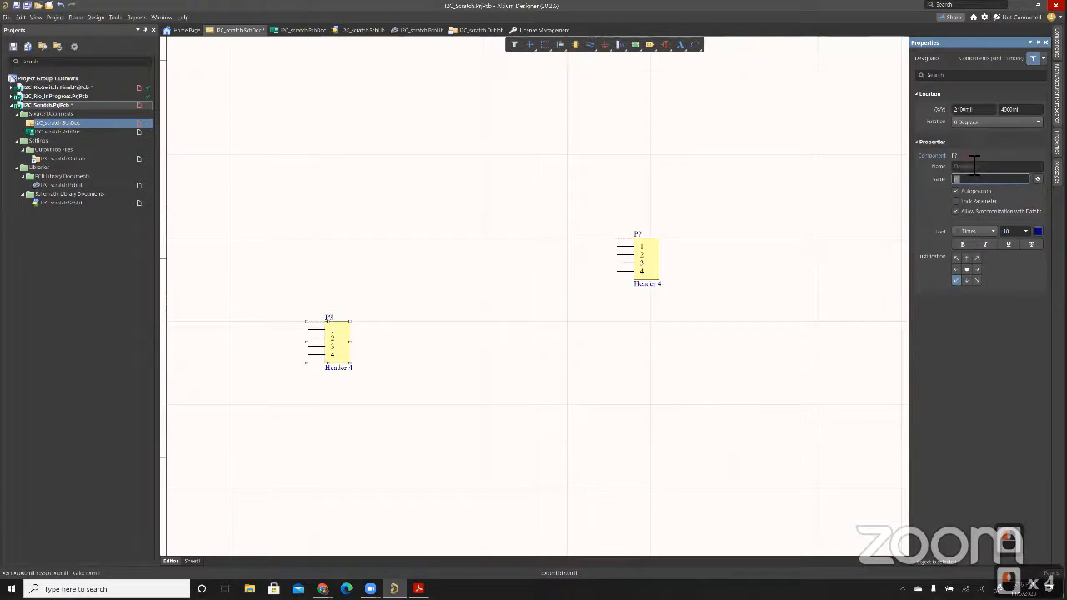
pyautogui.doubleClick(965, 175)
pyautogui.press('BackSpace')
pyautogui.write('1')
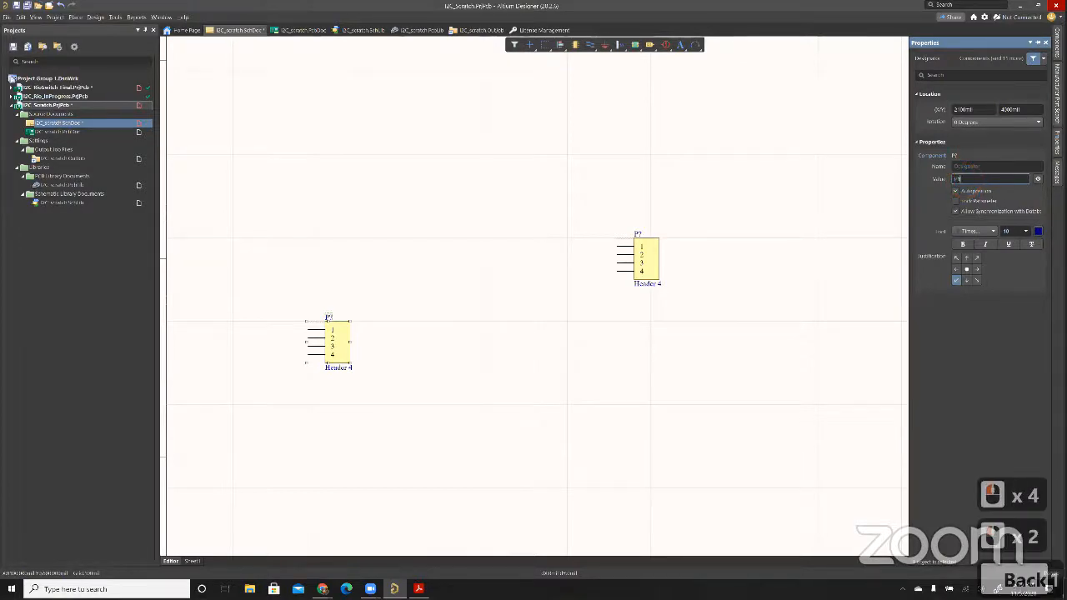
pyautogui.click(452, 345)
# Duplicate the Header 4 connector three more times, arranging the copies below the existing one in the schematic's right-hand column
pyautogui.keyDown('shift'); pyautogui.moveTo(337, 332); pyautogui.dragTo(603, 338); pyautogui.keyUp('shift')
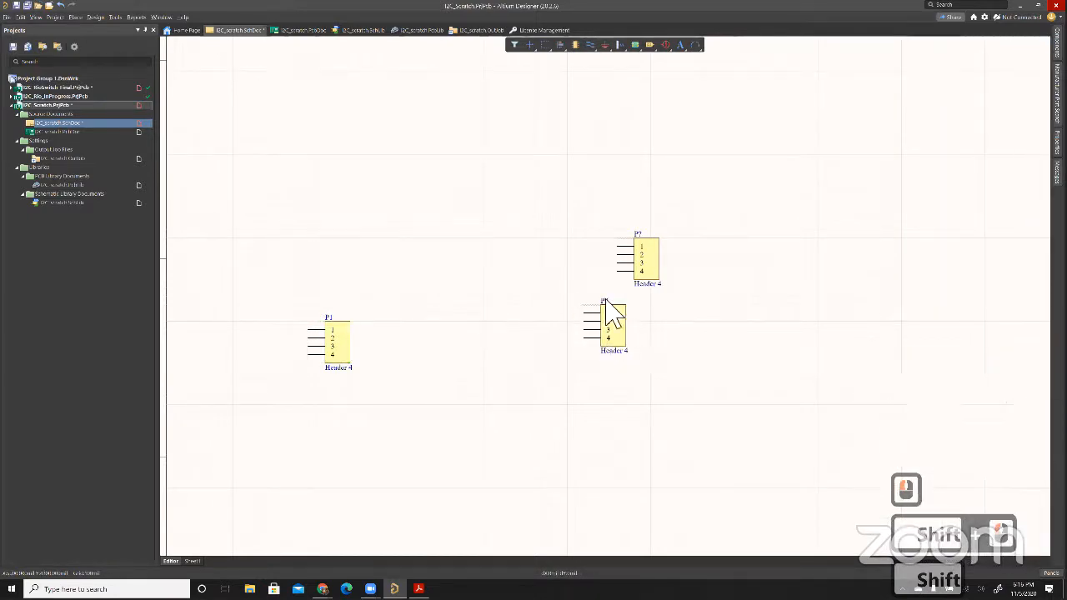
pyautogui.keyDown('shift'); pyautogui.moveTo(612, 326); pyautogui.dragTo(638, 418); pyautogui.keyUp('shift')
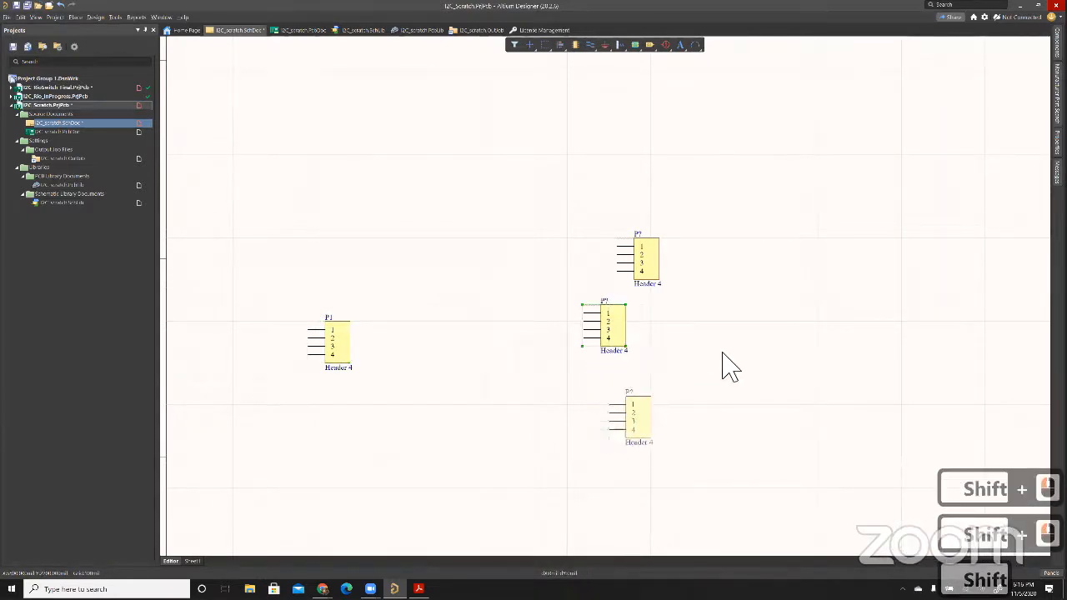
pyautogui.scroll(-1, 659, 392)
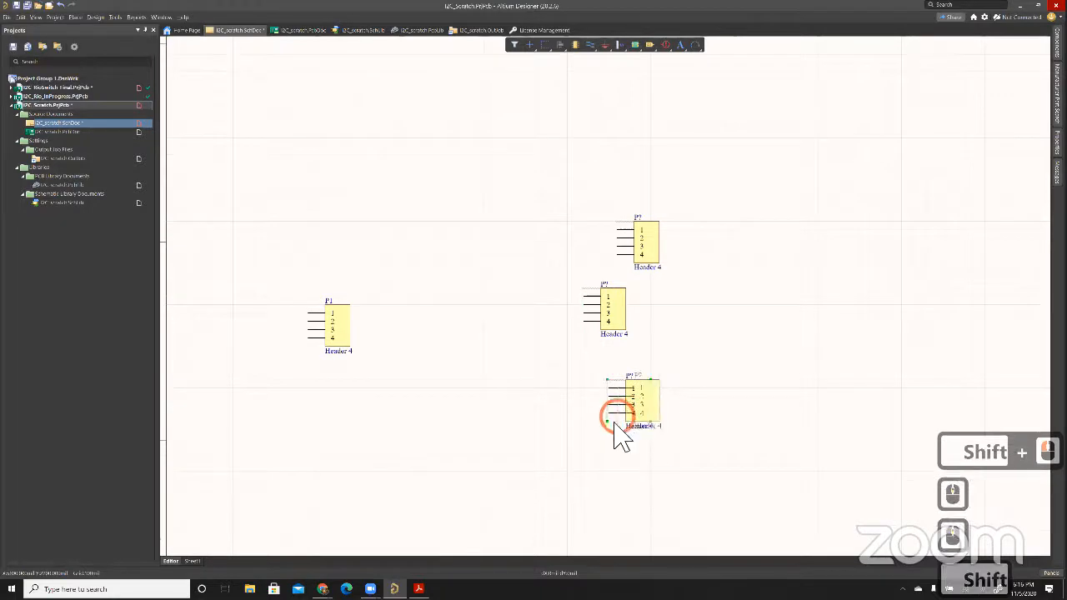
pyautogui.keyDown('shift'); pyautogui.moveTo(617, 421); pyautogui.dragTo(640, 425); pyautogui.keyUp('shift')
pyautogui.click(652, 497)
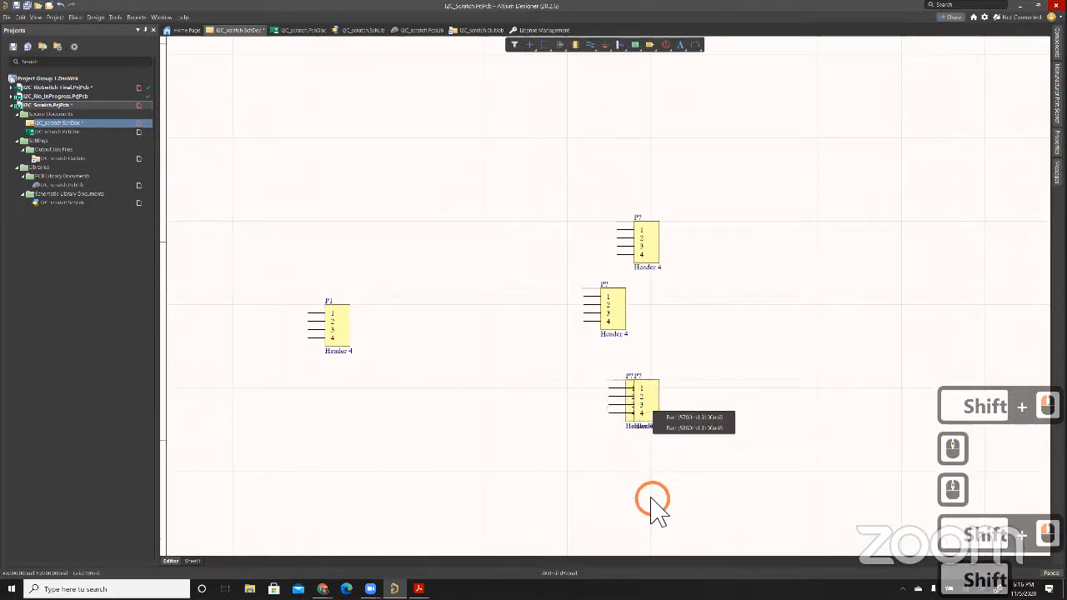
pyautogui.click(686, 392)
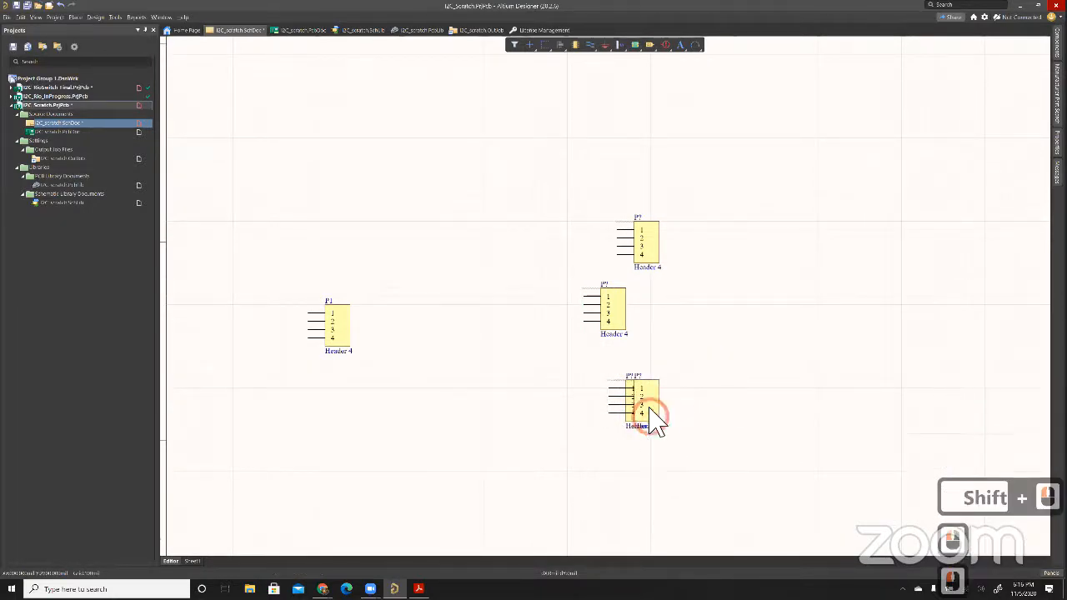
pyautogui.press('Escape')
pyautogui.moveTo(665, 422); pyautogui.dragTo(652, 498)
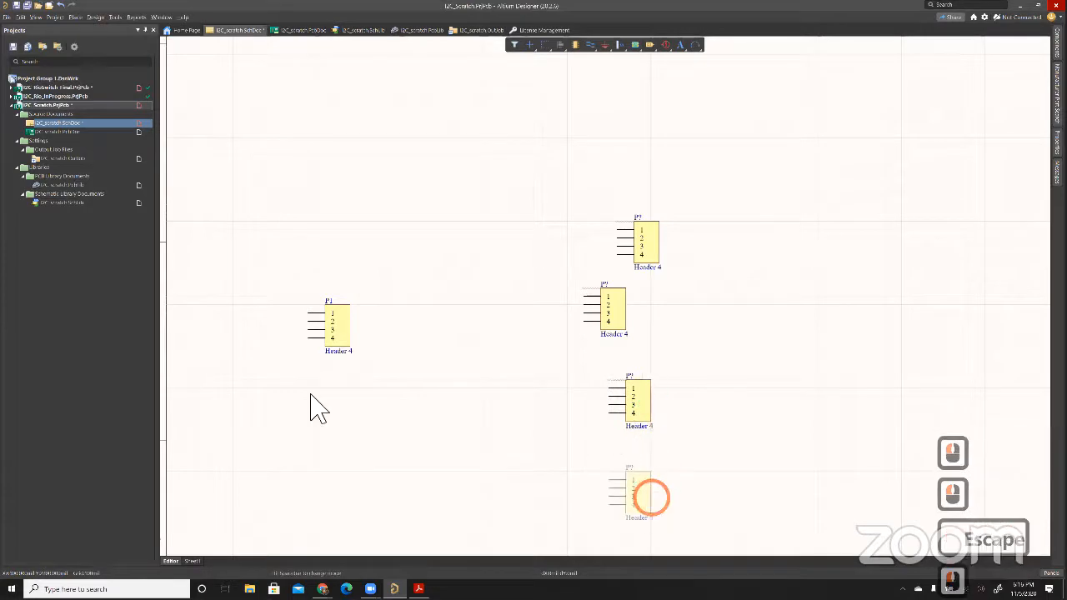
# Switch to the browser and check the TCA9548APWR description and package on its Digi-Key product page
pyautogui.click(345, 344)
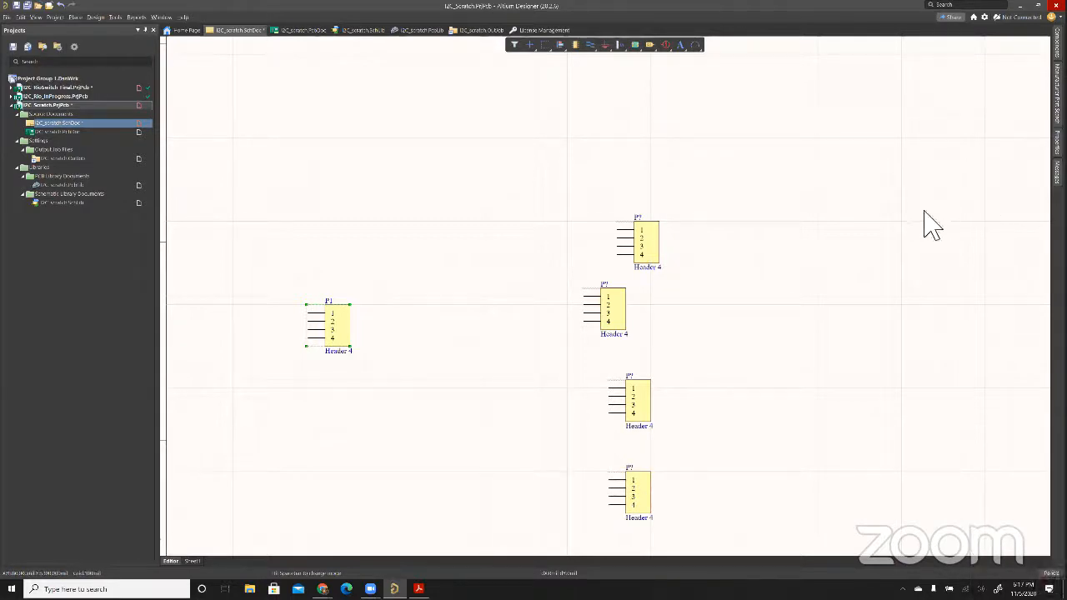
pyautogui.hotkey('alt', 'Tab')
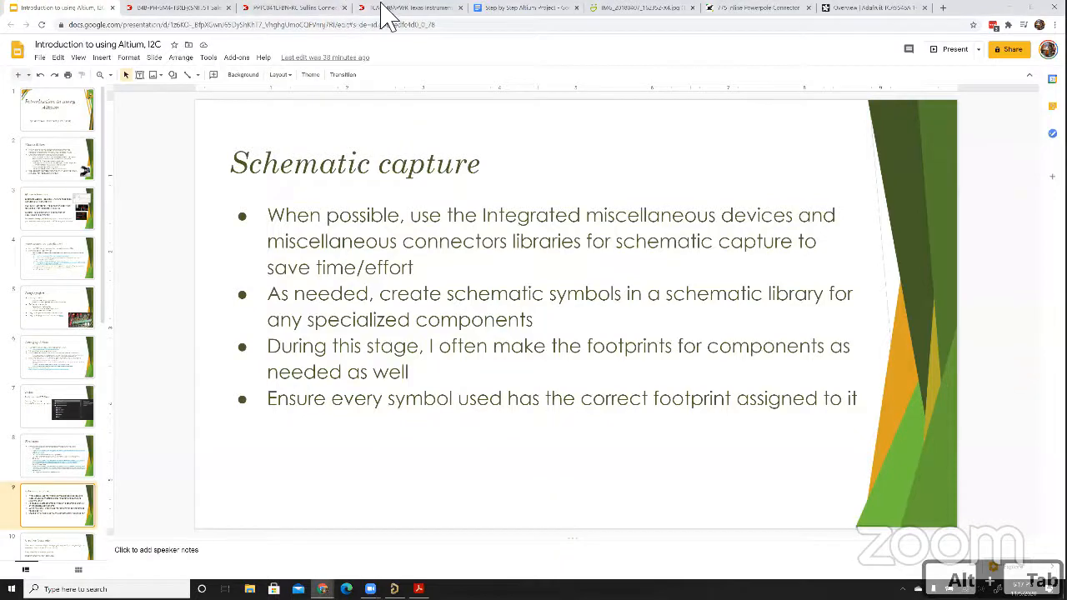
pyautogui.click(383, 8)
pyautogui.click(413, 131)
pyautogui.scroll(3, 426, 154)
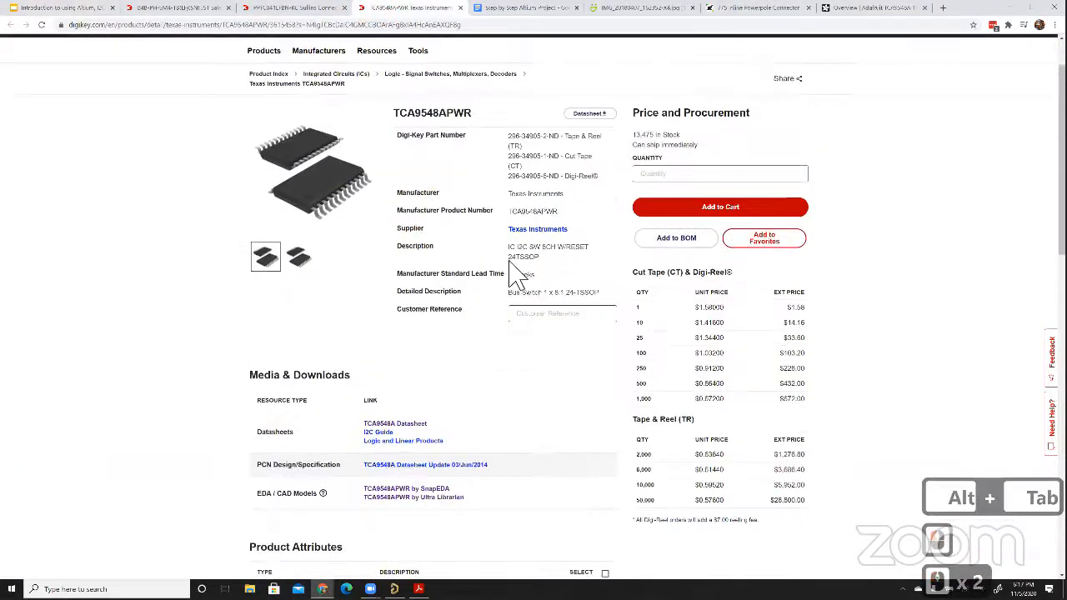
pyautogui.moveTo(508, 245); pyautogui.dragTo(546, 265)
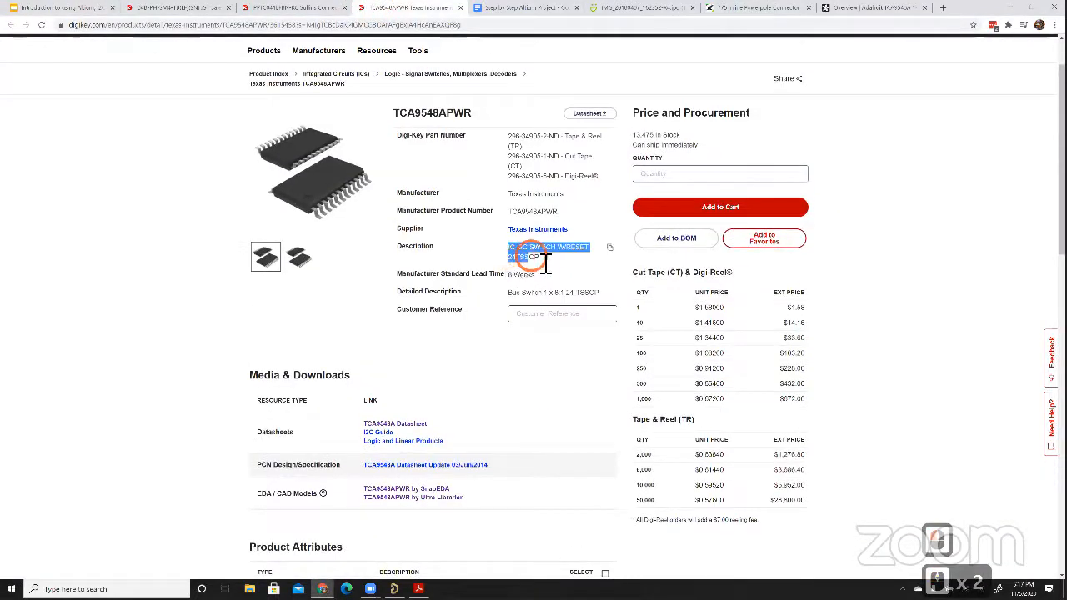
pyautogui.click(427, 295)
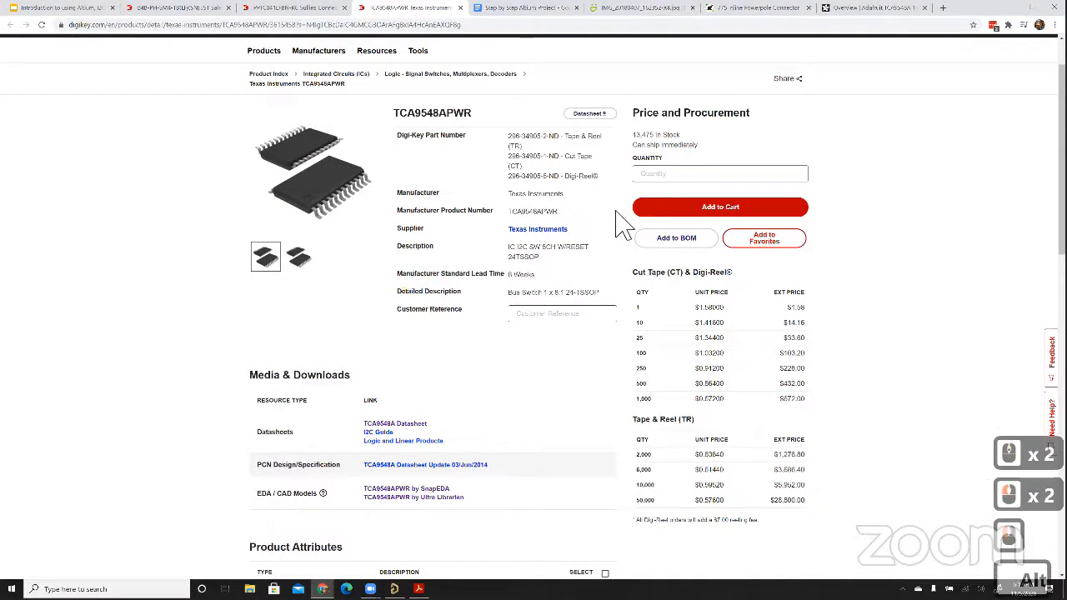
# Switch back to Altium Designer, start placing a part, and preview the MHDR2X12 dual-row header in the connectors library
pyautogui.hotkey('alt', 'Tab')
pyautogui.click(1027, 146)
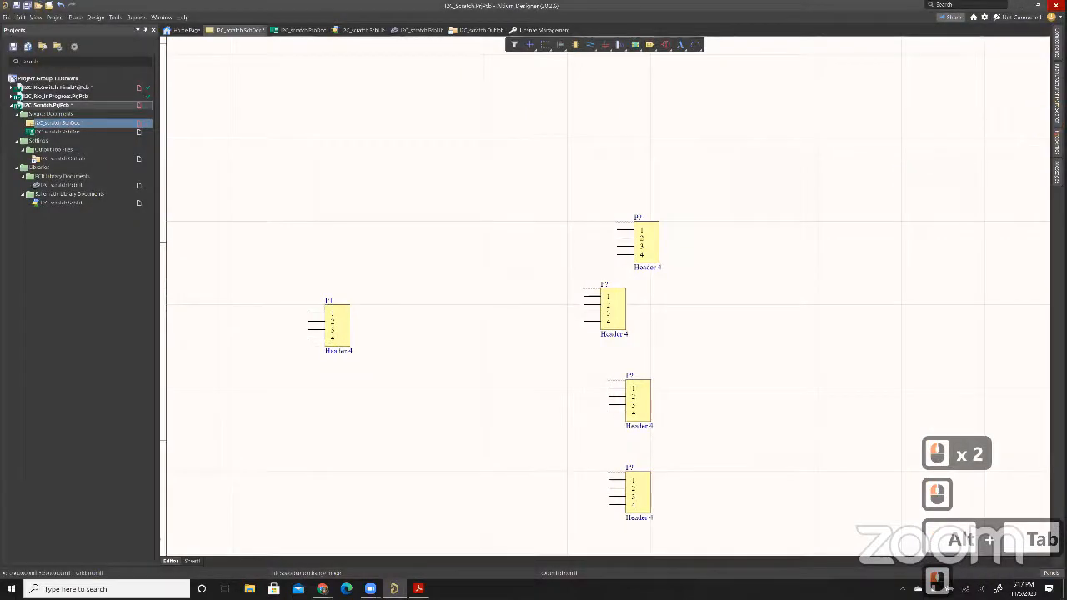
pyautogui.click(805, 183)
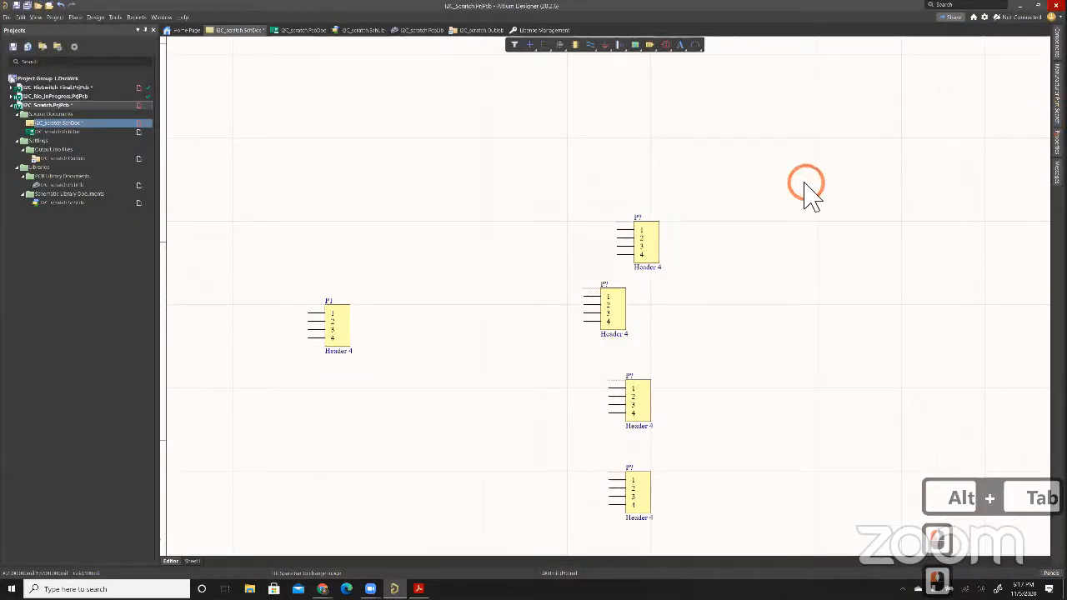
pyautogui.rightClick(805, 186)
pyautogui.click(807, 189)
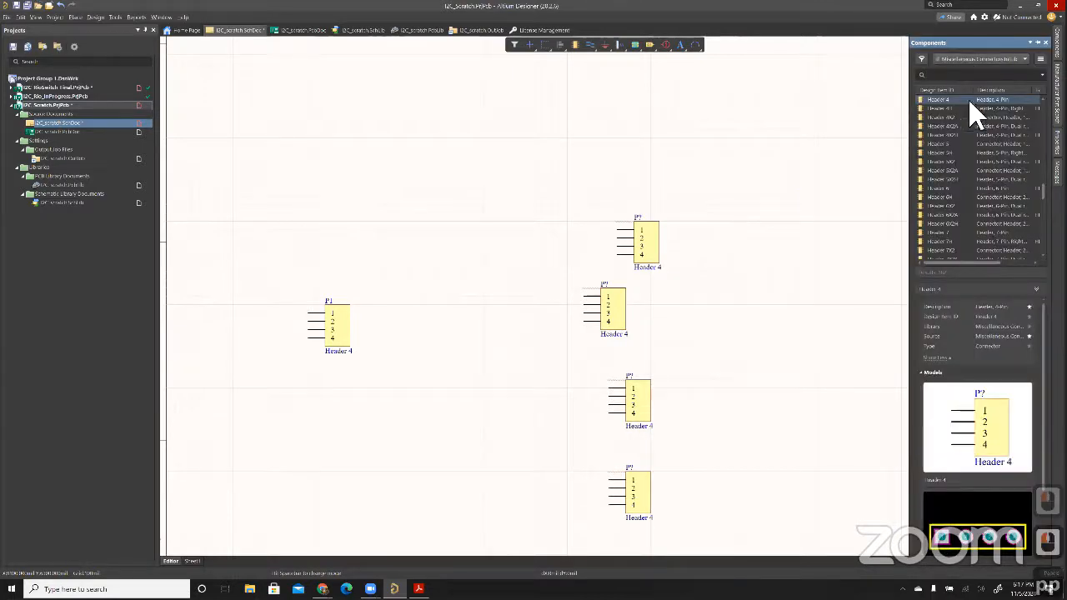
pyautogui.scroll(-5, 960, 207)
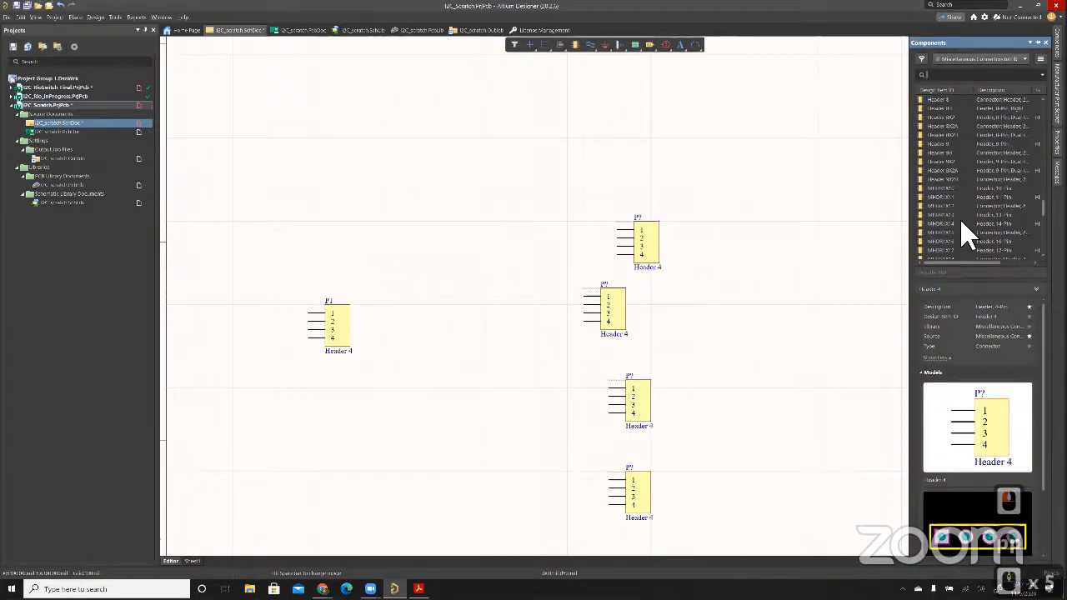
pyautogui.scroll(-5, 959, 218)
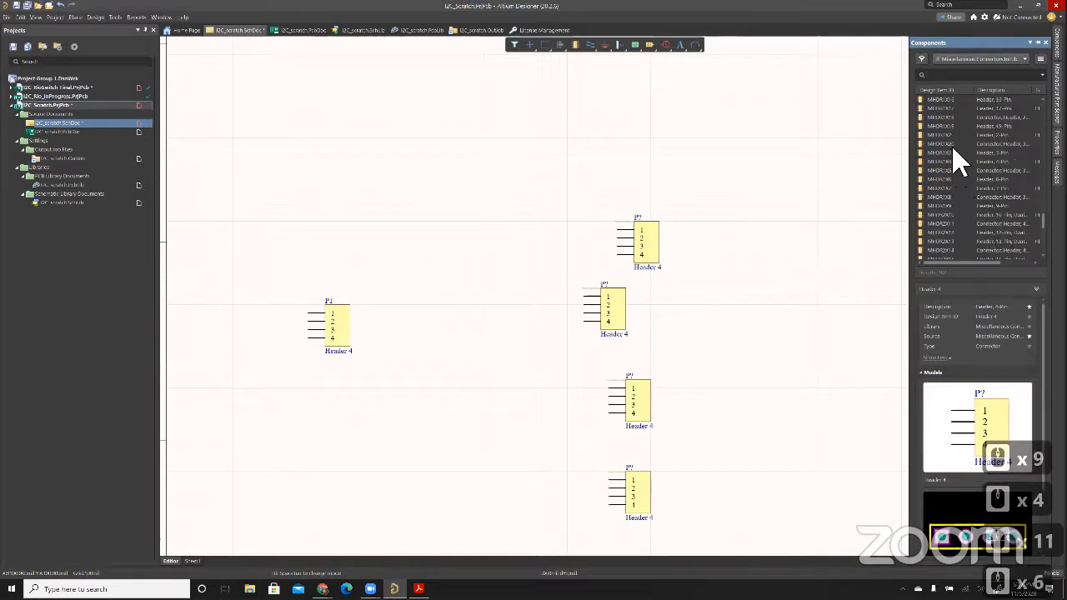
pyautogui.scroll(-2, 957, 218)
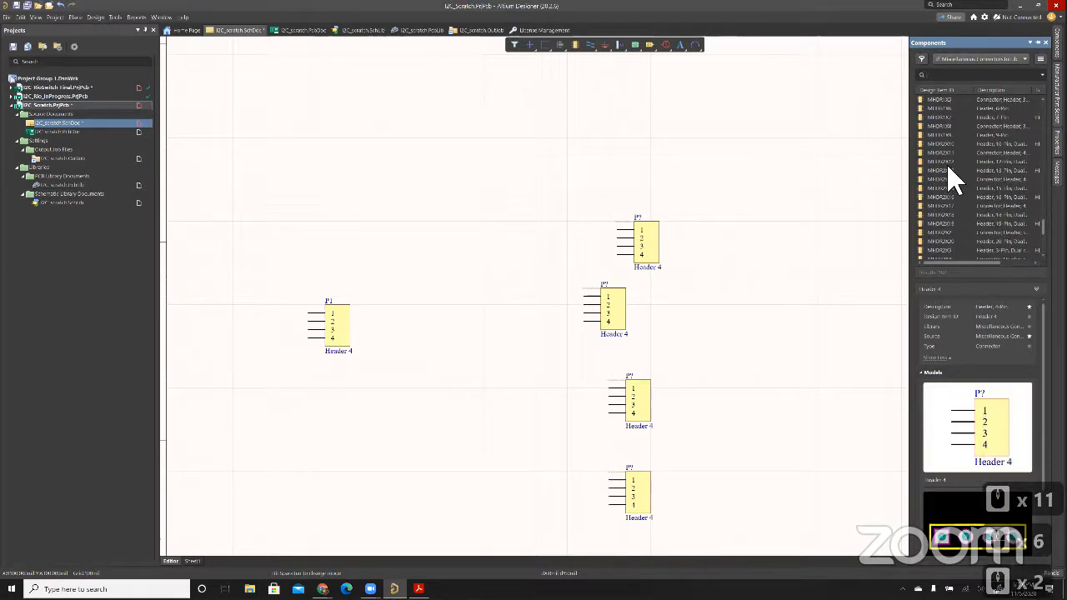
pyautogui.click(948, 162)
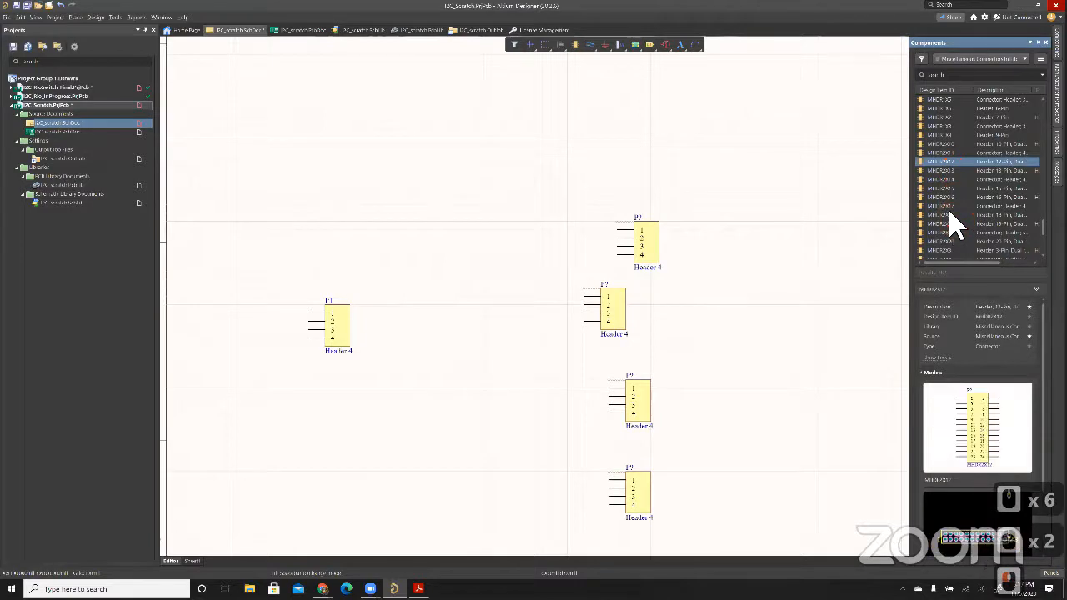
# Find Header 12X2A in the connectors library and place it between P1 and the column of Header 4 connectors
pyautogui.scroll(12, 952, 200)
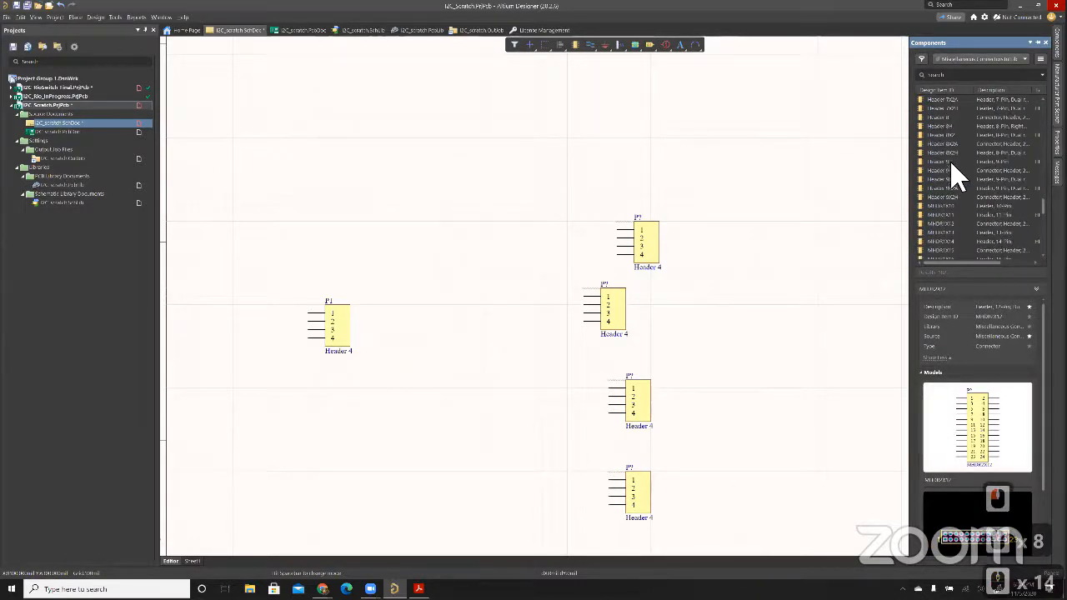
pyautogui.scroll(9, 955, 178)
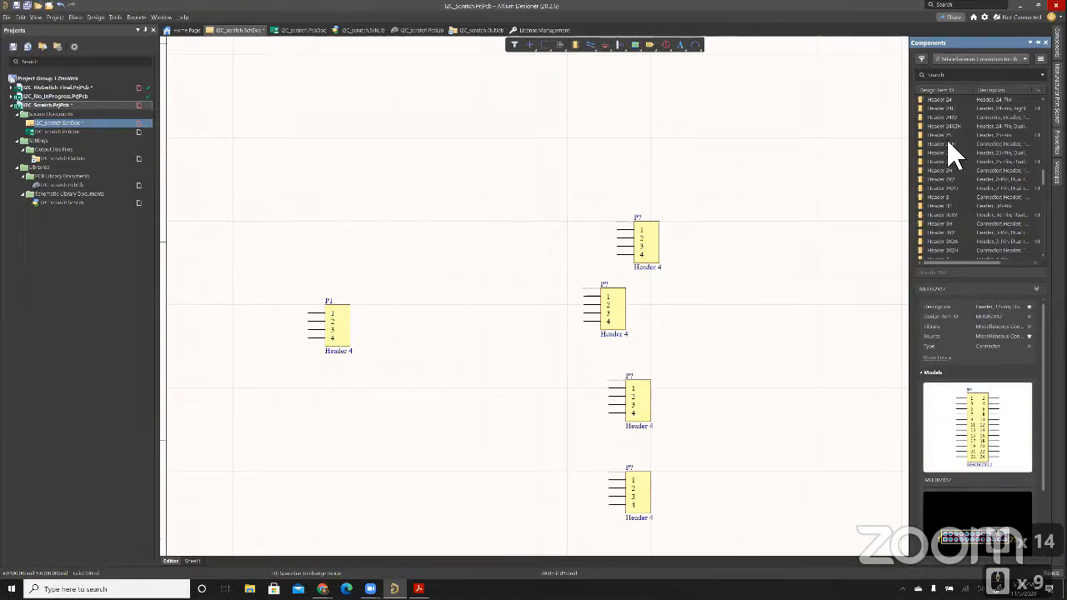
pyautogui.scroll(11, 954, 155)
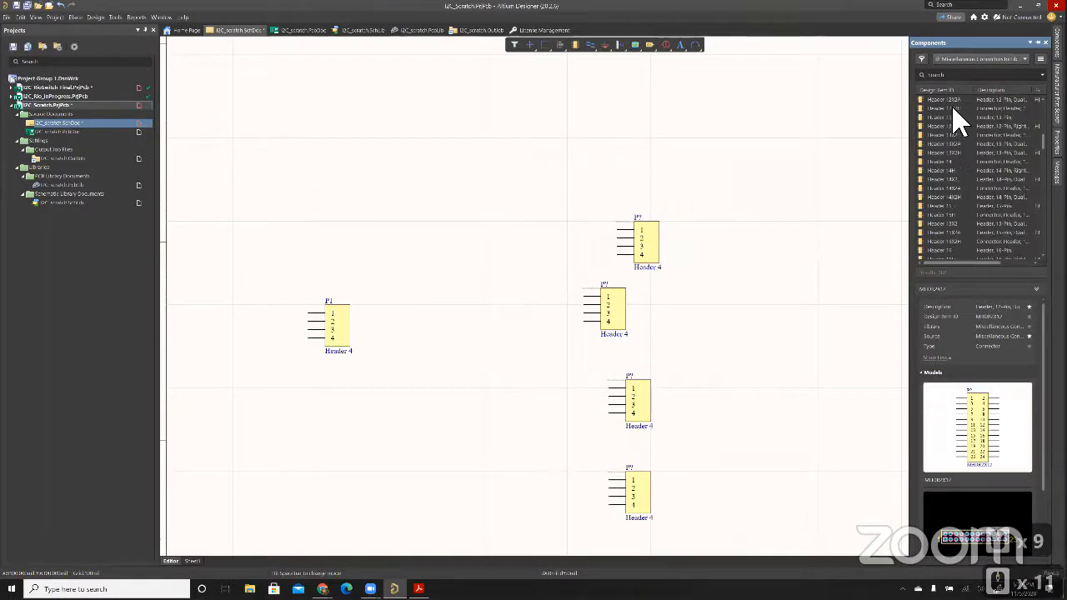
pyautogui.click(948, 100)
pyautogui.moveTo(950, 113); pyautogui.dragTo(517, 334)
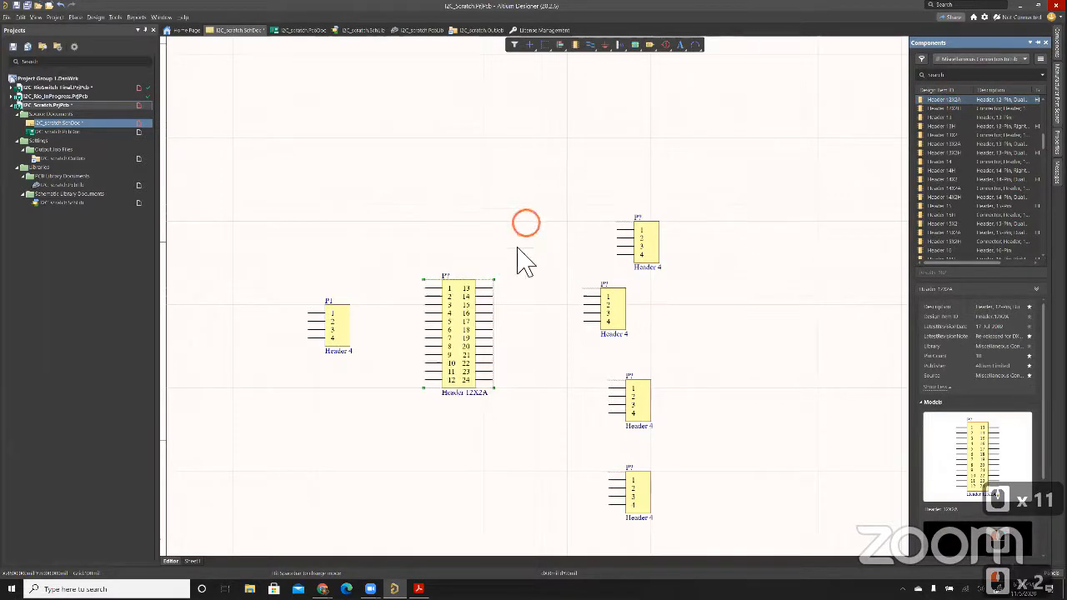
pyautogui.click(486, 291)
# Move the P1 header farther left and mirror it horizontally so its pins face the Header 12X2A
pyautogui.click(302, 318)
pyautogui.moveTo(302, 318); pyautogui.dragTo(286, 314)
pyautogui.press('x')
pyautogui.click(329, 322)
pyautogui.click(411, 334)
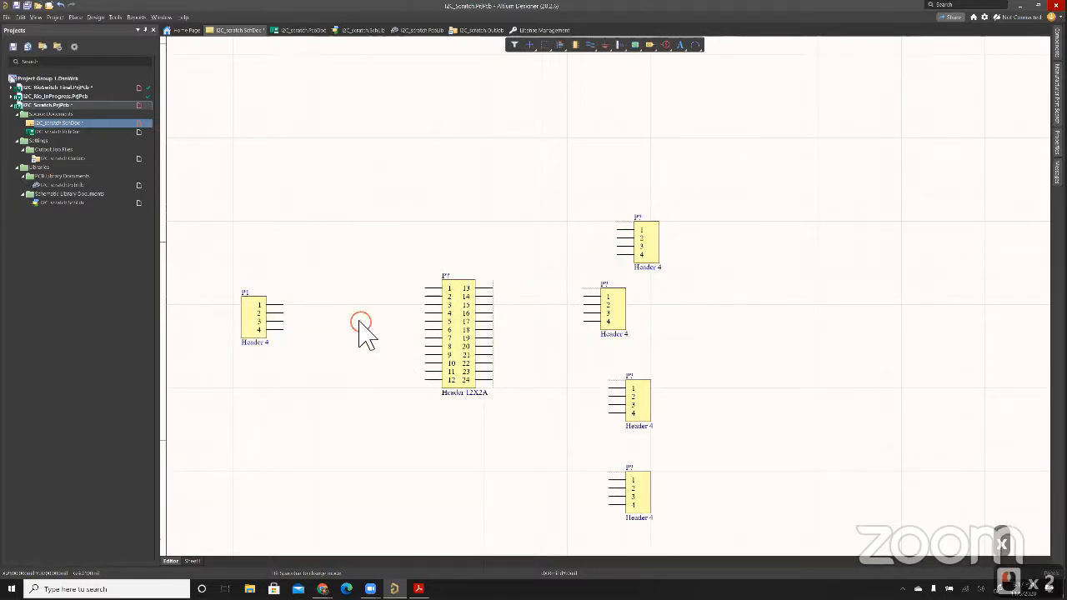
# Open the properties of the Header 12X2A component to inspect its pins
pyautogui.click(465, 341)
pyautogui.doubleClick(470, 348)
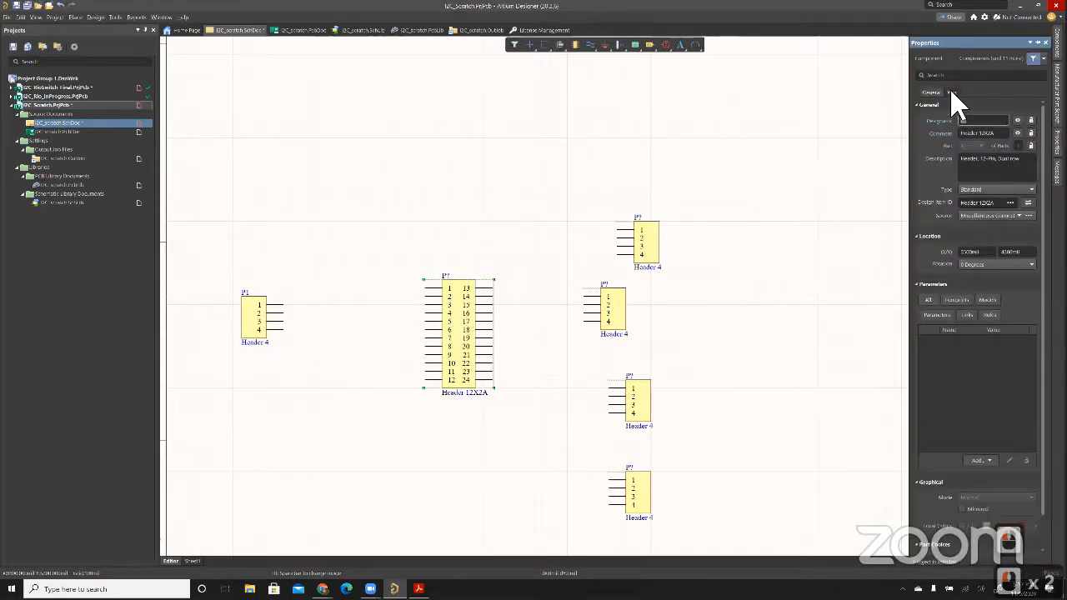
pyautogui.click(951, 92)
# Switch to the browser, open the TCA9548A datasheet, and look through its pin functions and electrical specifications
pyautogui.hotkey('alt', 'Tab')
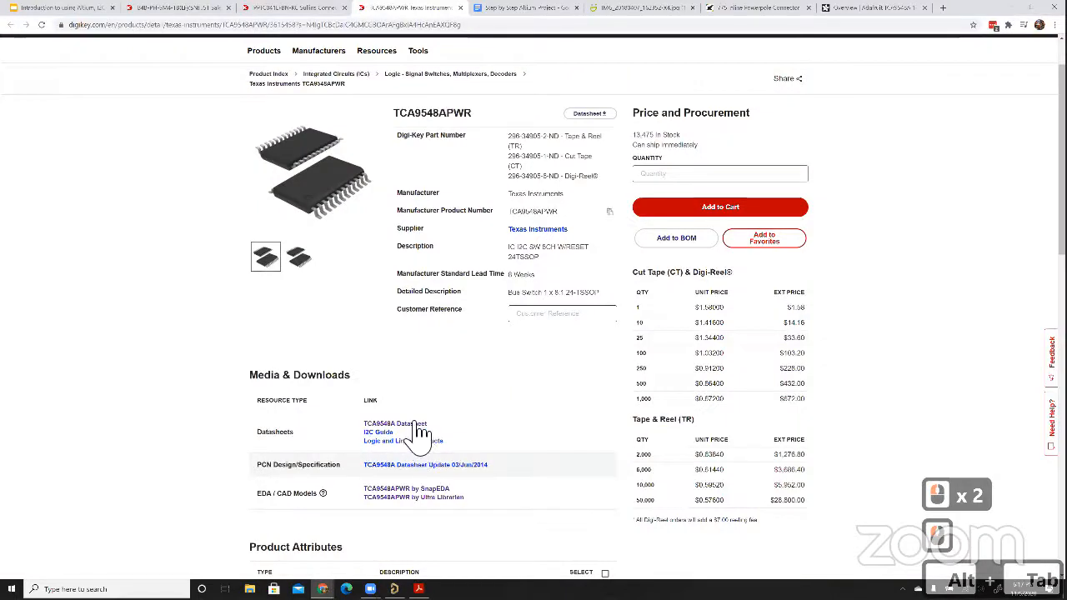
pyautogui.click(411, 425)
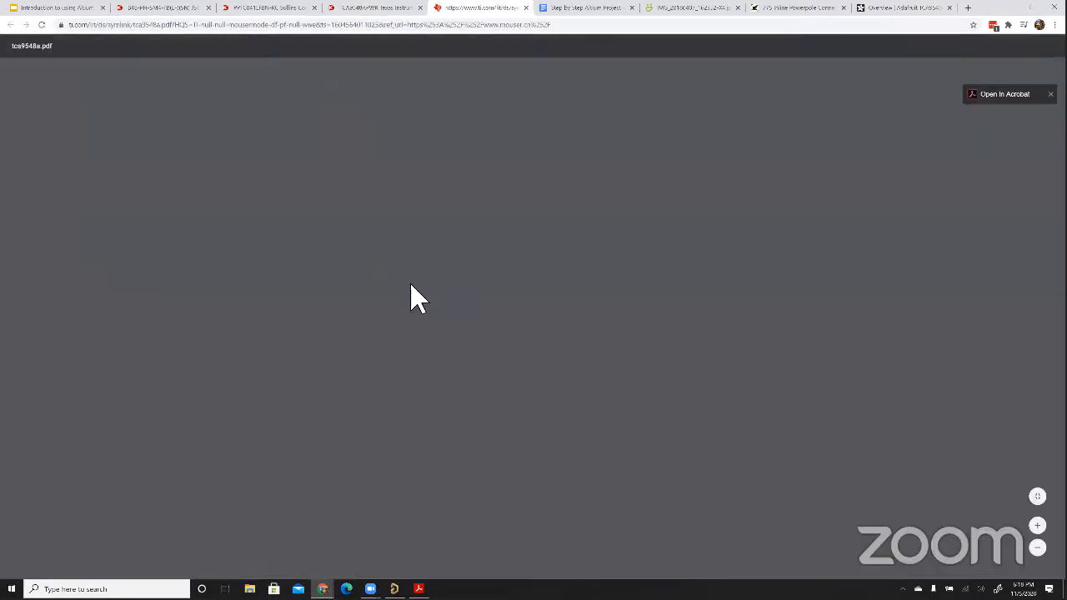
pyautogui.scroll(-14, 454, 376)
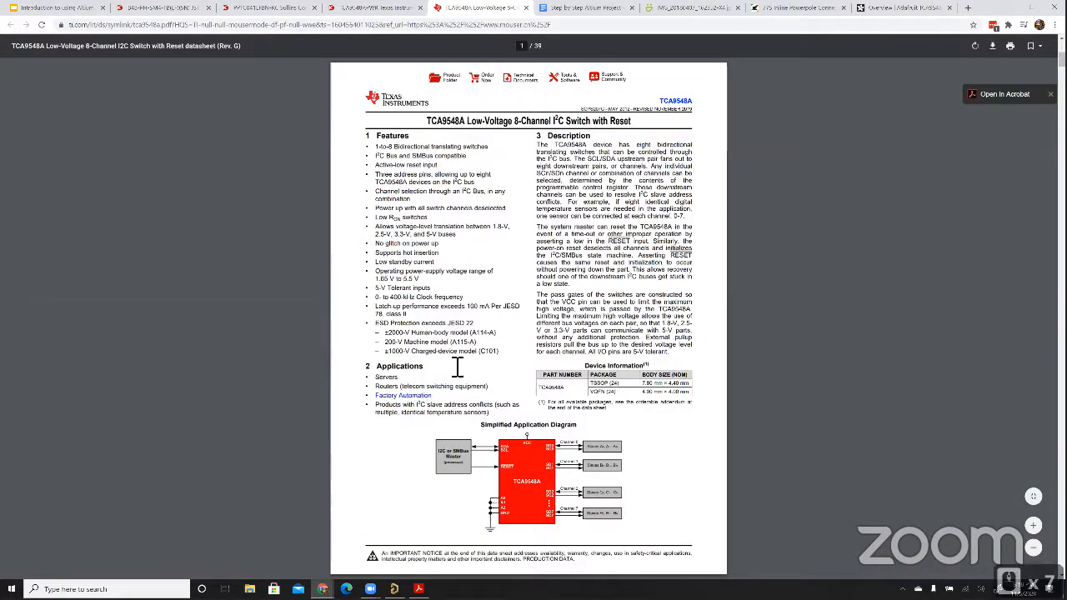
pyautogui.scroll(-20, 457, 379)
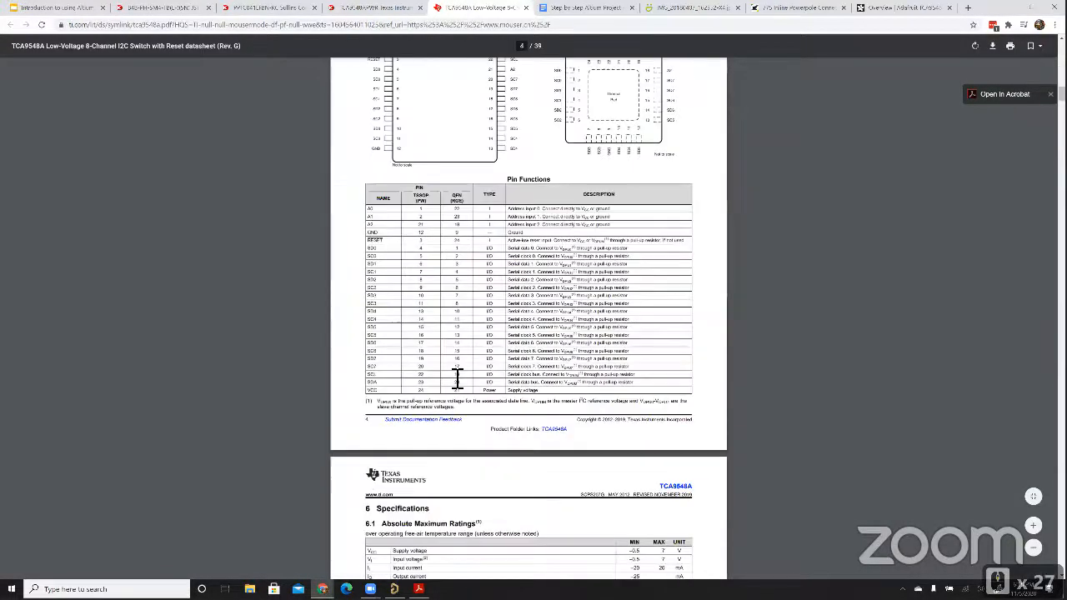
pyautogui.scroll(-11, 458, 380)
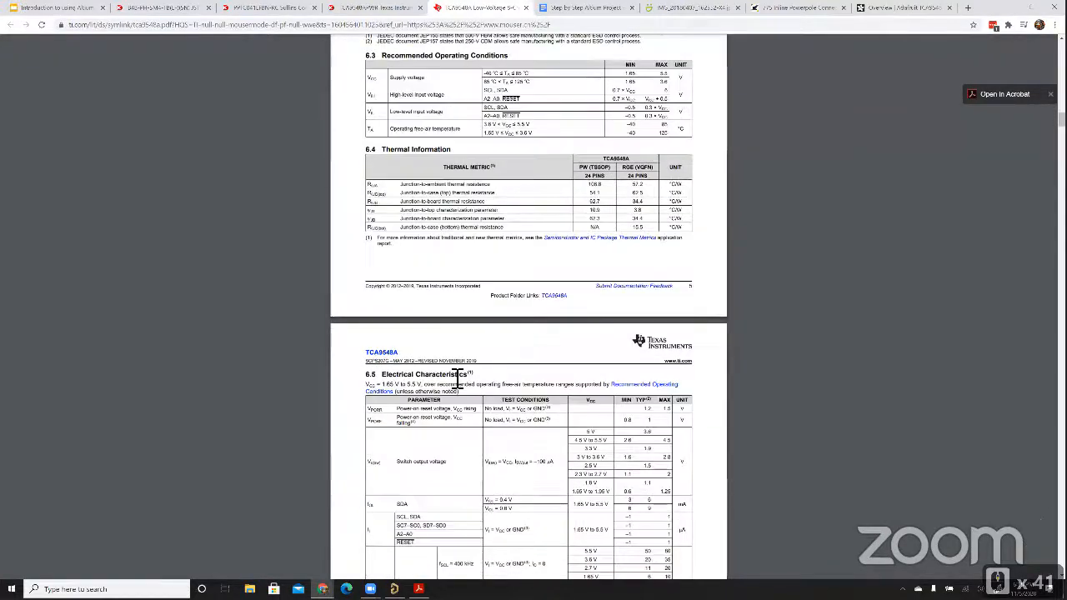
pyautogui.scroll(-20, 458, 380)
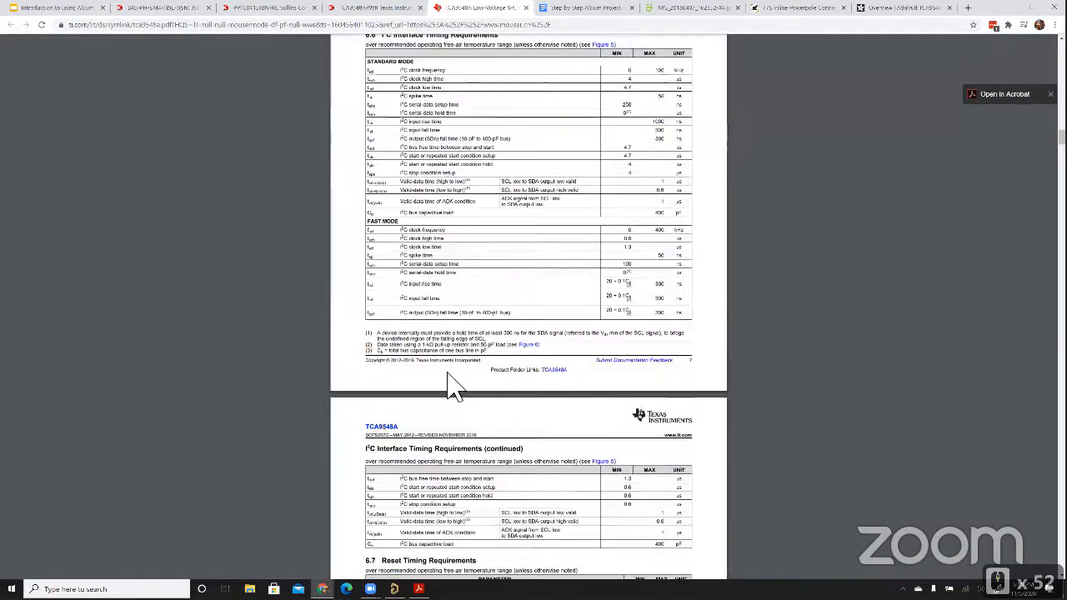
pyautogui.scroll(-8, 451, 385)
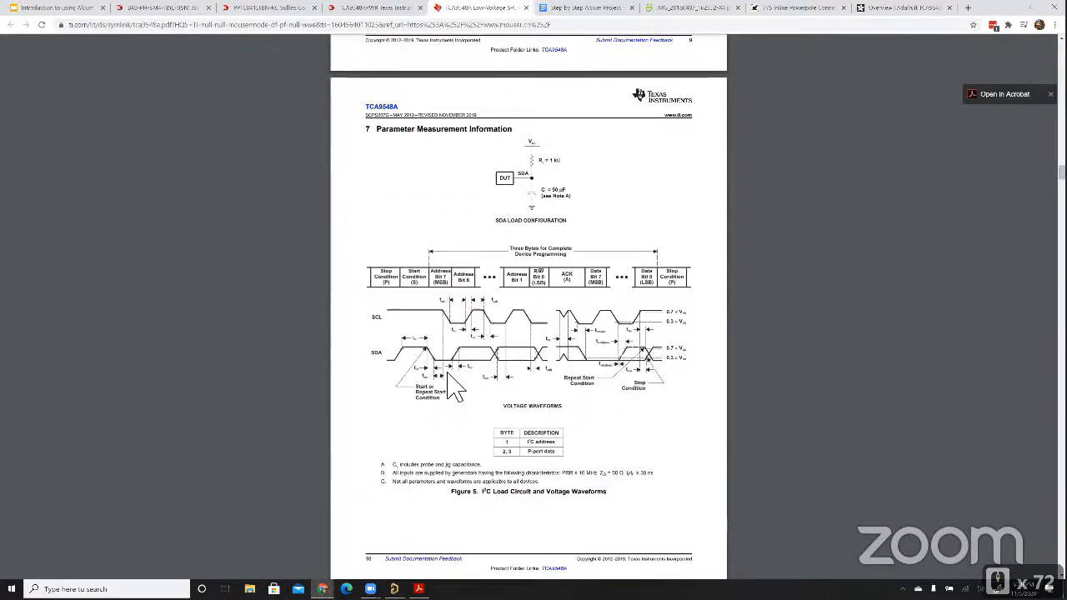
pyautogui.hotkey('alt', 'Tab')
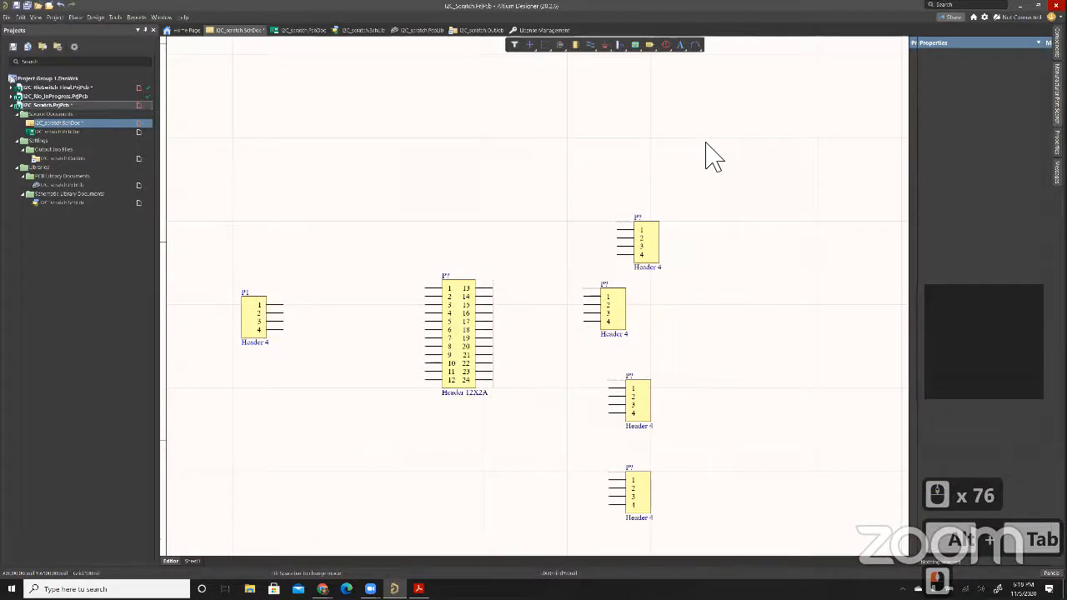
pyautogui.click(498, 254)
pyautogui.click(828, 136)
pyautogui.click(869, 151)
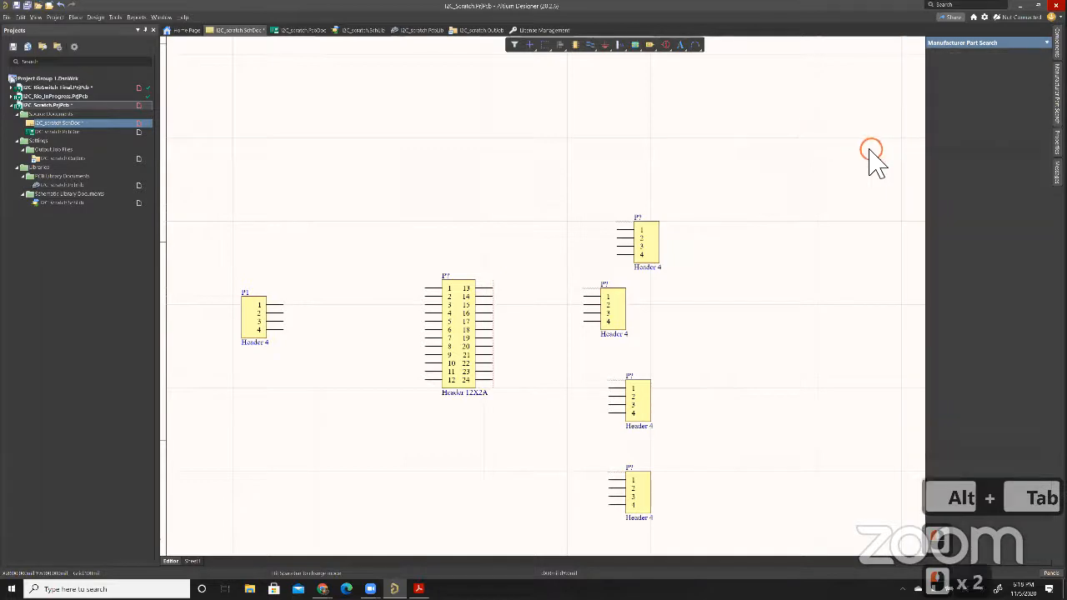
pyautogui.press('Escape')
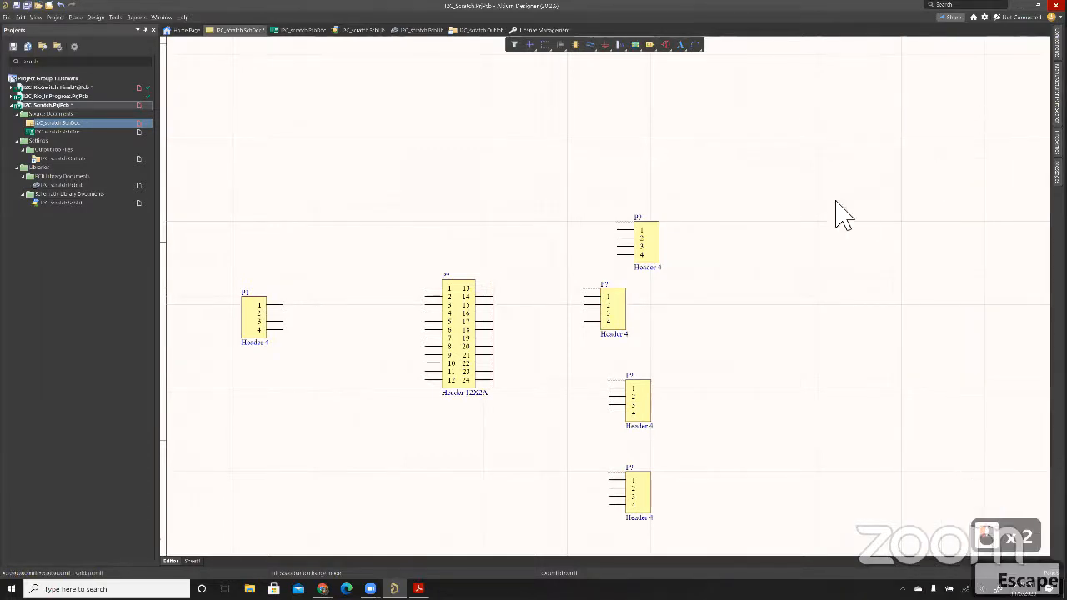
# Copy the cut tape part number 296-34905-1-ND from the TCA9548APWR Digi-Key page in the browser and return to Altium Designer
pyautogui.hotkey('alt', 'Tab')
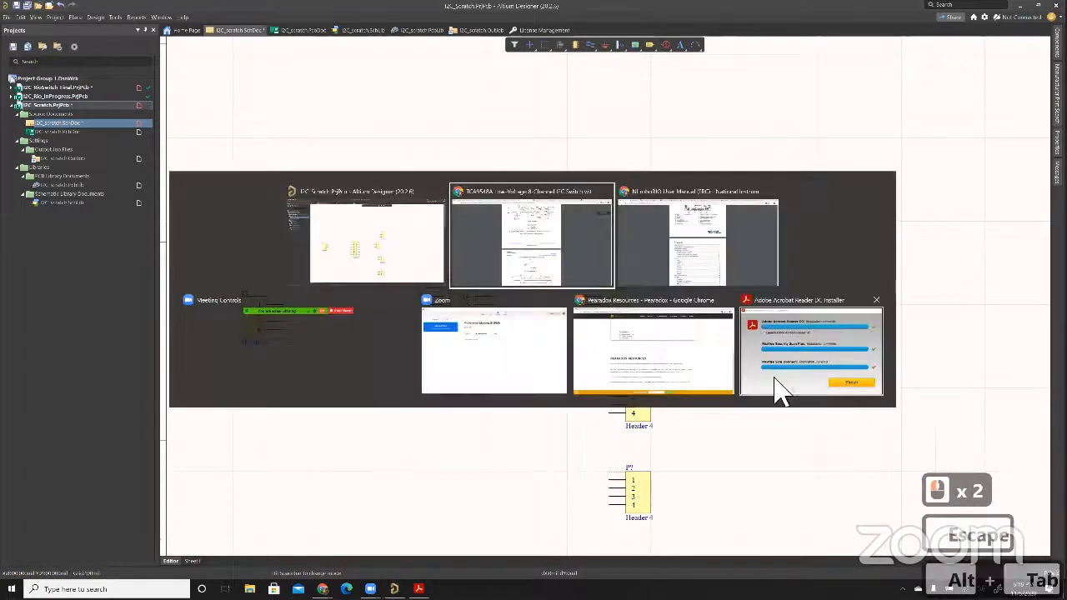
pyautogui.click(339, 32)
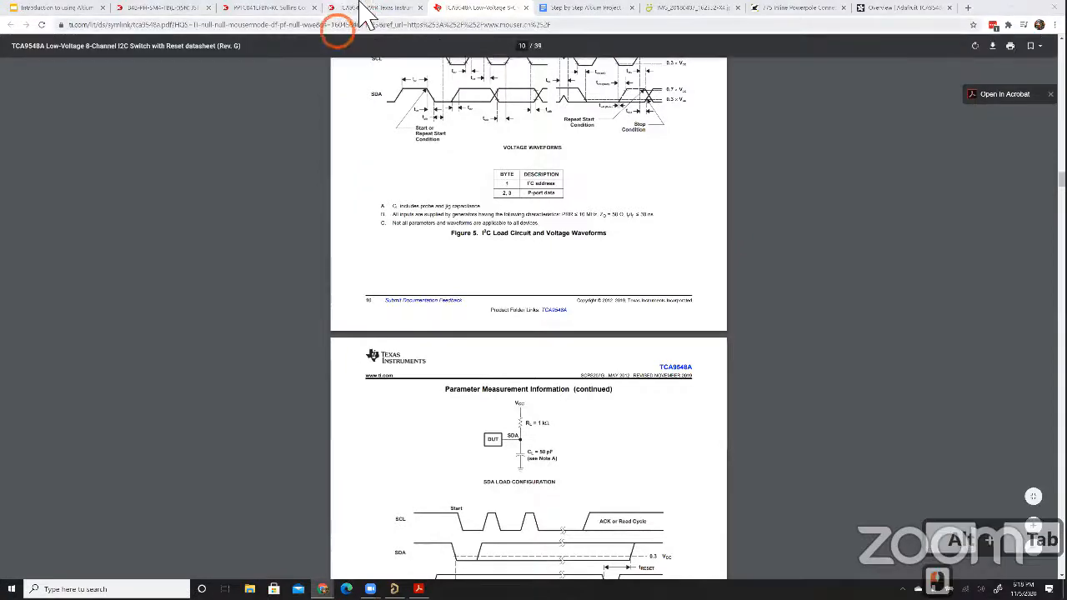
pyautogui.click(358, 10)
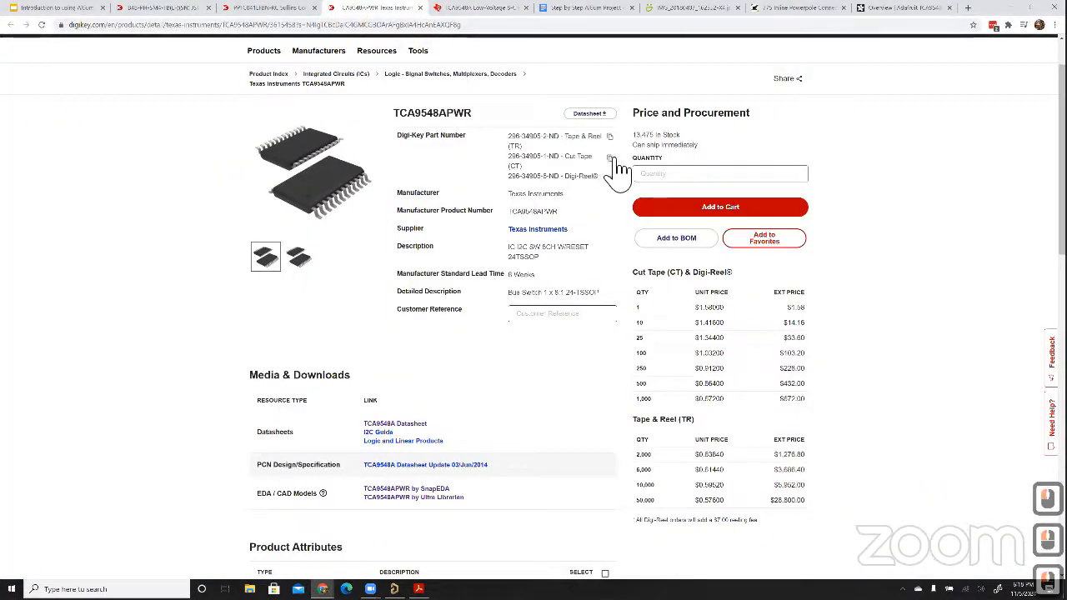
pyautogui.hotkey('alt', 'Tab')
pyautogui.hotkey('alt', 'Tab')
pyautogui.hotkey('alt', 'Tab')
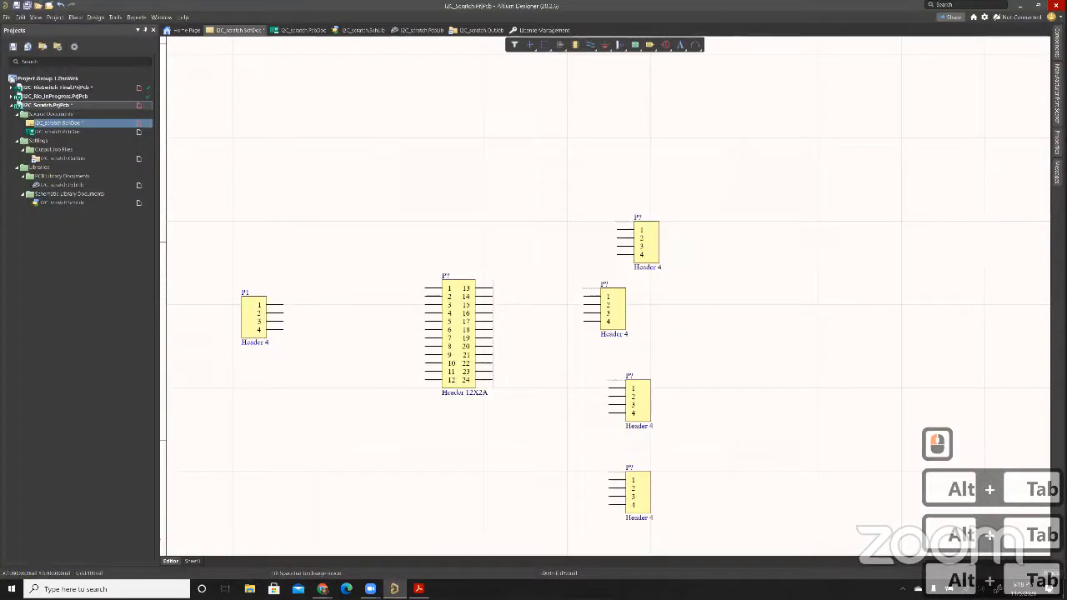
# Search the manufacturer parts for 296-34905-1-ND and look through the supplier offers of the TCA9548APWR
pyautogui.click(1056, 92)
pyautogui.doubleClick(994, 81)
pyautogui.write('296-34980-1-ND')
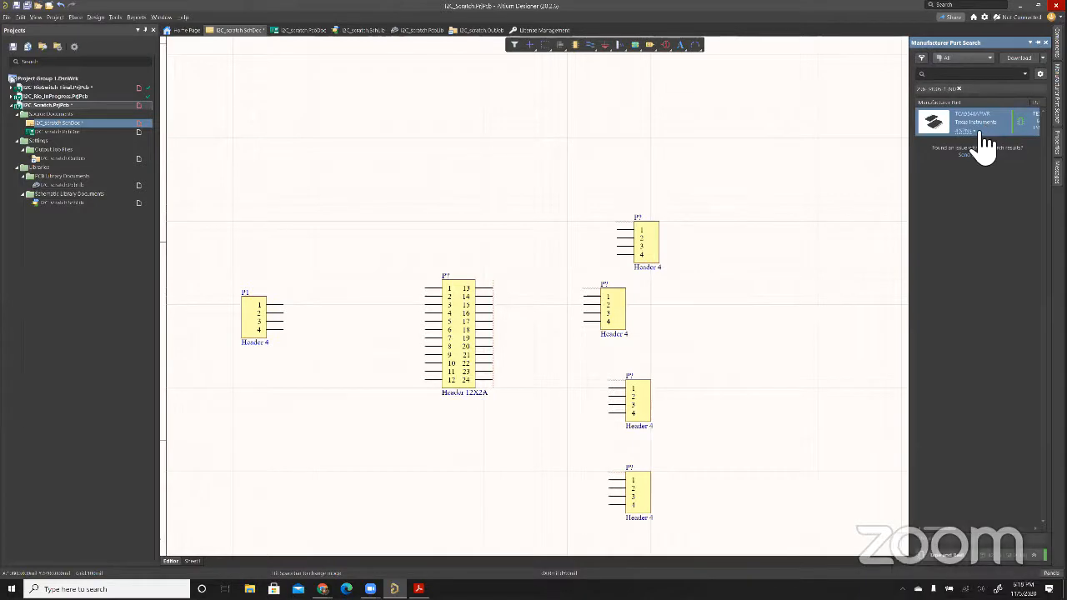
pyautogui.click(974, 131)
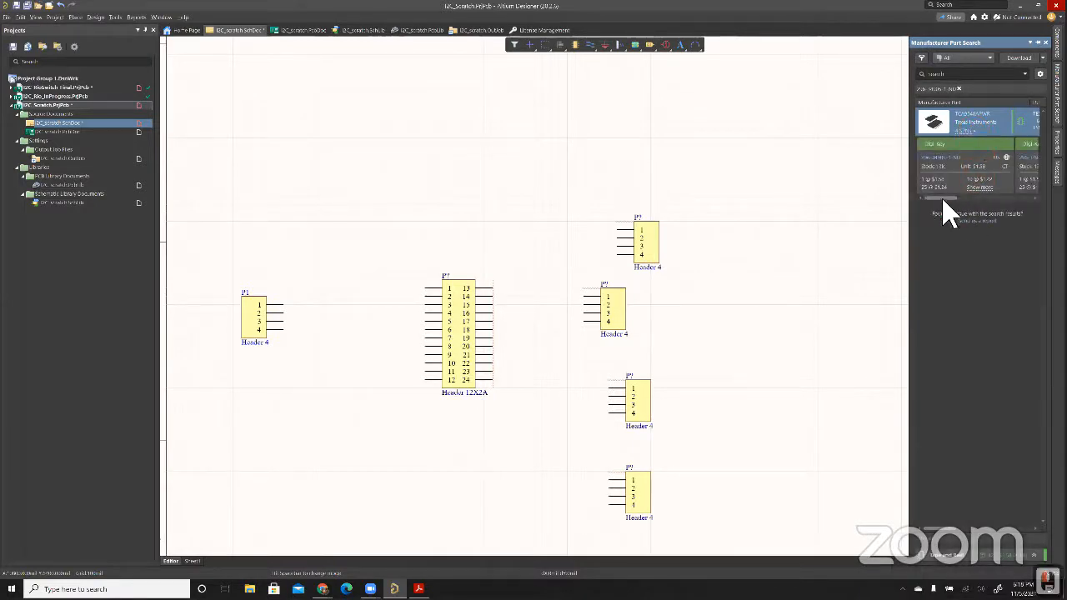
pyautogui.moveTo(934, 199); pyautogui.dragTo(1032, 207)
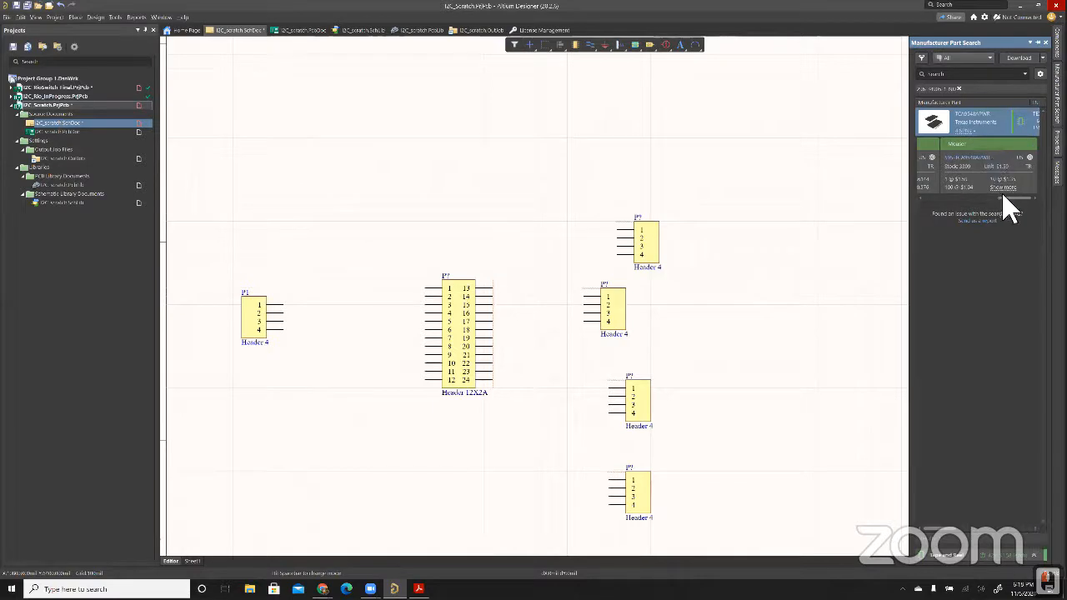
pyautogui.moveTo(1008, 200); pyautogui.dragTo(922, 200)
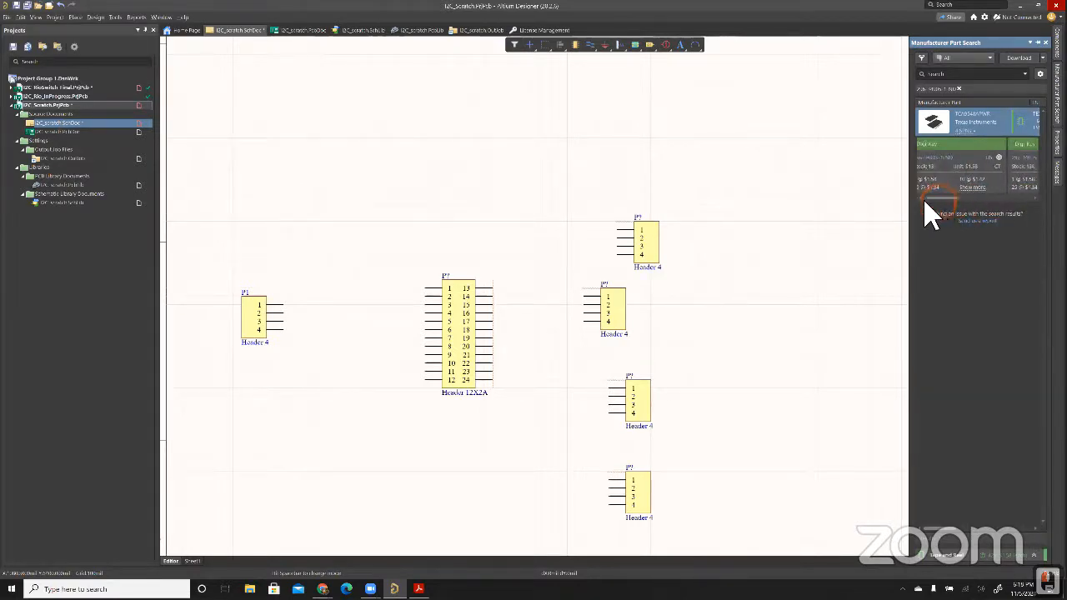
# Add the supplier link and parameters of the Digi-Key cut tape offer to the Header 12X2A component
pyautogui.rightClick(959, 154)
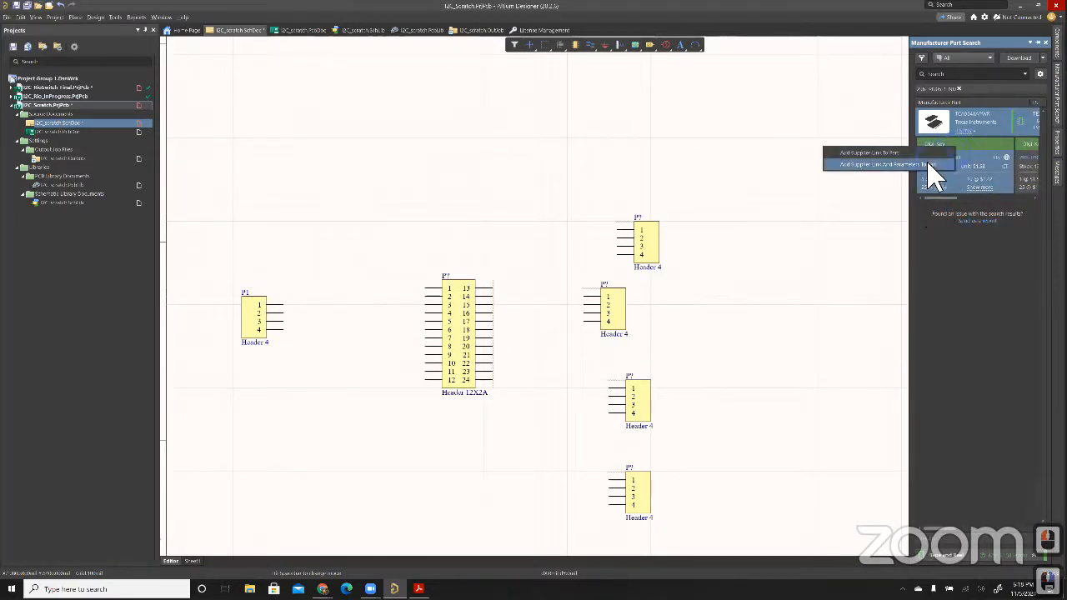
pyautogui.click(927, 165)
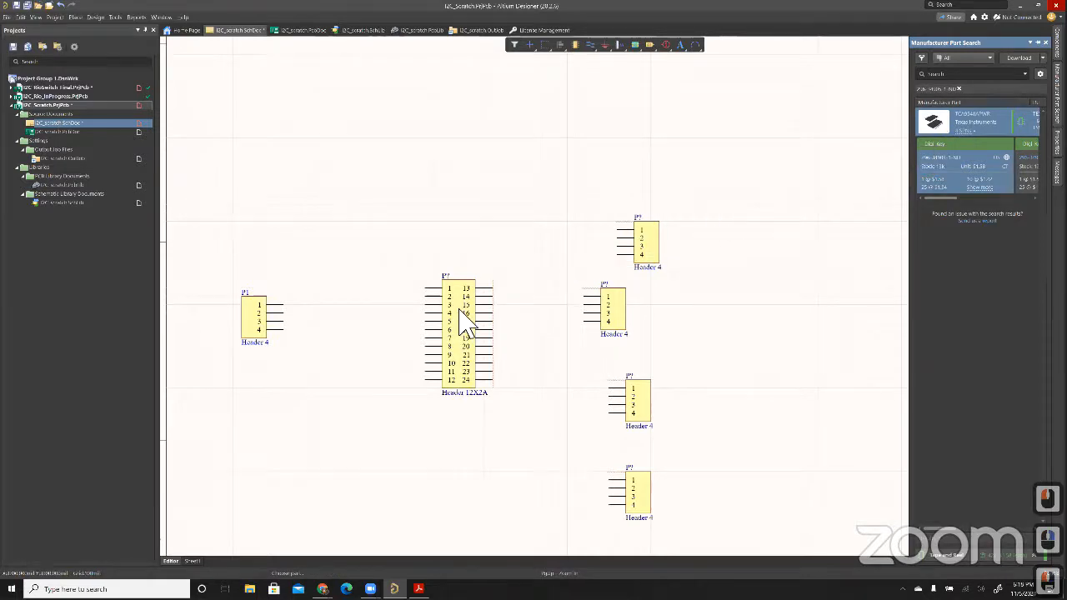
pyautogui.click(459, 310)
pyautogui.click(532, 230)
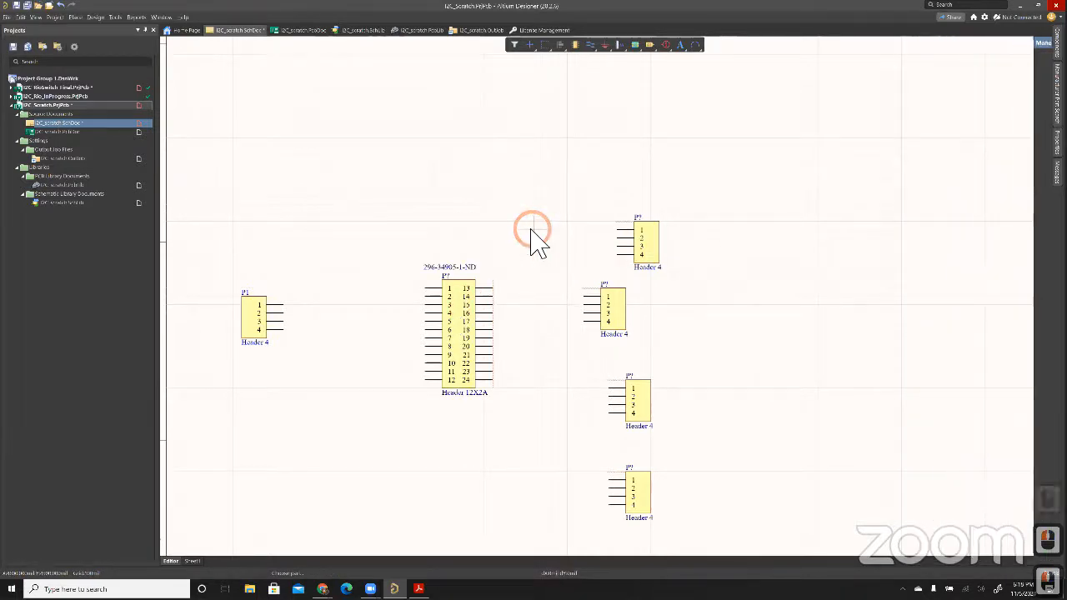
pyautogui.press('Escape')
# Open the general properties of the Header 12X2A, show all parameter types, and review the imported parameters
pyautogui.doubleClick(463, 327)
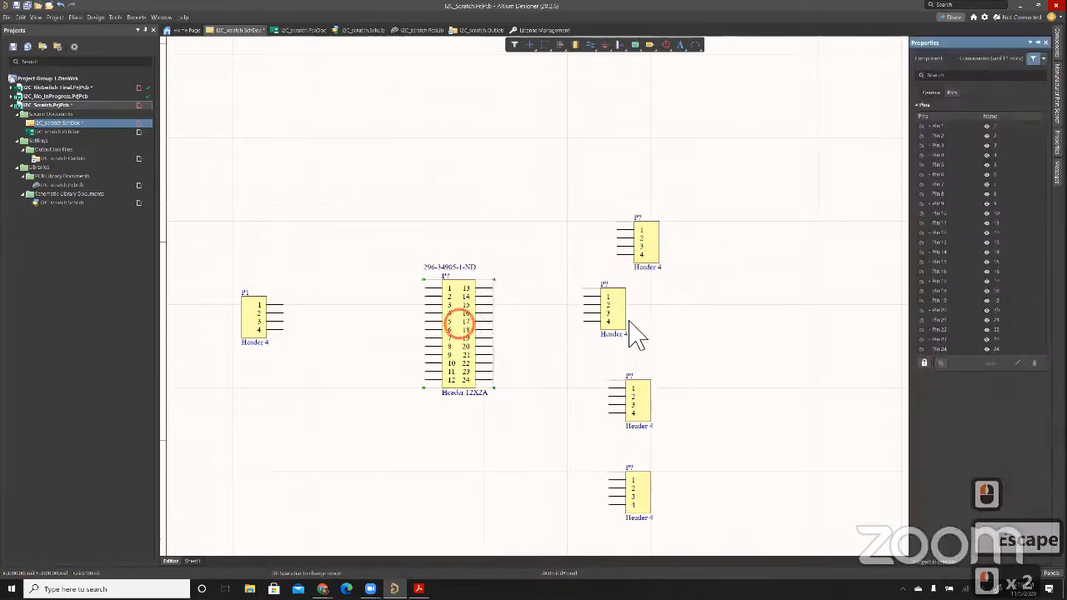
pyautogui.click(1003, 283)
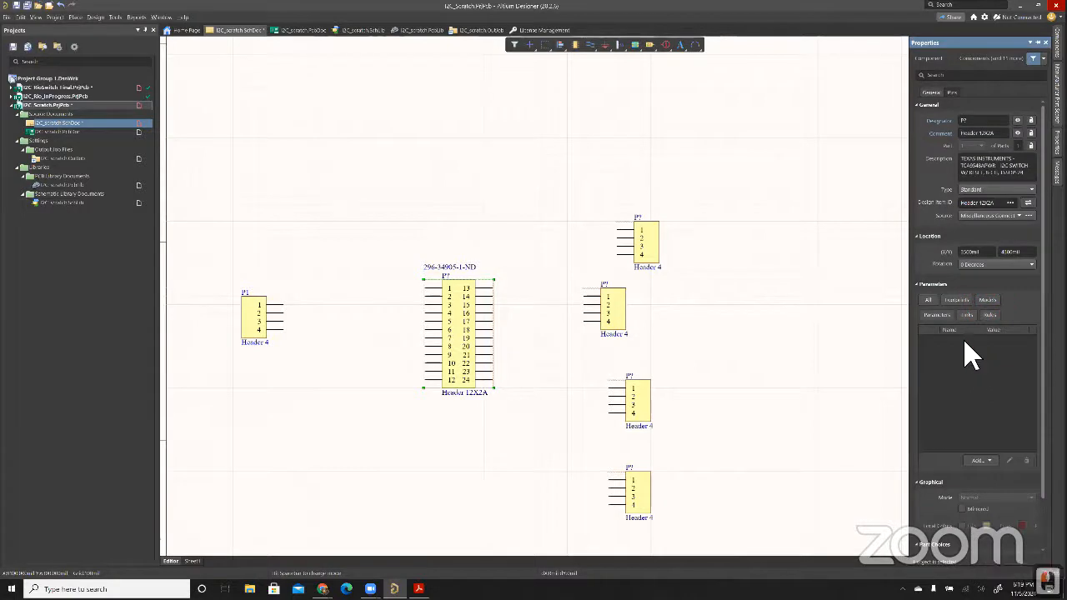
pyautogui.click(927, 300)
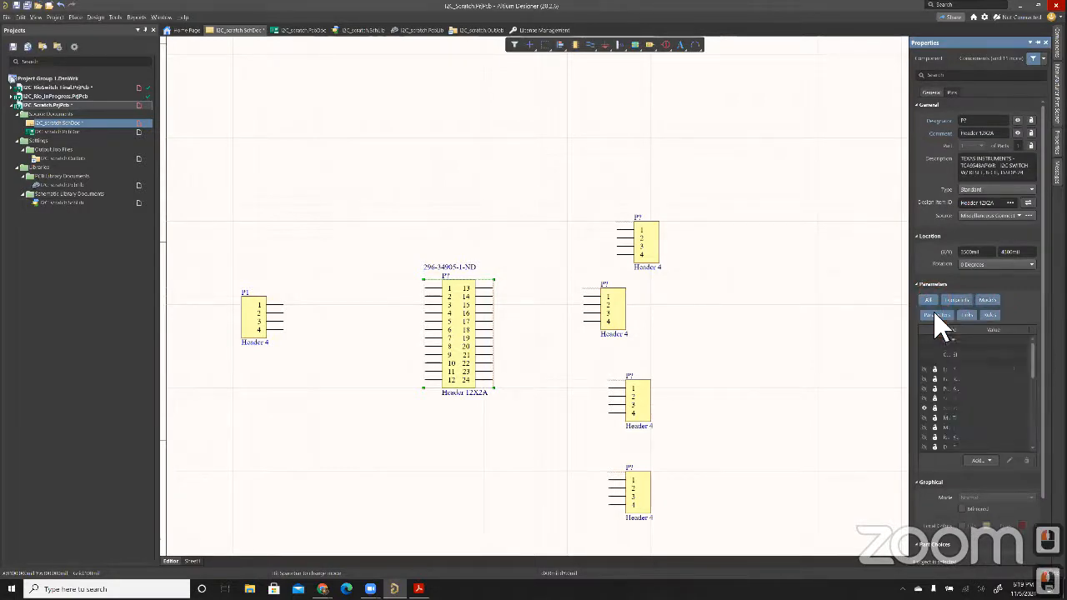
pyautogui.moveTo(1032, 348); pyautogui.dragTo(1032, 433)
pyautogui.scroll(1, 1020, 416)
pyautogui.click(499, 331)
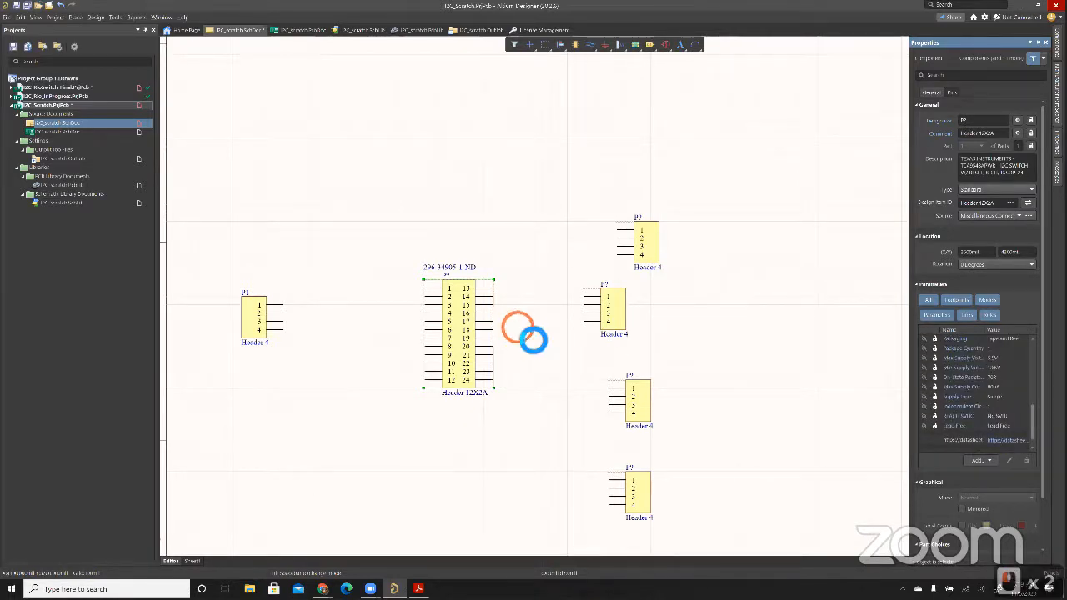
# Open the datasheet linked in the Header 12X2A component's references and look over its first pages
pyautogui.click(468, 323)
pyautogui.rightClick(469, 326)
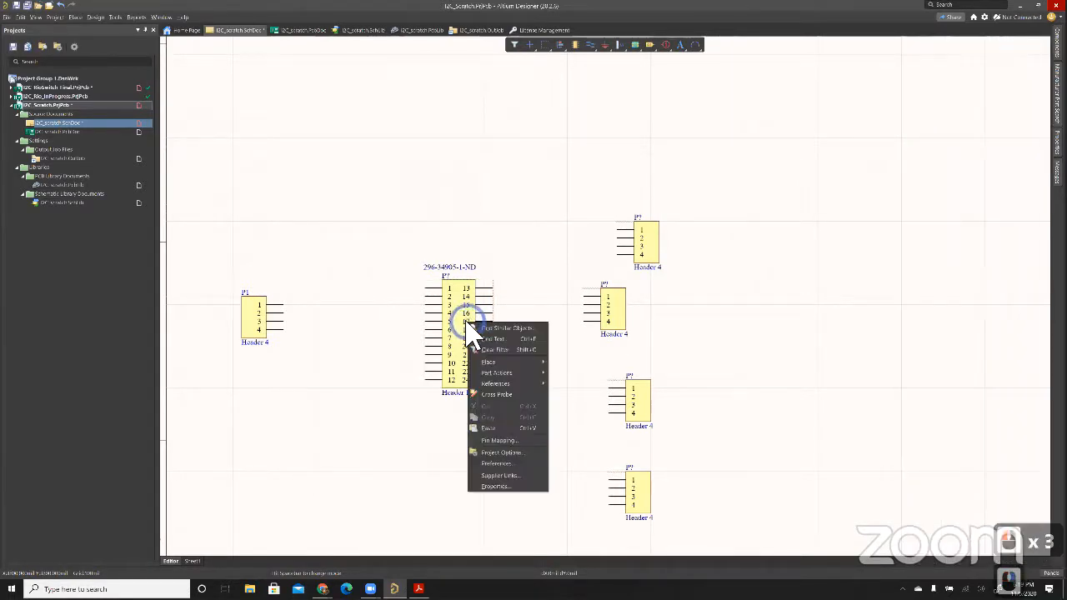
pyautogui.moveTo(497, 383)
pyautogui.click(571, 384)
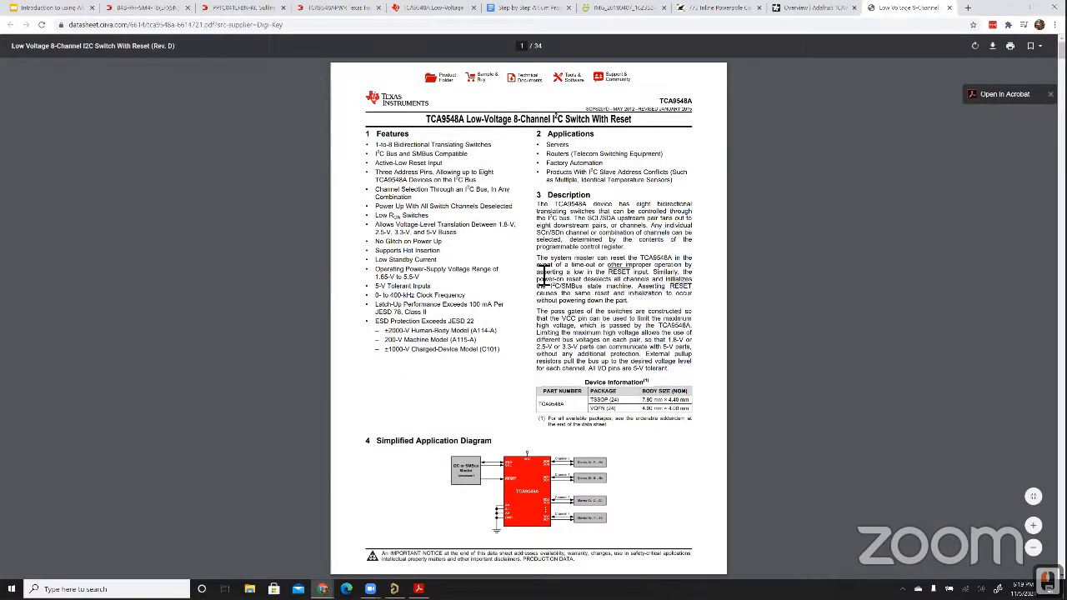
pyautogui.scroll(-3, 523, 283)
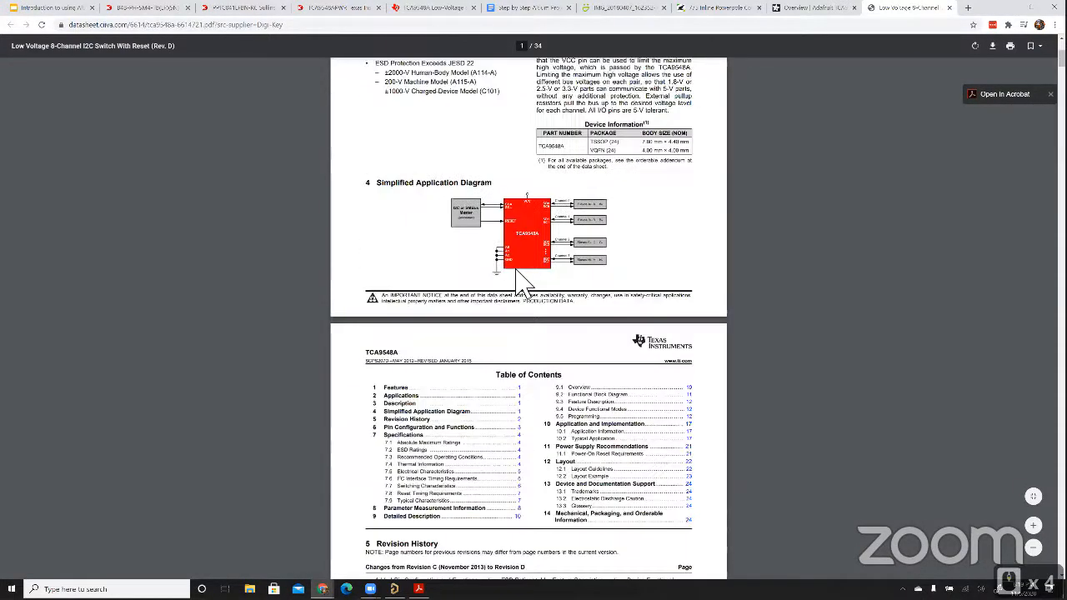
# Switch back to Altium Designer, collapse the I2C_Scratch project and expand the I2C_Rio_InProgress project
pyautogui.hotkey('alt', 'Tab')
pyautogui.moveTo(412, 254); pyautogui.dragTo(424, 234, button='right')
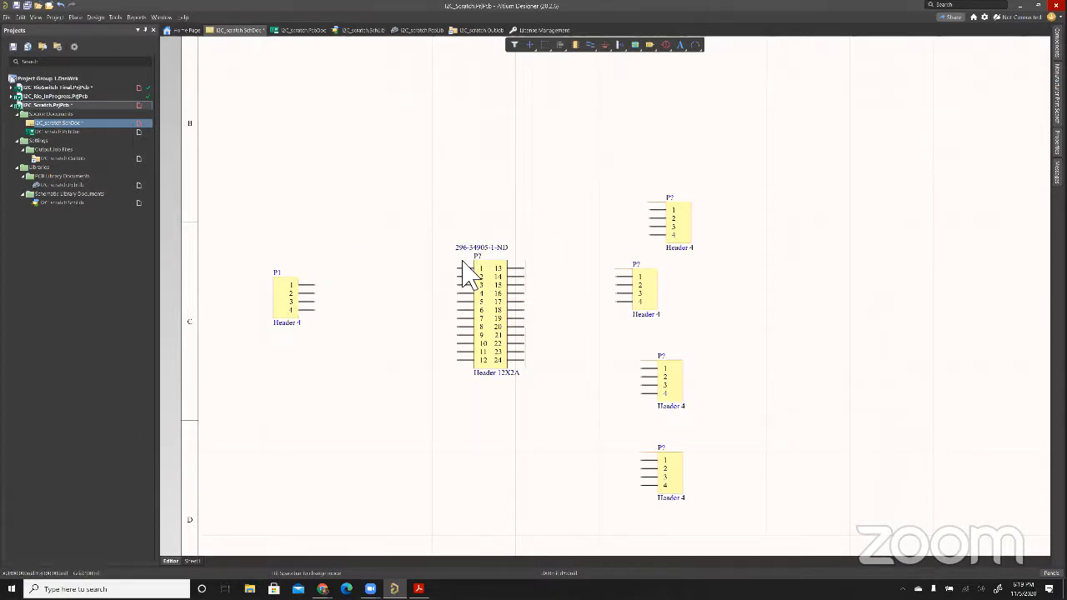
pyautogui.moveTo(371, 249); pyautogui.dragTo(362, 241, button='right')
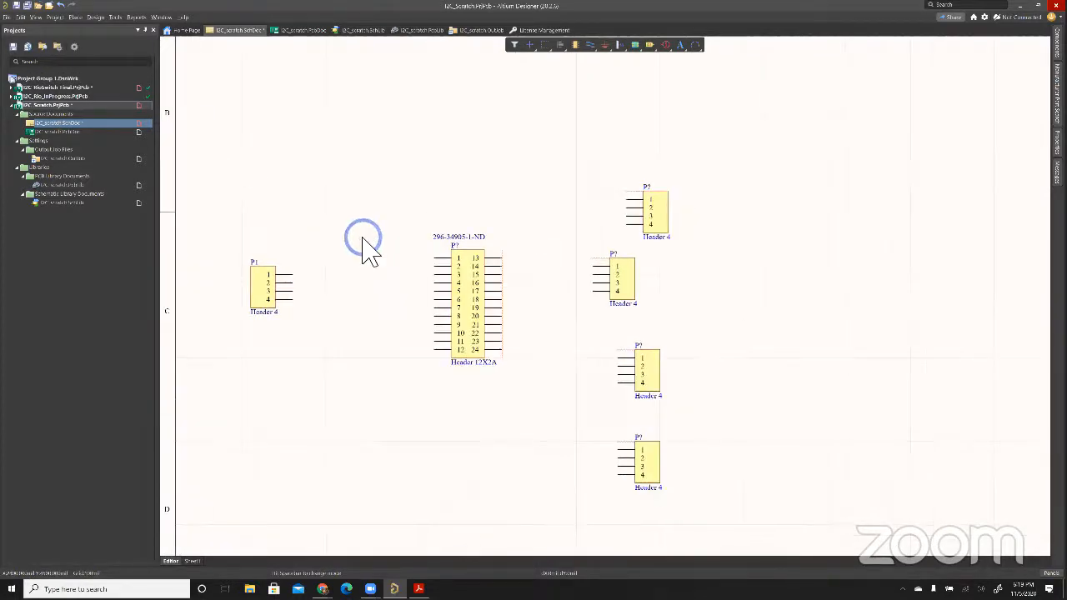
pyautogui.click(12, 105)
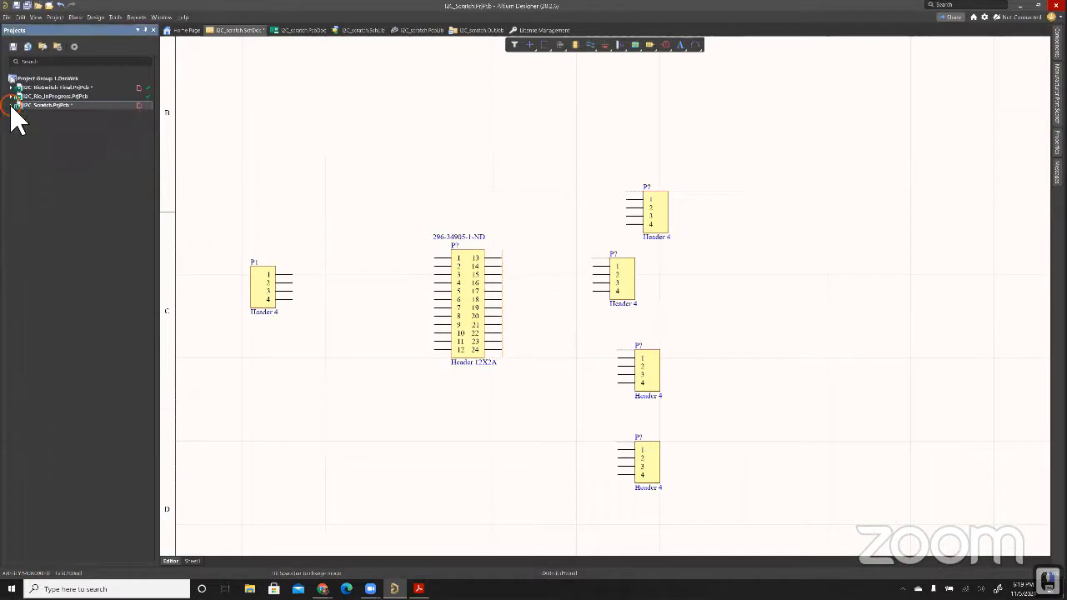
pyautogui.click(12, 96)
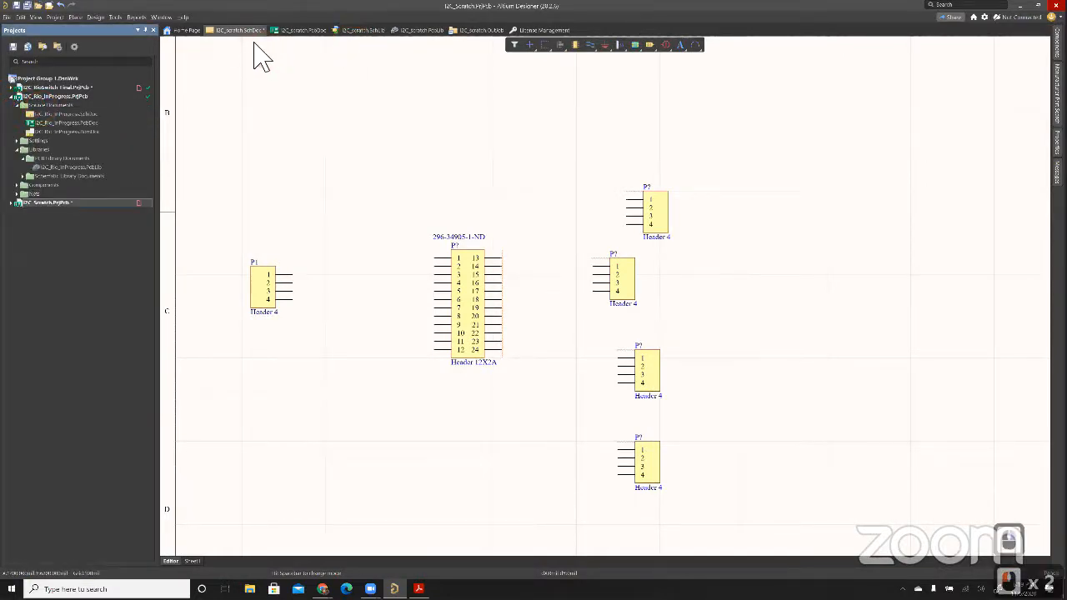
# Close all open documents without saving the scratch schematic, and open the schematic of the I2C_Rio_InProgress project
pyautogui.rightClick(242, 33)
pyautogui.rightClick(188, 32)
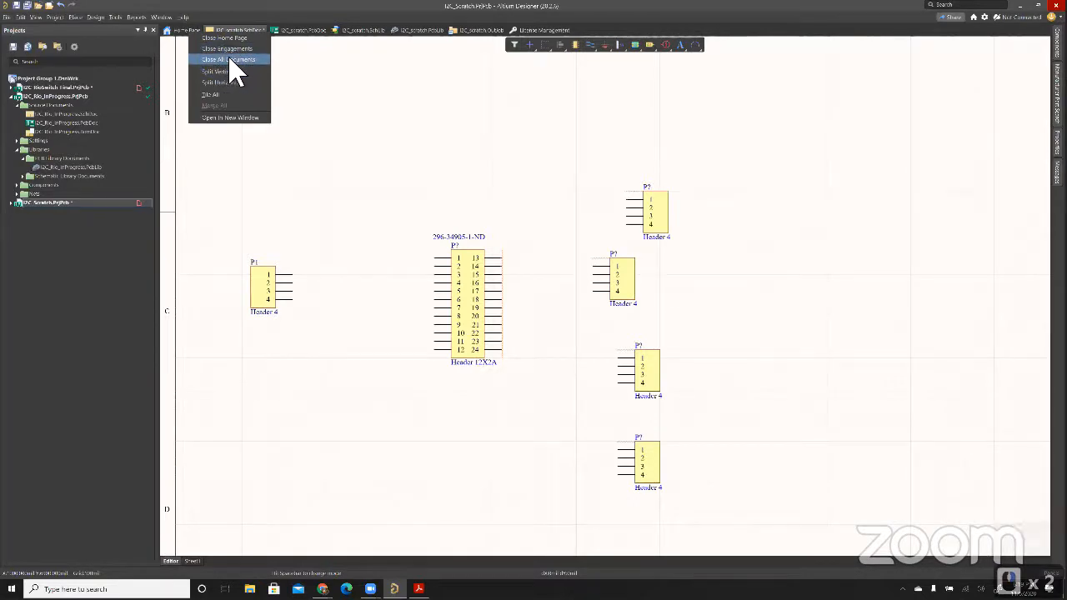
pyautogui.click(229, 58)
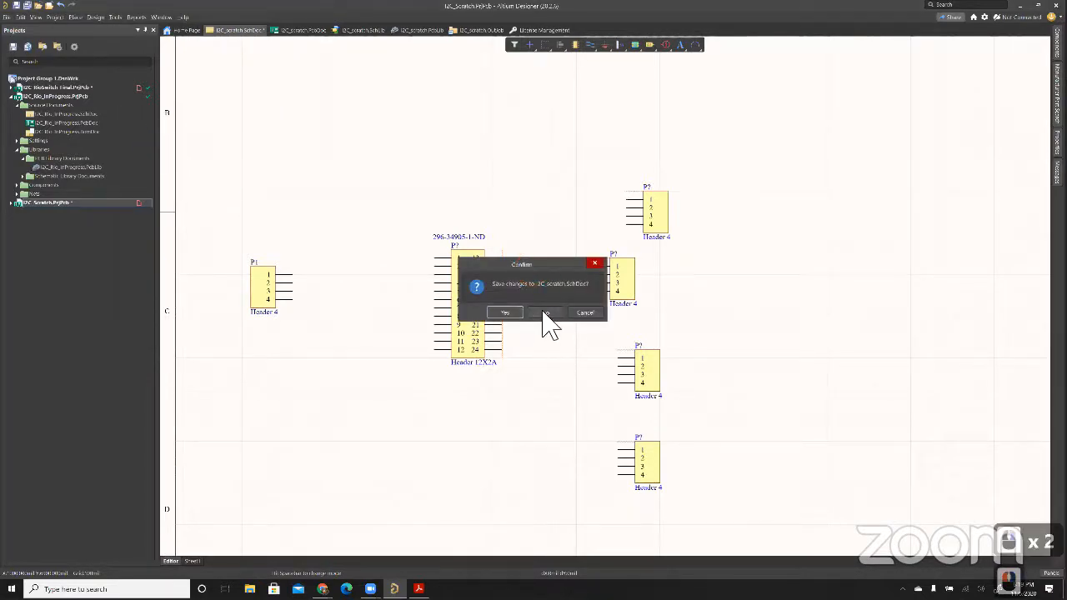
pyautogui.click(544, 314)
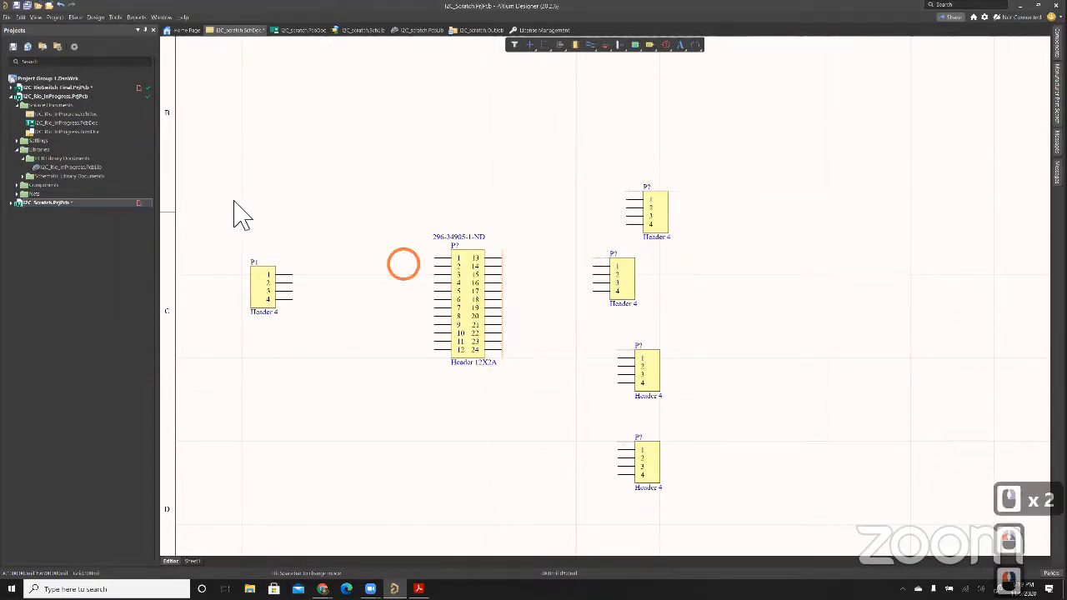
pyautogui.doubleClick(81, 114)
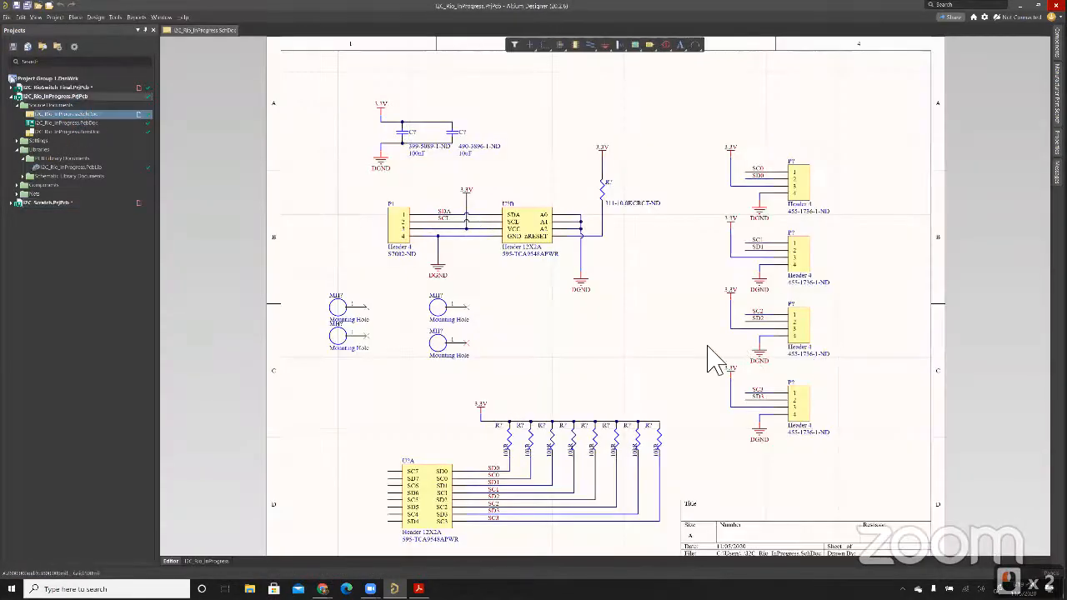
# Examine the in-progress schematic: the two TCA9548A switch parts, the wiring and net labels from P1, and the channel headers
pyautogui.click(681, 335)
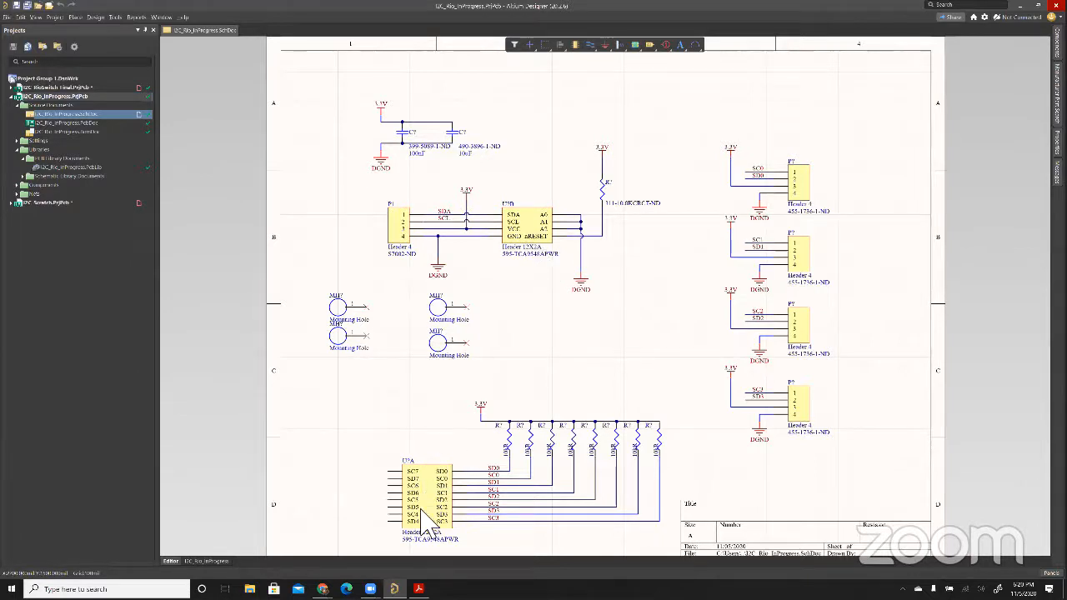
pyautogui.click(540, 237)
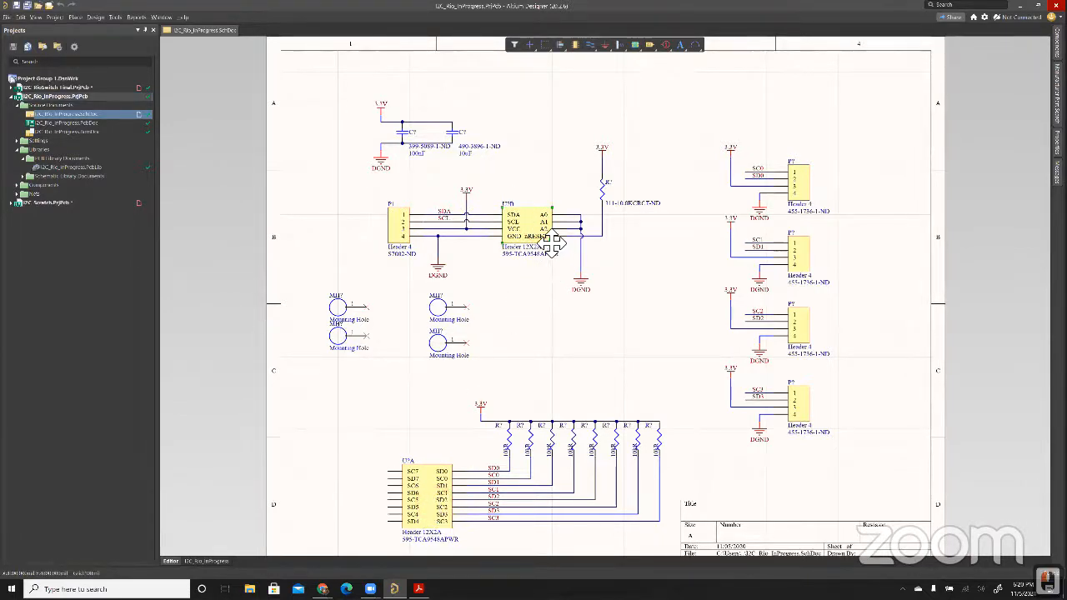
pyautogui.click(544, 291)
pyautogui.click(426, 493)
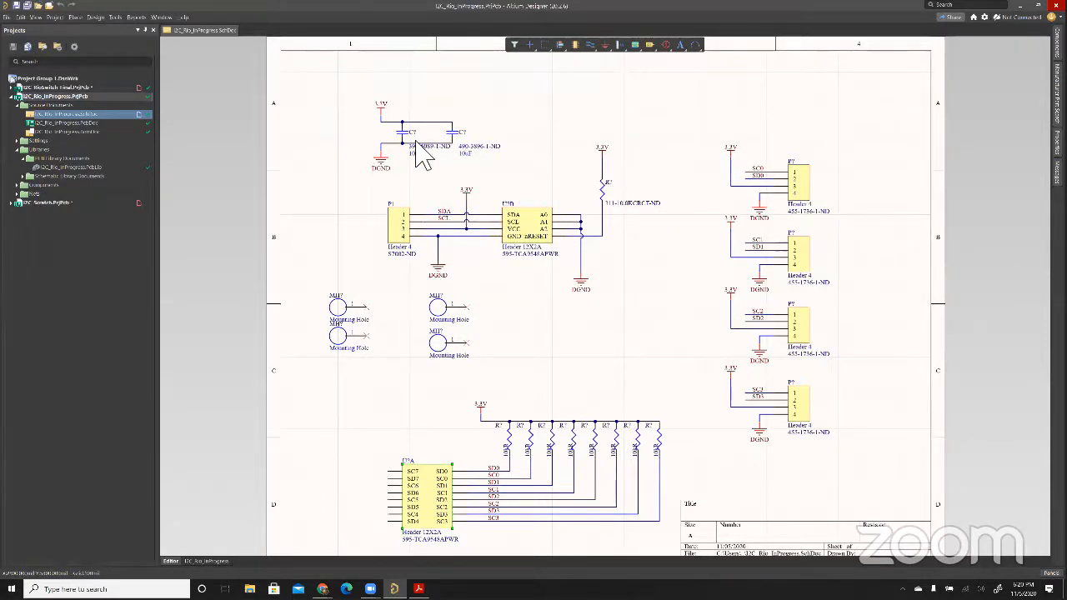
pyautogui.click(436, 231)
pyautogui.click(474, 281)
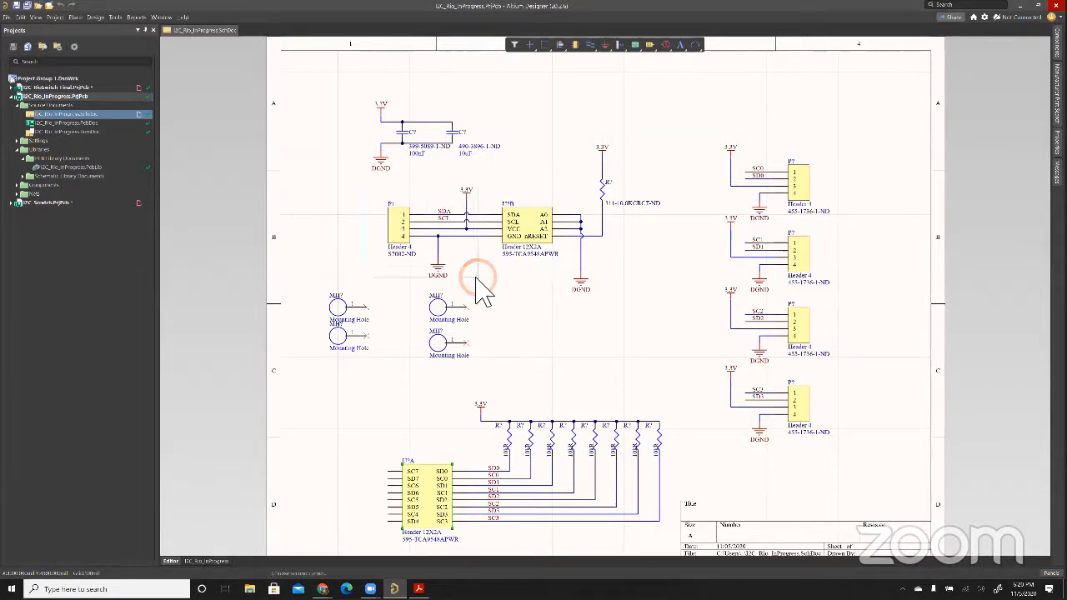
pyautogui.doubleClick(472, 249)
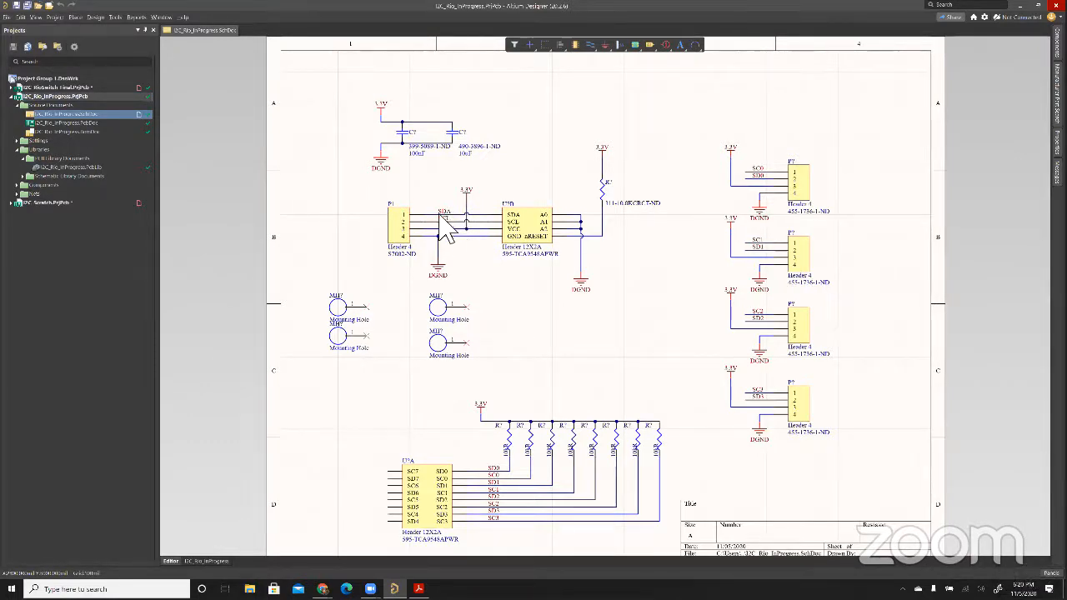
pyautogui.click(761, 171)
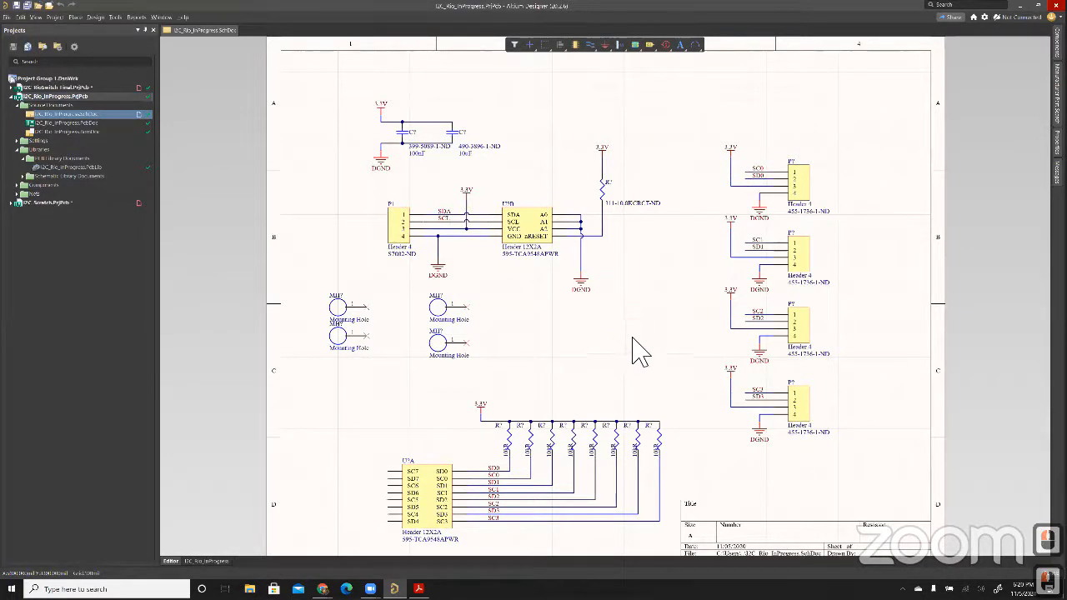
# Point out the two TCA9548A parts in the schematic by selecting each one, then clear the selection
pyautogui.scroll(-1, 631, 340)
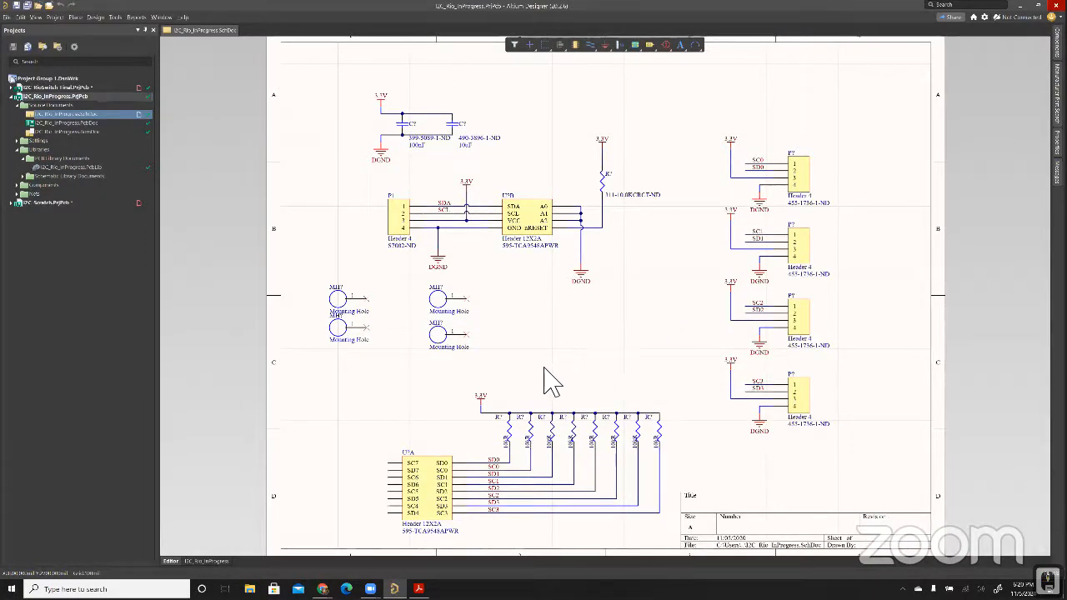
pyautogui.click(539, 221)
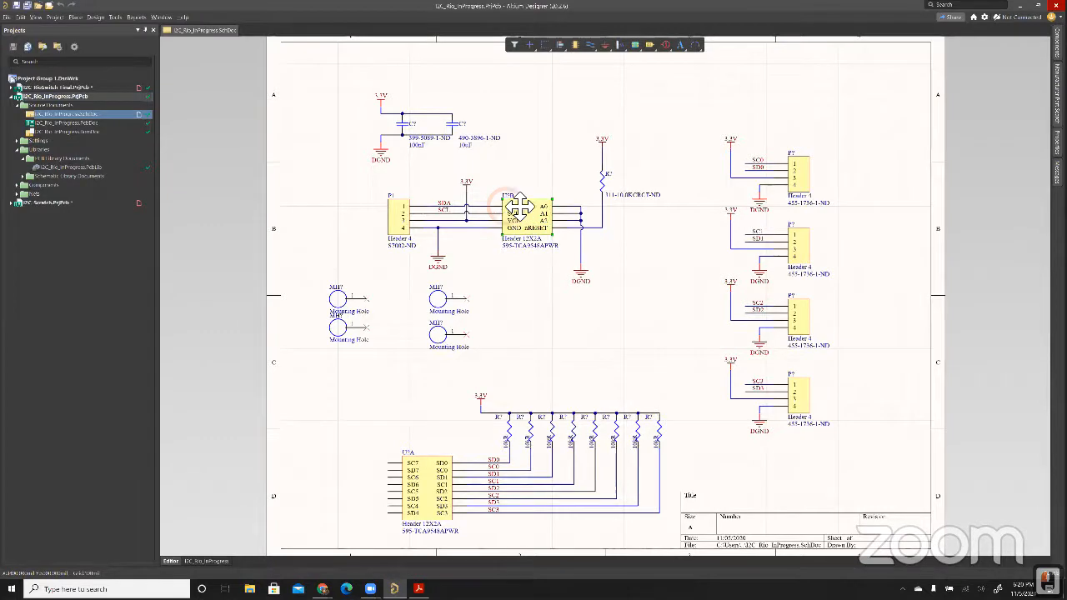
pyautogui.click(421, 487)
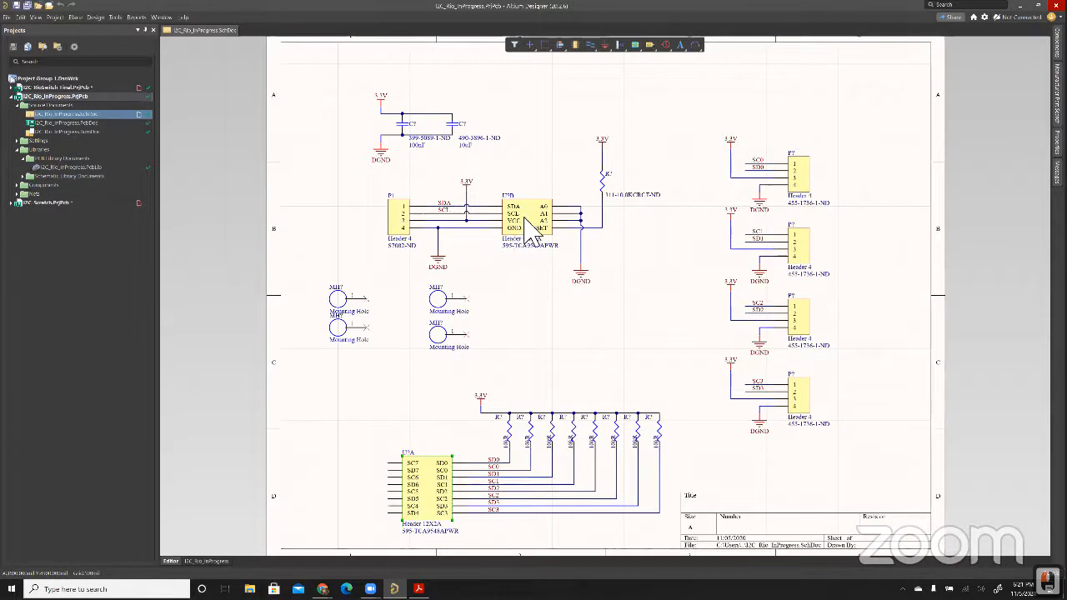
pyautogui.click(548, 315)
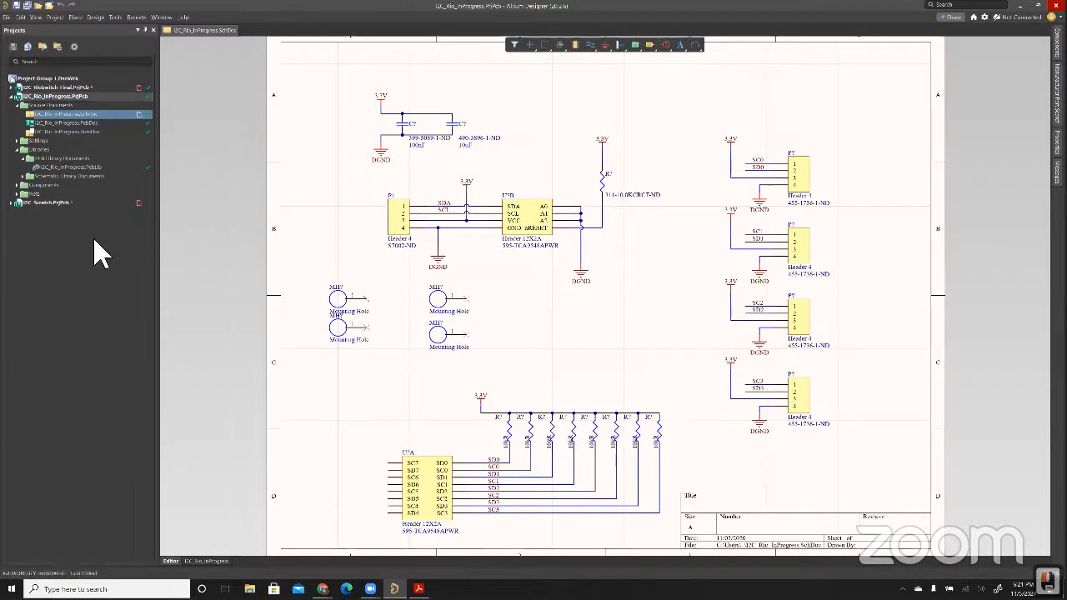
# Open the I2C_Rio_InProgress schematic library, list its components, and view the Header 12X2A and Mounting Hole symbols
pyautogui.click(22, 177)
pyautogui.doubleClick(52, 183)
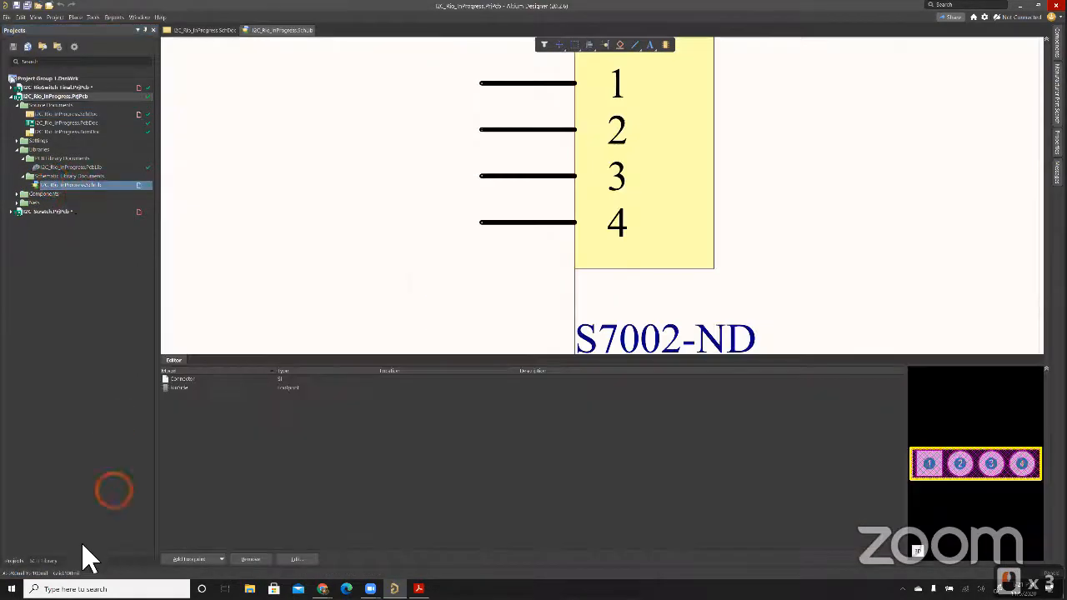
pyautogui.click(43, 560)
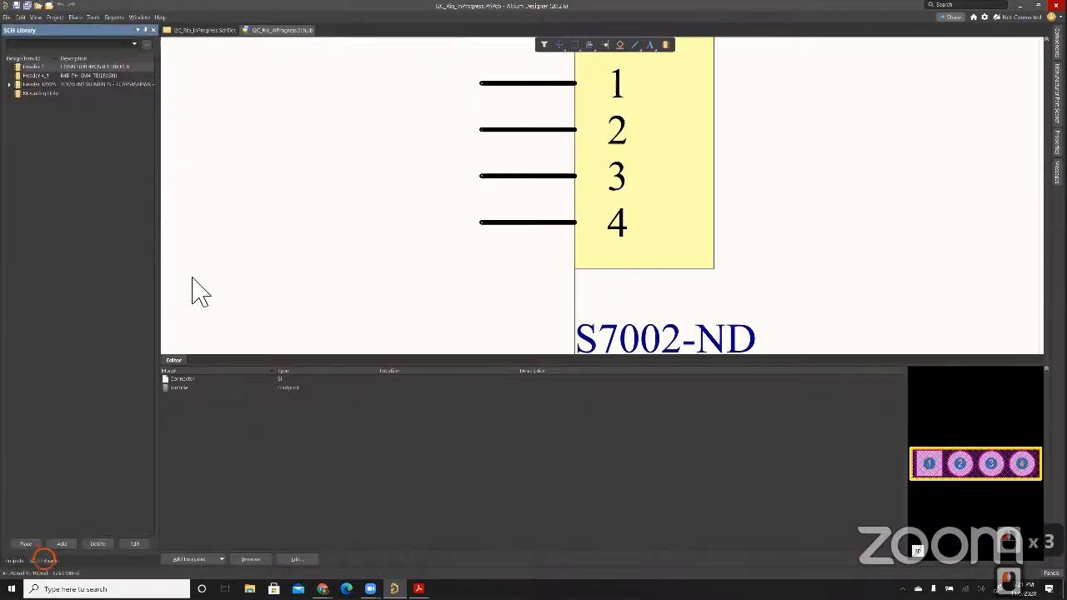
pyautogui.click(50, 84)
pyautogui.click(231, 136)
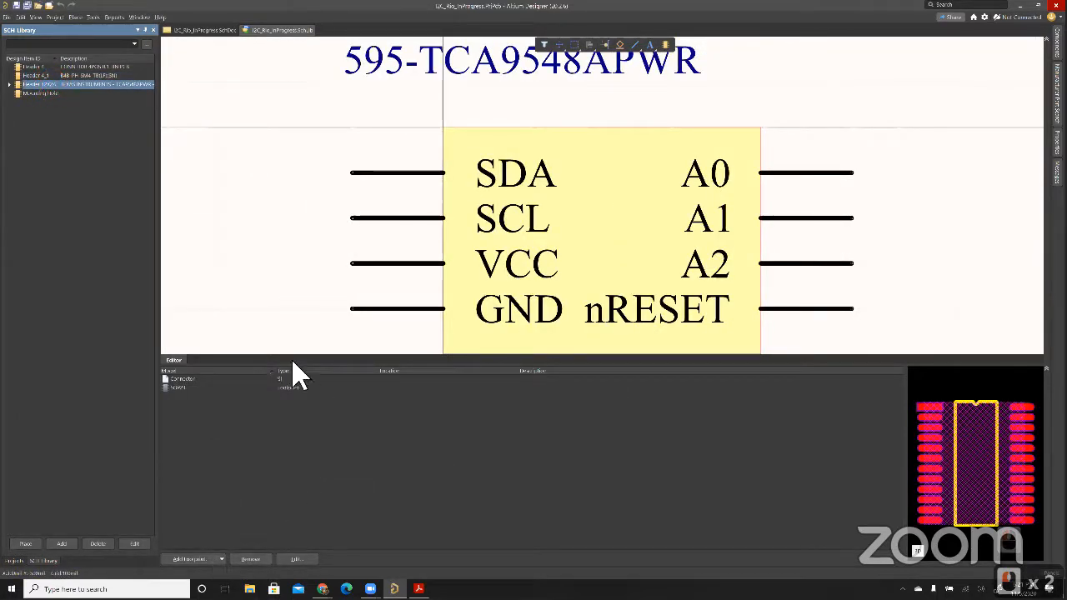
pyautogui.click(37, 94)
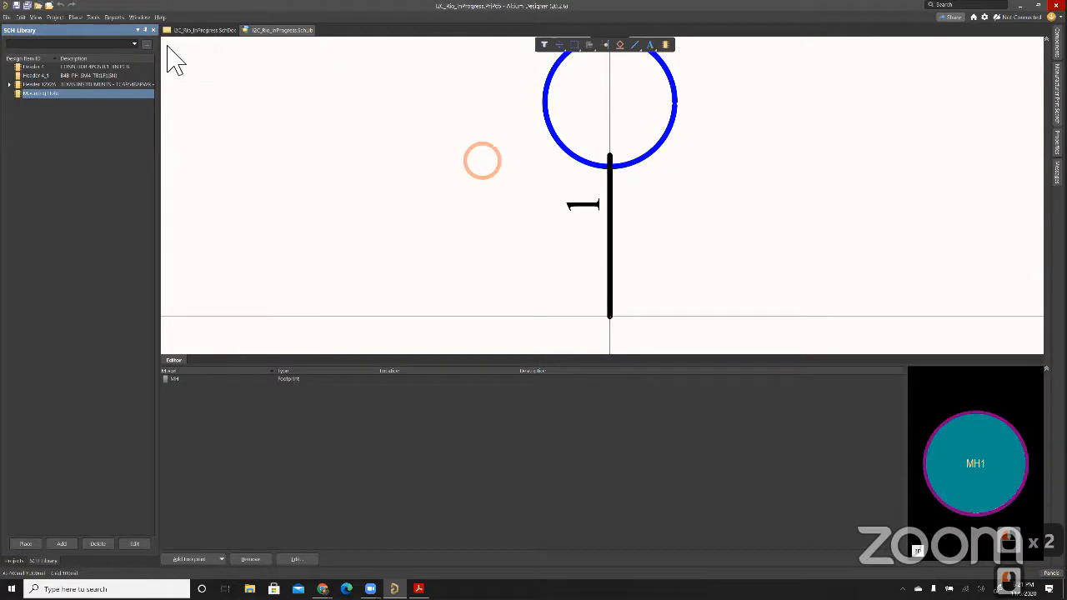
# Expand the Header 12X2A component in the schematic library and look at its Part A and Part B
pyautogui.click(33, 85)
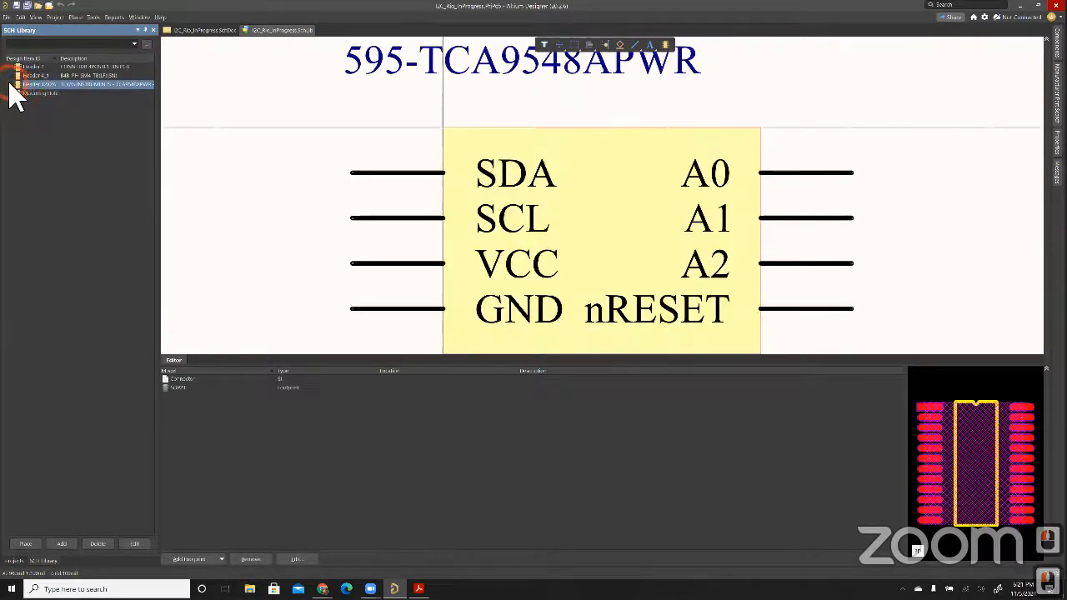
pyautogui.click(10, 84)
pyautogui.doubleClick(47, 85)
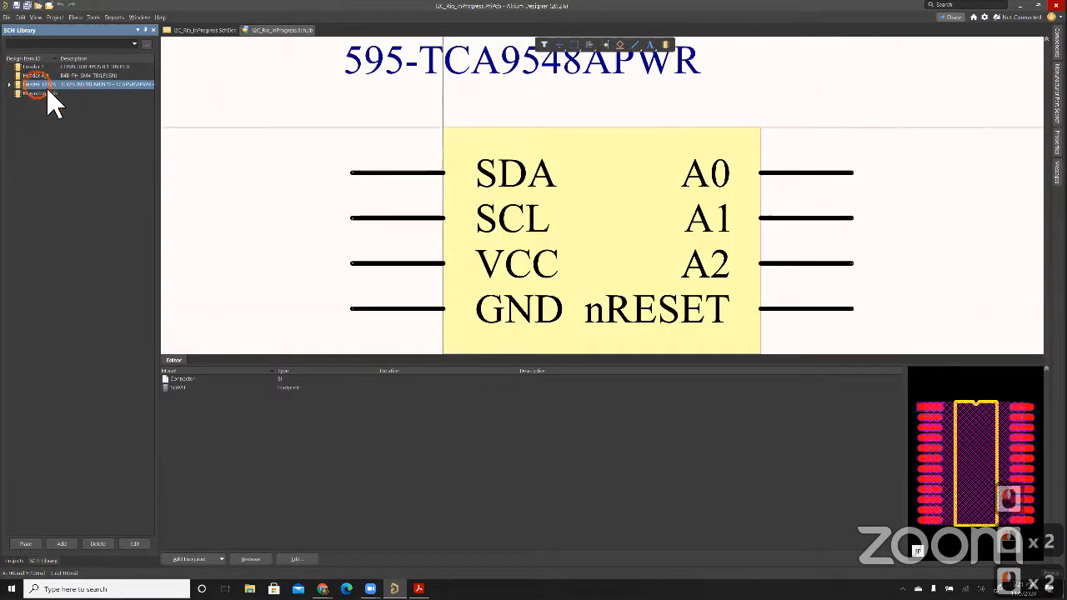
pyautogui.click(10, 84)
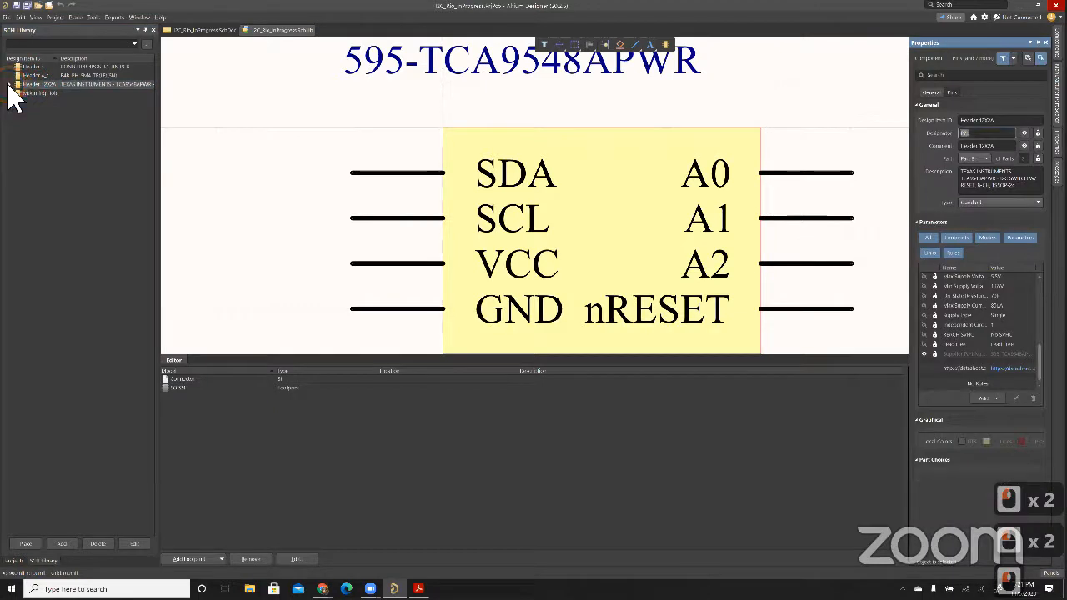
pyautogui.doubleClick(10, 85)
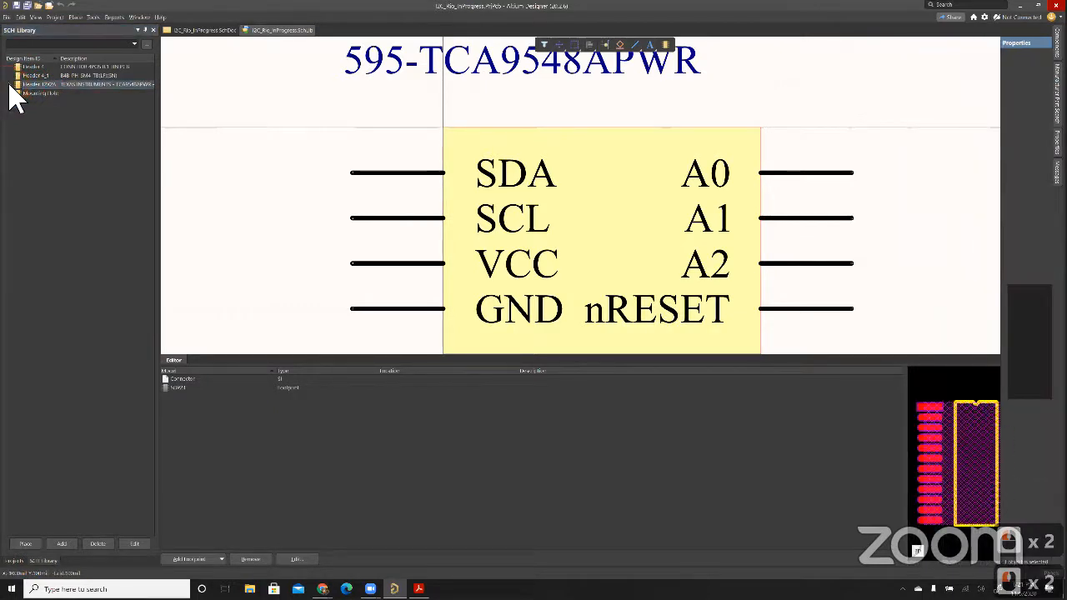
pyautogui.click(10, 84)
pyautogui.click(43, 94)
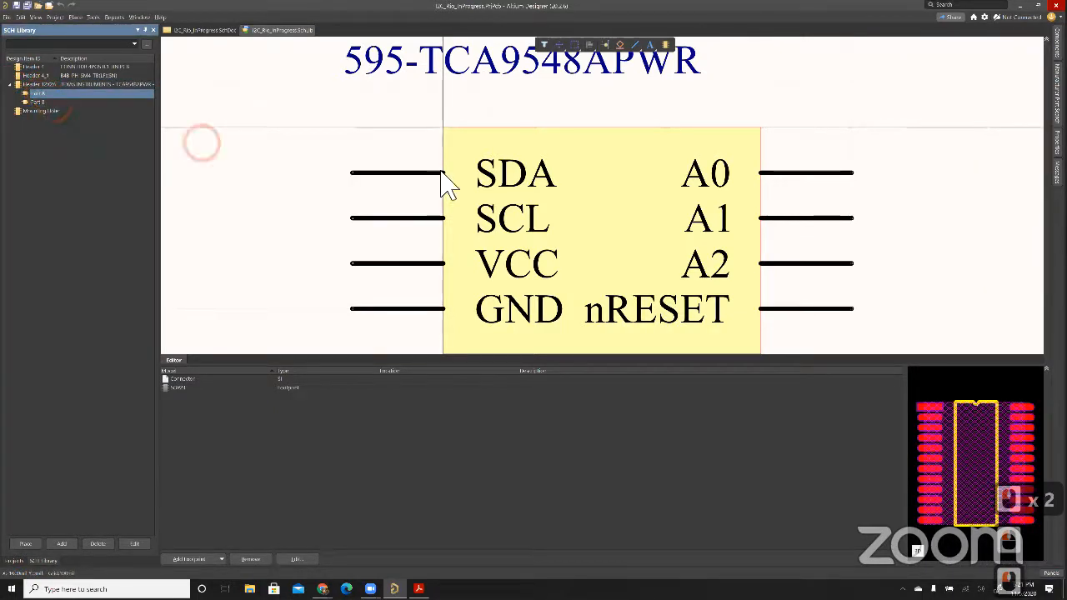
pyautogui.click(53, 103)
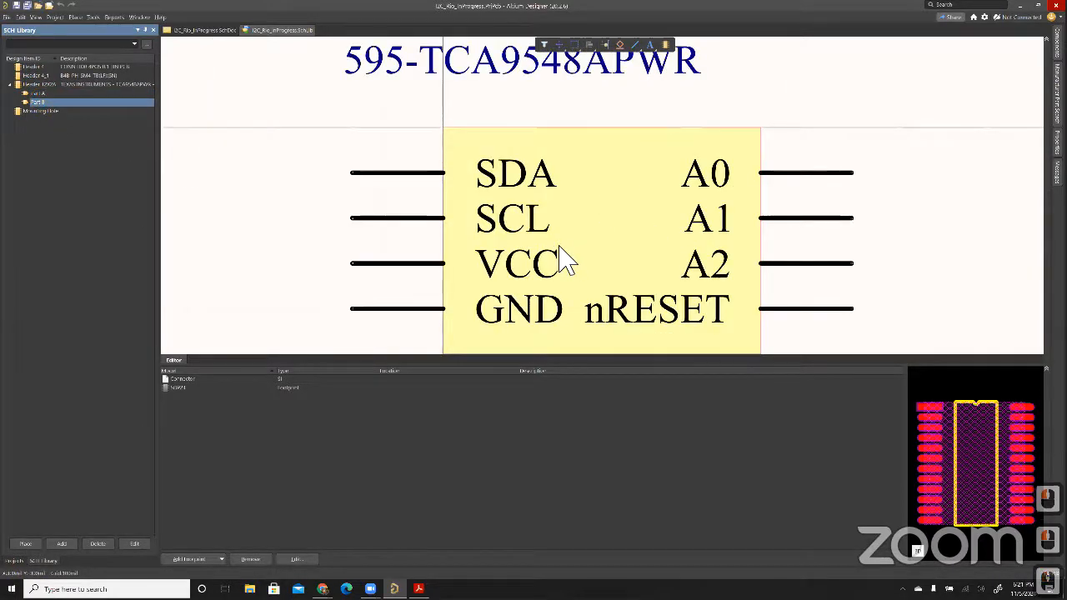
# Open the I2C_Rio_InProgress PCB library, list its footprints, and look through them without changing their properties
pyautogui.click(14, 561)
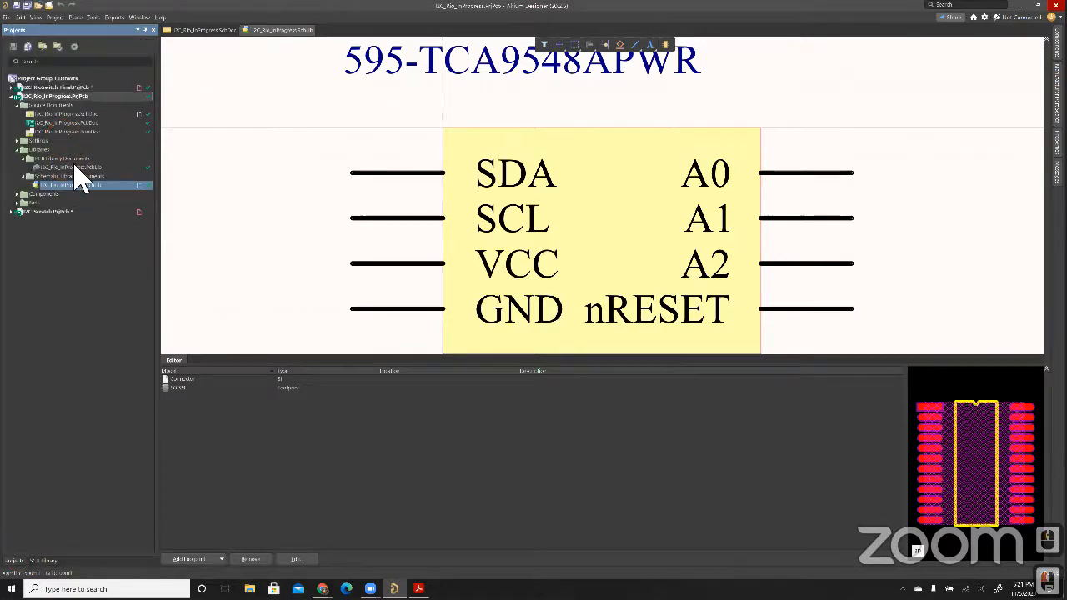
pyautogui.doubleClick(75, 167)
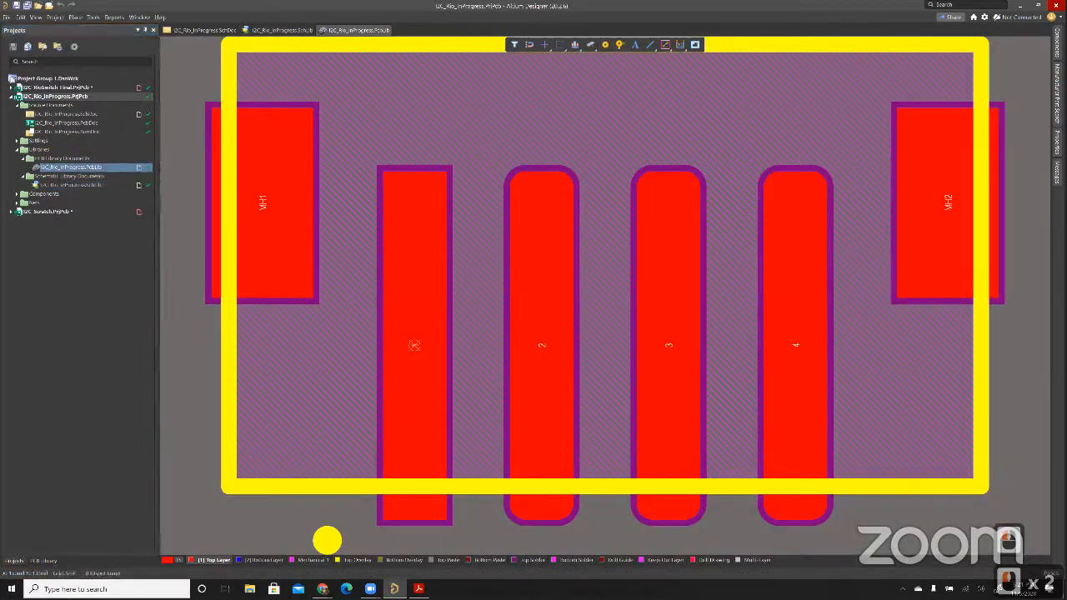
pyautogui.click(39, 560)
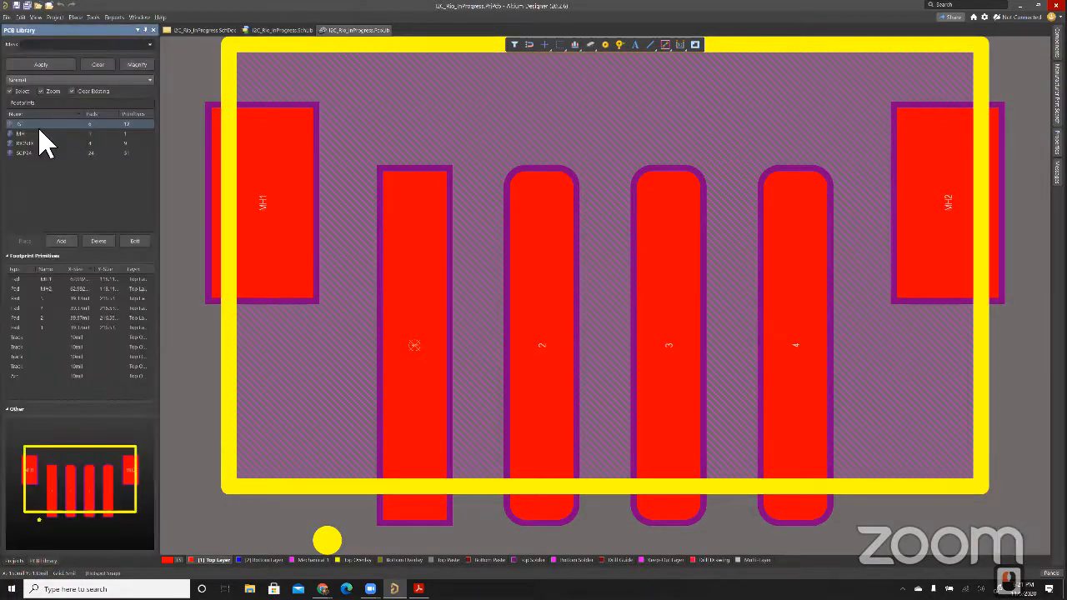
pyautogui.doubleClick(27, 124)
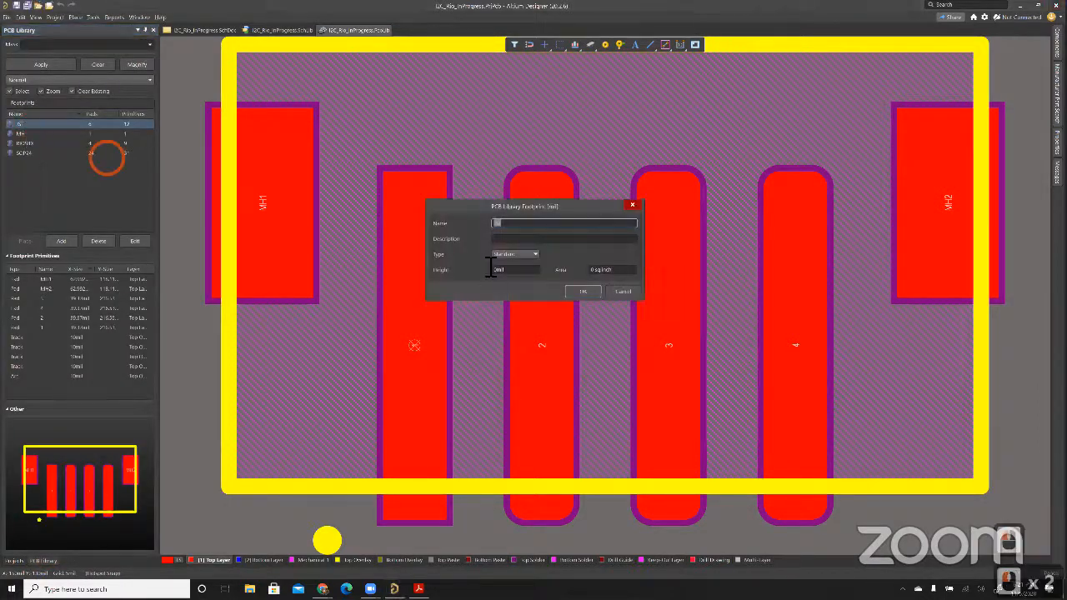
pyautogui.click(624, 291)
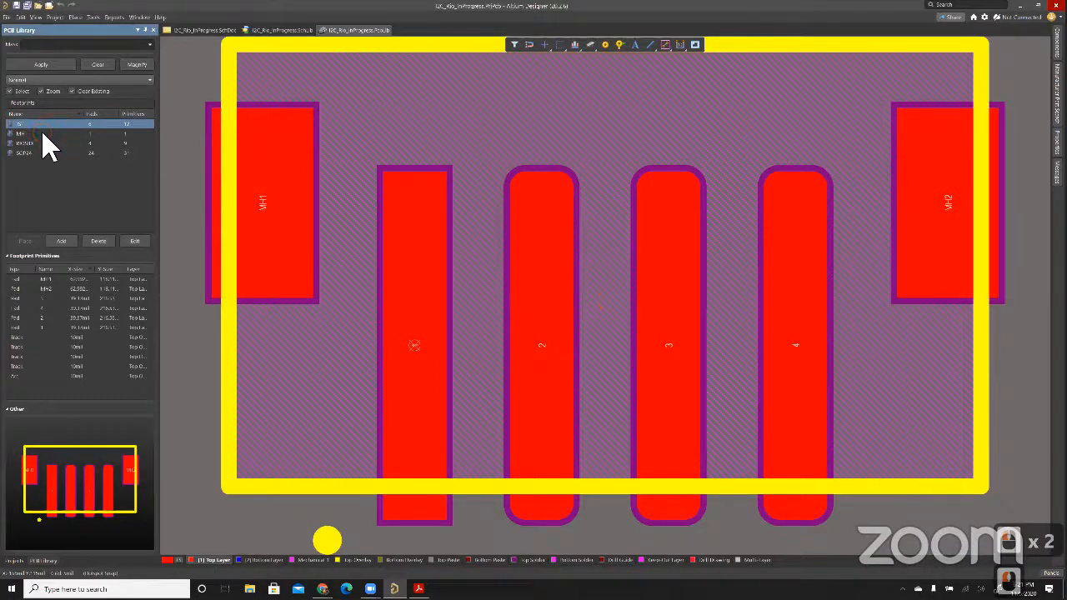
pyautogui.doubleClick(42, 133)
pyautogui.doubleClick(40, 145)
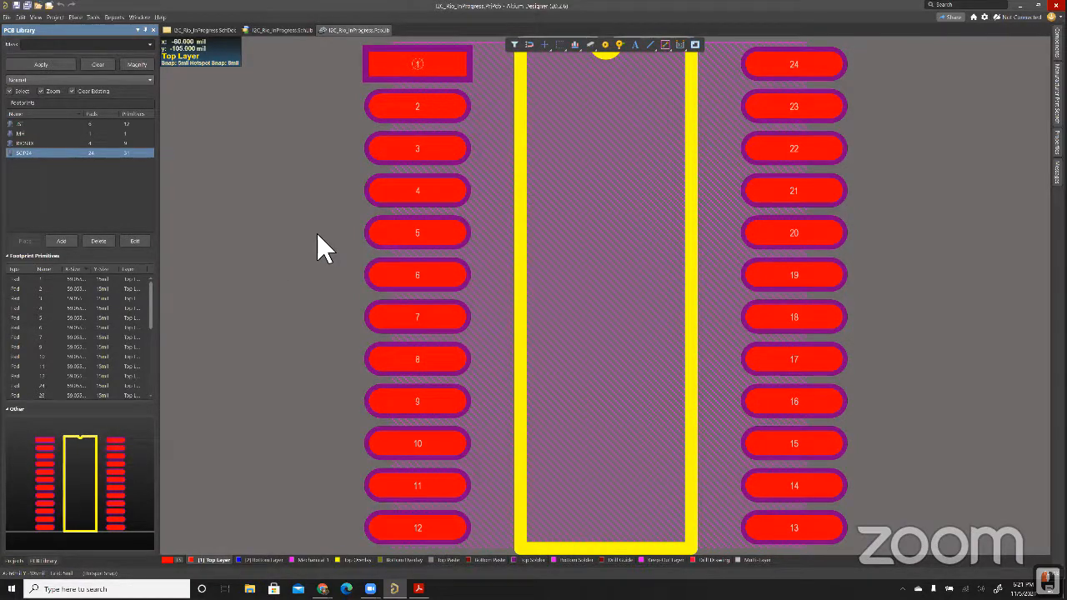
# Inspect the 24-pin footprint and its component body in 3D, and return to the 2D view
pyautogui.click(278, 269)
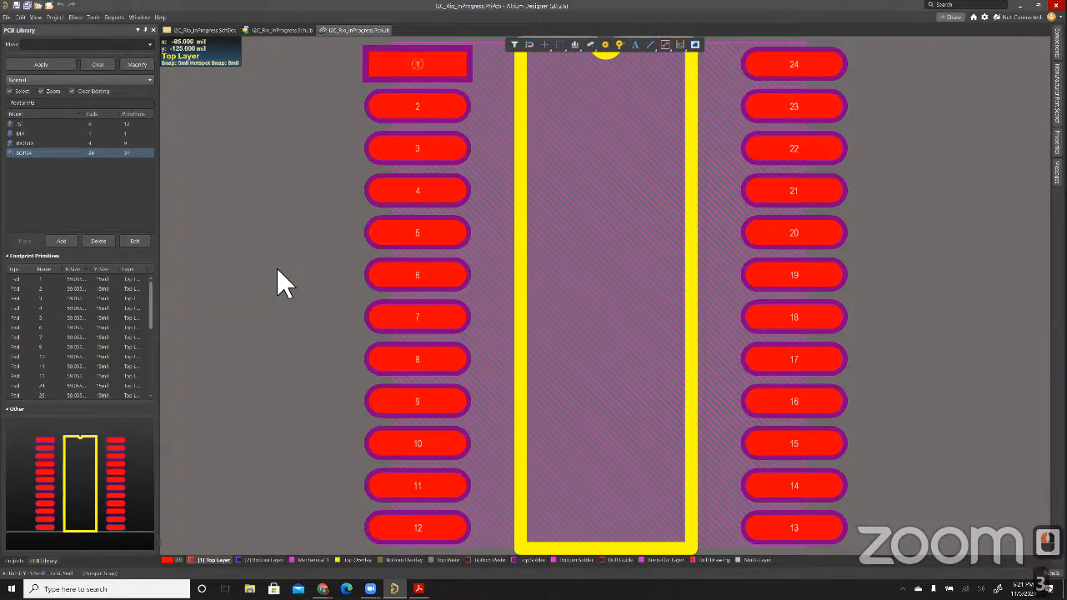
pyautogui.press('3')
pyautogui.moveTo(324, 290); pyautogui.dragTo(325, 79, button='right')
pyautogui.keyDown('ctrl'); pyautogui.scroll(1, 358, 250); pyautogui.keyUp('ctrl')
pyautogui.keyDown('ctrl'); pyautogui.scroll(3, 354, 247); pyautogui.keyUp('ctrl')
pyautogui.keyDown('ctrl'); pyautogui.scroll(-2, 353, 248); pyautogui.keyUp('ctrl')
pyautogui.keyDown('ctrl'); pyautogui.scroll(-1, 350, 314); pyautogui.keyUp('ctrl')
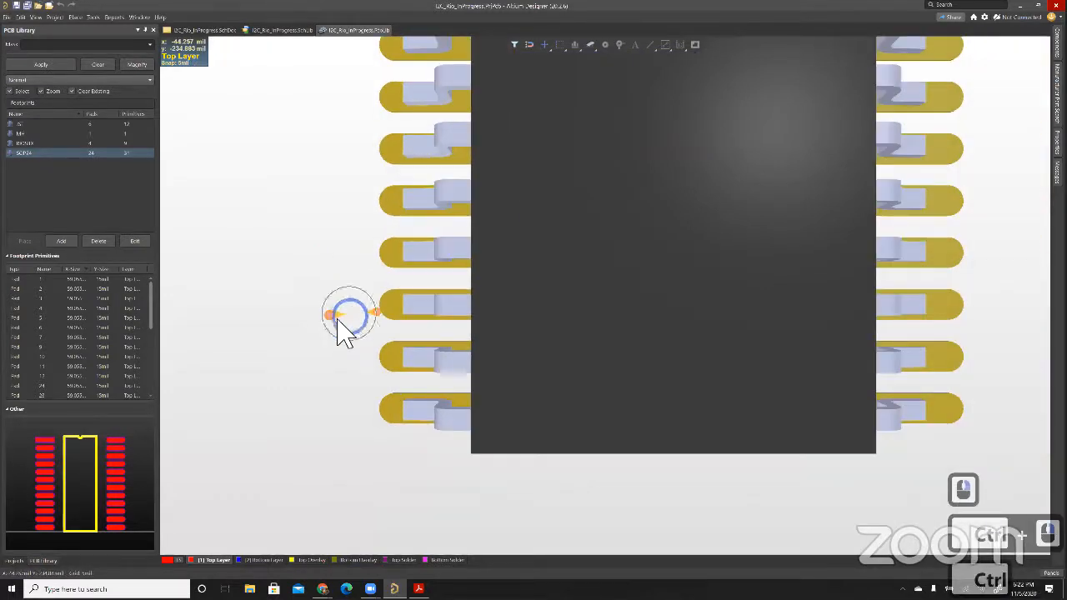
pyautogui.moveTo(338, 321); pyautogui.dragTo(297, 401, button='right')
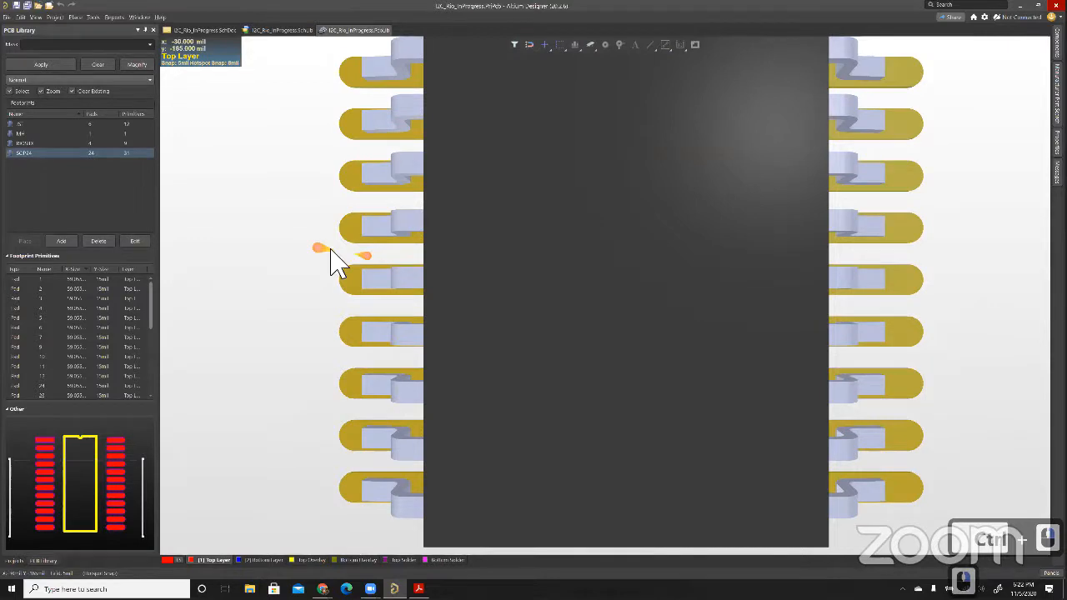
pyautogui.press('2')
pyautogui.keyDown('ctrl'); pyautogui.scroll(-1, 517, 105); pyautogui.keyUp('ctrl')
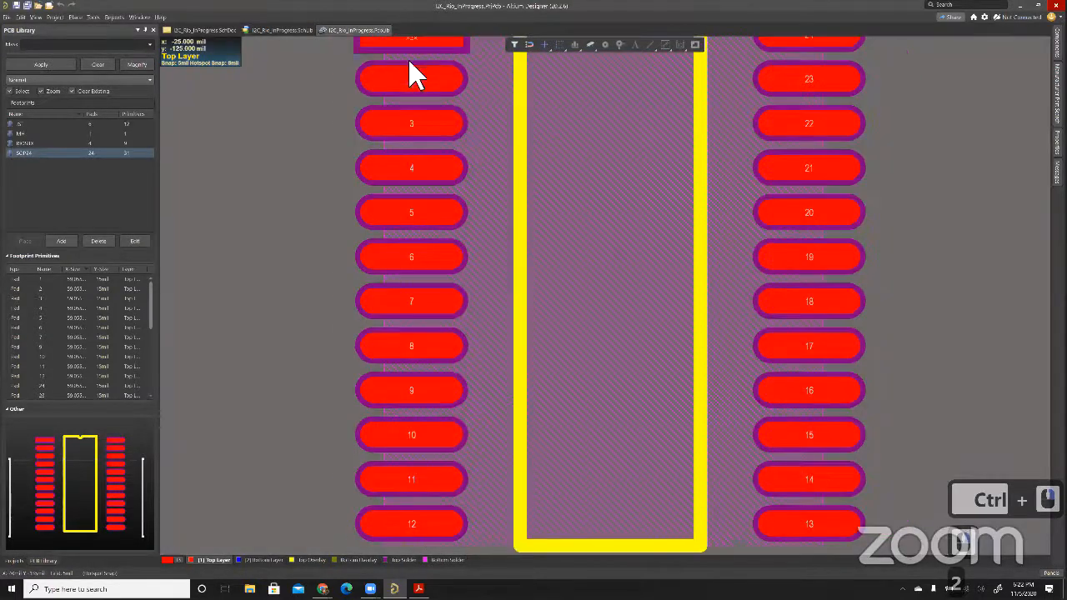
pyautogui.scroll(1, 507, 93)
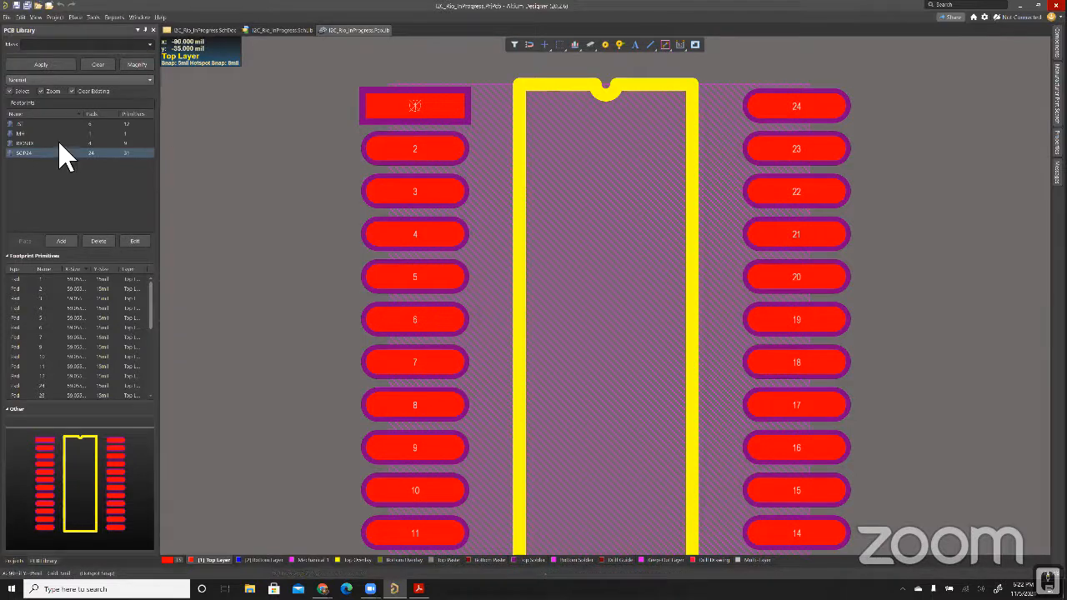
# View the four-pin connector footprint with its two mounting pads, and rotate its 3D model to inspect the connector body
pyautogui.doubleClick(26, 125)
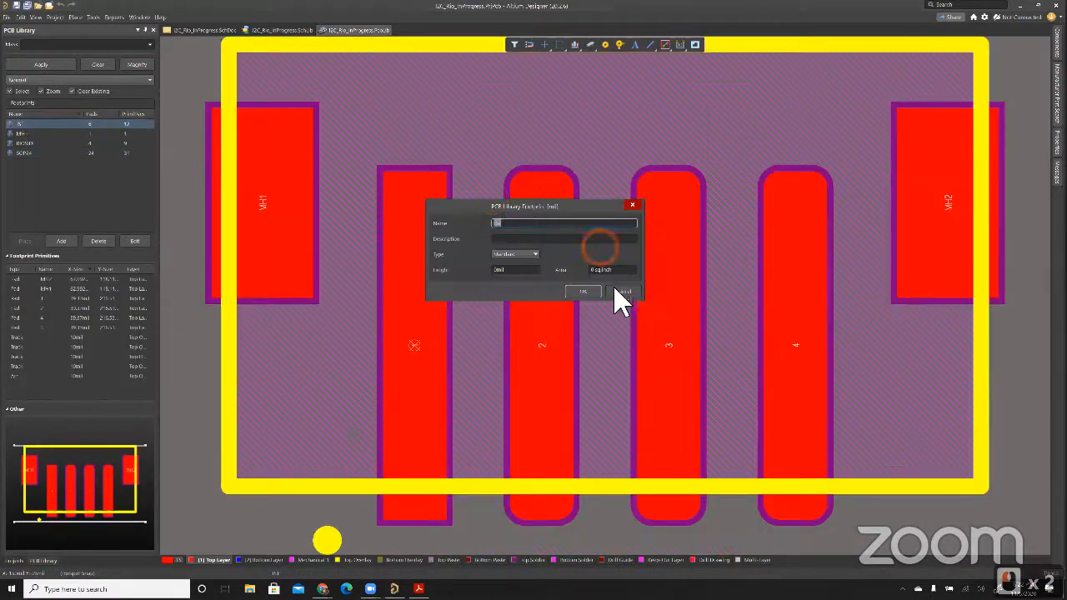
pyautogui.click(621, 292)
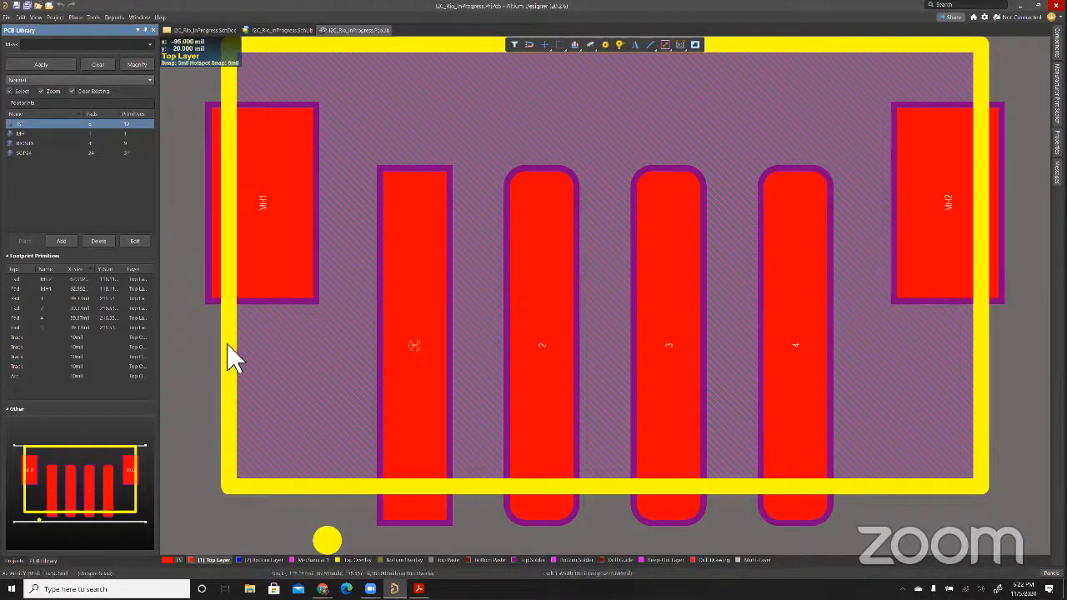
pyautogui.press('3')
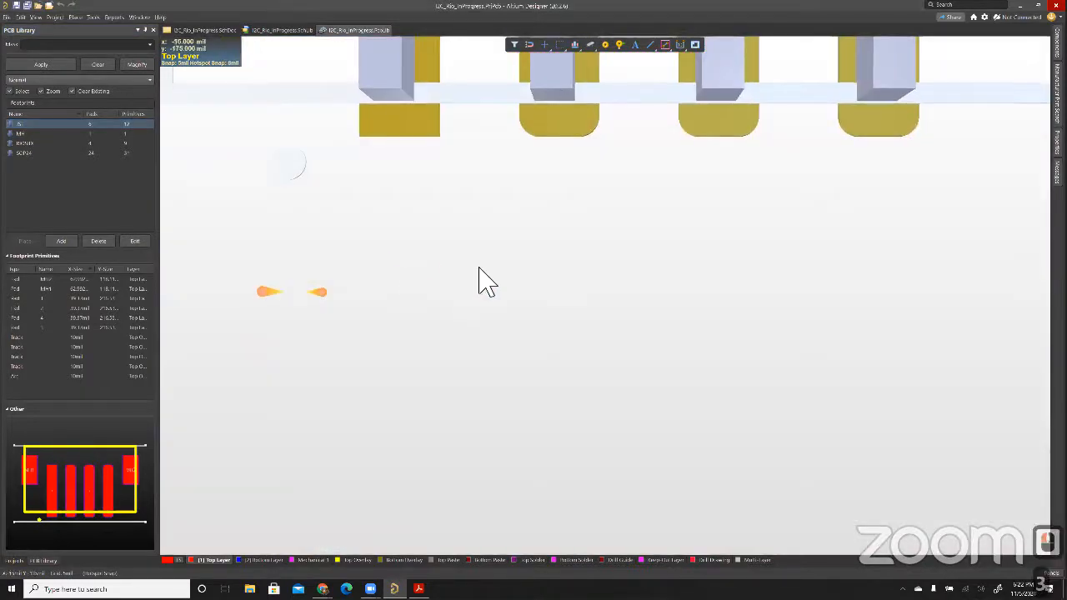
pyautogui.scroll(-5, 481, 272)
pyautogui.scroll(5, 481, 273)
pyautogui.keyDown('ctrl'); pyautogui.scroll(-5, 481, 273); pyautogui.keyUp('ctrl')
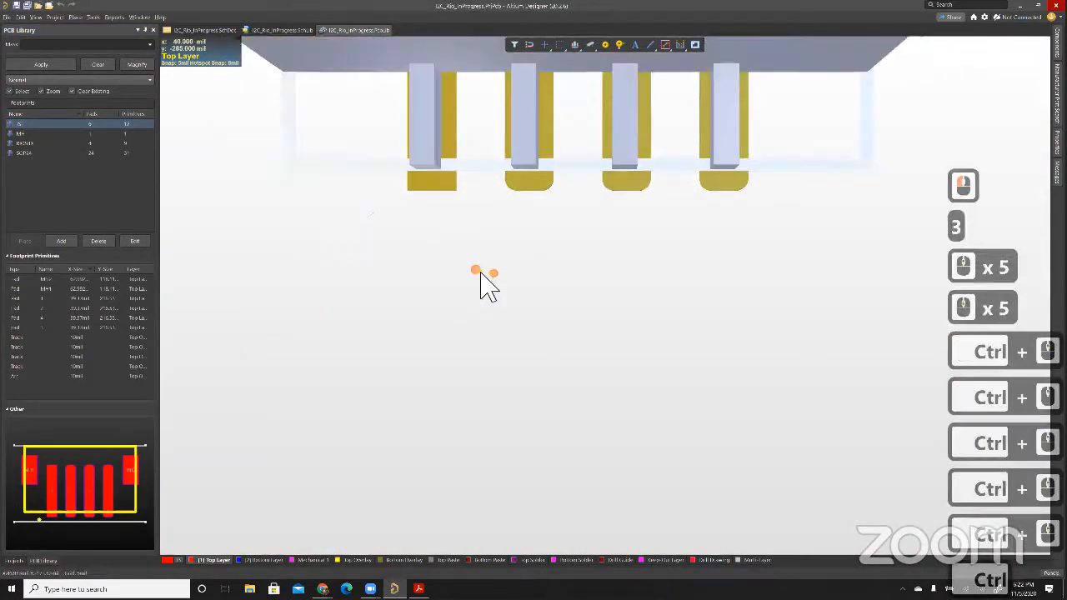
pyautogui.keyDown('ctrl'); pyautogui.scroll(-5, 481, 273); pyautogui.keyUp('ctrl')
pyautogui.keyDown('shift'); pyautogui.moveTo(594, 219); pyautogui.dragTo(598, 185, button='right'); pyautogui.keyUp('shift')
pyautogui.keyDown('ctrl'); pyautogui.scroll(8, 596, 209); pyautogui.keyUp('ctrl')
pyautogui.keyDown('ctrl'); pyautogui.scroll(-10, 596, 208); pyautogui.keyUp('ctrl')
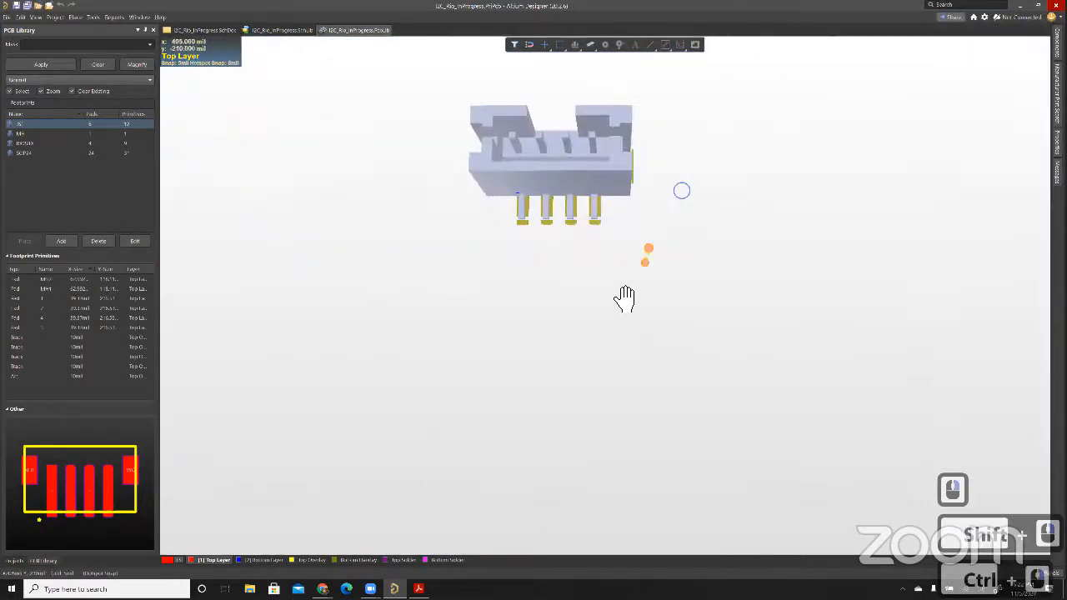
pyautogui.moveTo(625, 298); pyautogui.dragTo(620, 302, button='right')
pyautogui.keyDown('shift'); pyautogui.moveTo(608, 242); pyautogui.dragTo(606, 288, button='right'); pyautogui.keyUp('shift')
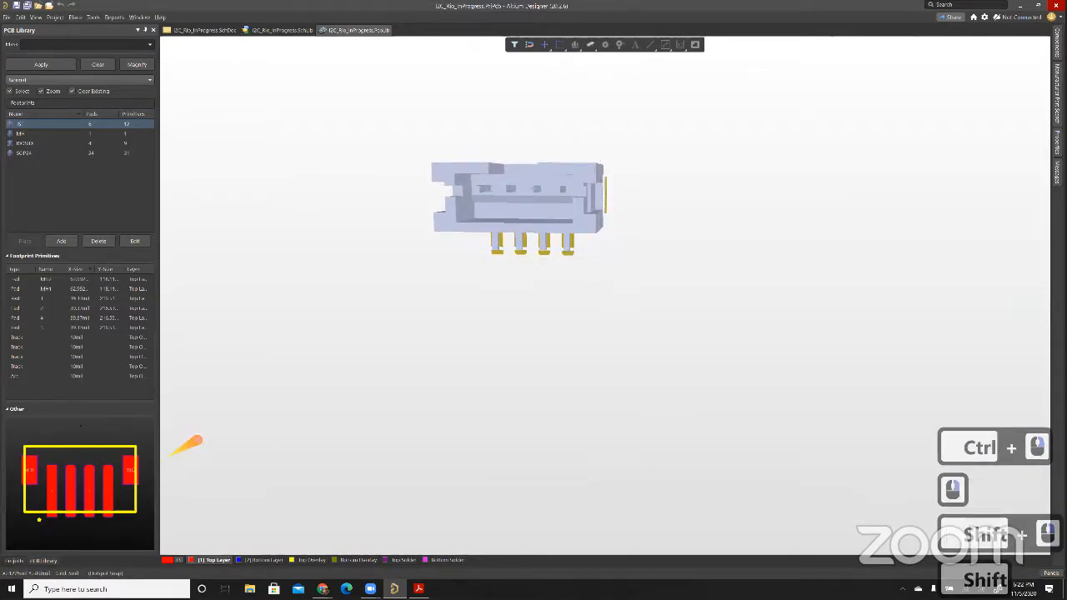
# Open the I2C_Rio_InProgress schematic and reset all designators in the schematic annotation settings
pyautogui.click(15, 560)
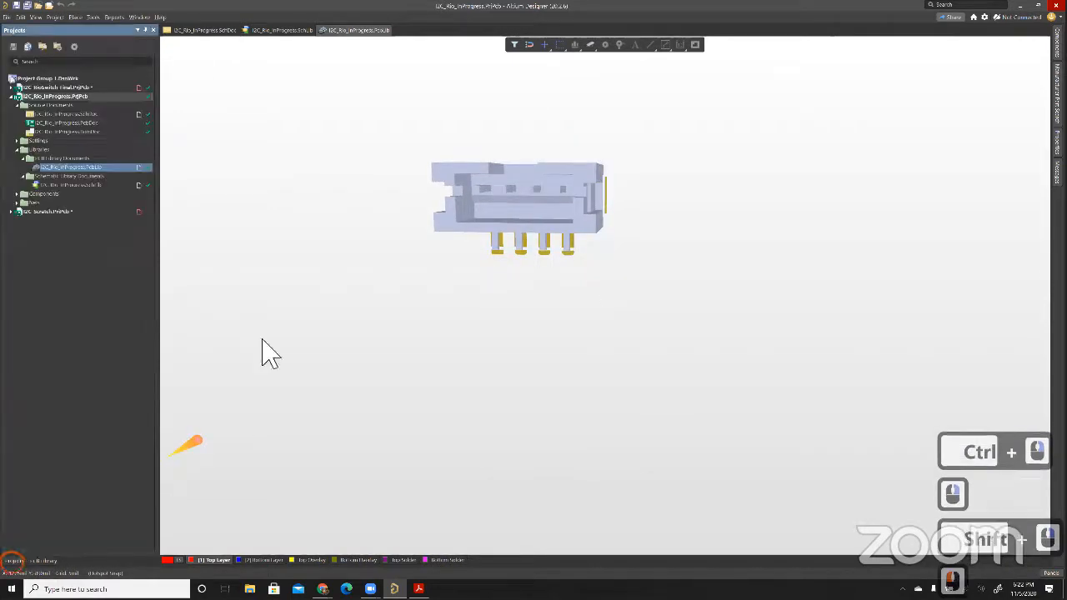
pyautogui.doubleClick(86, 116)
pyautogui.click(648, 304)
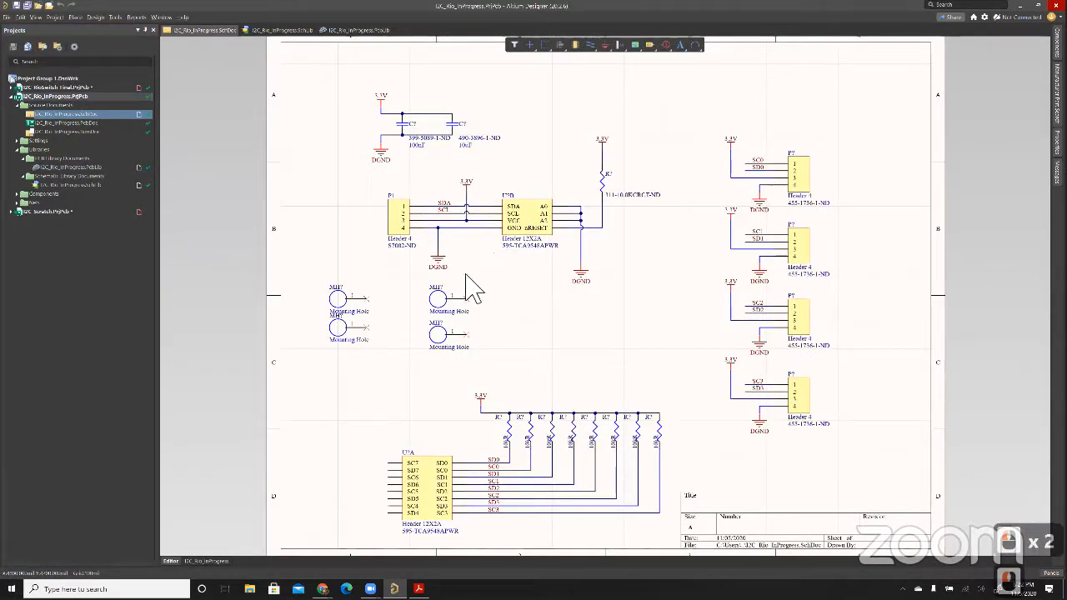
pyautogui.click(341, 201)
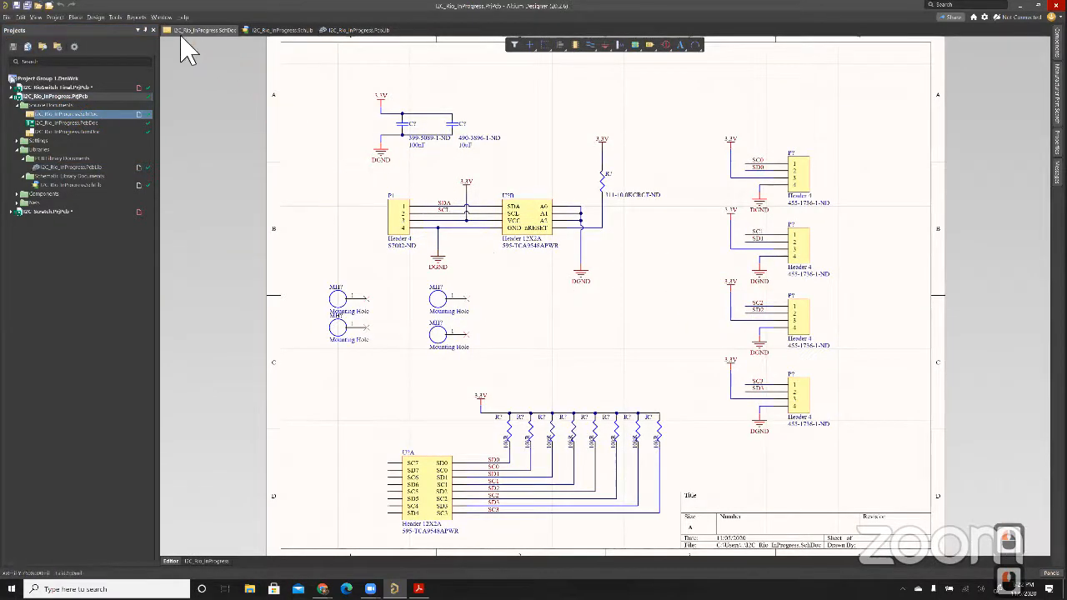
pyautogui.click(116, 17)
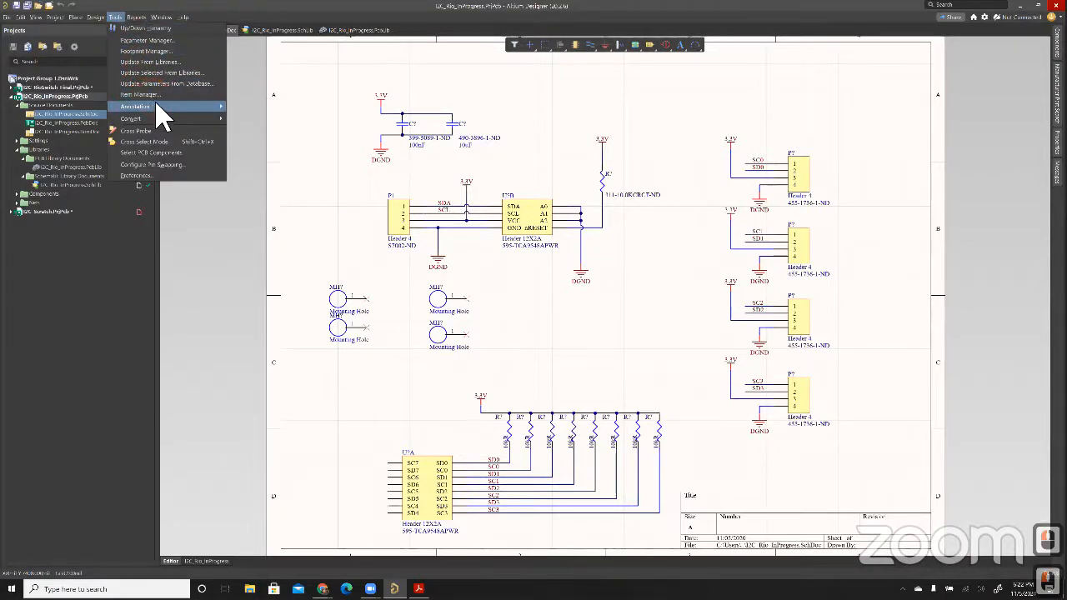
pyautogui.moveTo(163, 117)
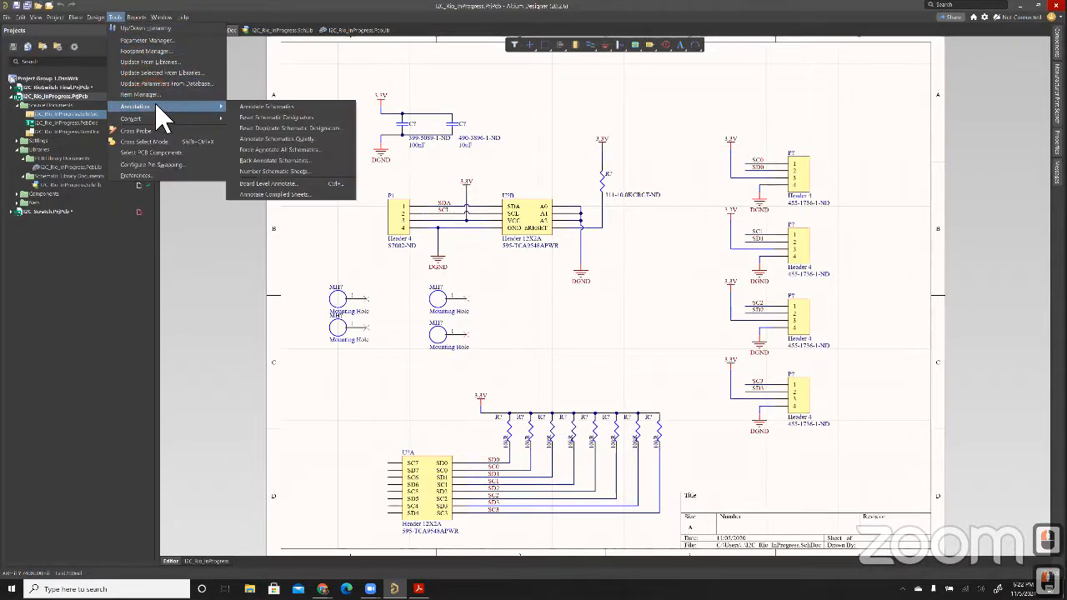
pyautogui.click(286, 108)
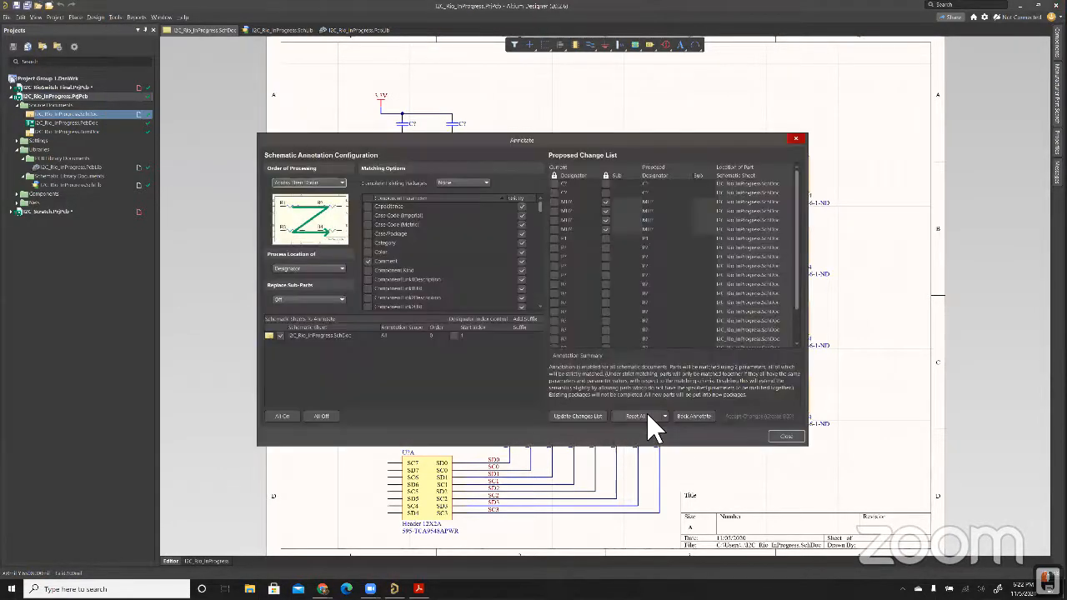
pyautogui.click(637, 414)
pyautogui.click(598, 322)
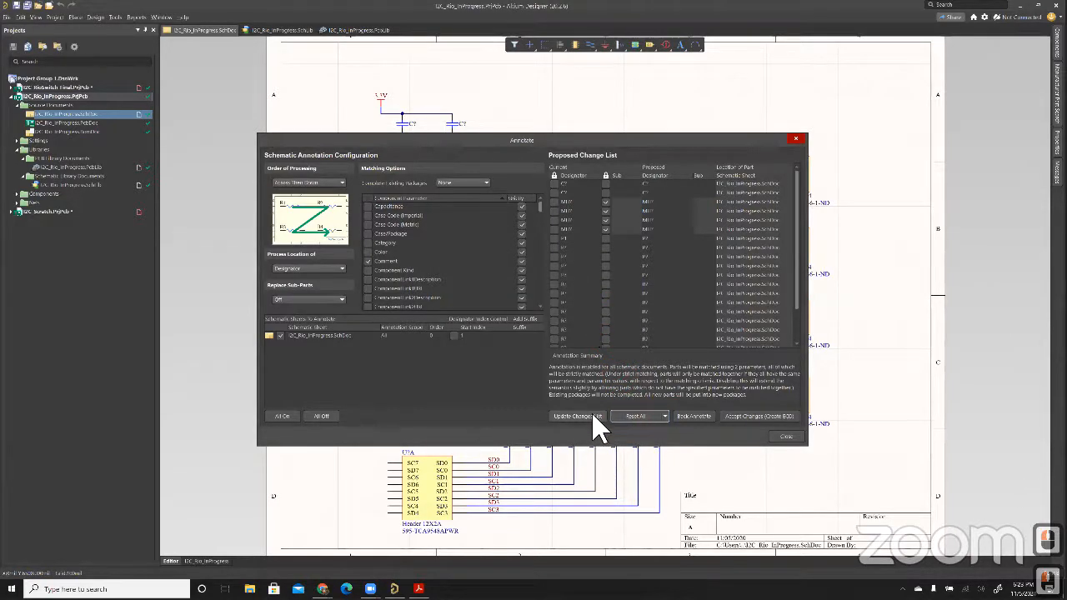
# Update the annotation change list, accept the proposed designators, and execute the engineering change order on the schematic
pyautogui.click(586, 419)
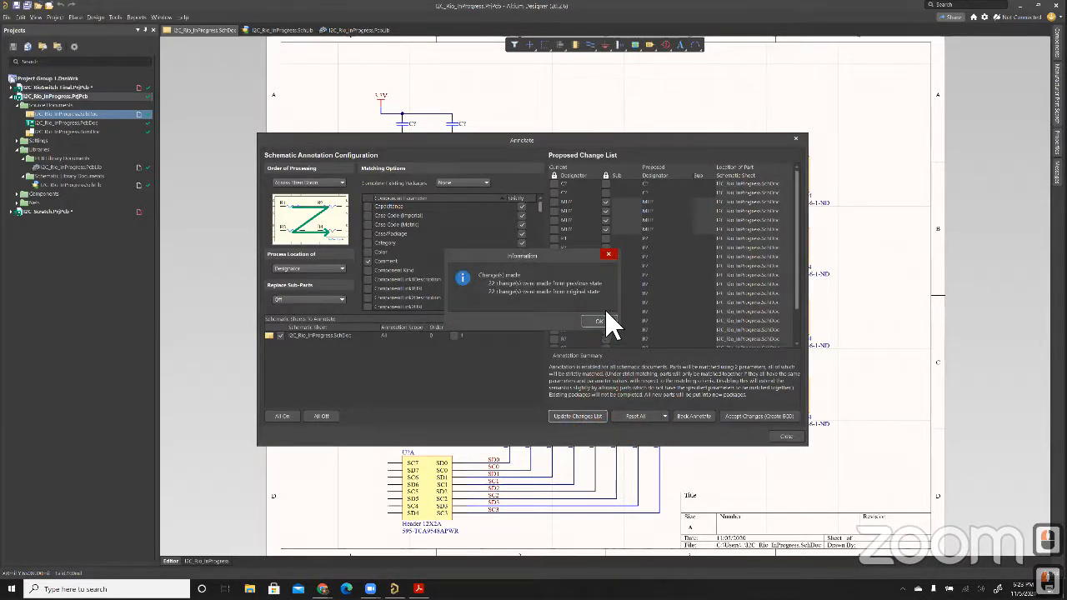
pyautogui.click(598, 321)
pyautogui.click(750, 416)
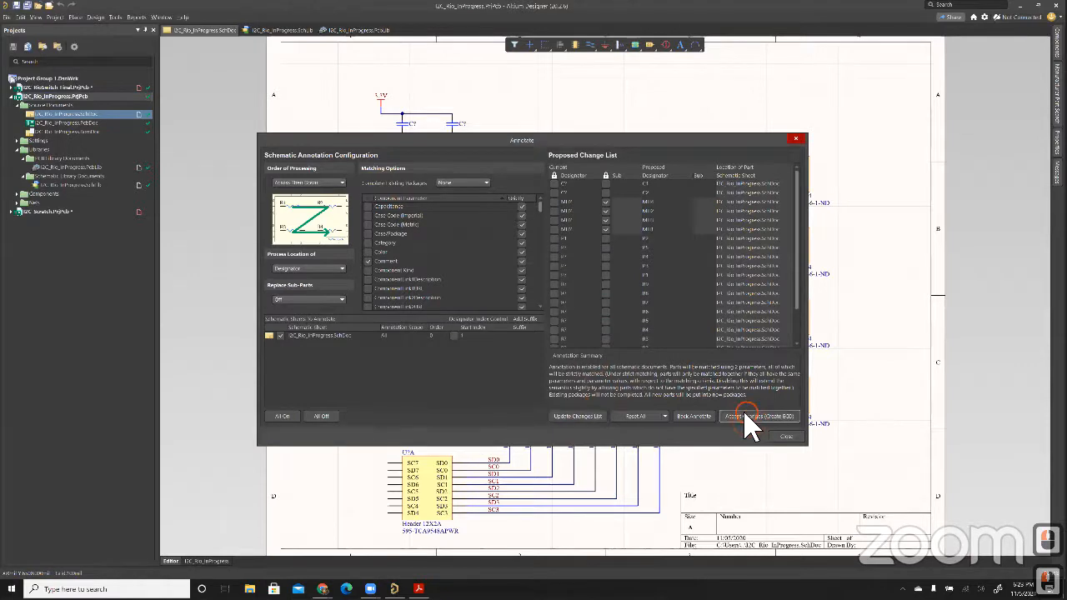
pyautogui.click(353, 401)
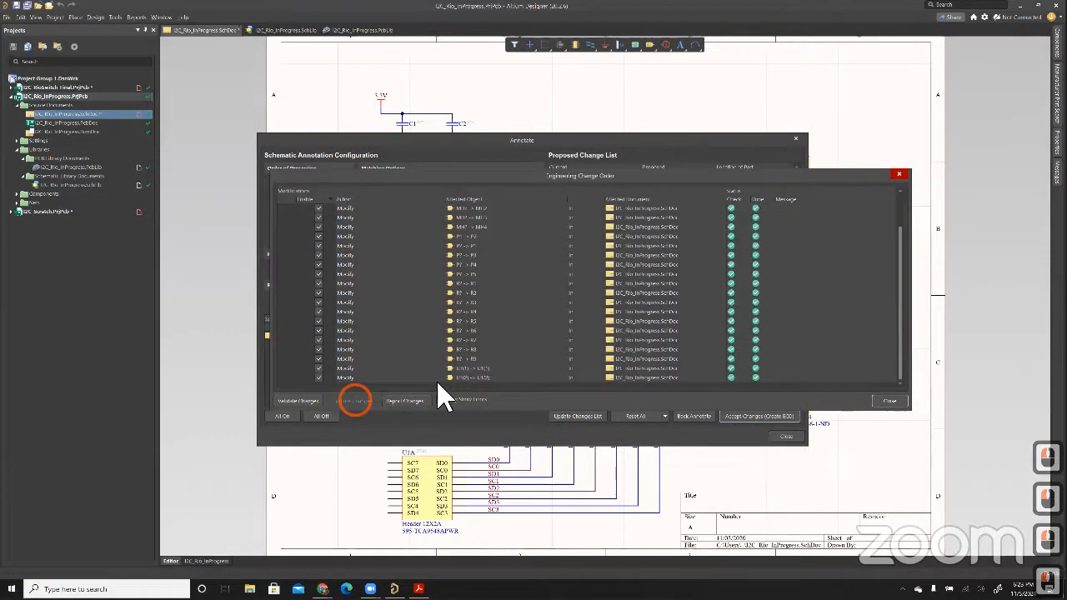
pyautogui.click(786, 438)
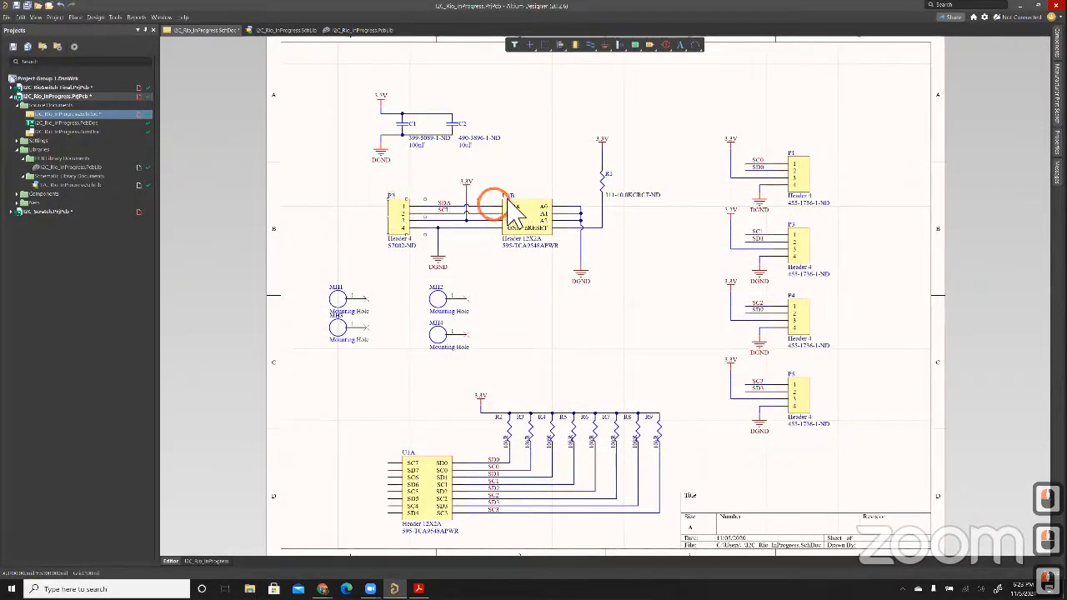
# Move mounting hole MH3 slightly down so that it is clear of MH1 above it
pyautogui.click(440, 477)
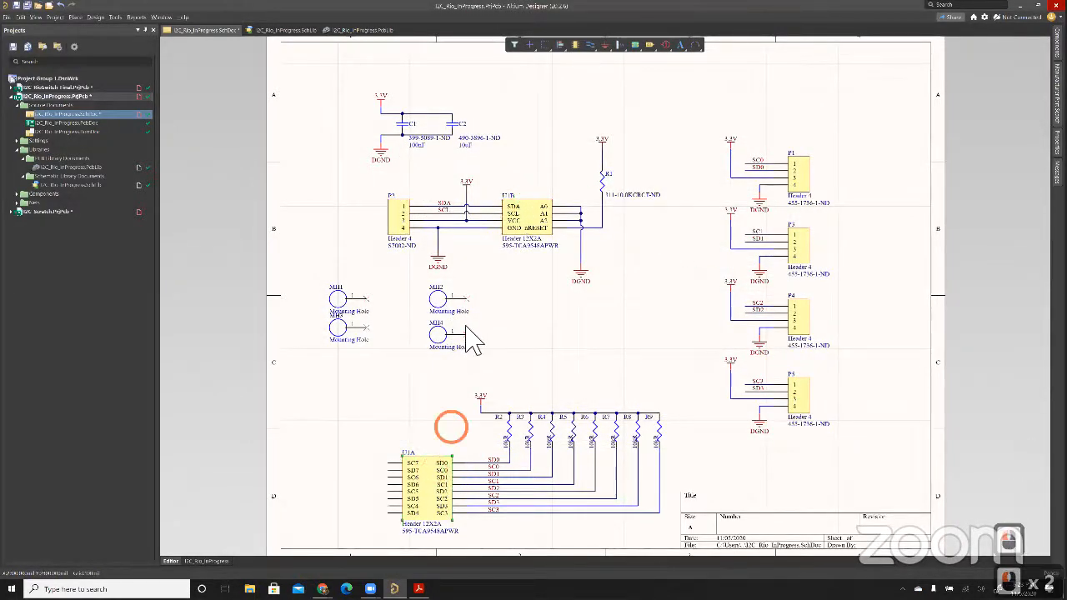
pyautogui.moveTo(332, 327); pyautogui.dragTo(367, 341)
pyautogui.click(589, 327)
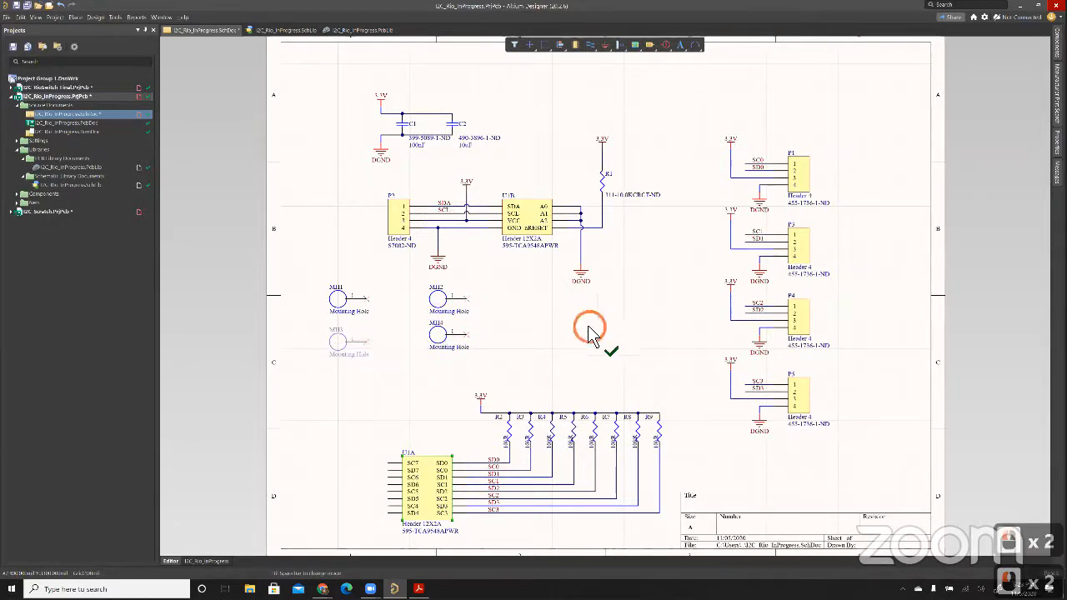
pyautogui.click(635, 112)
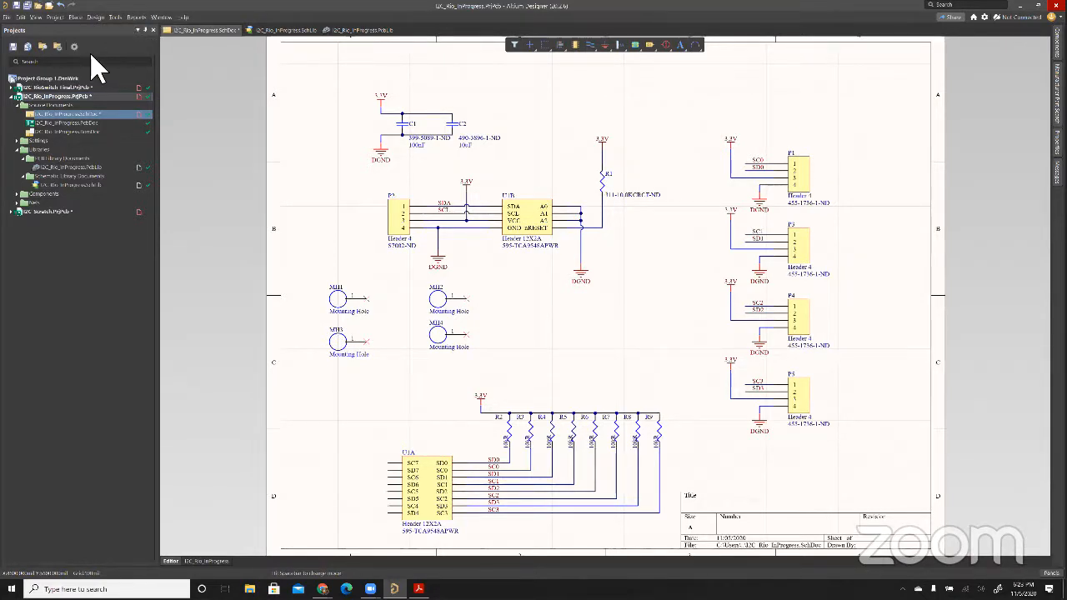
# Validate the I2C_Rio_InProgress PCB project, check its messages, and open its PCB document
pyautogui.rightClick(69, 96)
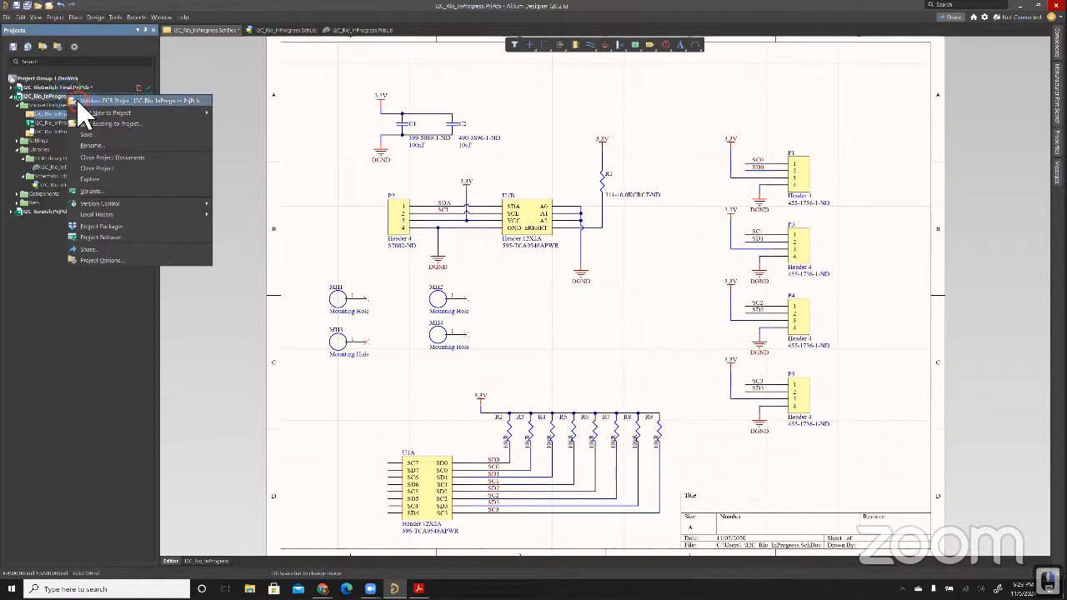
pyautogui.press('Escape')
pyautogui.click(1056, 171)
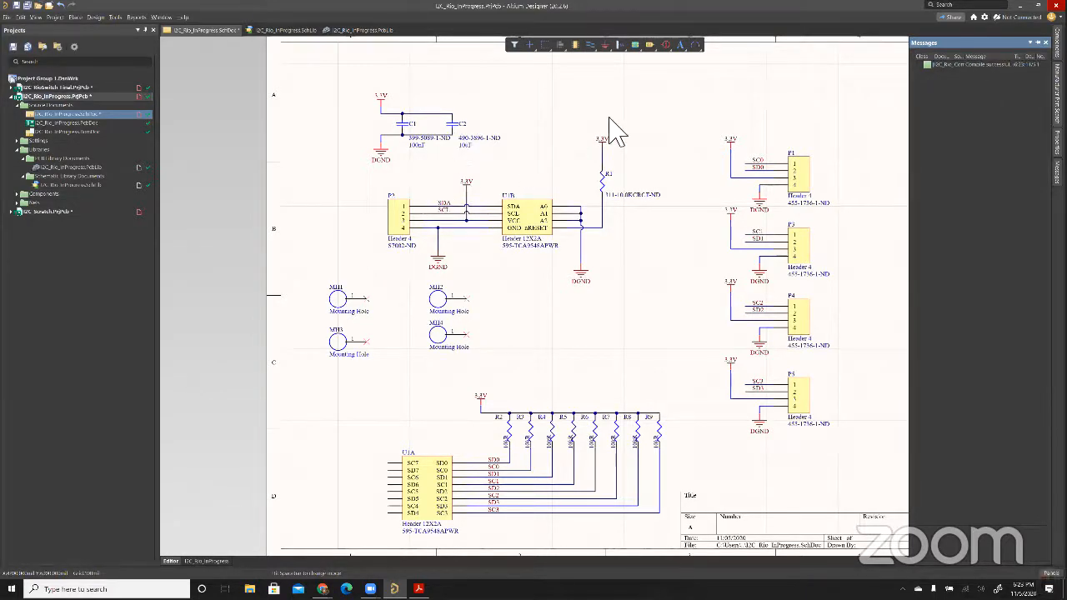
pyautogui.doubleClick(81, 124)
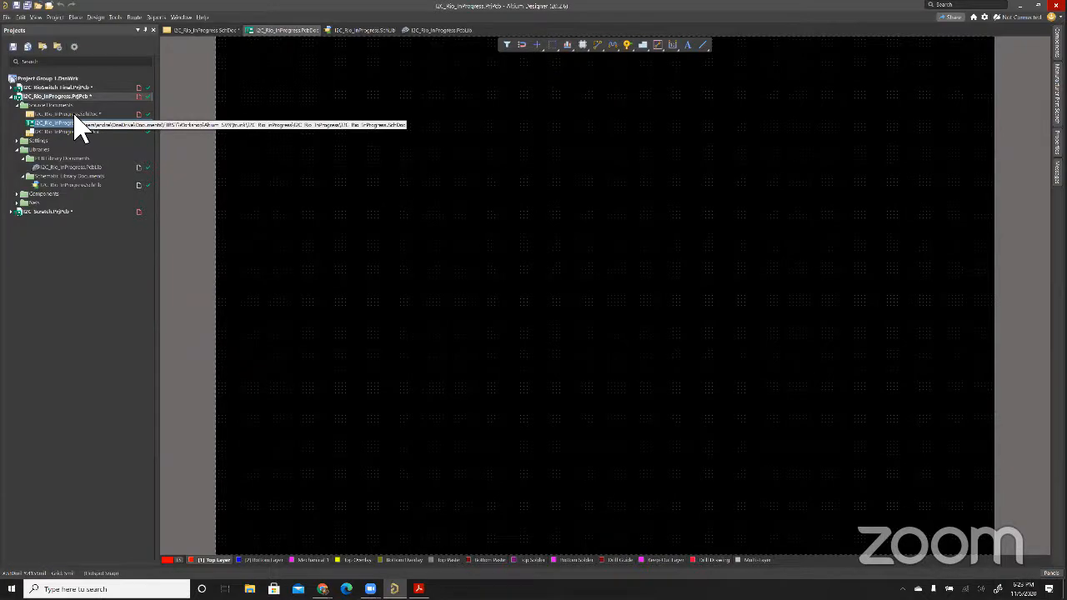
# Return to the schematic and preview the footprints assigned to headers P2 and P1
pyautogui.click(71, 114)
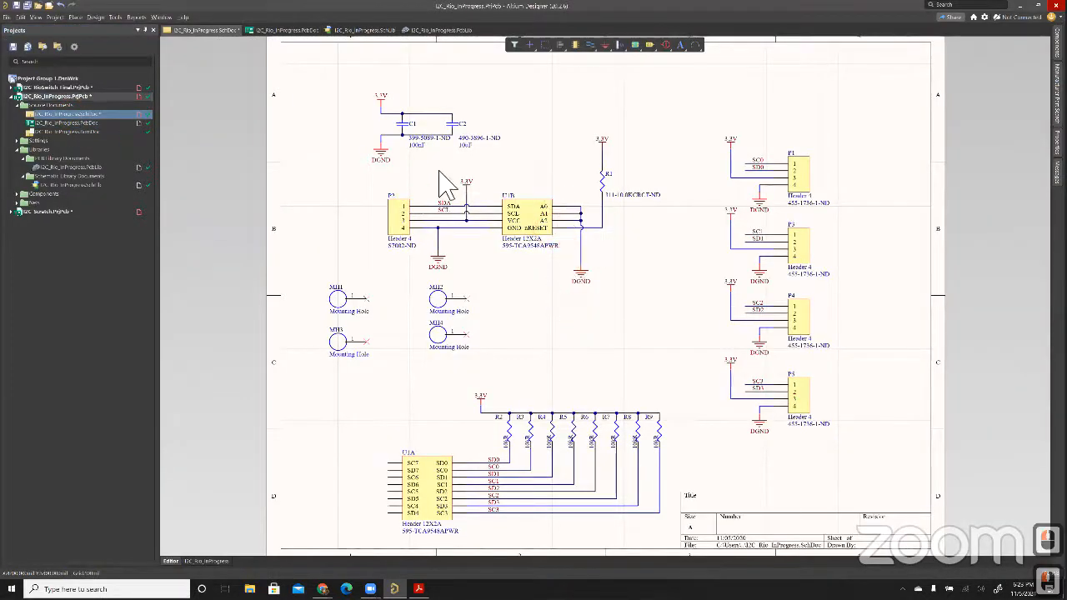
pyautogui.moveTo(403, 219); pyautogui.dragTo(404, 228)
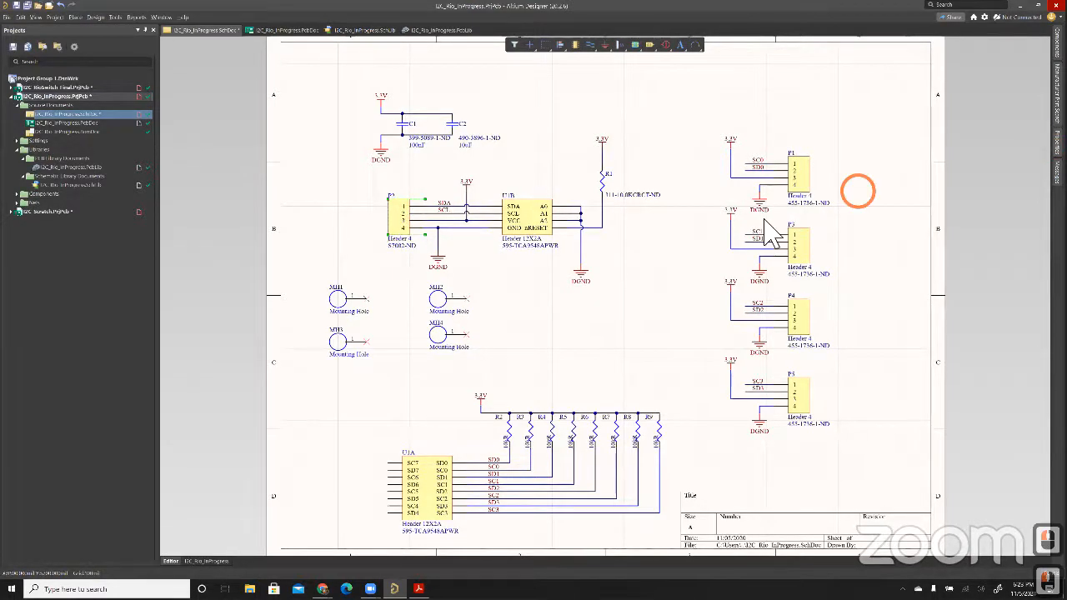
pyautogui.press('F11')
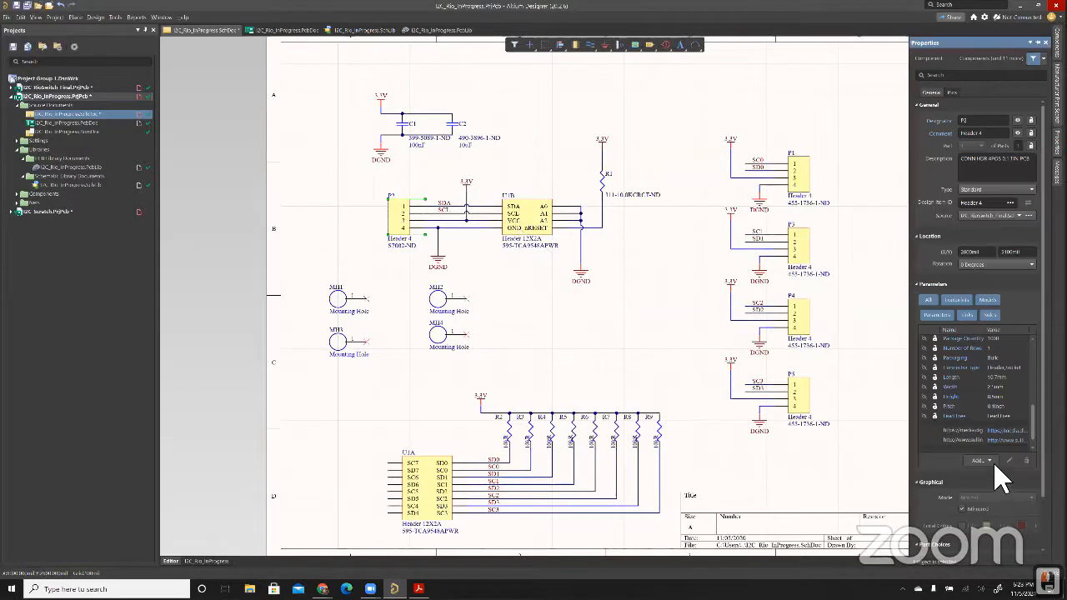
pyautogui.click(956, 300)
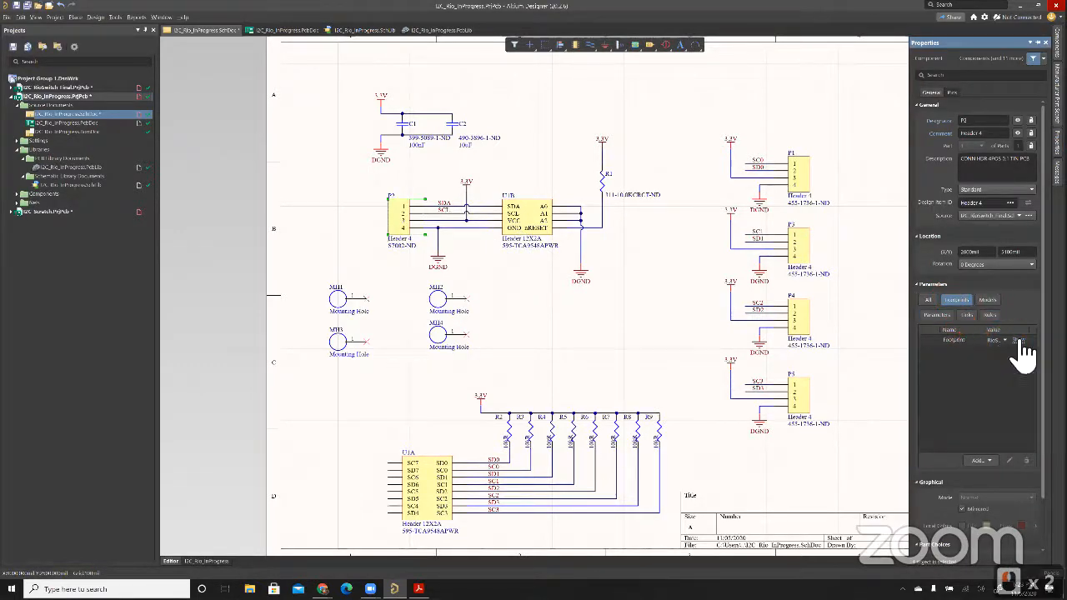
pyautogui.click(1021, 341)
pyautogui.doubleClick(992, 415)
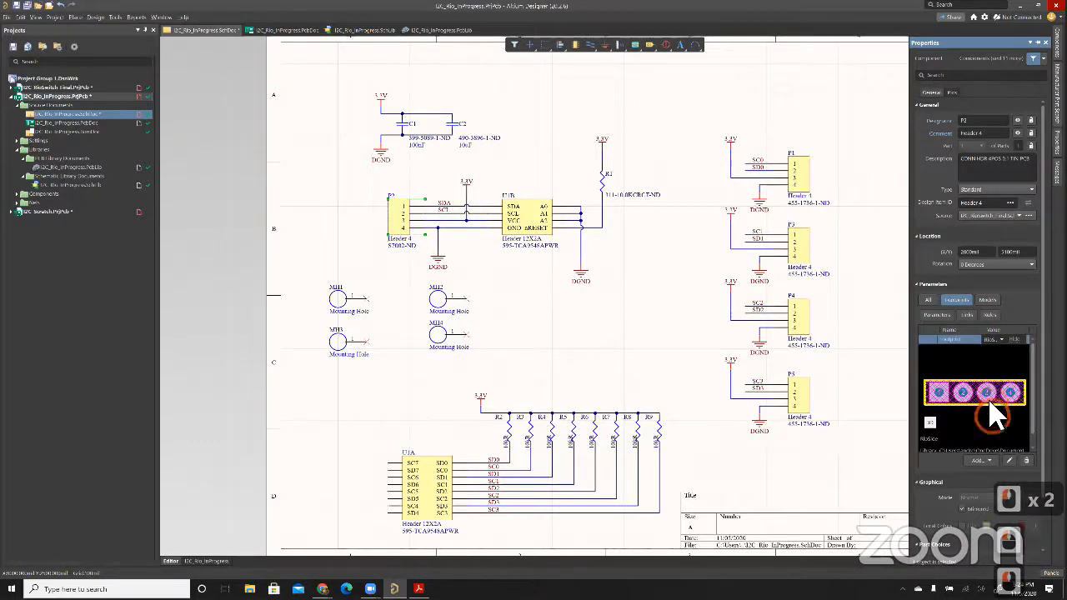
pyautogui.click(802, 193)
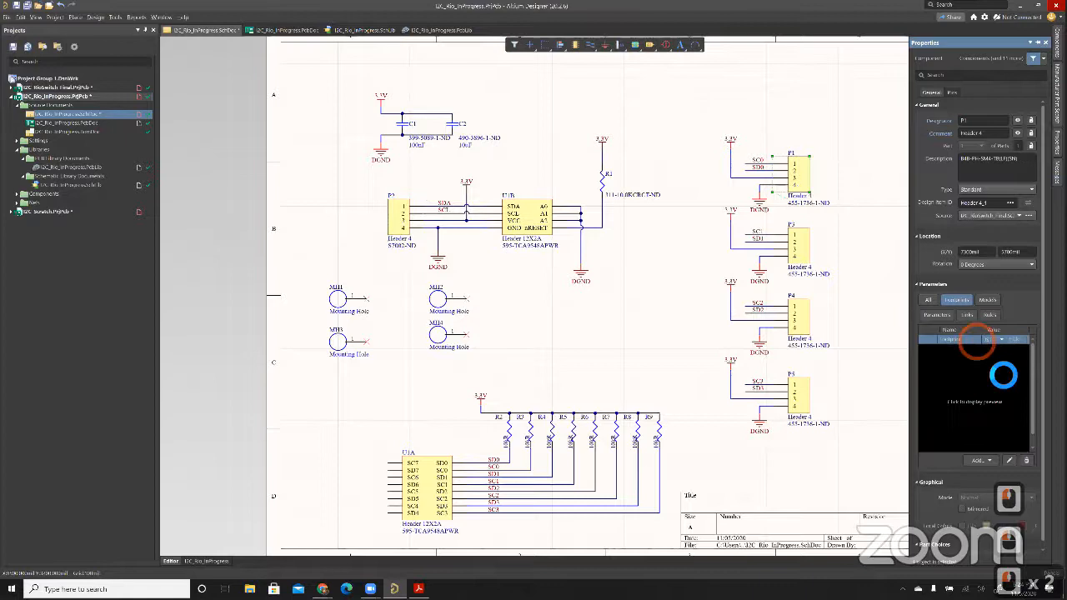
pyautogui.doubleClick(998, 411)
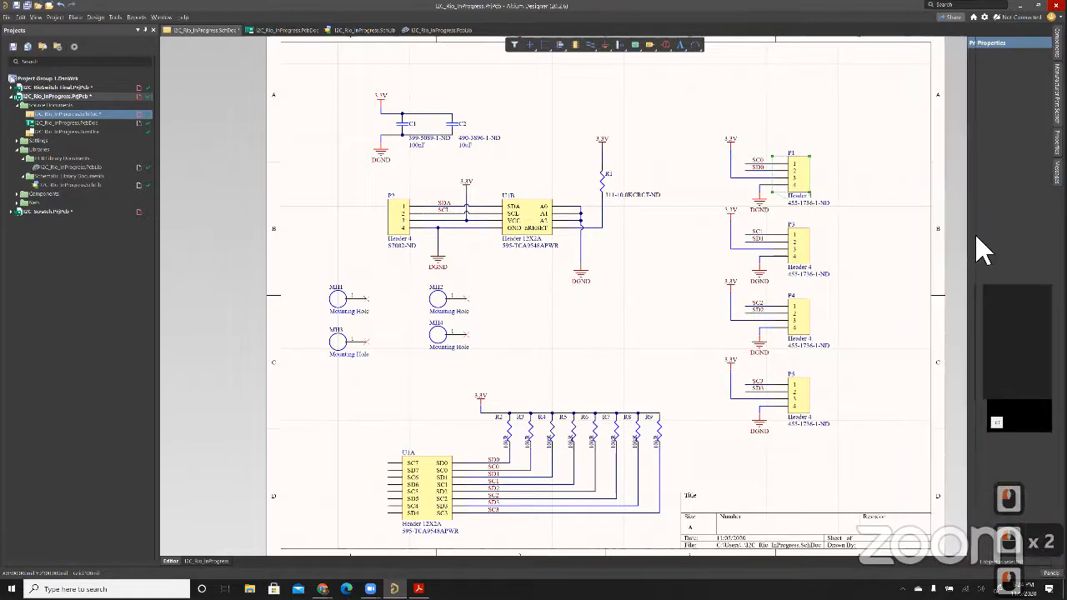
pyautogui.click(1055, 171)
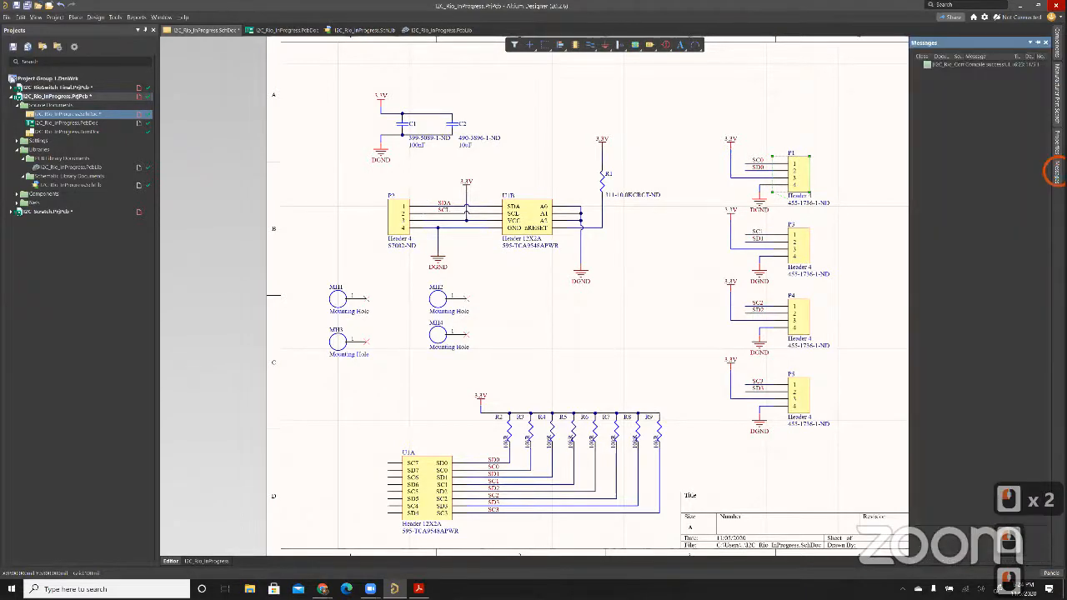
pyautogui.click(1057, 140)
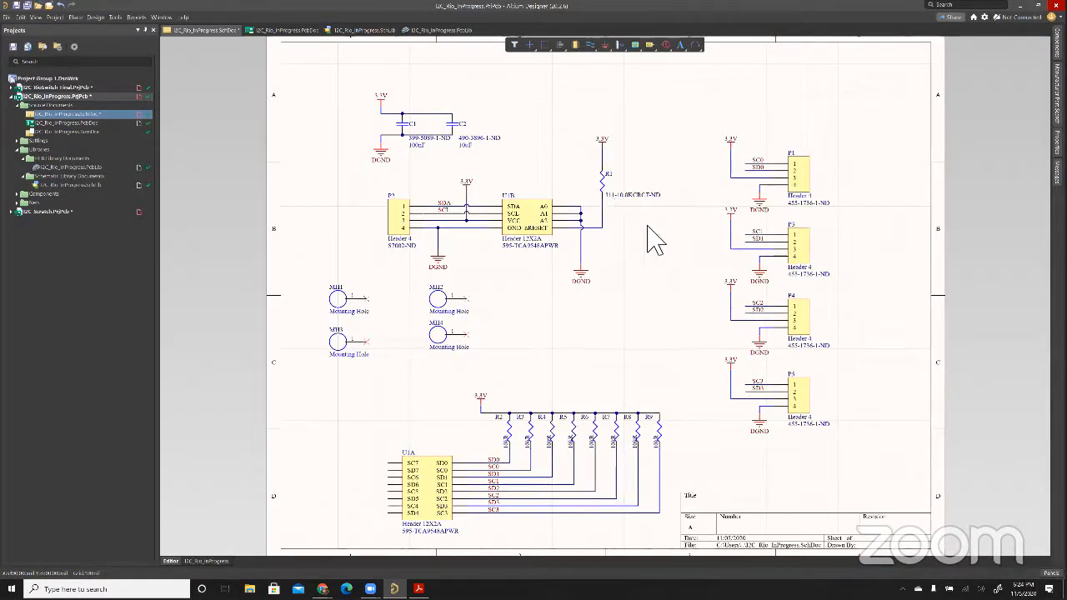
# Update the I2C_Rio_InProgress PCB document from the schematic, validating and executing the engineering change order
pyautogui.click(96, 17)
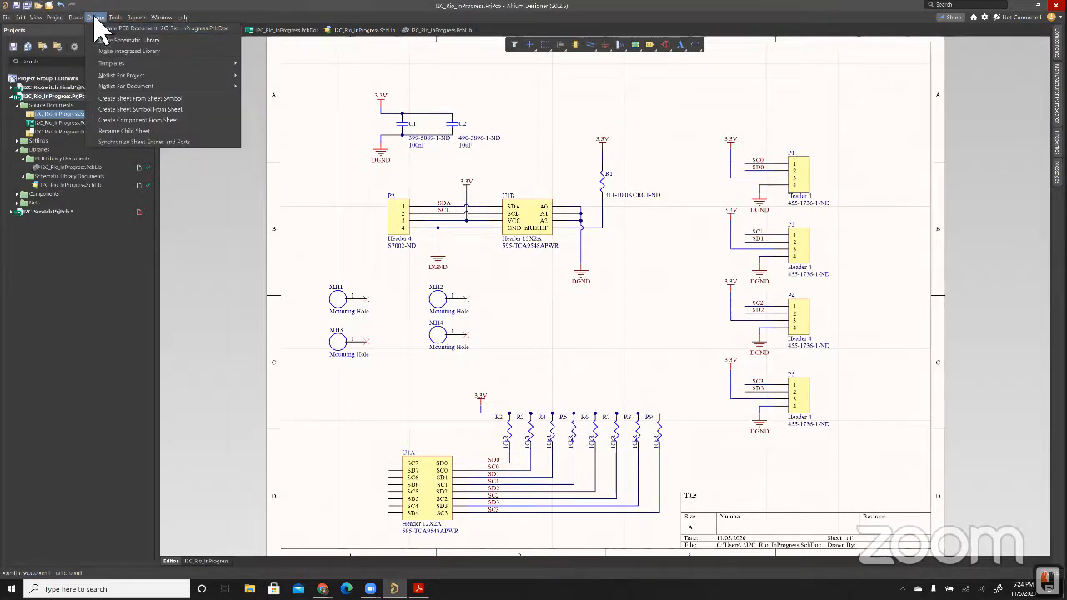
pyautogui.click(109, 29)
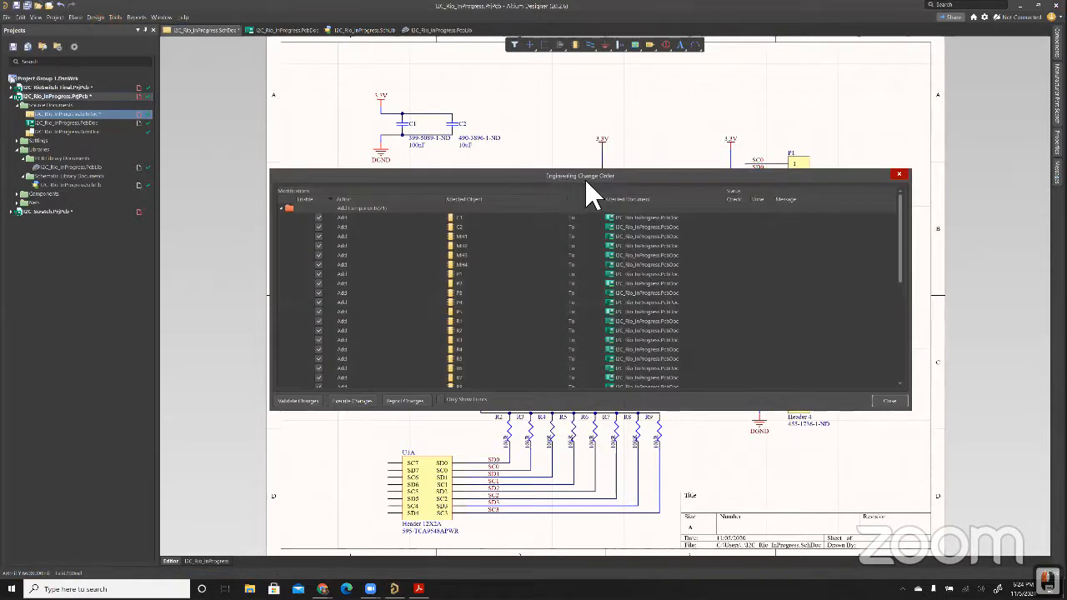
pyautogui.click(310, 401)
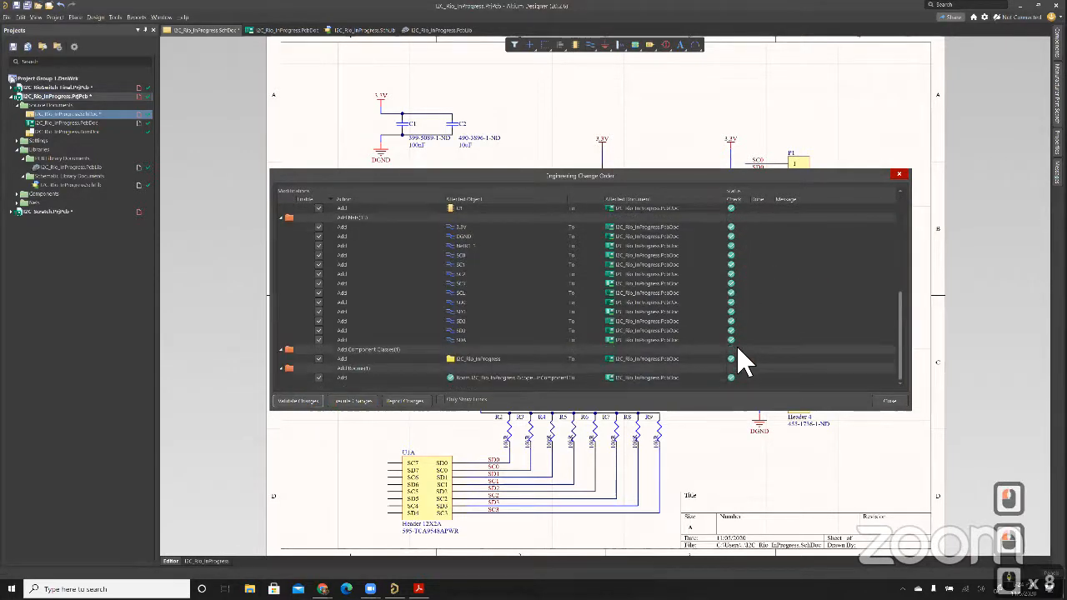
pyautogui.click(359, 402)
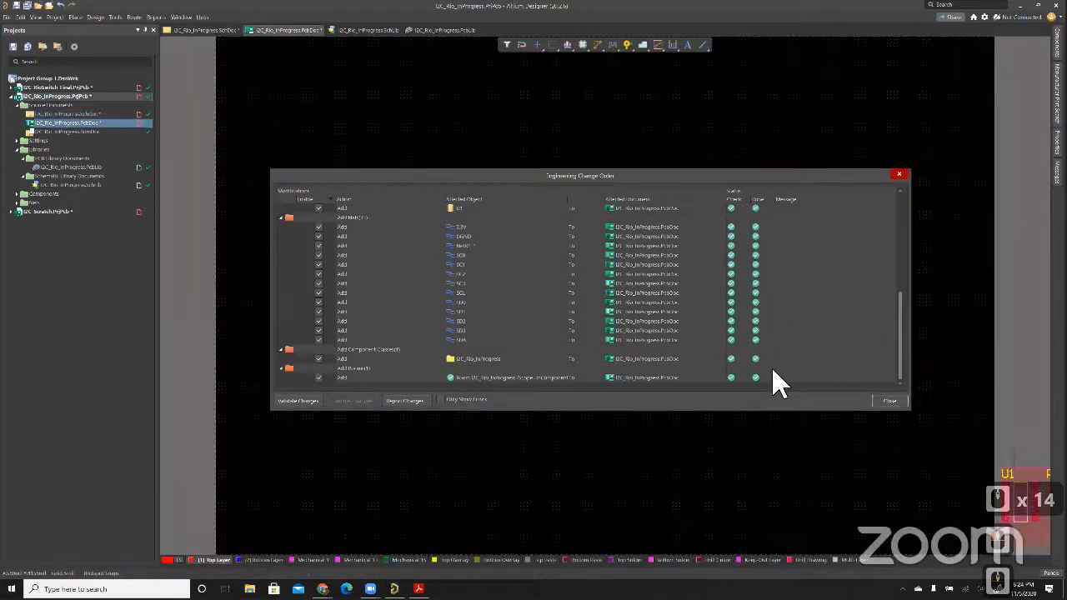
pyautogui.click(887, 401)
# Examine the imported components and their room beside the board area in the PCB document
pyautogui.moveTo(857, 386); pyautogui.dragTo(316, 256, button='right')
pyautogui.keyDown('ctrl'); pyautogui.scroll(-1, 576, 332); pyautogui.keyUp('ctrl')
pyautogui.moveTo(576, 337); pyautogui.dragTo(417, 379, button='right')
pyautogui.click(396, 438)
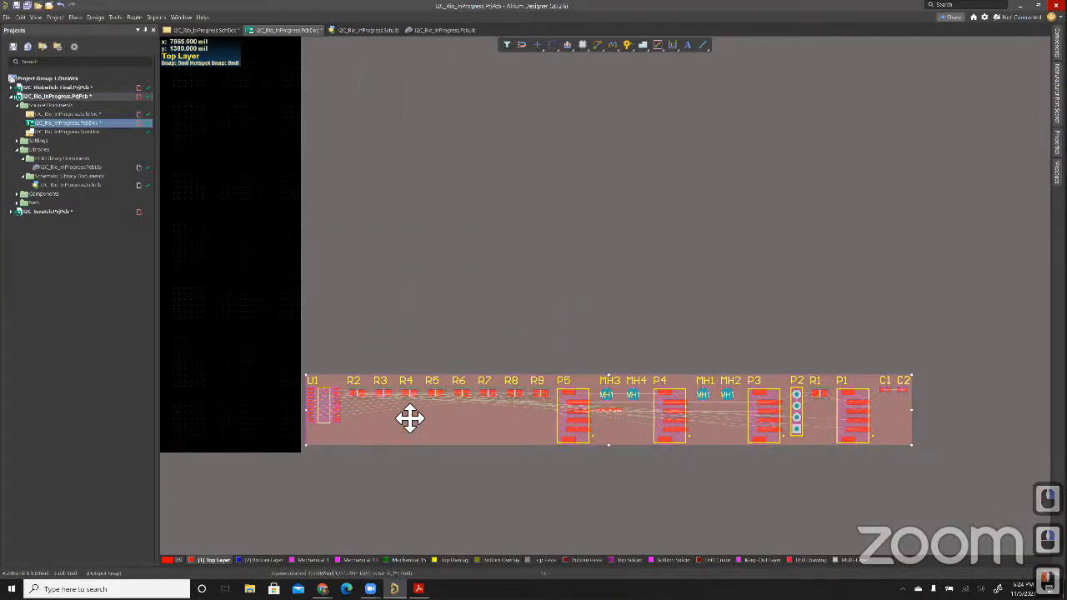
pyautogui.click(413, 427)
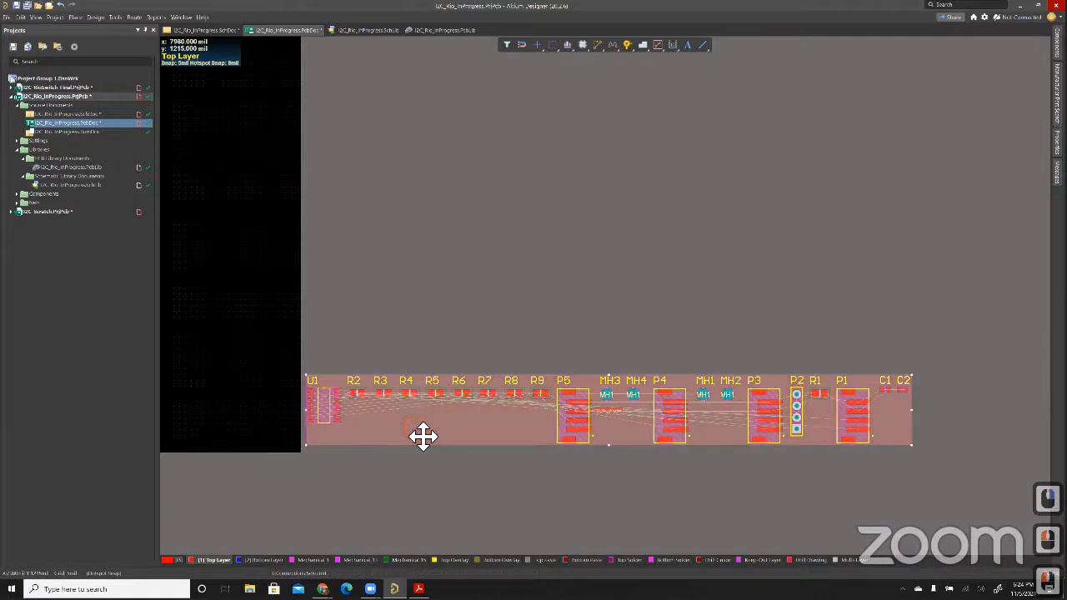
pyautogui.click(421, 435)
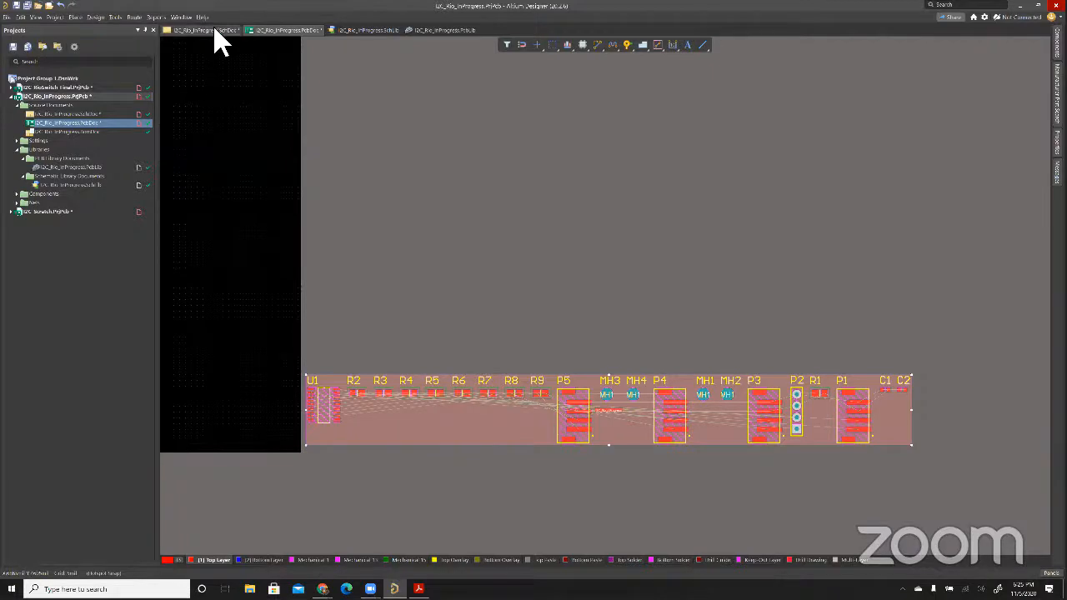
# Return to the schematic and highlight header P1 with its wiring, leaving nothing selected
pyautogui.click(333, 102)
pyautogui.moveTo(809, 142); pyautogui.dragTo(745, 202)
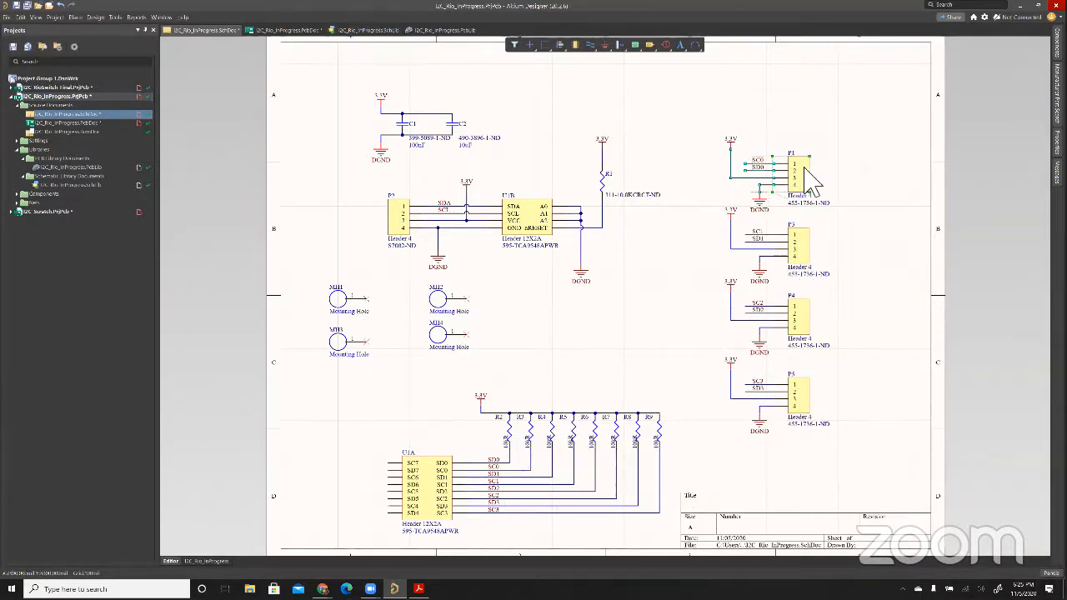
pyautogui.click(811, 139)
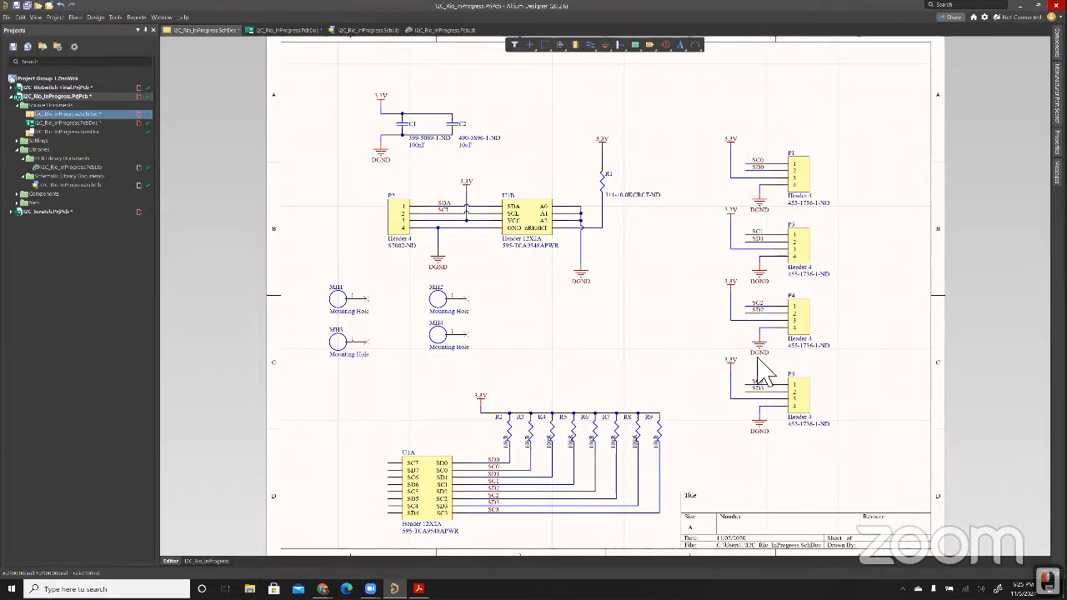
# Return to the PCB document and delete the room surrounding the imported components
pyautogui.click(297, 31)
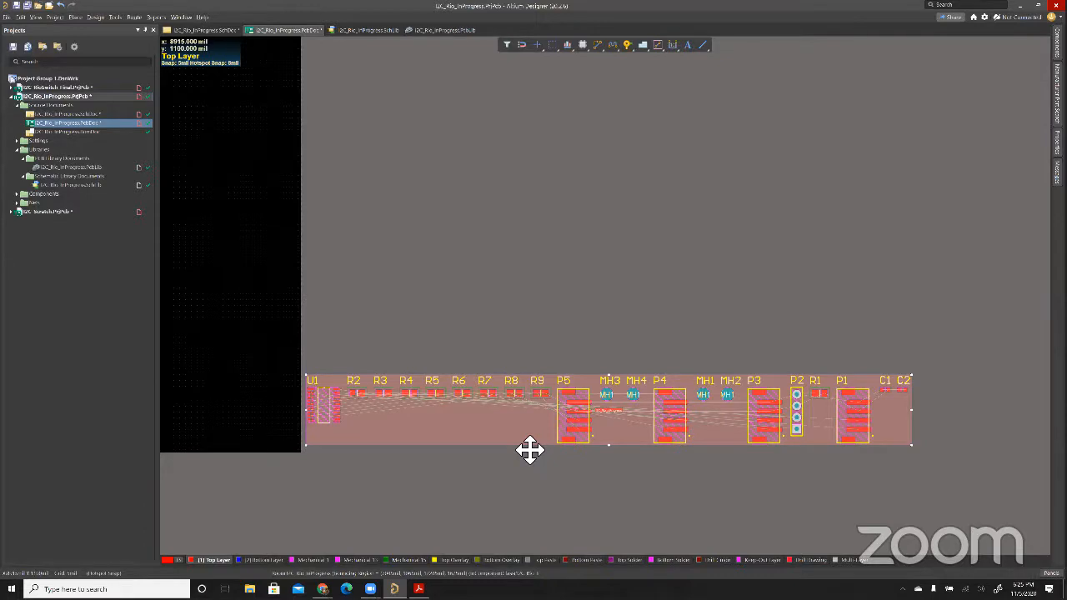
pyautogui.click(509, 426)
pyautogui.press('Delete')
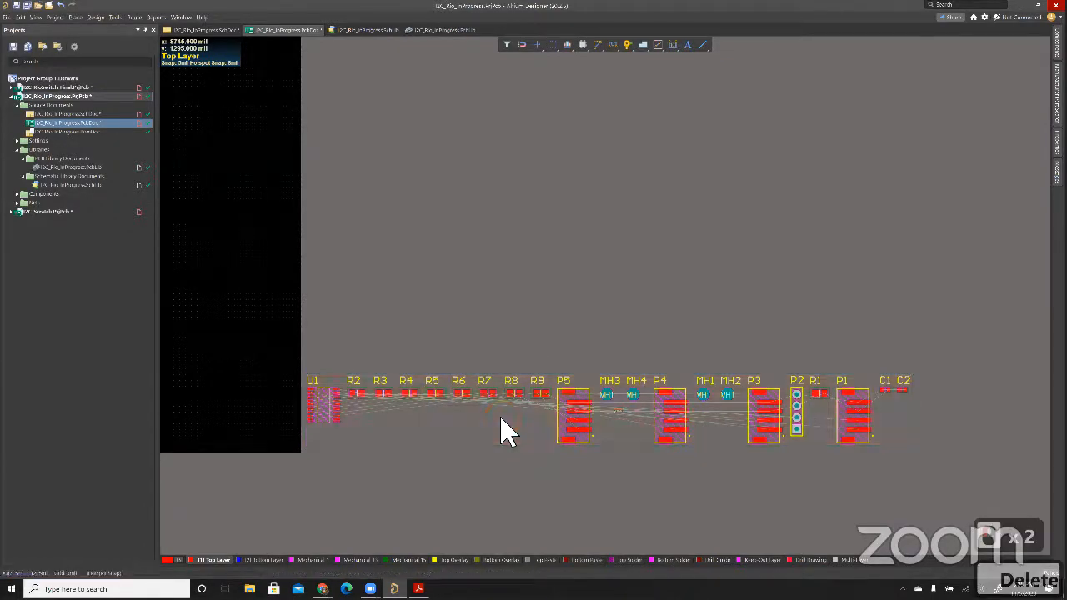
pyautogui.keyDown('ctrl'); pyautogui.scroll(-3, 631, 422); pyautogui.keyUp('ctrl')
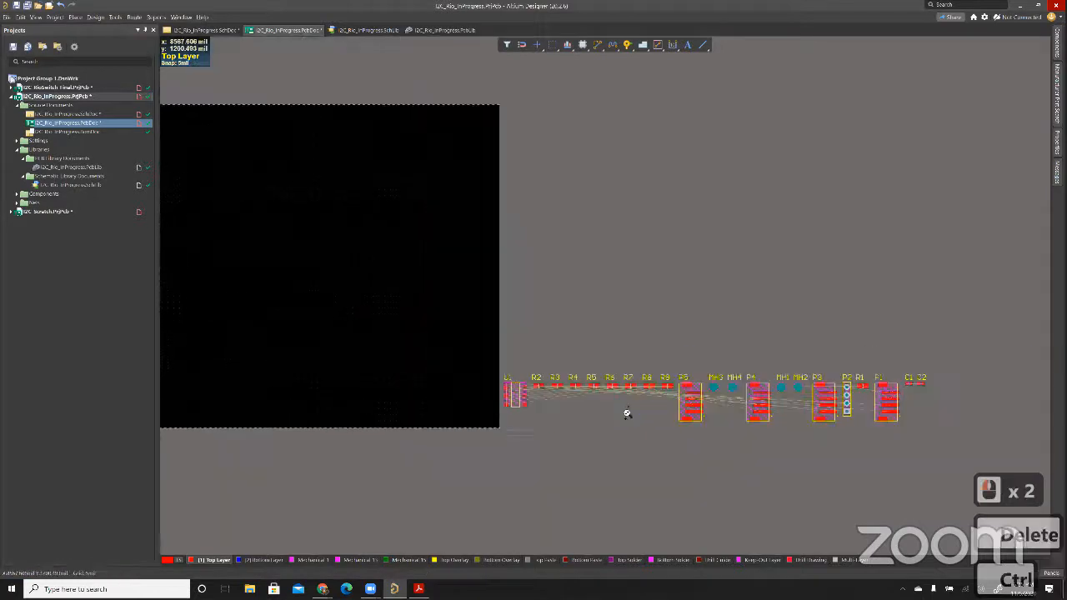
pyautogui.moveTo(638, 432); pyautogui.dragTo(635, 444, button='right')
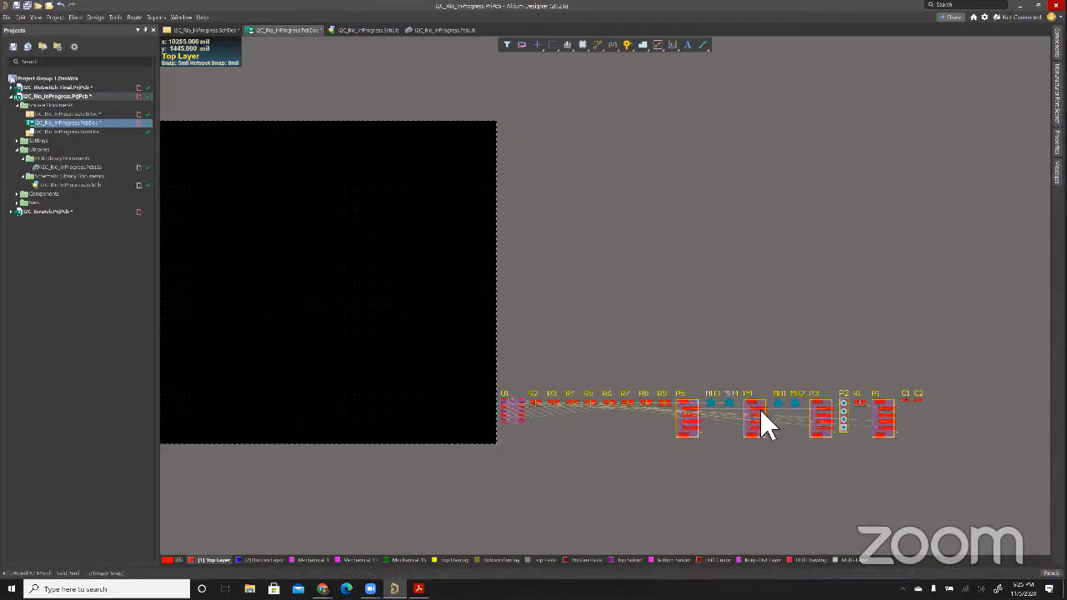
# Move header P2 onto the board area and lay it horizontally, trying both orientations and finishing with pad 1 at the right end
pyautogui.moveTo(846, 434); pyautogui.dragTo(436, 372)
pyautogui.press('space')
pyautogui.keyDown('ctrl'); pyautogui.scroll(4, 434, 373); pyautogui.keyUp('ctrl')
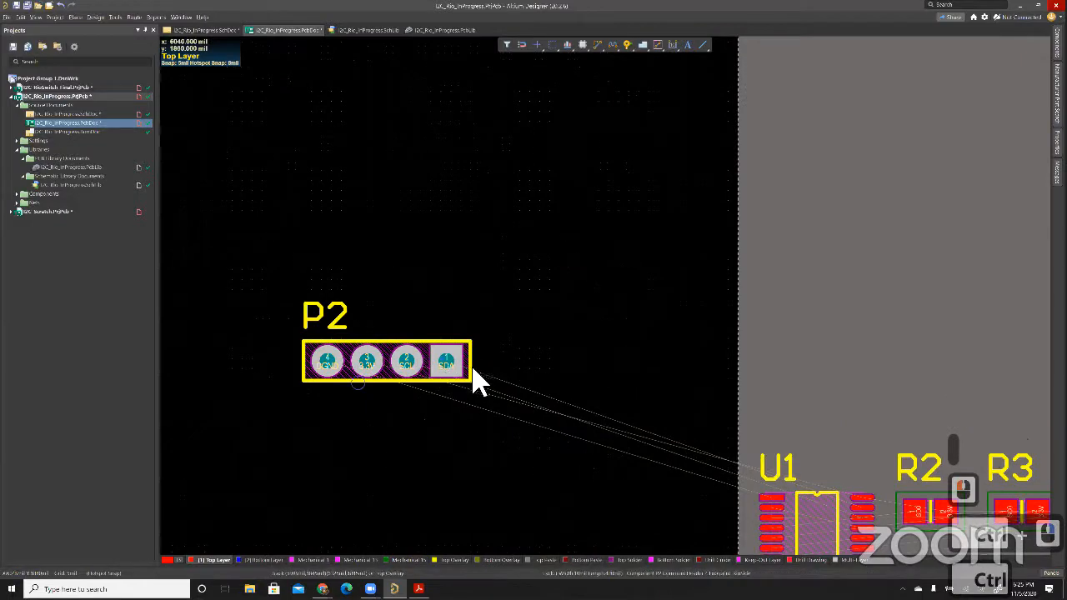
pyautogui.keyDown('ctrl'); pyautogui.scroll(2, 467, 372); pyautogui.keyUp('ctrl')
pyautogui.press('space')
pyautogui.press('space')
pyautogui.moveTo(449, 353); pyautogui.dragTo(471, 365)
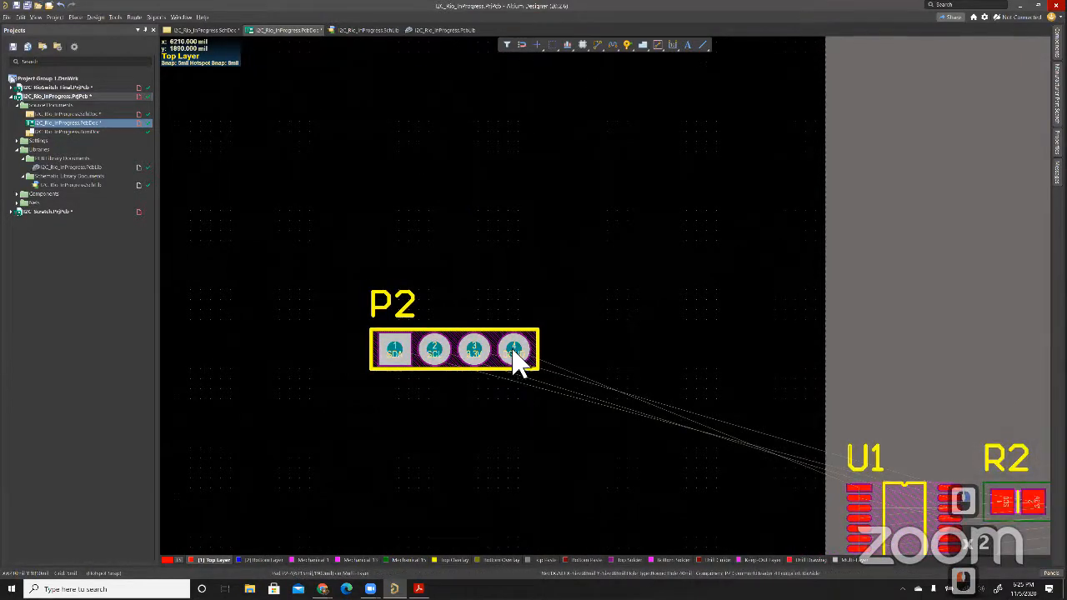
pyautogui.moveTo(514, 361); pyautogui.dragTo(495, 341)
pyautogui.press('space')
pyautogui.press('space')
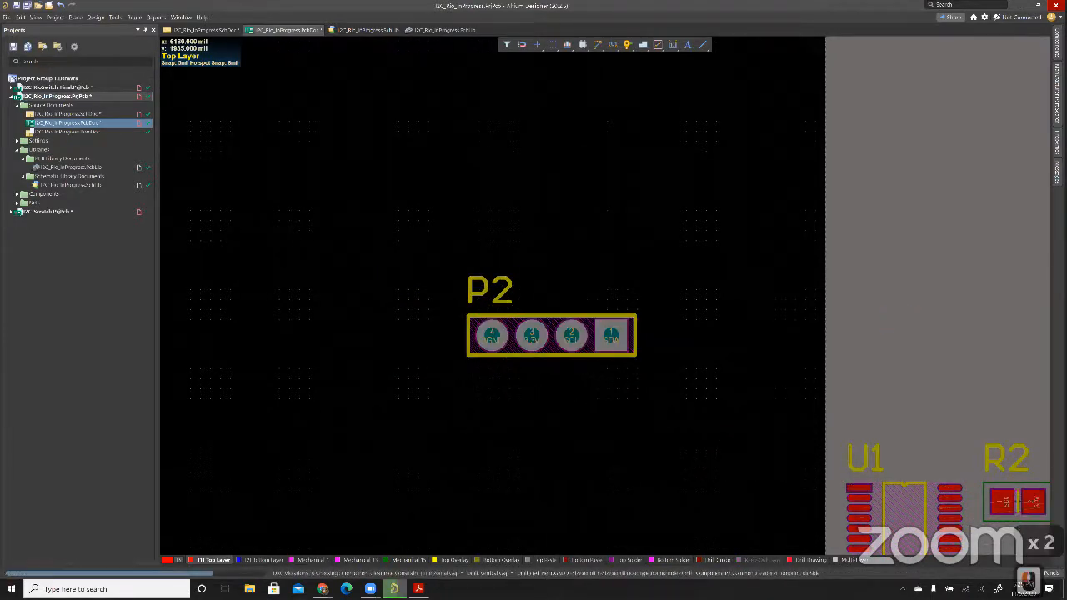
# Switch to the NI roboRIO manual in Chrome, search for i2c, and check the I2C port pinout and its location on the front-panel drawing
pyautogui.click(418, 172)
pyautogui.keyDown('ctrl'); pyautogui.scroll(-4, 532, 291); pyautogui.keyUp('ctrl')
pyautogui.hotkey('ctrl', 'f')
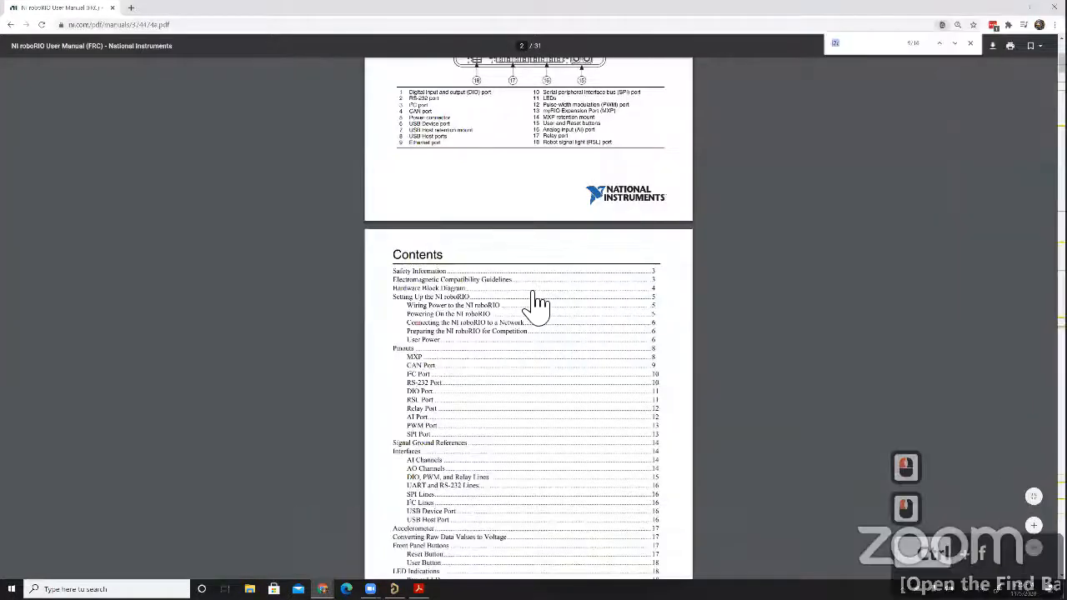
pyautogui.write('i2c')
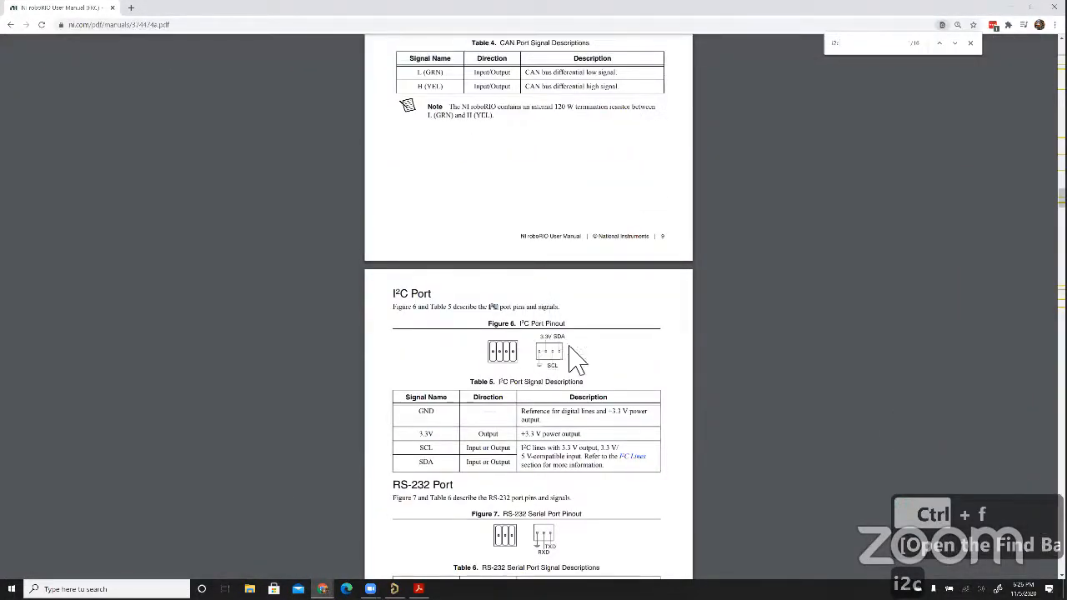
pyautogui.scroll(14, 468, 246)
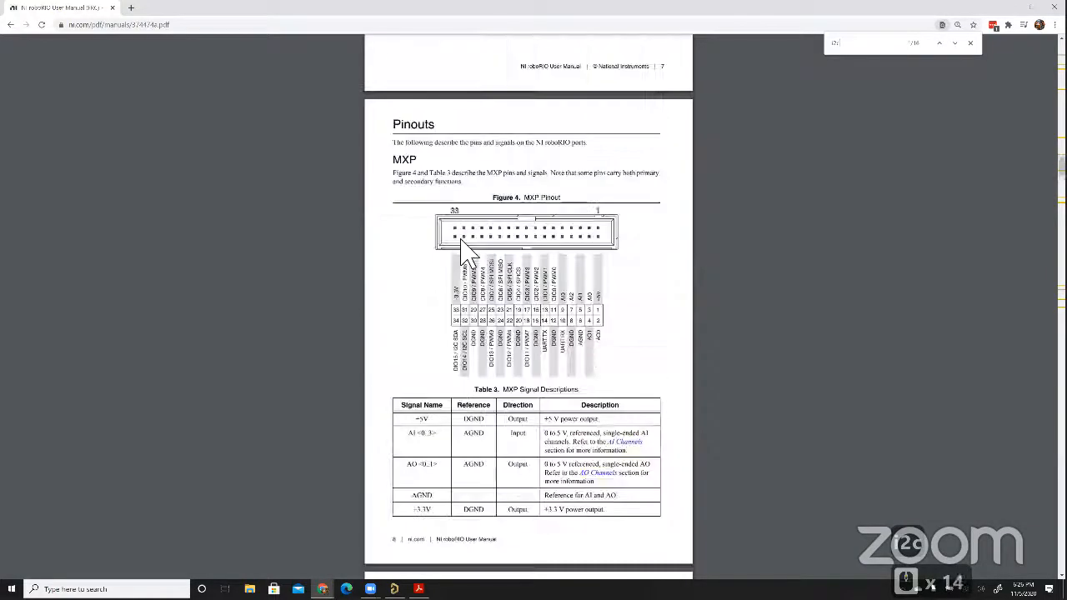
pyautogui.scroll(5, 465, 244)
pyautogui.scroll(20, 461, 241)
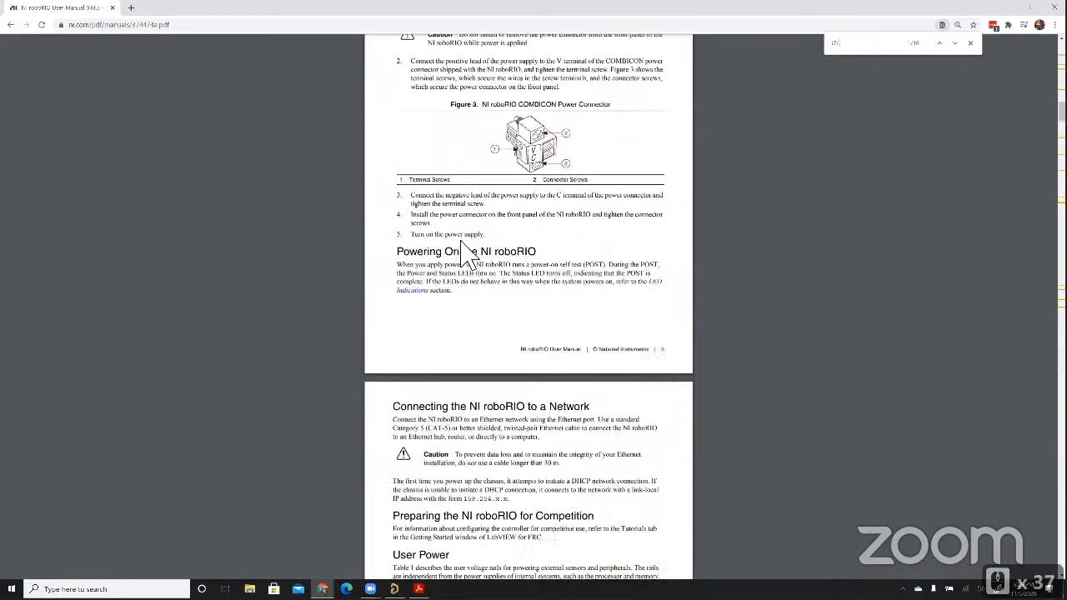
pyautogui.scroll(20, 491, 294)
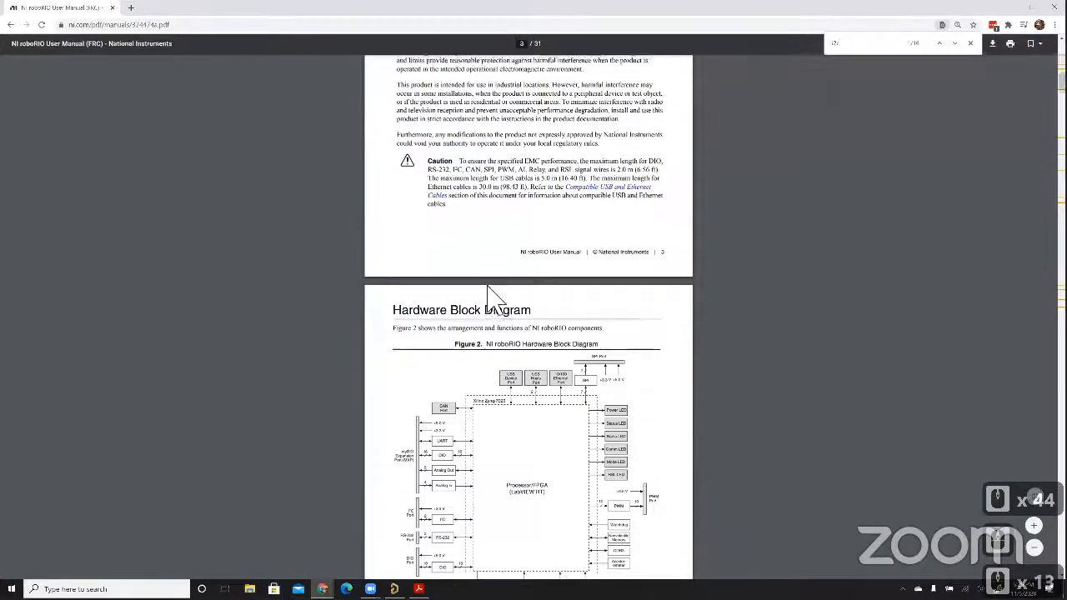
pyautogui.scroll(-1, 494, 295)
pyautogui.keyDown('ctrl'); pyautogui.scroll(7, 495, 295); pyautogui.keyUp('ctrl')
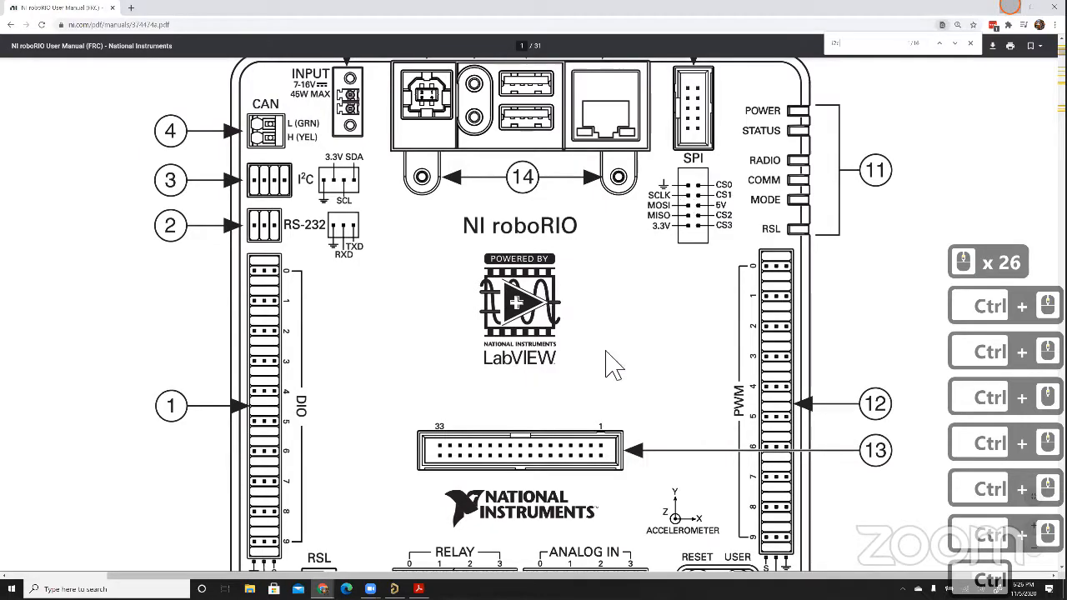
pyautogui.click(1011, 6)
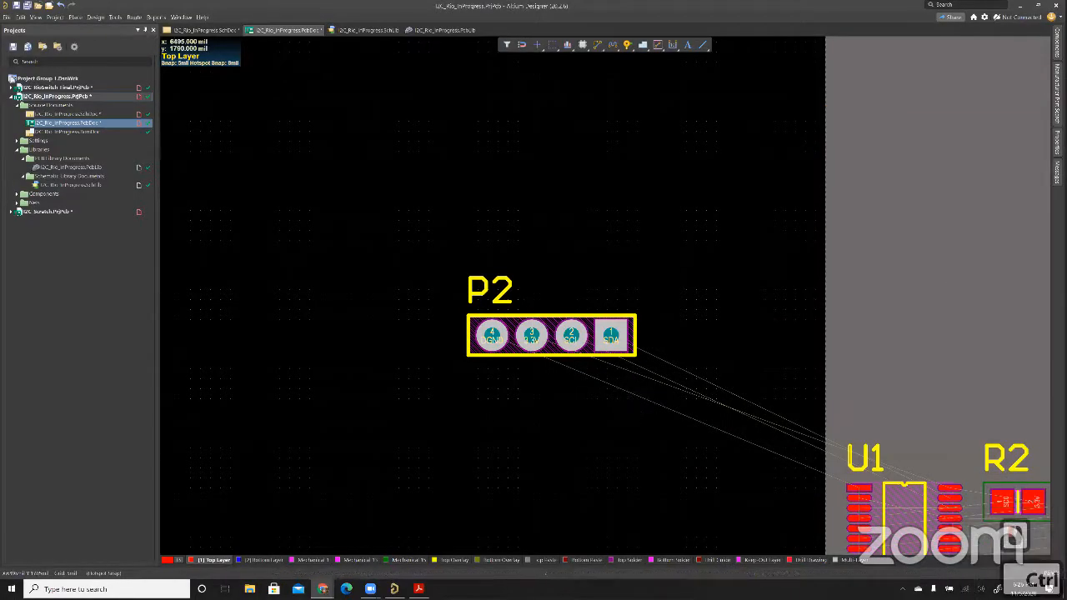
# Back in the PCB layout, move U1 onto the board to the left of P2 and examine the nets on its pads
pyautogui.keyDown('ctrl'); pyautogui.scroll(-5, 614, 400); pyautogui.keyUp('ctrl')
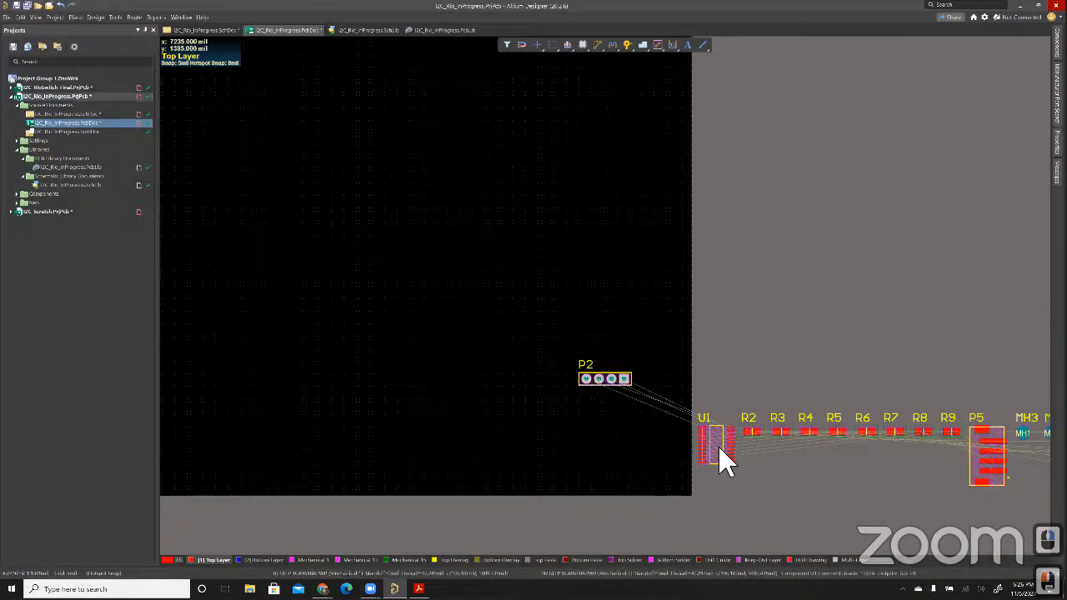
pyautogui.moveTo(721, 459); pyautogui.dragTo(526, 378)
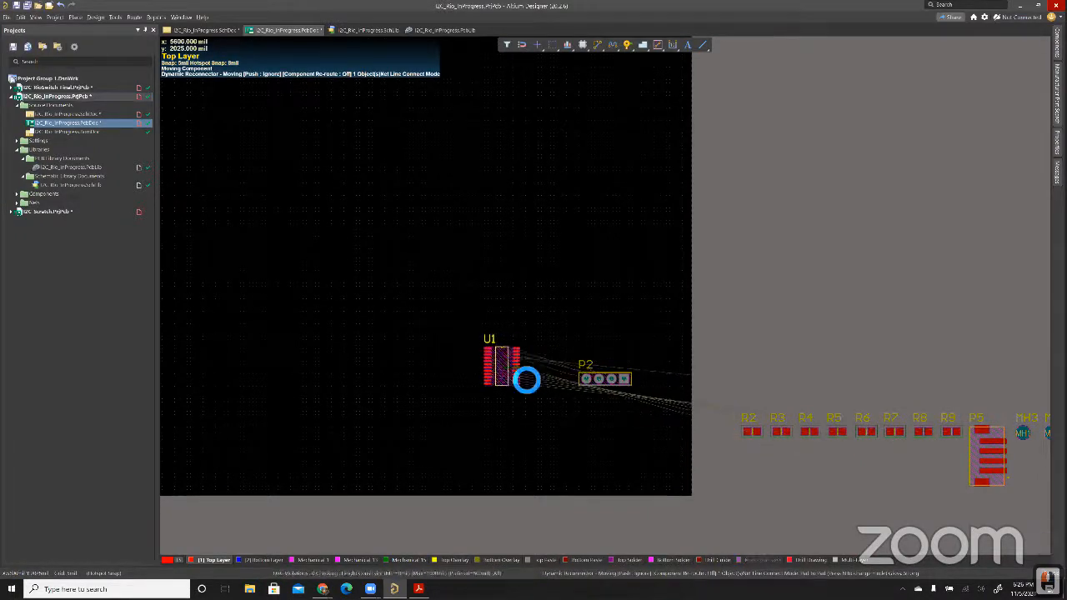
pyautogui.keyDown('ctrl'); pyautogui.scroll(5, 500, 375); pyautogui.keyUp('ctrl')
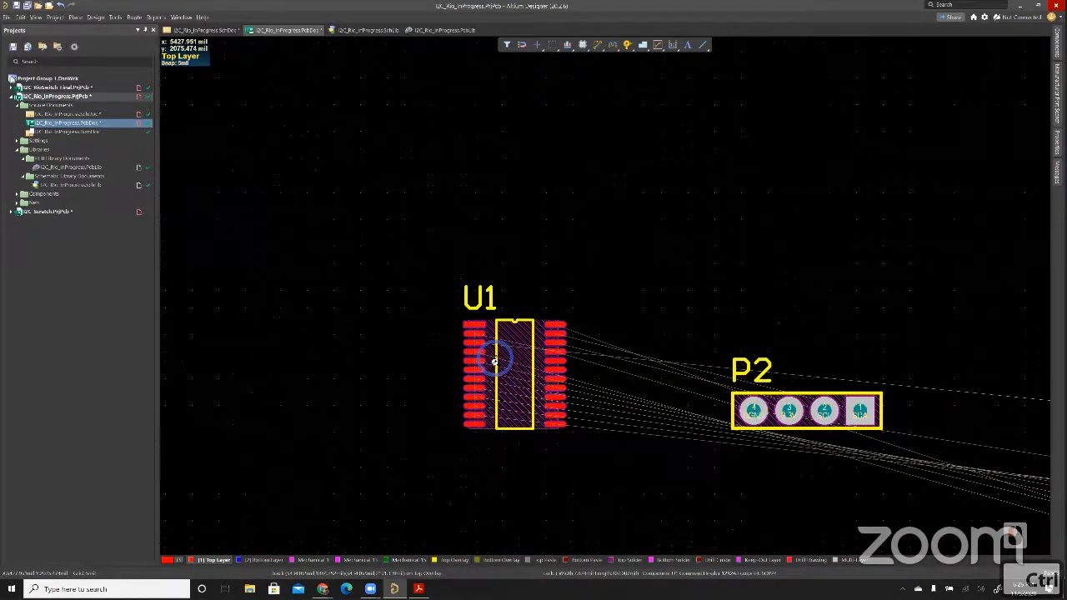
pyautogui.keyDown('ctrl'); pyautogui.scroll(1, 606, 413); pyautogui.keyUp('ctrl')
pyautogui.keyDown('ctrl'); pyautogui.scroll(3, 516, 386); pyautogui.keyUp('ctrl')
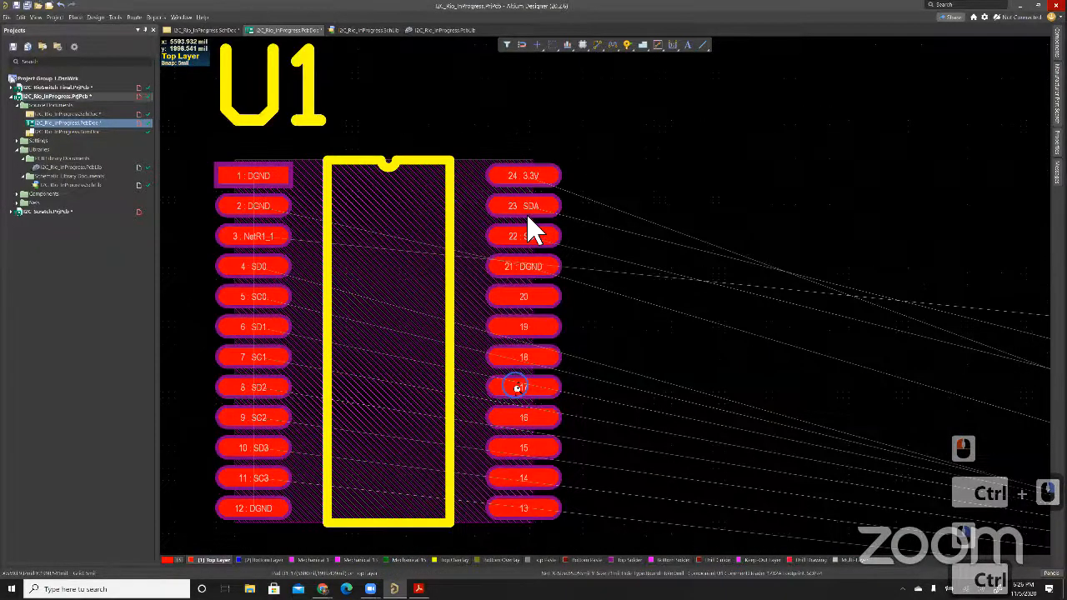
pyautogui.keyDown('ctrl'); pyautogui.scroll(2, 537, 251); pyautogui.keyUp('ctrl')
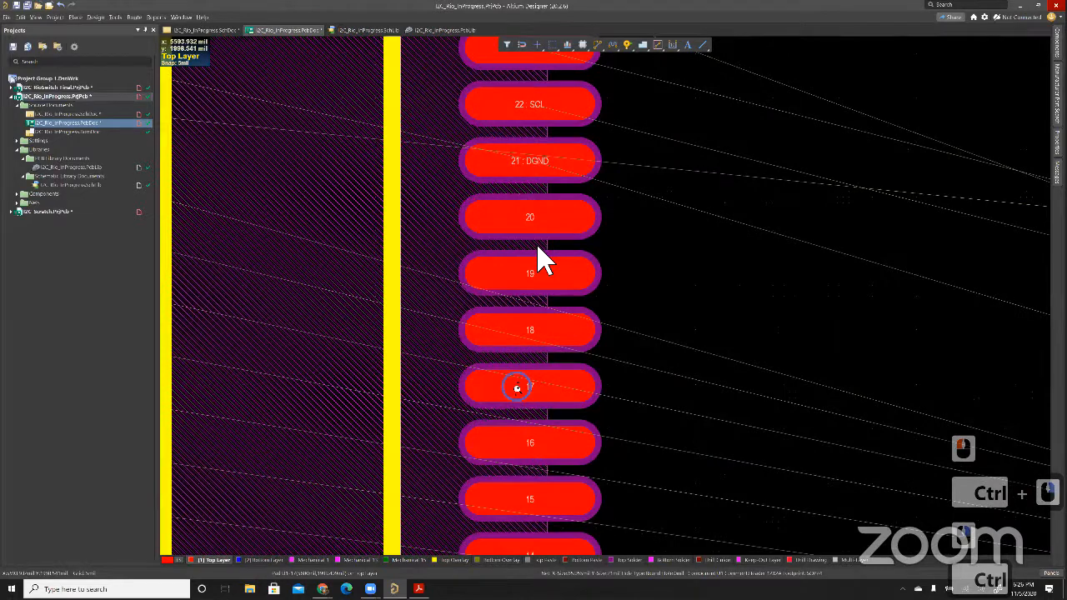
pyautogui.keyDown('ctrl'); pyautogui.scroll(-2, 537, 259); pyautogui.keyUp('ctrl')
pyautogui.moveTo(603, 300); pyautogui.dragTo(541, 296, button='right')
pyautogui.moveTo(629, 294); pyautogui.dragTo(560, 283, button='right')
# Move U1 below header P2 and rotate it 90 degrees so its pad rows run horizontally
pyautogui.keyDown('ctrl'); pyautogui.scroll(-4, 539, 279); pyautogui.keyUp('ctrl')
pyautogui.moveTo(473, 302); pyautogui.dragTo(754, 488)
pyautogui.press('space')
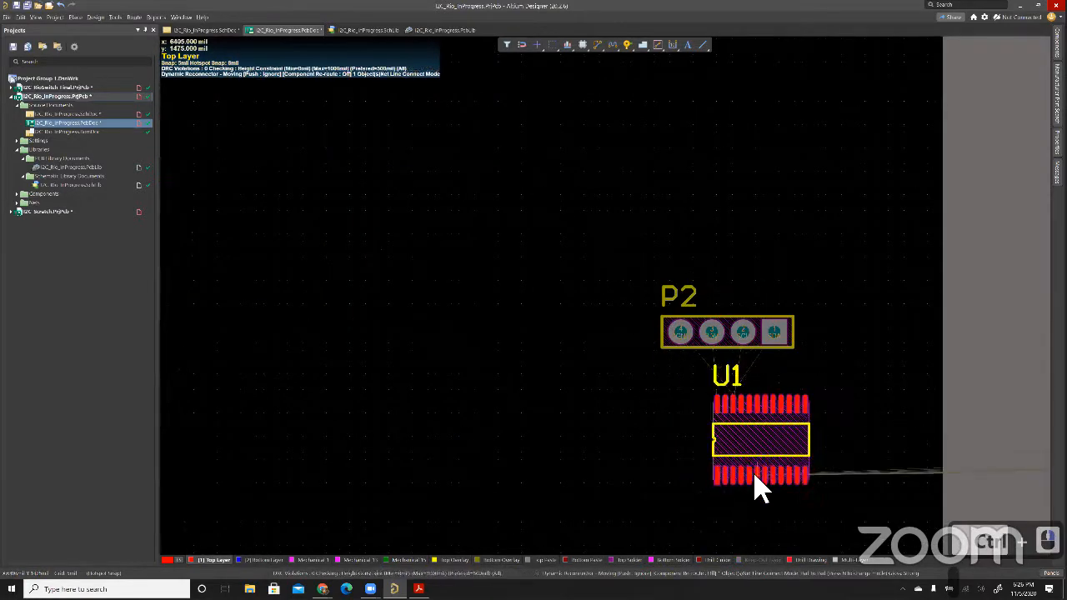
# Examine the connection lines running from U1 to header P2 and to the unplaced resistors and headers
pyautogui.moveTo(870, 406); pyautogui.dragTo(782, 393, button='right')
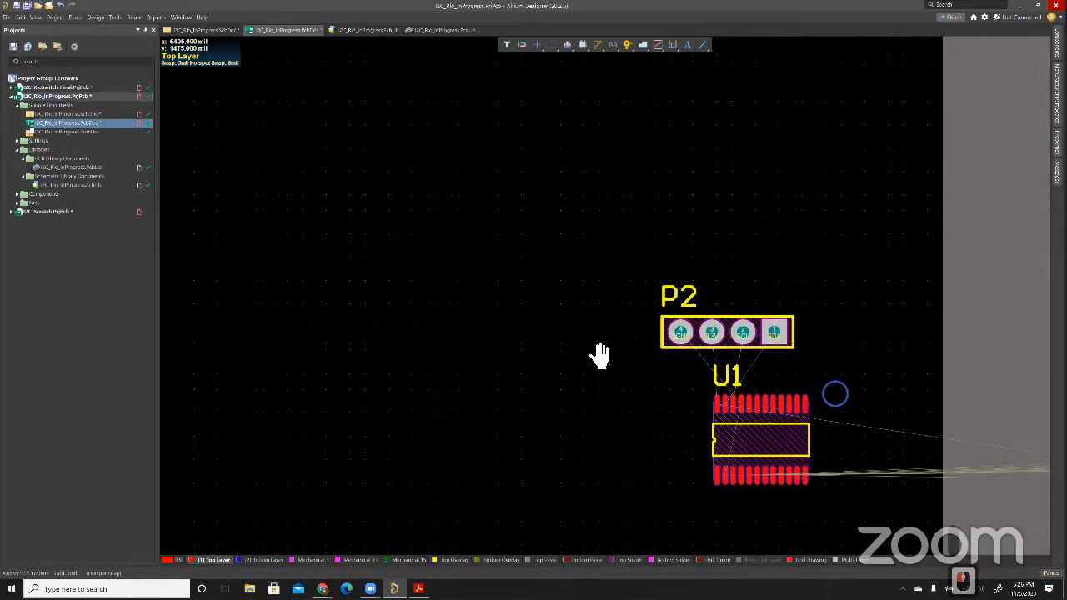
pyautogui.moveTo(600, 356); pyautogui.dragTo(528, 300, button='right')
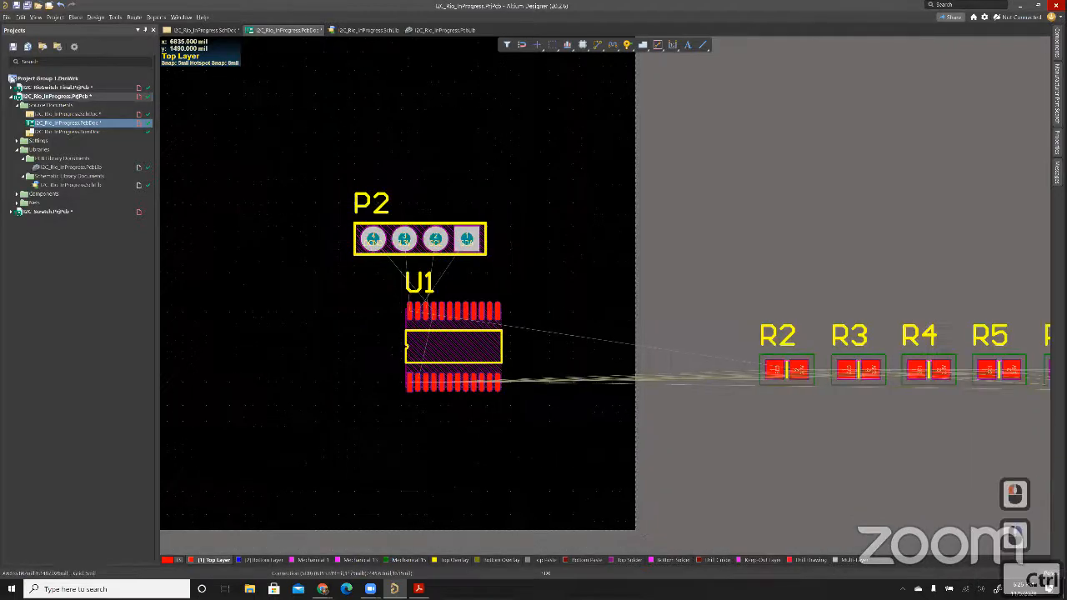
pyautogui.keyDown('ctrl'); pyautogui.scroll(-4, 586, 381); pyautogui.keyUp('ctrl')
pyautogui.moveTo(1007, 416); pyautogui.dragTo(734, 423, button='right')
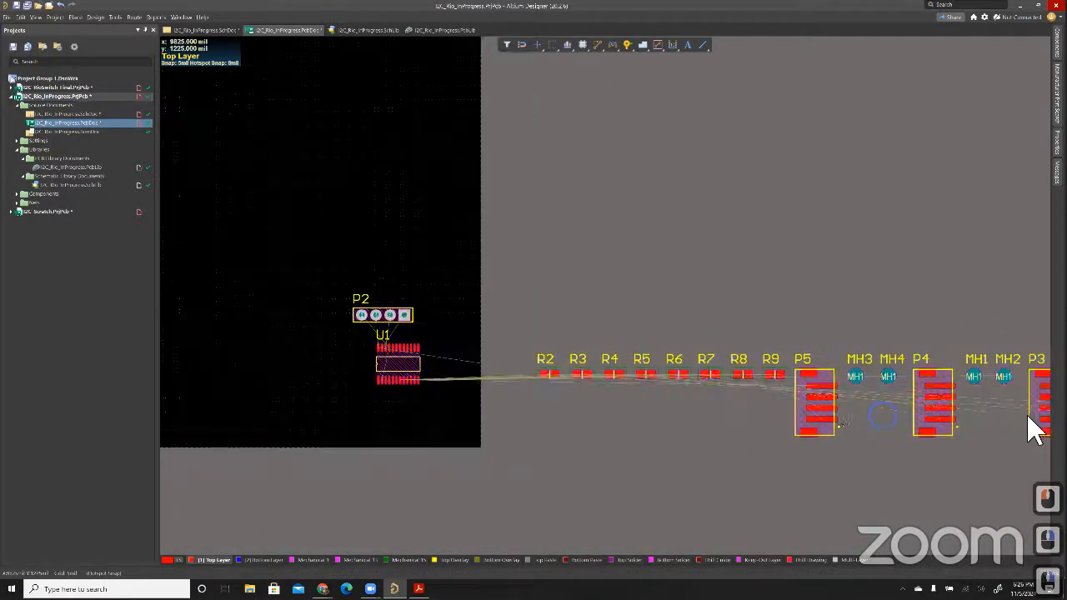
pyautogui.keyDown('ctrl'); pyautogui.scroll(3, 278, 381); pyautogui.keyUp('ctrl')
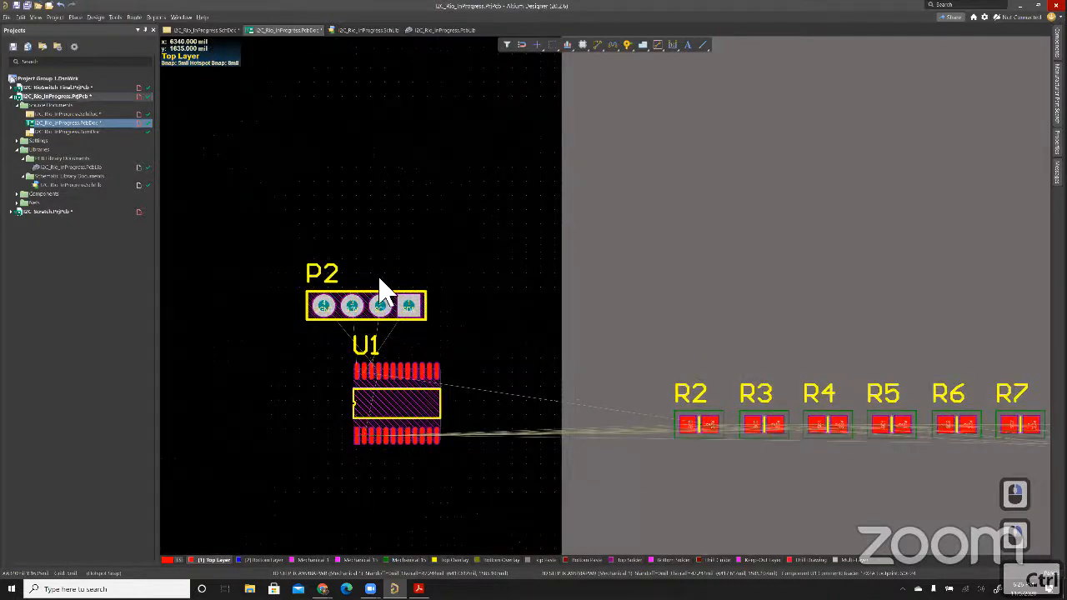
pyautogui.keyDown('ctrl'); pyautogui.scroll(1, 375, 293); pyautogui.keyUp('ctrl')
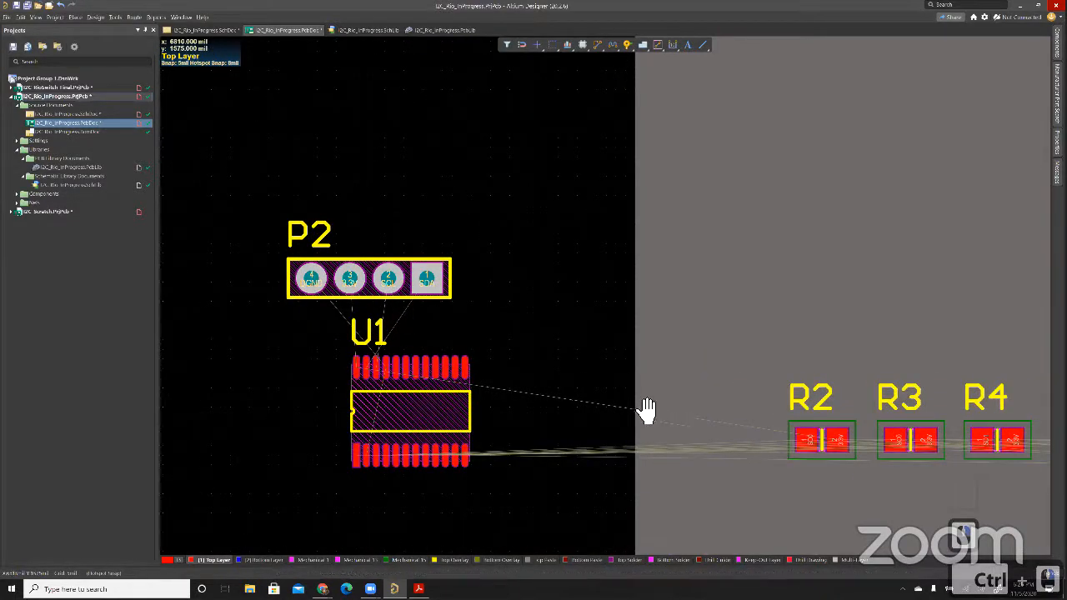
pyautogui.keyDown('shift'); pyautogui.hscroll(-2, 459, 345); pyautogui.keyUp('shift')
pyautogui.moveTo(706, 392); pyautogui.dragTo(713, 390, button='right')
# Move U1 back to the left of P2 with its pad rows vertical, and shift P2 slightly to the right
pyautogui.moveTo(578, 342); pyautogui.dragTo(350, 313)
pyautogui.press('space')
pyautogui.press('space')
pyautogui.press('space')
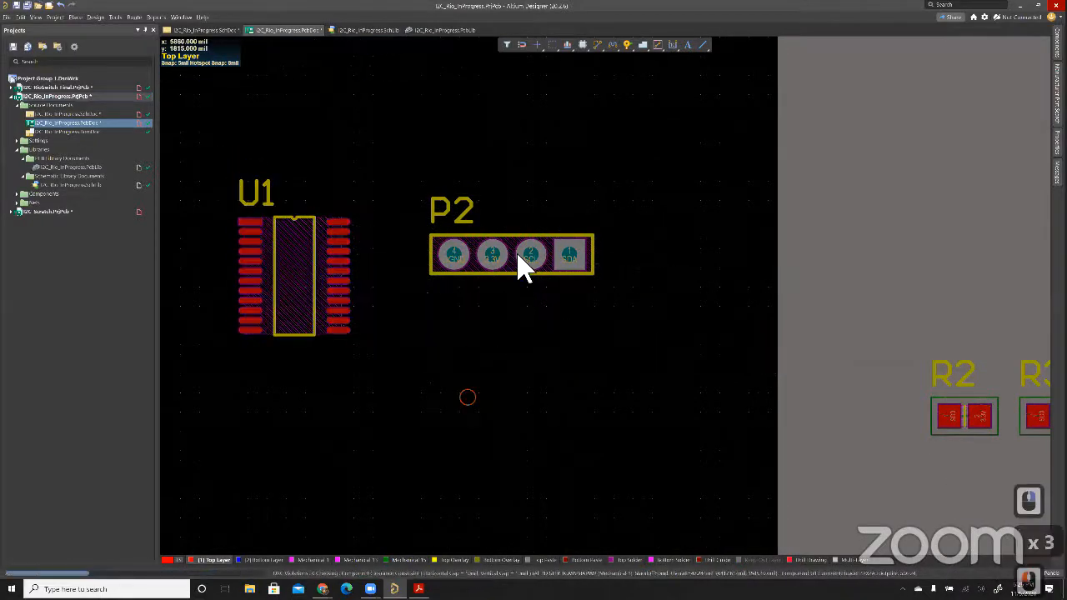
pyautogui.moveTo(541, 269); pyautogui.dragTo(539, 259)
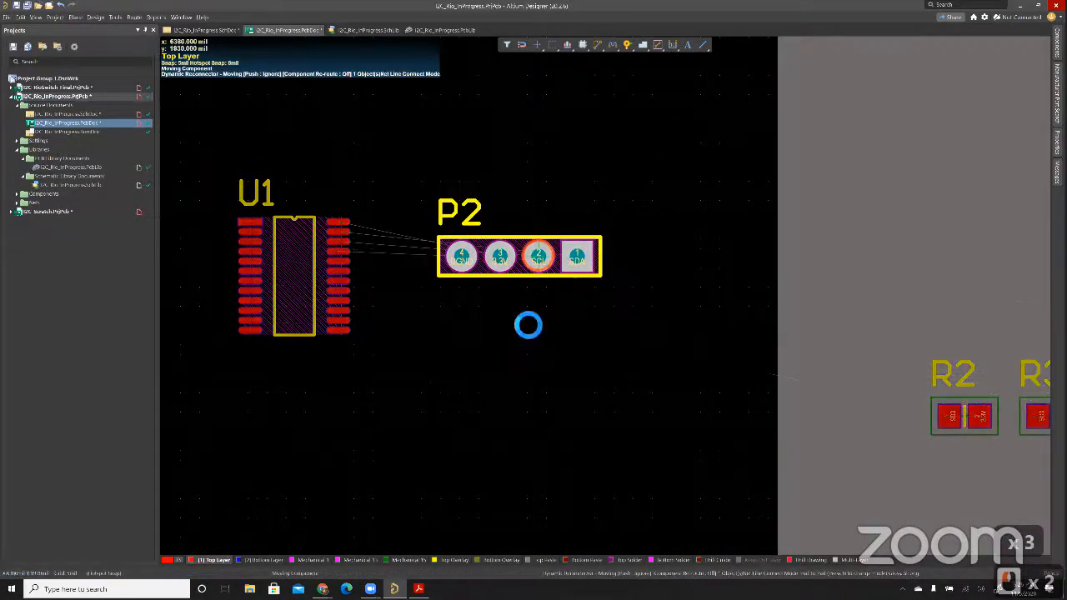
pyautogui.rightClick(517, 319)
pyautogui.rightClick(760, 254)
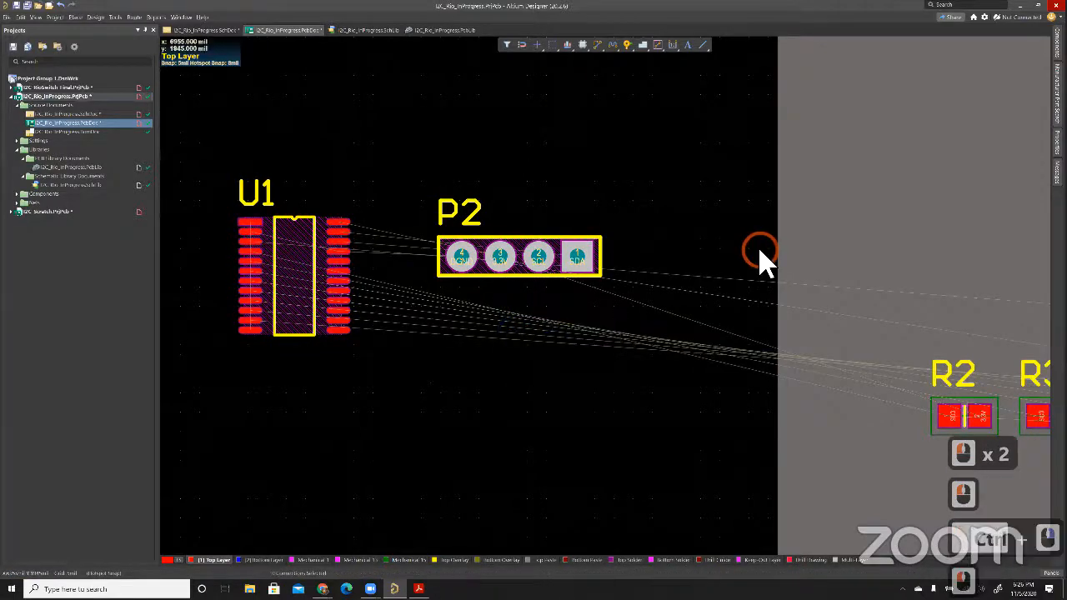
# Inspect the board and its components in 3D and return to the 2D layout
pyautogui.press('3')
pyautogui.keyDown('ctrl'); pyautogui.scroll(-4, 771, 366); pyautogui.keyUp('ctrl')
pyautogui.moveTo(603, 341); pyautogui.dragTo(393, 354, button='right')
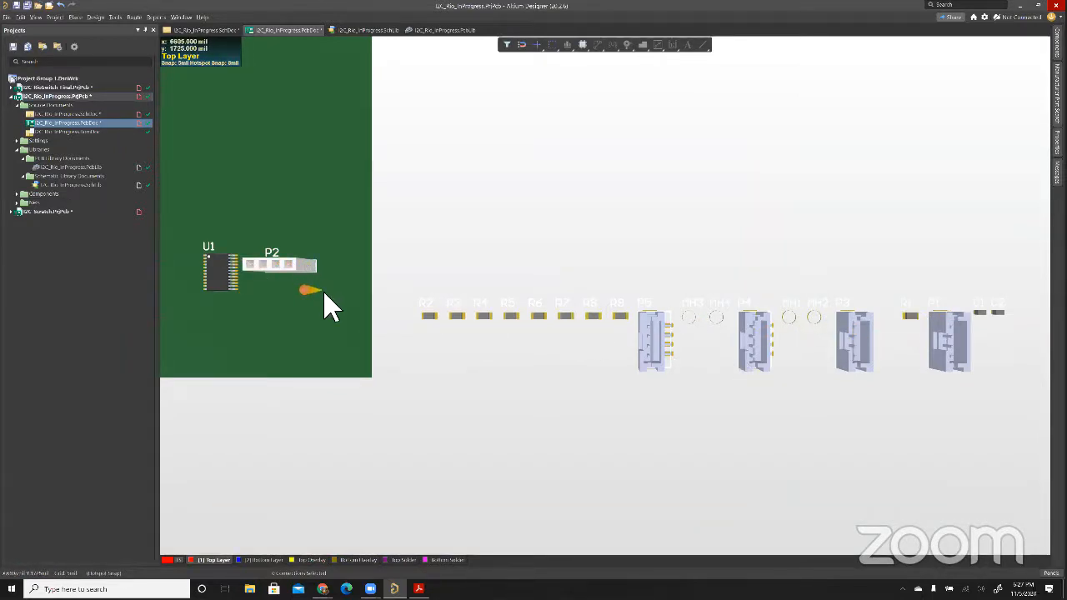
pyautogui.press('Escape')
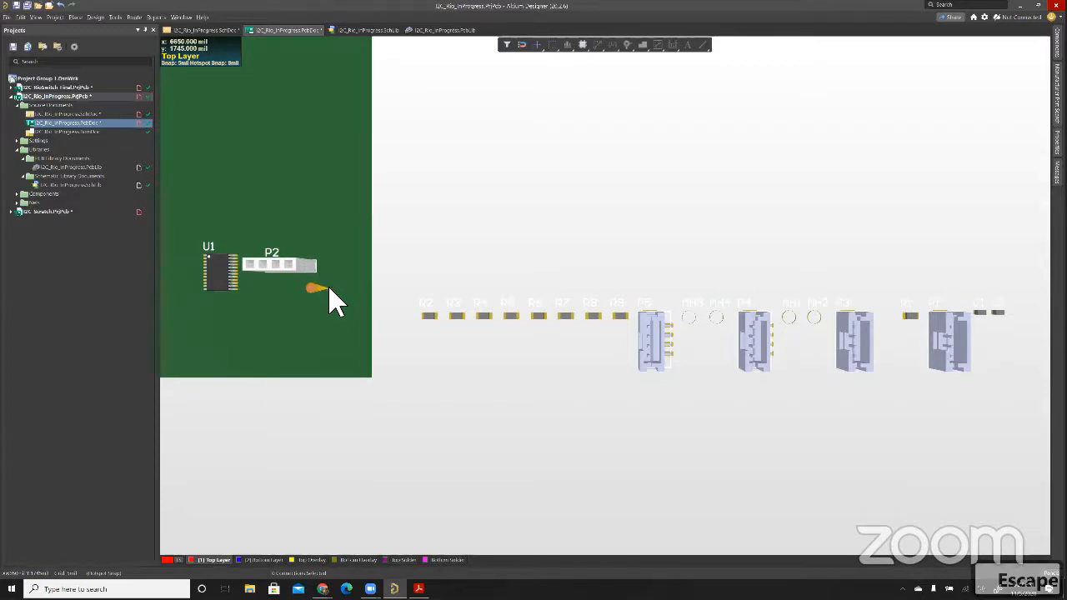
pyautogui.press('2')
pyautogui.scroll(3, 534, 277)
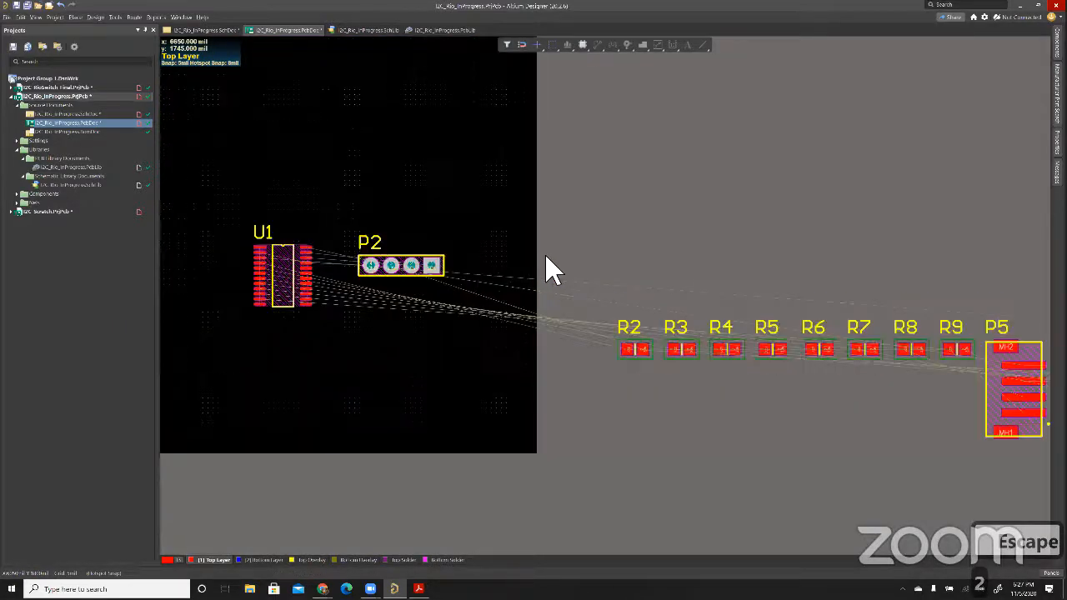
# Try mirroring header P2 horizontally while moving it, and flip it back
pyautogui.scroll(3, 550, 269)
pyautogui.moveTo(548, 267); pyautogui.dragTo(546, 268)
pyautogui.press('x')
pyautogui.press('x')
pyautogui.click(546, 263)
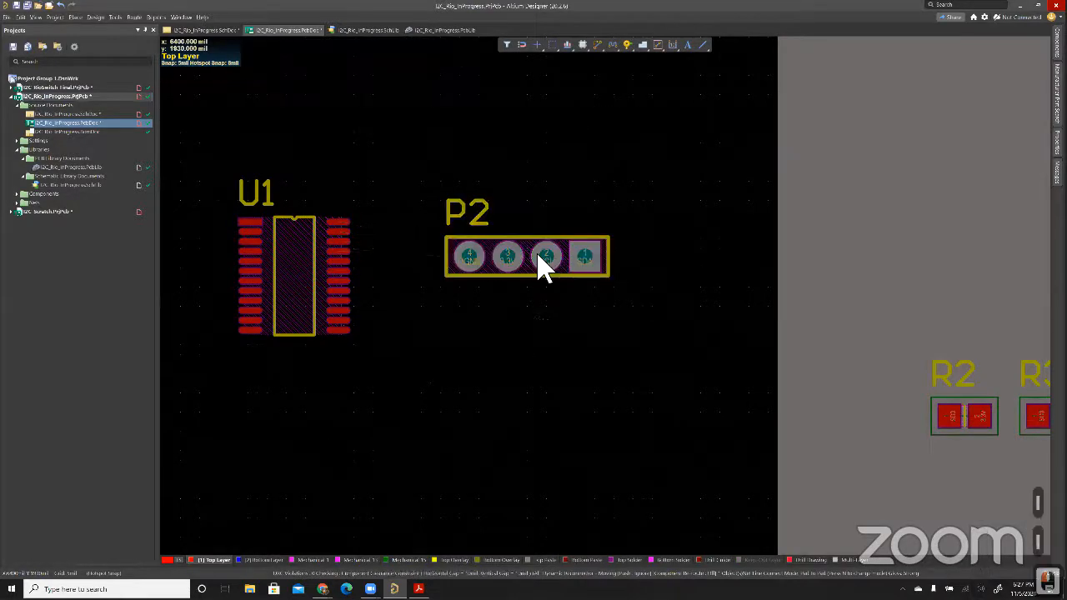
# Review the component actions available for header P2, and mirror P2 horizontally
pyautogui.rightClick(544, 270)
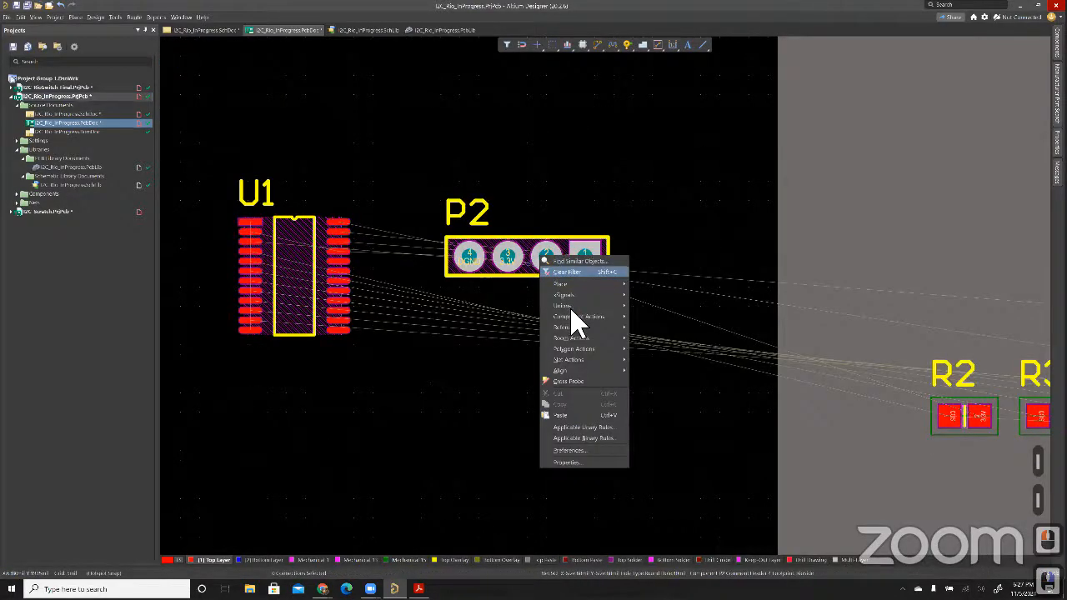
pyautogui.moveTo(579, 317)
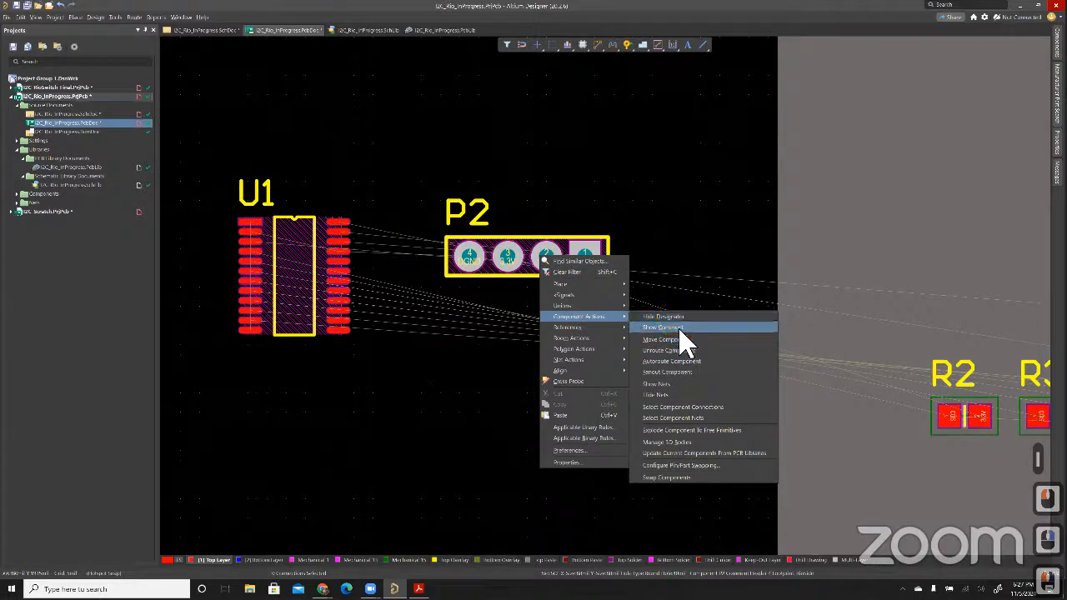
pyautogui.press('Escape')
pyautogui.press('Escape')
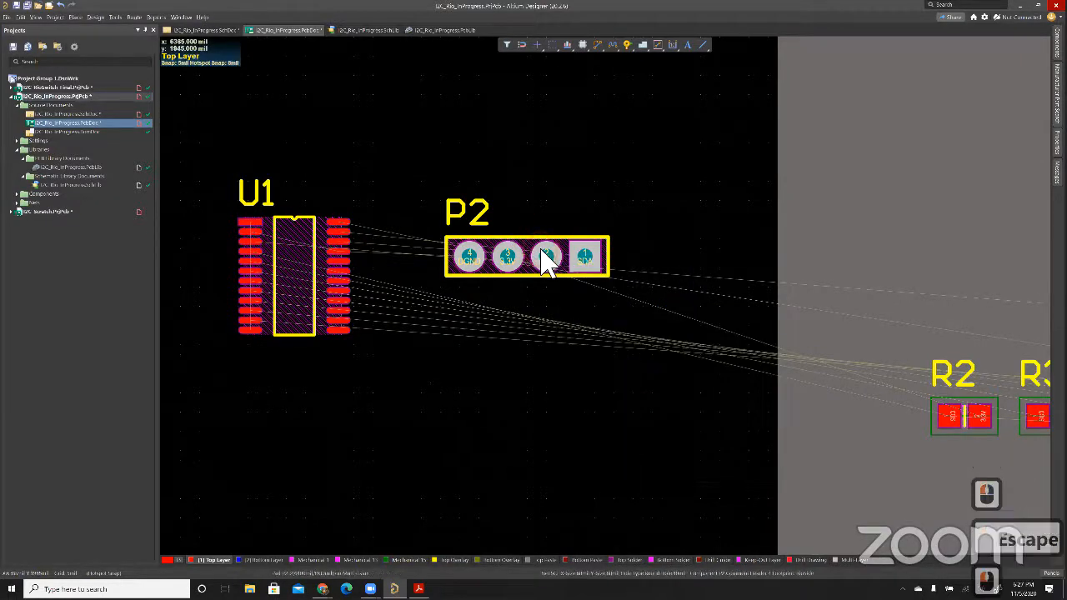
pyautogui.moveTo(543, 260); pyautogui.dragTo(546, 256)
pyautogui.press('x')
# Open the online Altium Designer documentation on shortcut keys
pyautogui.click(203, 16)
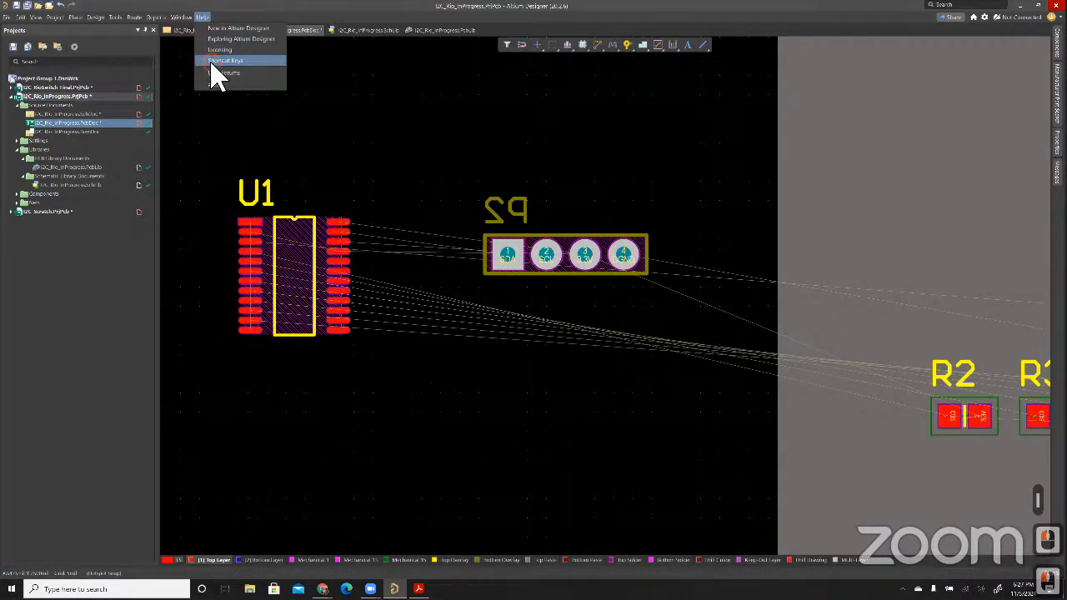
pyautogui.click(212, 62)
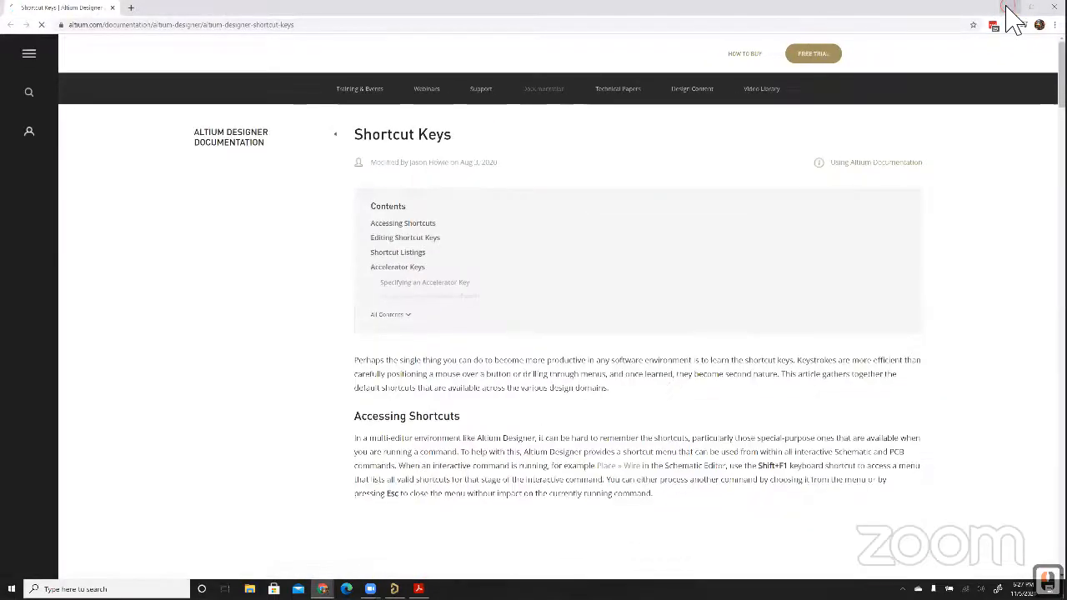
# Minimize the browser's shortcut documentation and return to the Altium Designer PCB layout around U1 and P2
pyautogui.click(1007, 6)
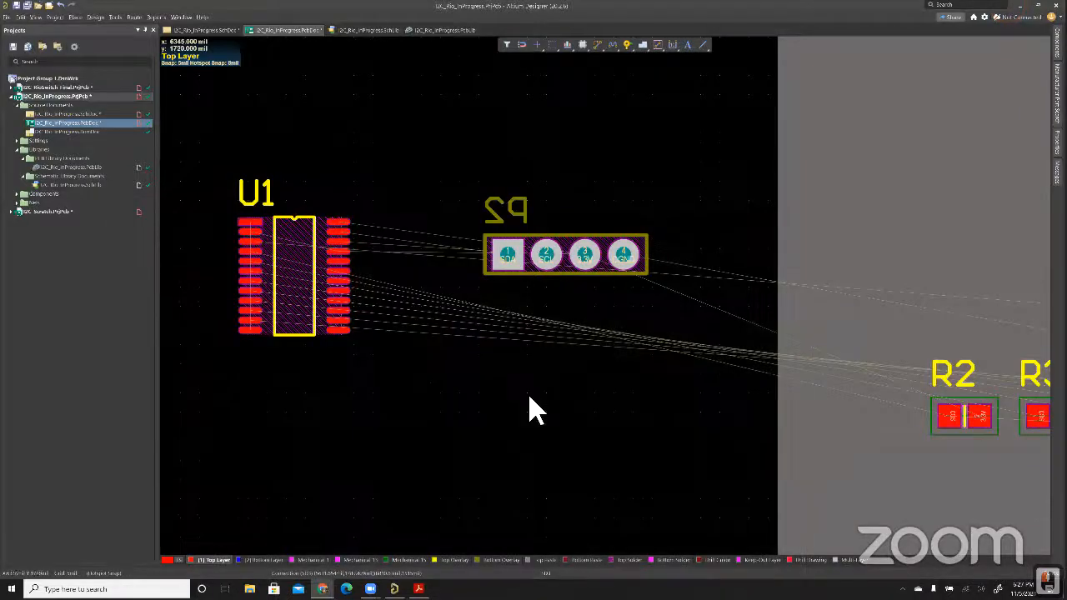
pyautogui.click(528, 398)
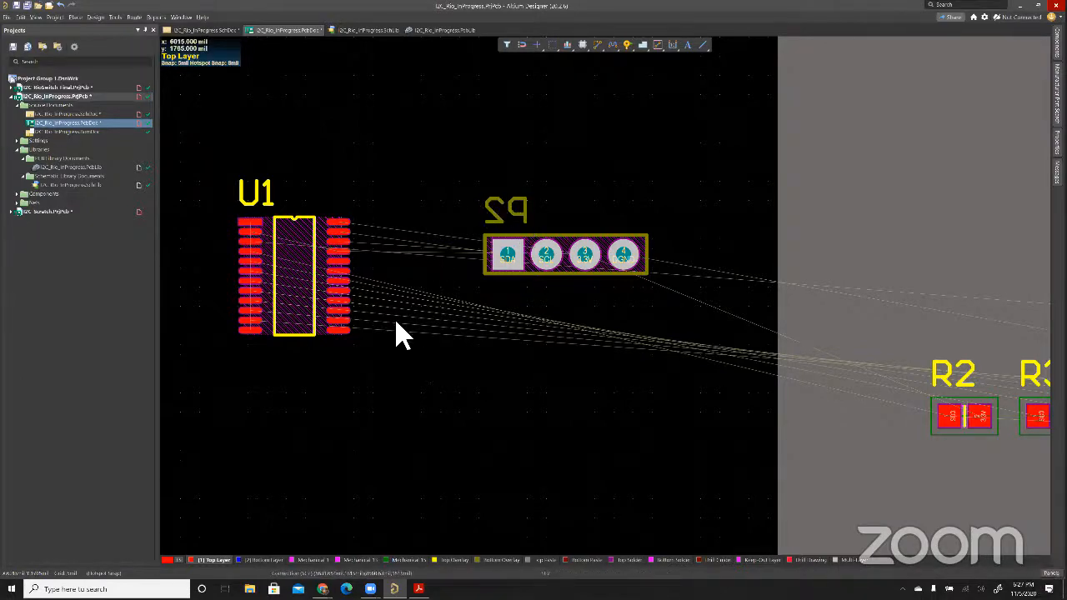
pyautogui.press('ctrl')
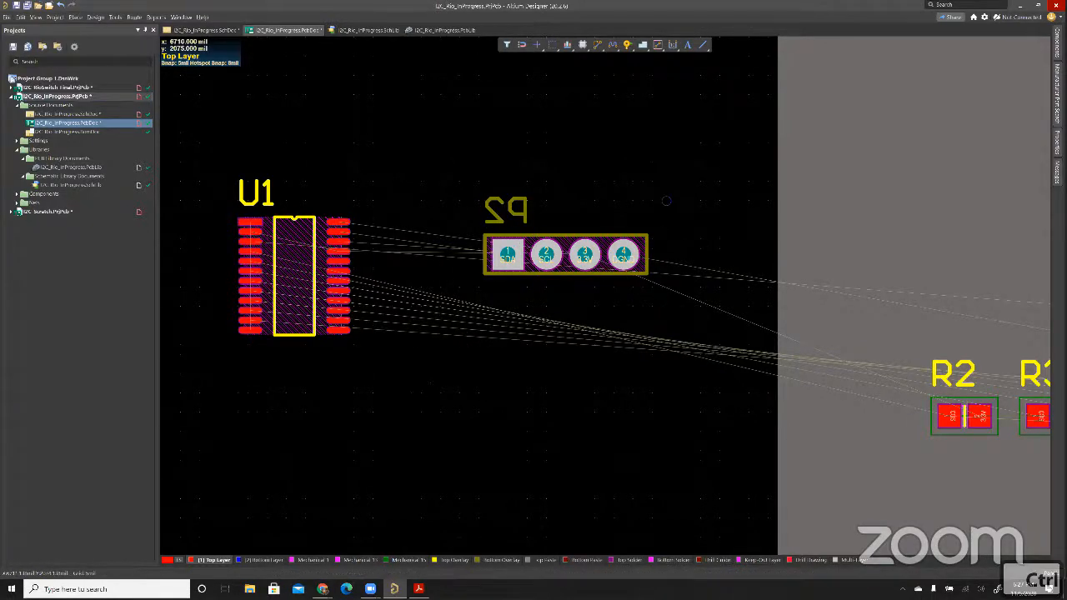
pyautogui.keyDown('ctrl'); pyautogui.scroll(-3, 567, 190); pyautogui.keyUp('ctrl')
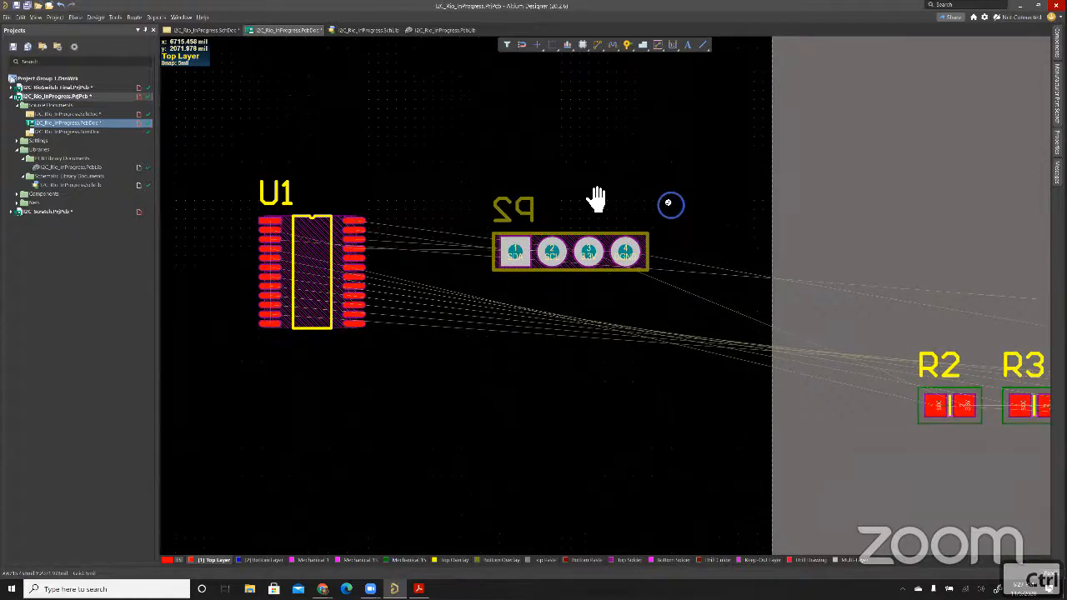
pyautogui.moveTo(668, 202); pyautogui.dragTo(818, 256, button='right')
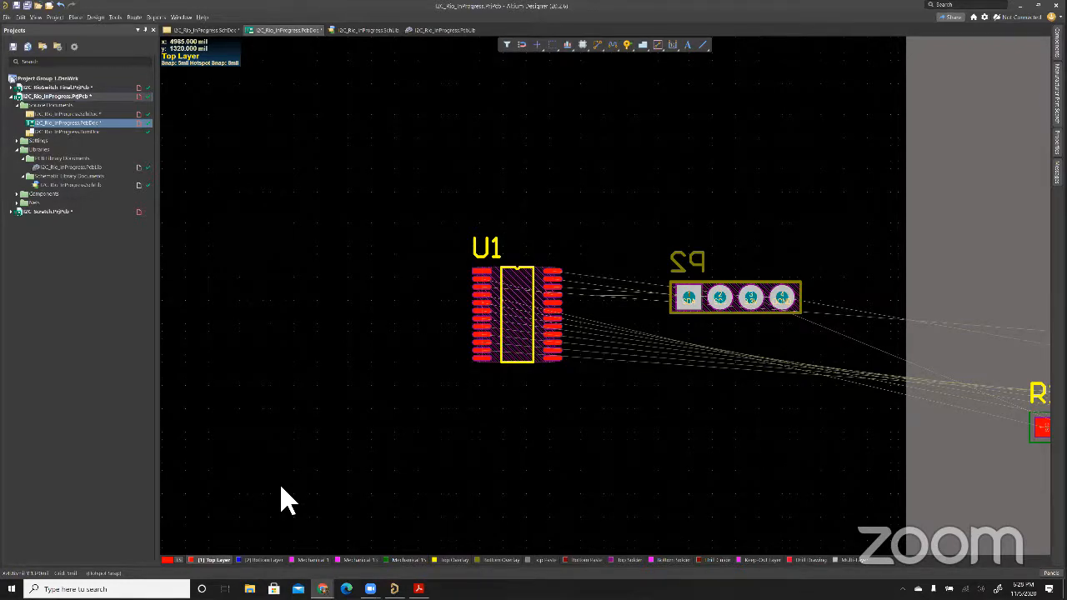
# Make the Bottom Layer, Top Overlay and Bottom Overlay active in turn to examine the outlines and designators of U1 and P2
pyautogui.click(254, 560)
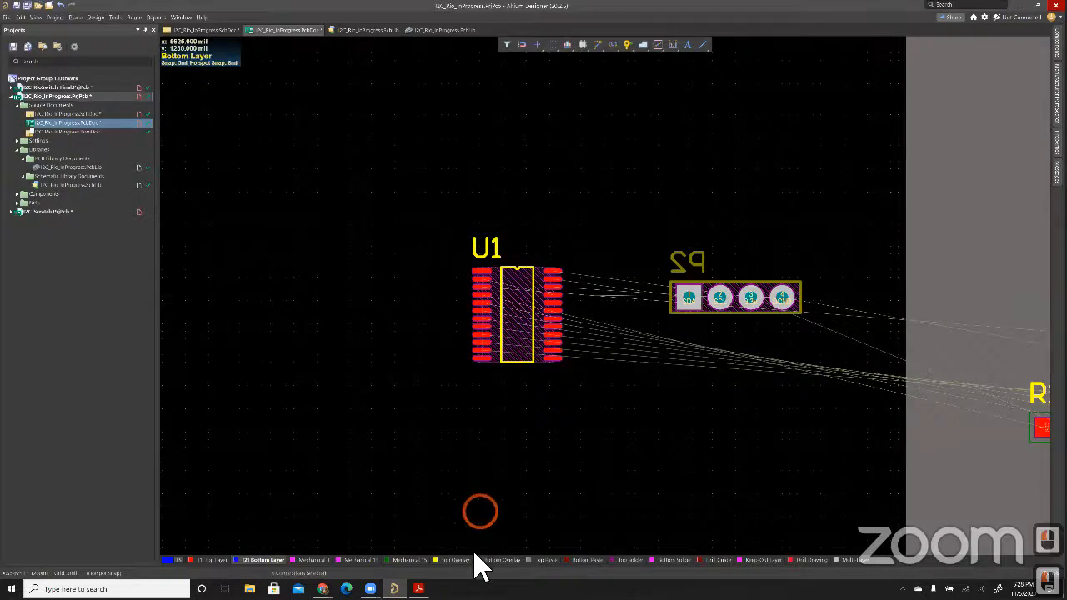
pyautogui.click(455, 561)
pyautogui.click(490, 264)
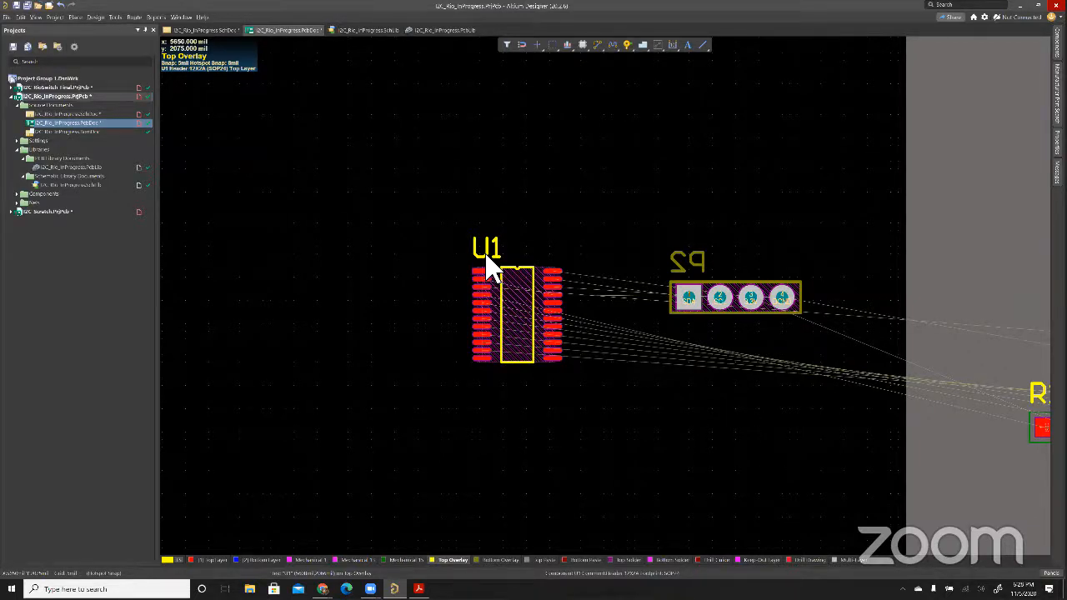
pyautogui.click(488, 560)
pyautogui.click(446, 560)
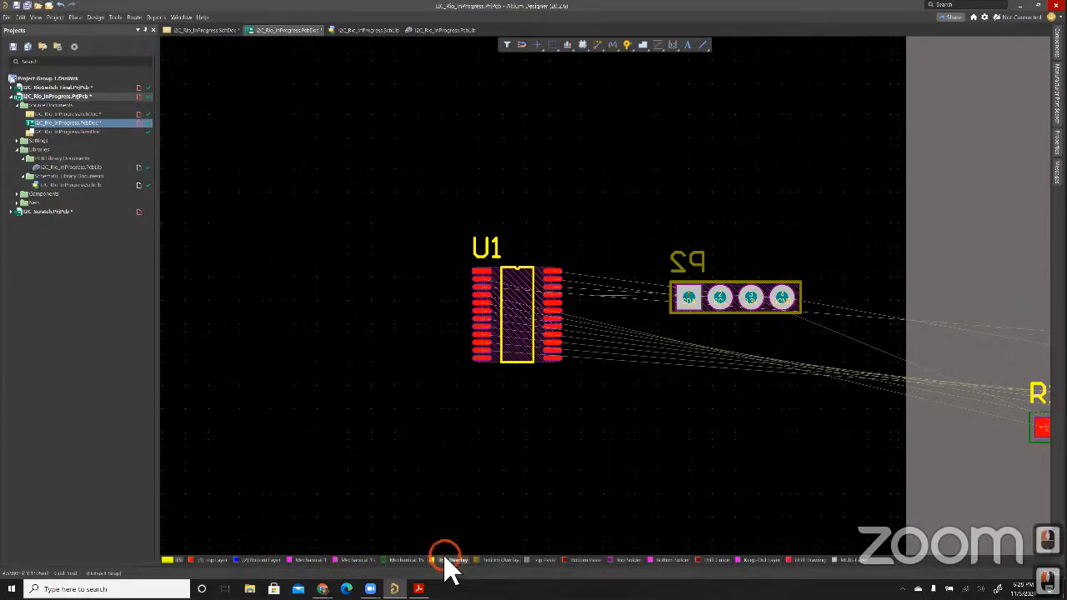
pyautogui.click(499, 559)
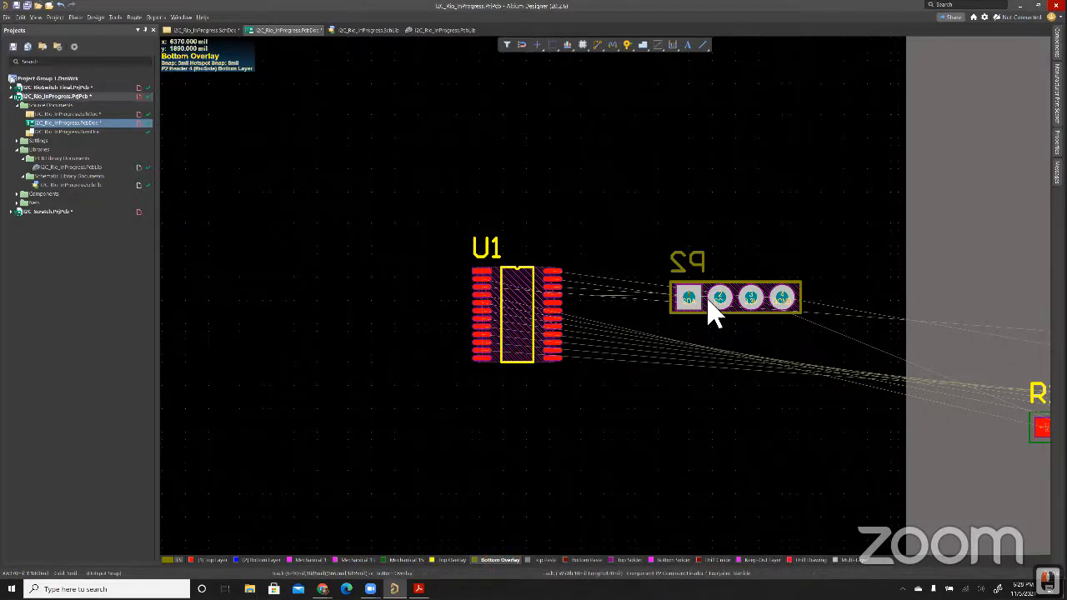
pyautogui.rightClick(653, 390)
pyautogui.moveTo(642, 386); pyautogui.dragTo(630, 383, button='right')
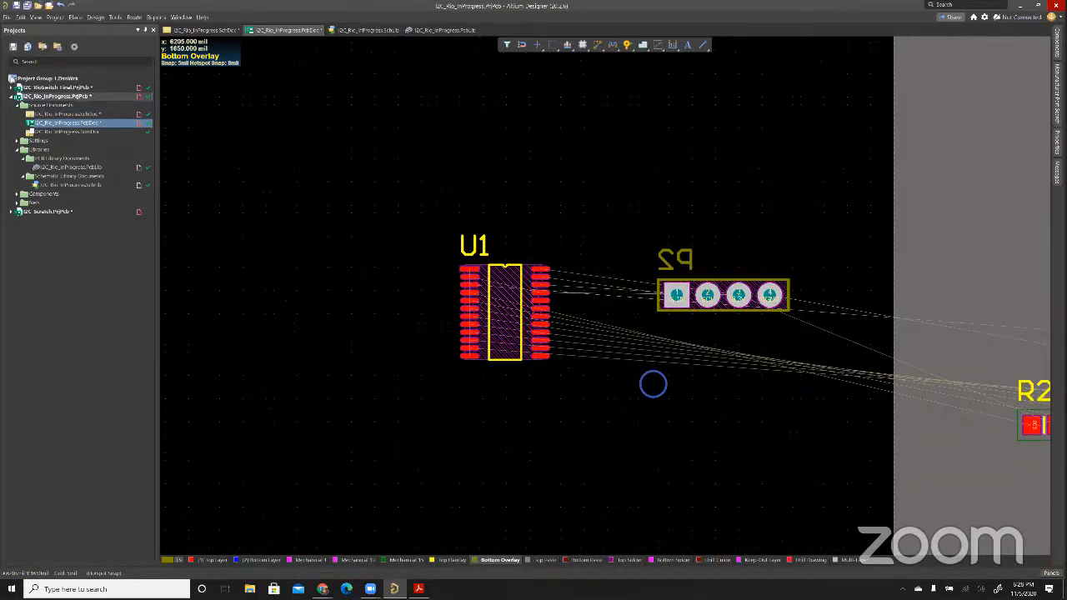
# Make Mechanical 1 and Top Solder active in turn and examine the solder mask shapes on U1's pads
pyautogui.click(310, 559)
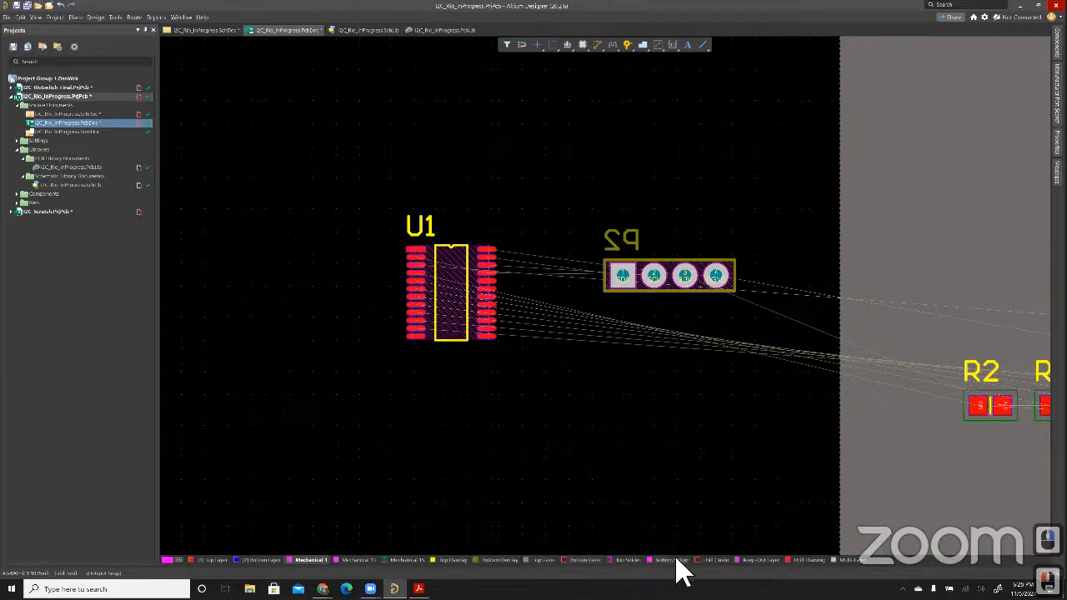
pyautogui.click(630, 559)
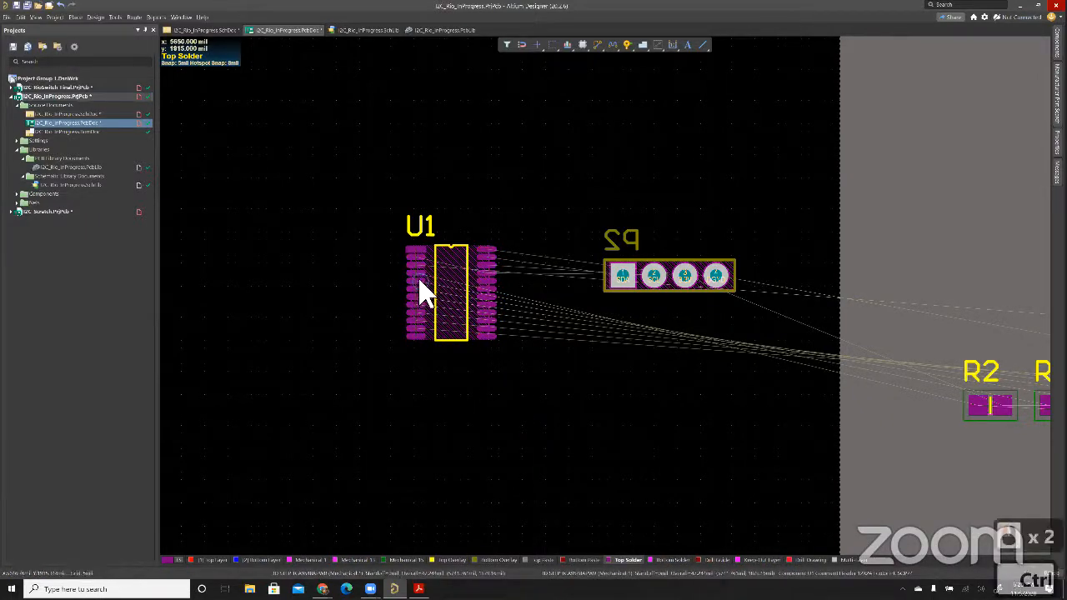
pyautogui.keyDown('ctrl'); pyautogui.scroll(1, 419, 282); pyautogui.keyUp('ctrl')
pyautogui.keyDown('ctrl'); pyautogui.scroll(1, 419, 280); pyautogui.keyUp('ctrl')
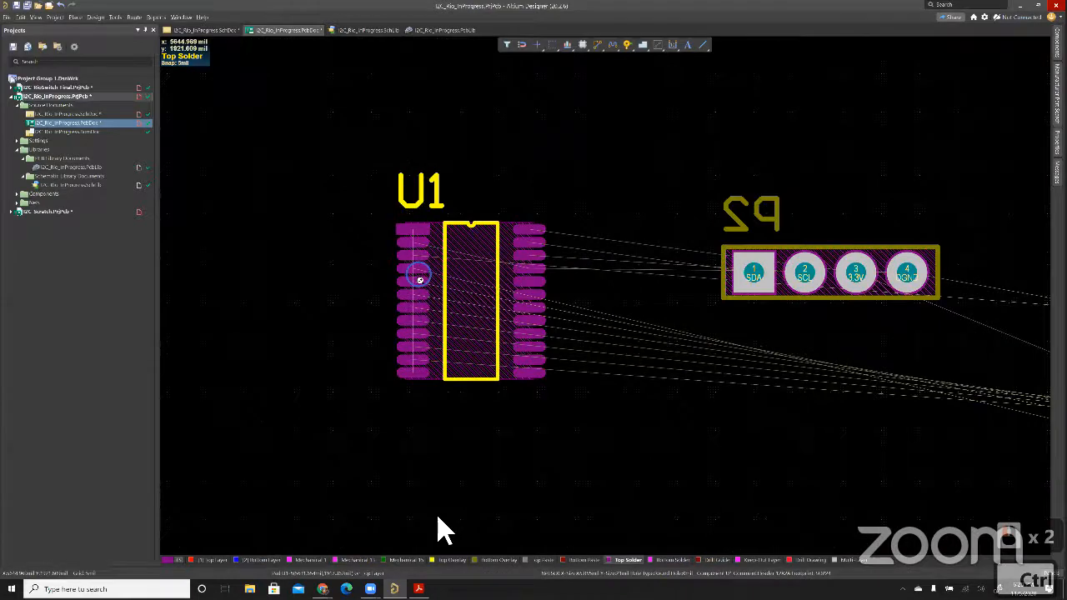
# Return to the Top Layer and examine the solder mask border around U1's pads at close range
pyautogui.click(211, 560)
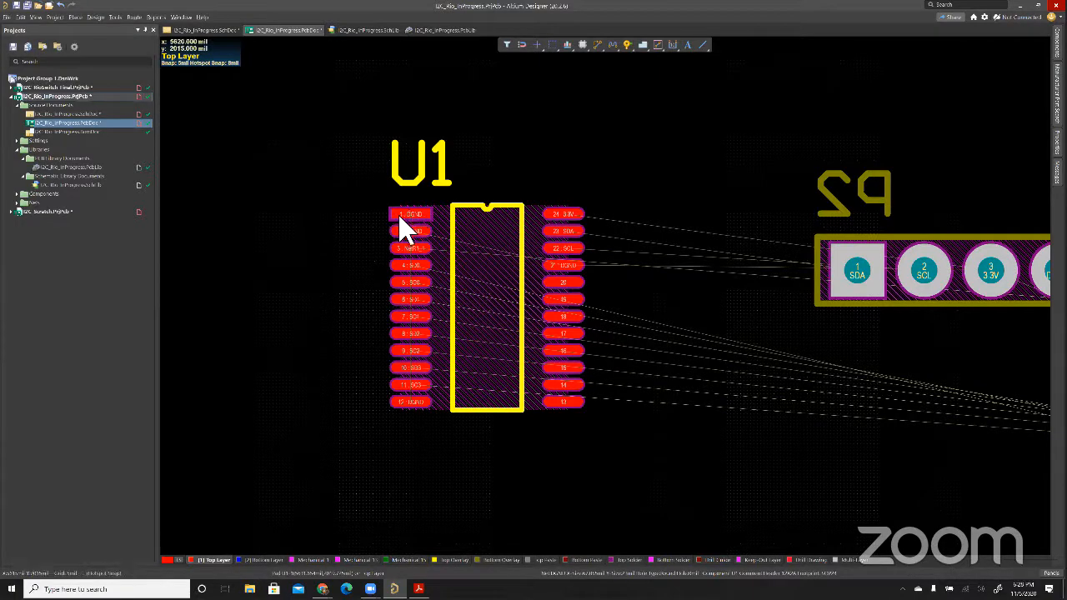
pyautogui.press('ctrl')
pyautogui.keyDown('ctrl'); pyautogui.scroll(1, 401, 215); pyautogui.keyUp('ctrl')
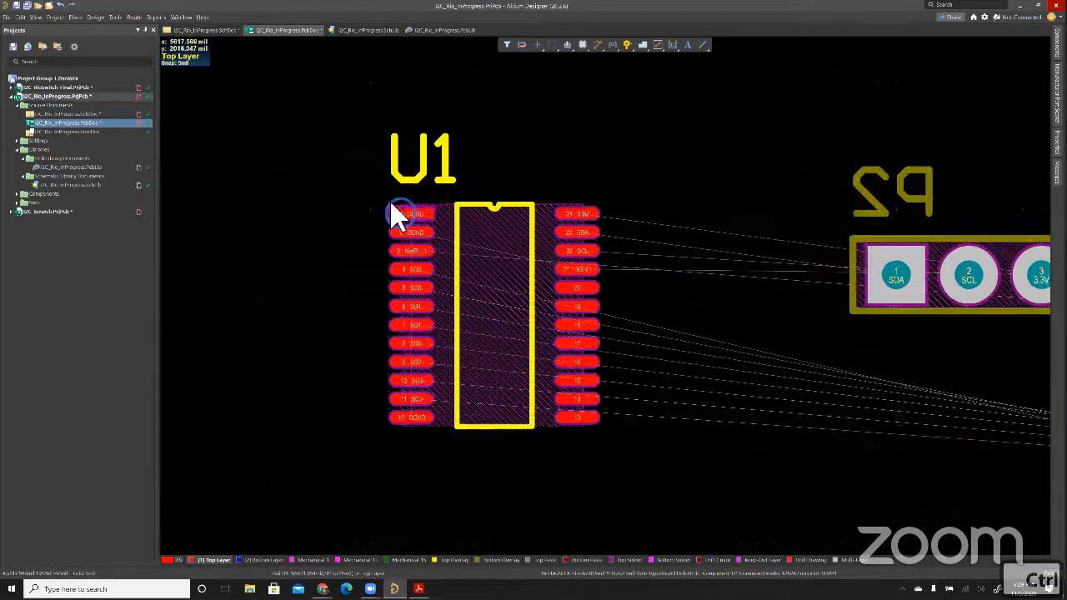
pyautogui.keyDown('ctrl'); pyautogui.scroll(1, 399, 215); pyautogui.keyUp('ctrl')
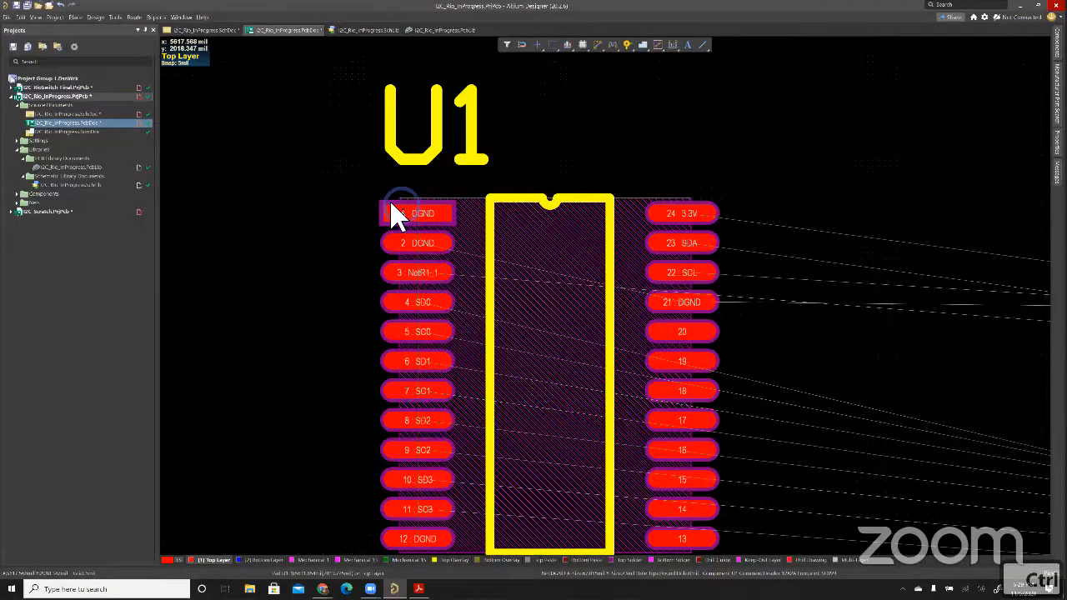
pyautogui.keyDown('ctrl'); pyautogui.scroll(1, 399, 215); pyautogui.keyUp('ctrl')
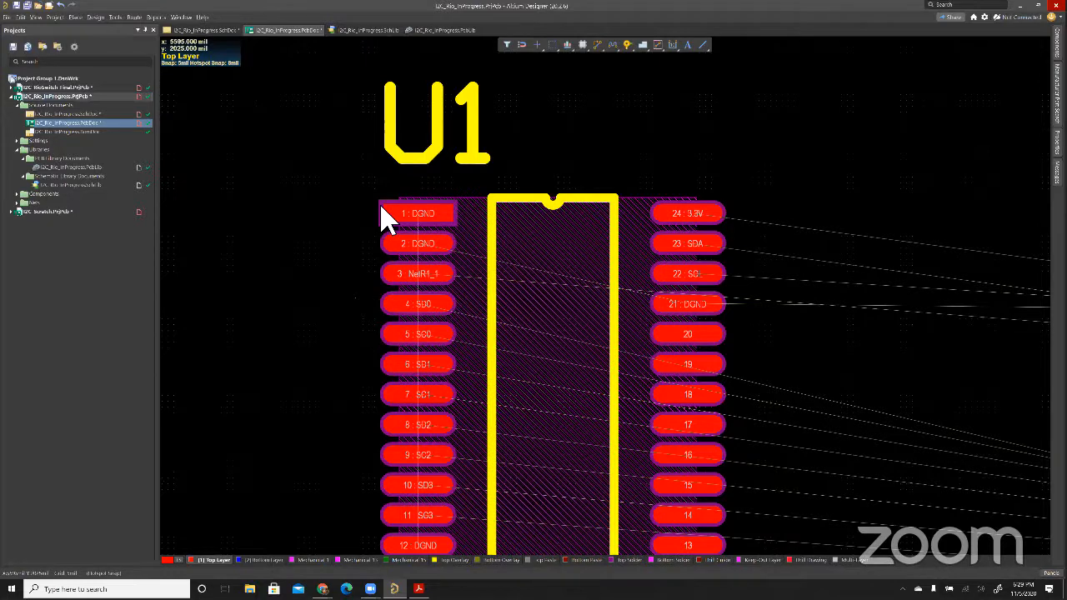
pyautogui.press('ctrl')
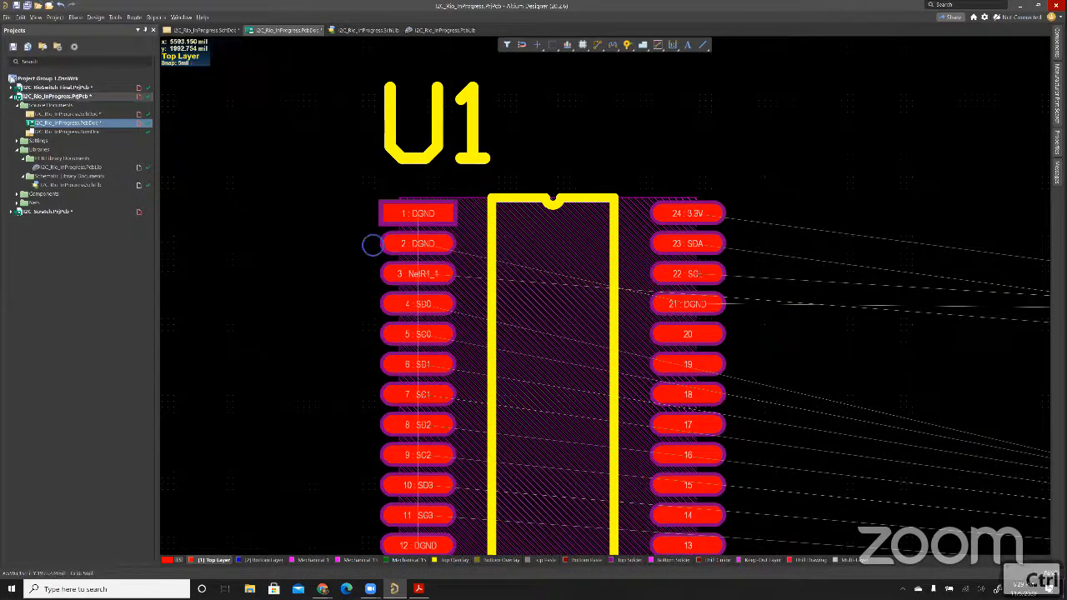
pyautogui.keyDown('ctrl'); pyautogui.scroll(1, 372, 243); pyautogui.keyUp('ctrl')
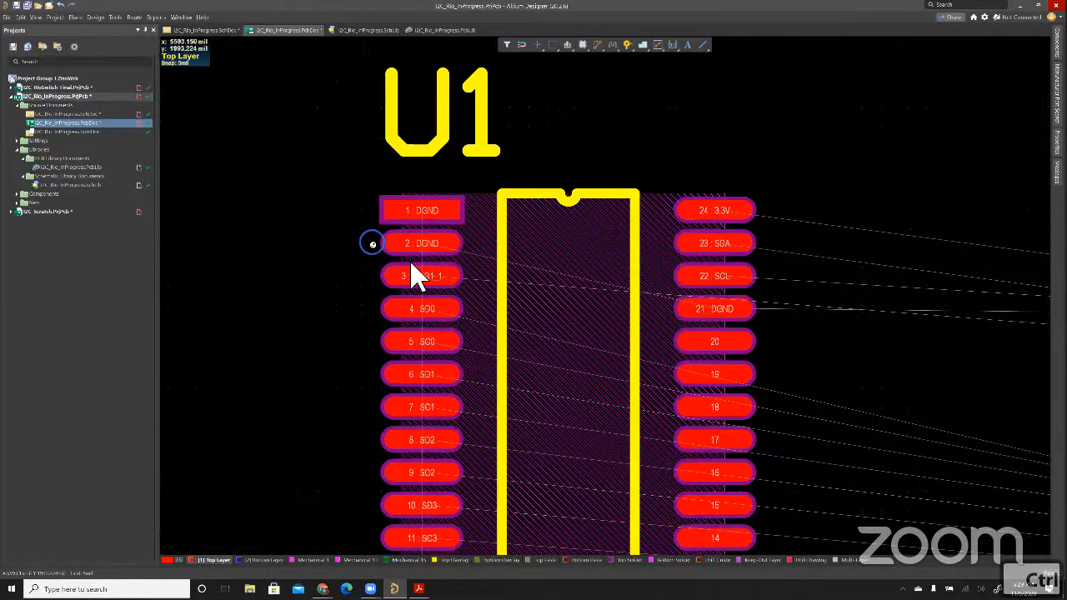
pyautogui.keyDown('ctrl'); pyautogui.scroll(1, 372, 243); pyautogui.keyUp('ctrl')
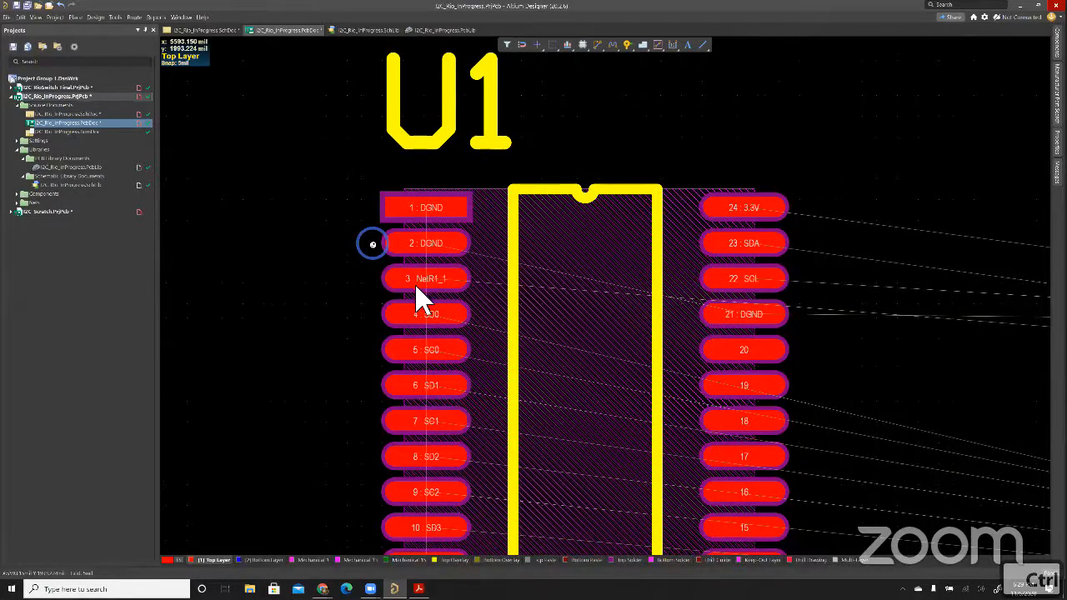
pyautogui.keyDown('ctrl'); pyautogui.scroll(1, 372, 244); pyautogui.keyUp('ctrl')
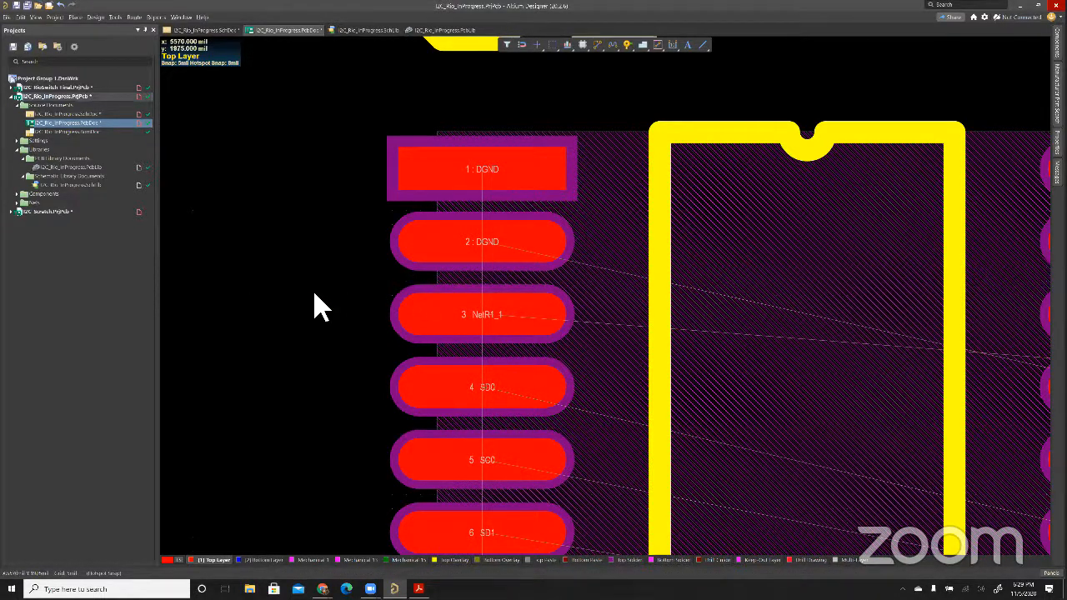
pyautogui.press('ctrl')
pyautogui.keyDown('ctrl'); pyautogui.scroll(-1, 321, 297); pyautogui.keyUp('ctrl')
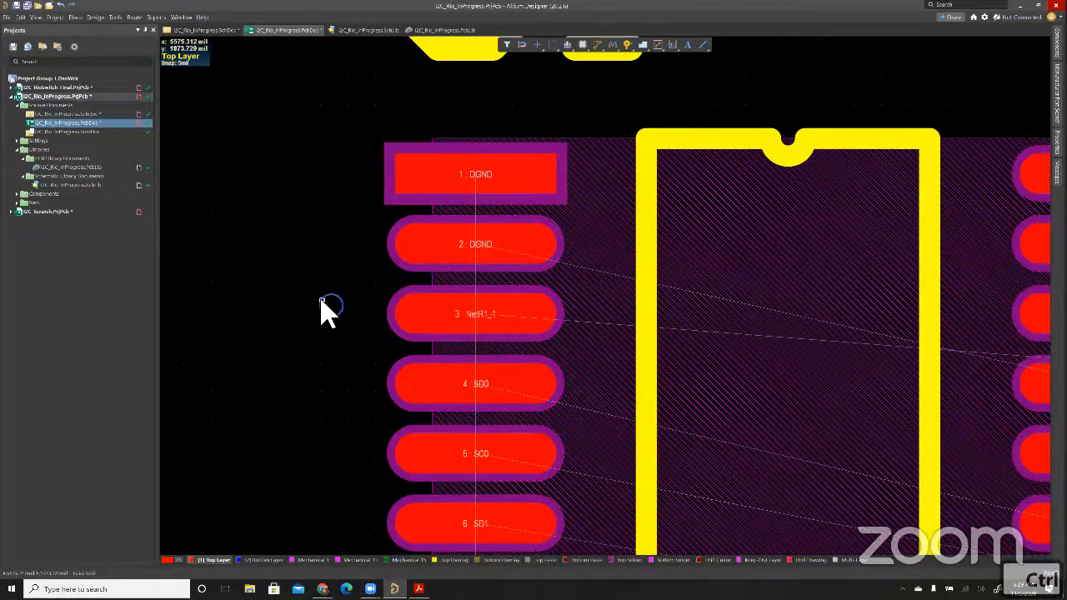
pyautogui.keyDown('ctrl'); pyautogui.scroll(-1, 322, 301); pyautogui.keyUp('ctrl')
pyautogui.keyDown('ctrl'); pyautogui.scroll(-1, 322, 300); pyautogui.keyUp('ctrl')
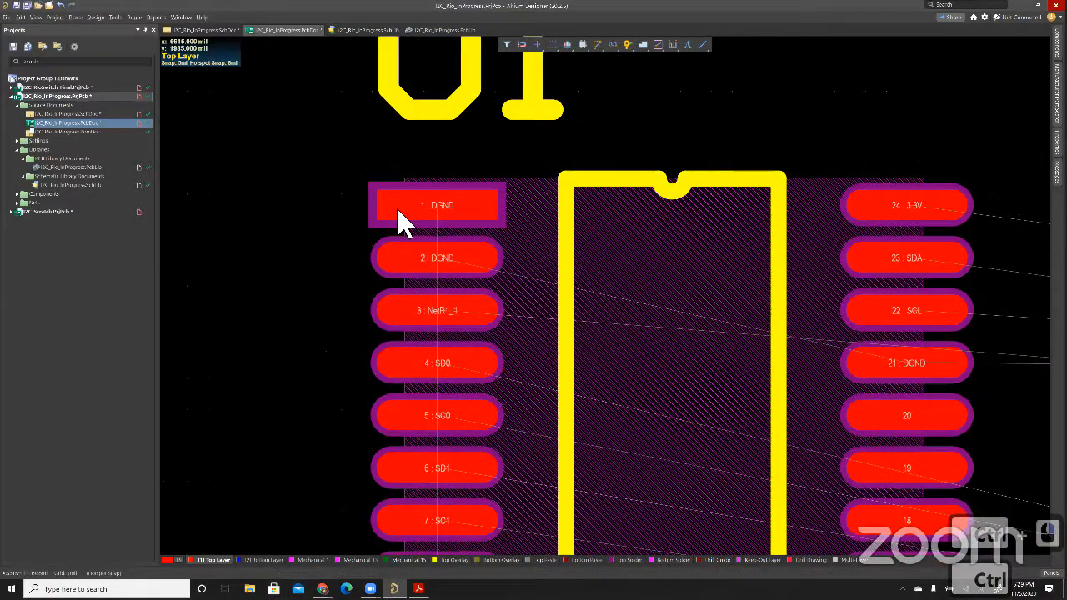
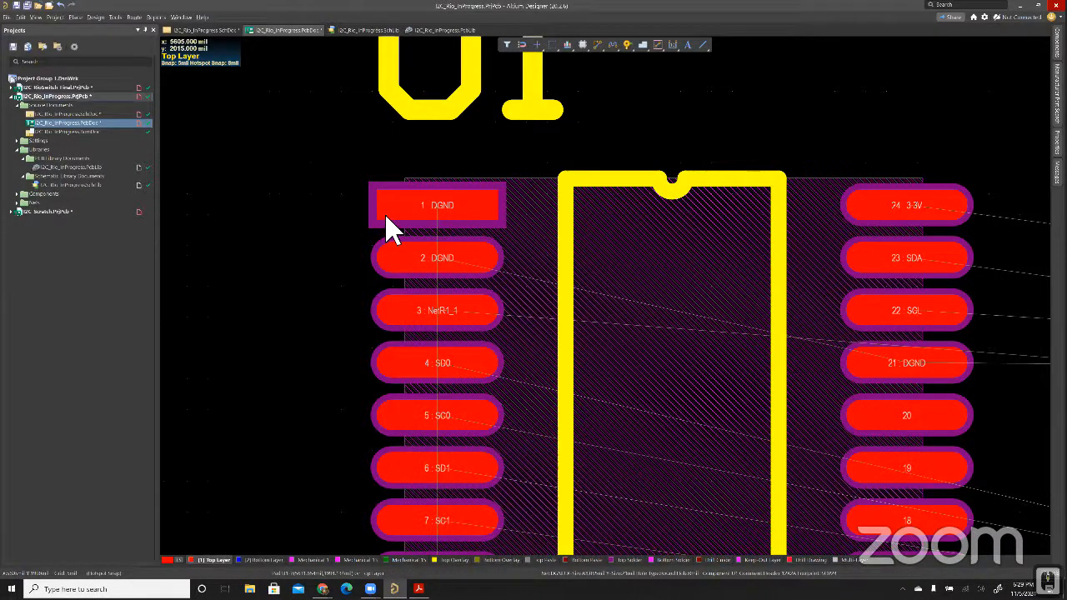
# Examine the gaps between U1's adjacent pads down the column that starts at pin 1
pyautogui.scroll(-1, 389, 217)
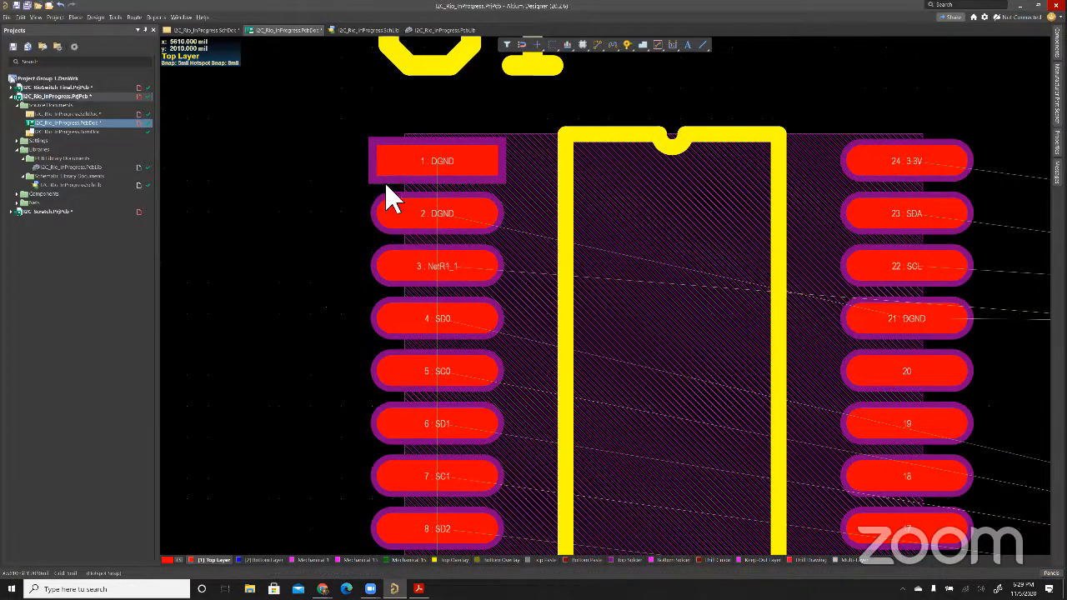
pyautogui.press('ctrl')
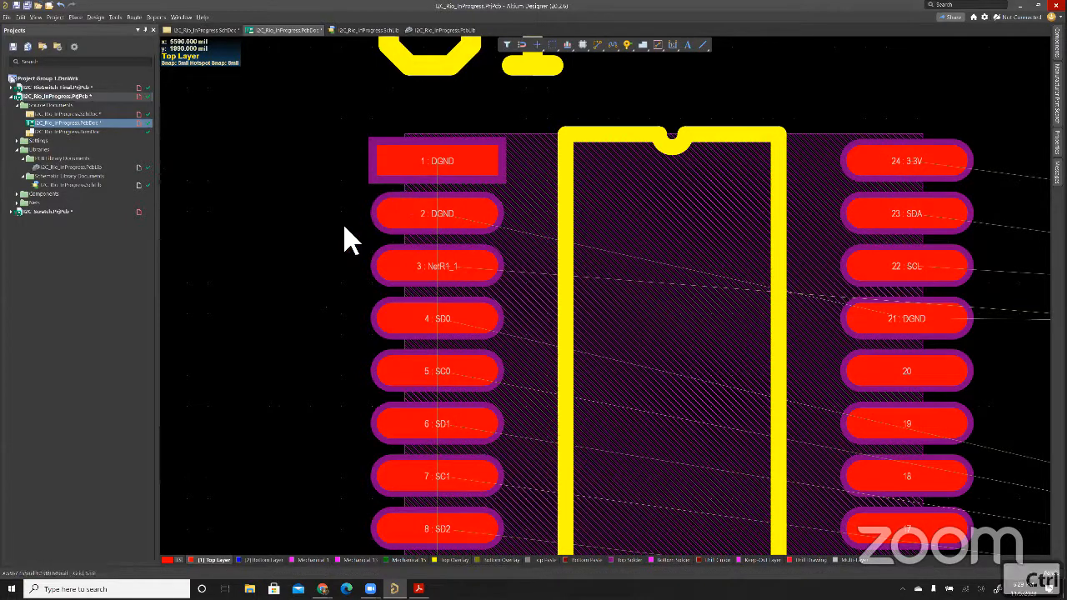
pyautogui.keyDown('ctrl'); pyautogui.scroll(-1, 342, 284); pyautogui.keyUp('ctrl')
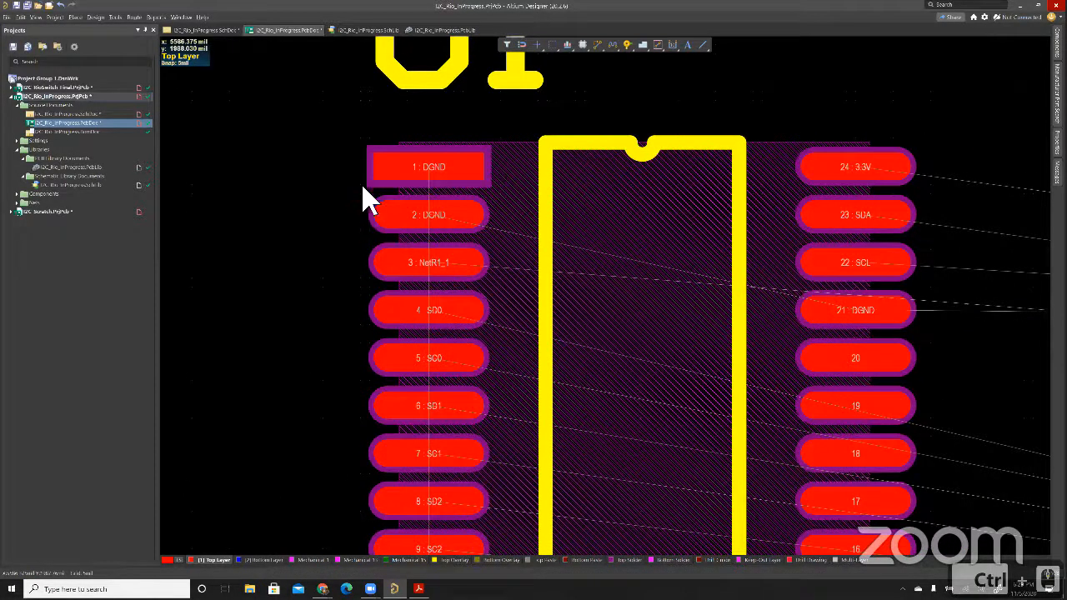
pyautogui.keyDown('ctrl'); pyautogui.scroll(-1, 371, 229); pyautogui.keyUp('ctrl')
pyautogui.keyDown('ctrl'); pyautogui.scroll(-2, 363, 207); pyautogui.keyUp('ctrl')
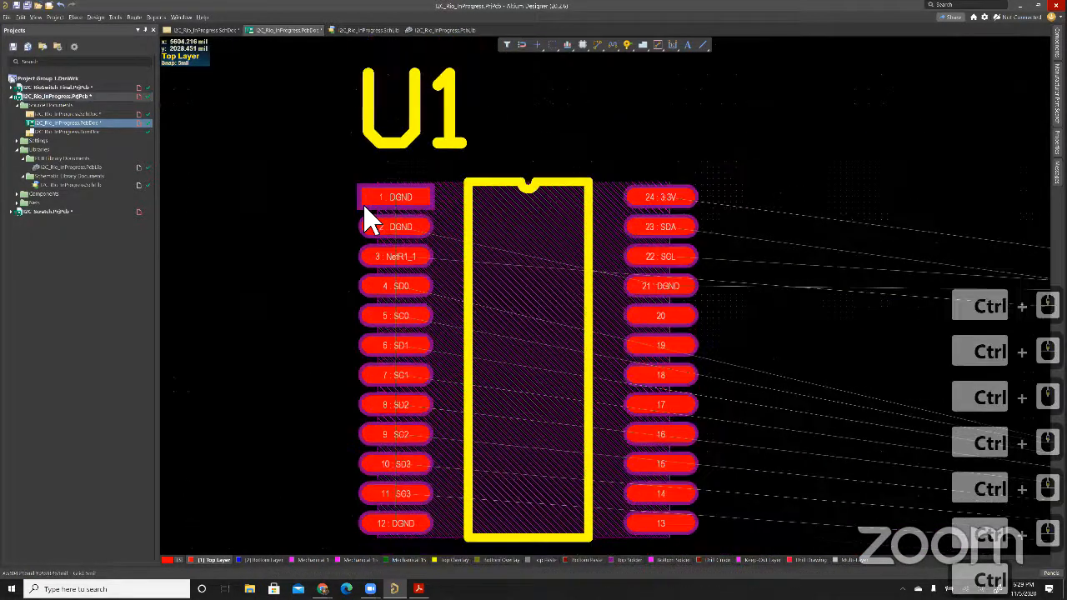
pyautogui.keyDown('ctrl'); pyautogui.scroll(2, 361, 207); pyautogui.keyUp('ctrl')
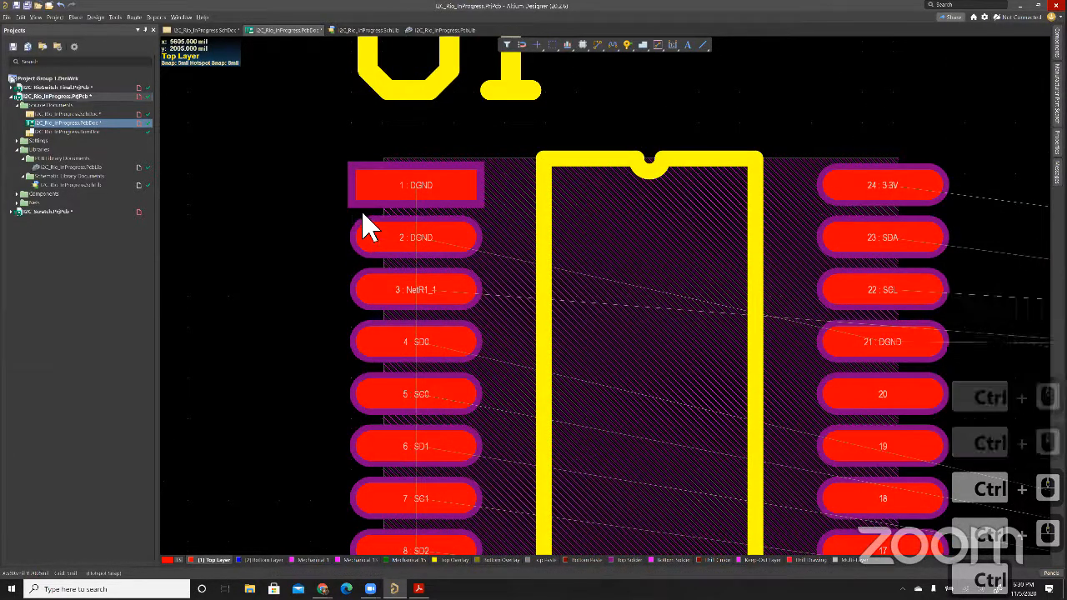
pyautogui.scroll(-2, 338, 265)
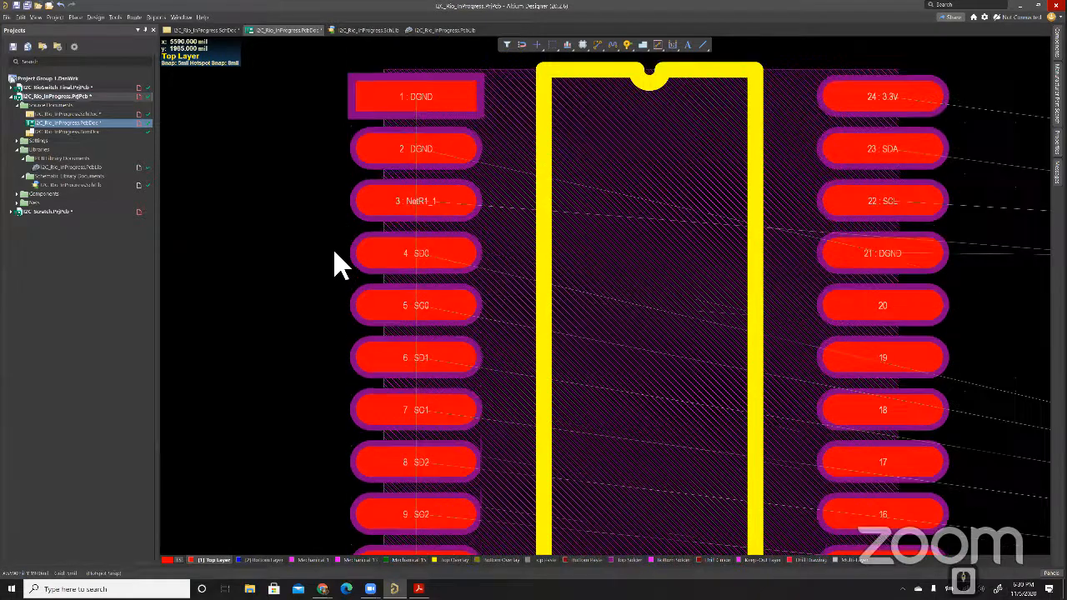
pyautogui.scroll(-1, 745, 381)
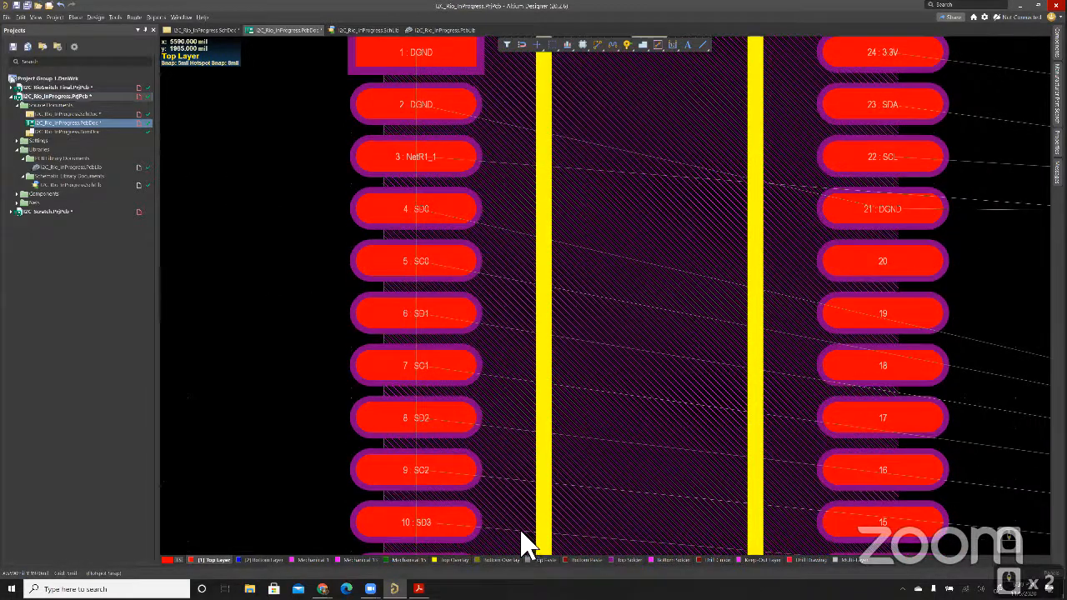
# Open the PCB Filter and apply the IsDesignator query to the whole board, selecting all component designators
pyautogui.keyDown('ctrl'); pyautogui.scroll(-4, 523, 542); pyautogui.keyUp('ctrl')
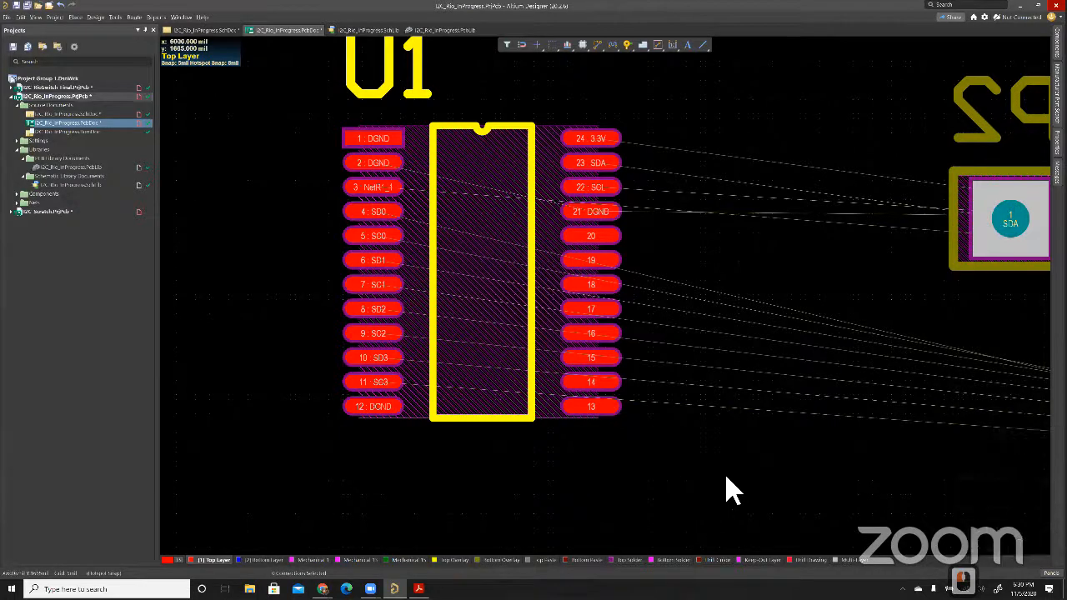
pyautogui.moveTo(707, 419); pyautogui.dragTo(616, 415, button='right')
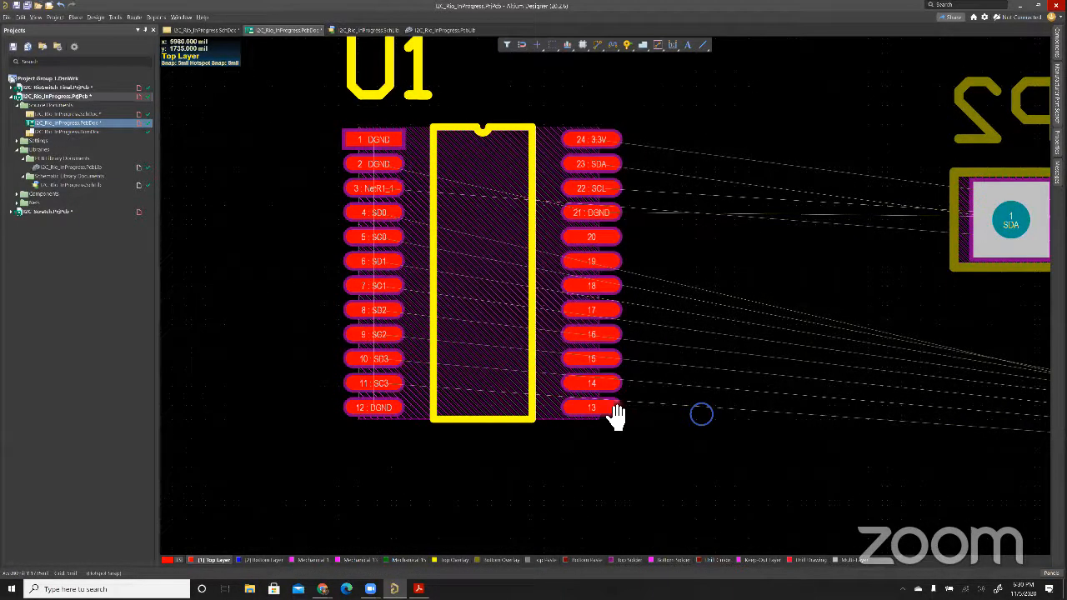
pyautogui.keyDown('ctrl'); pyautogui.scroll(-10, 615, 415); pyautogui.keyUp('ctrl')
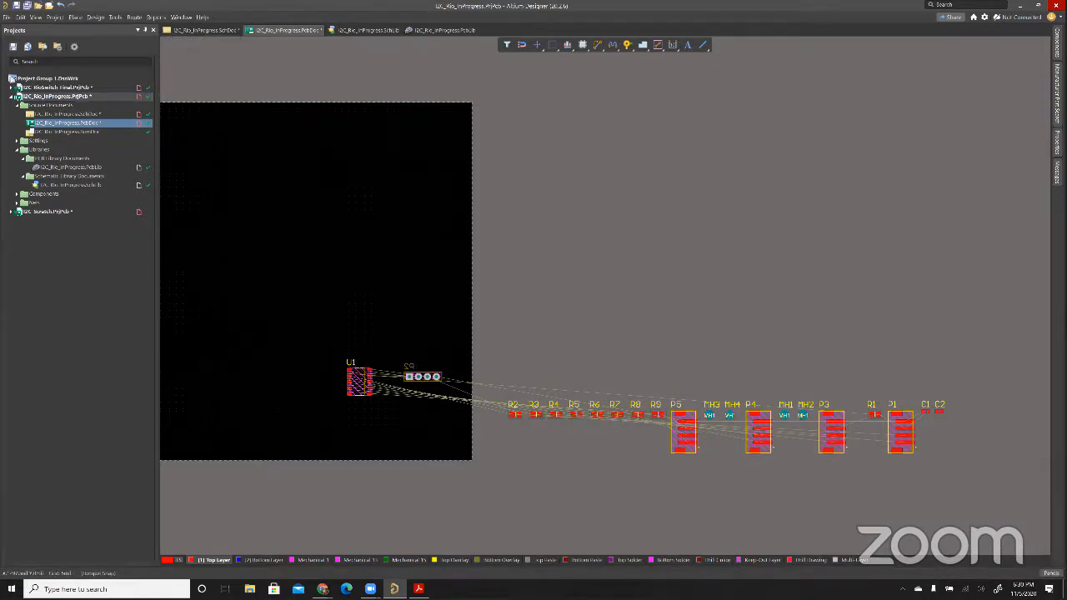
pyautogui.click(1052, 573)
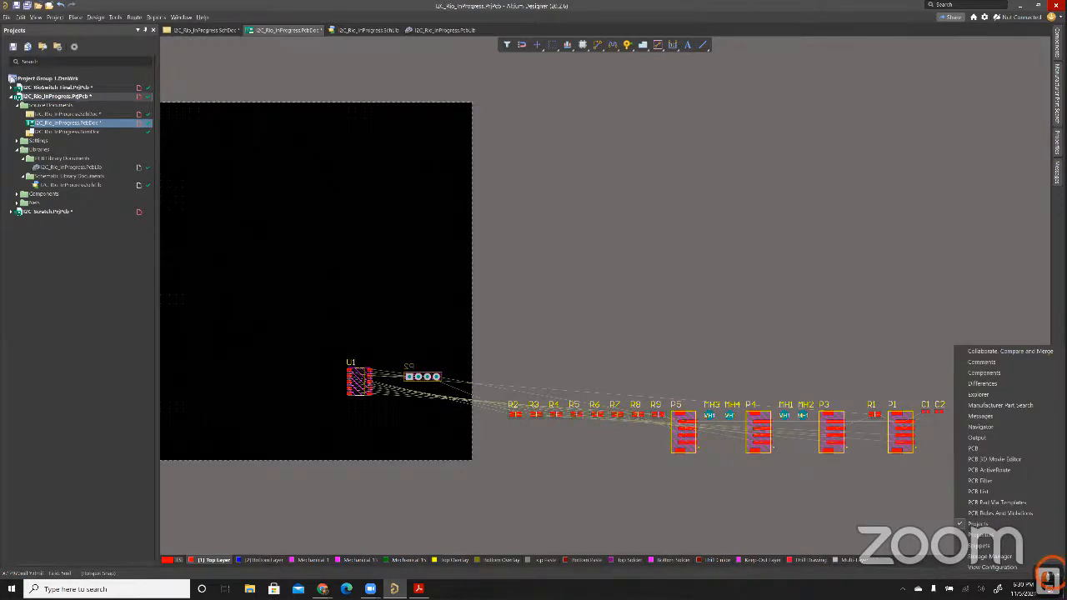
pyautogui.click(1001, 481)
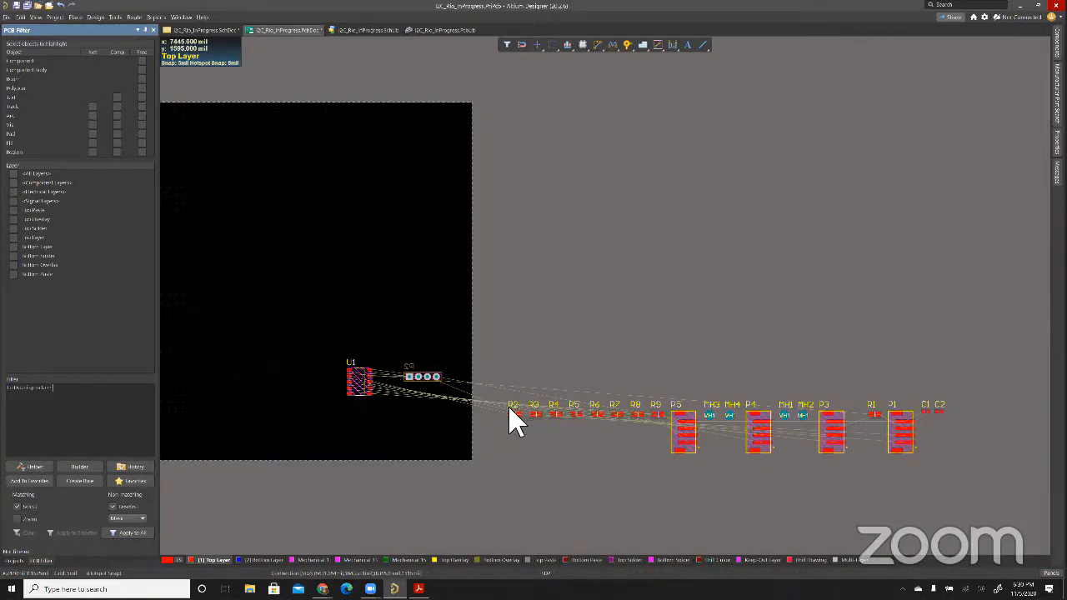
pyautogui.click(79, 401)
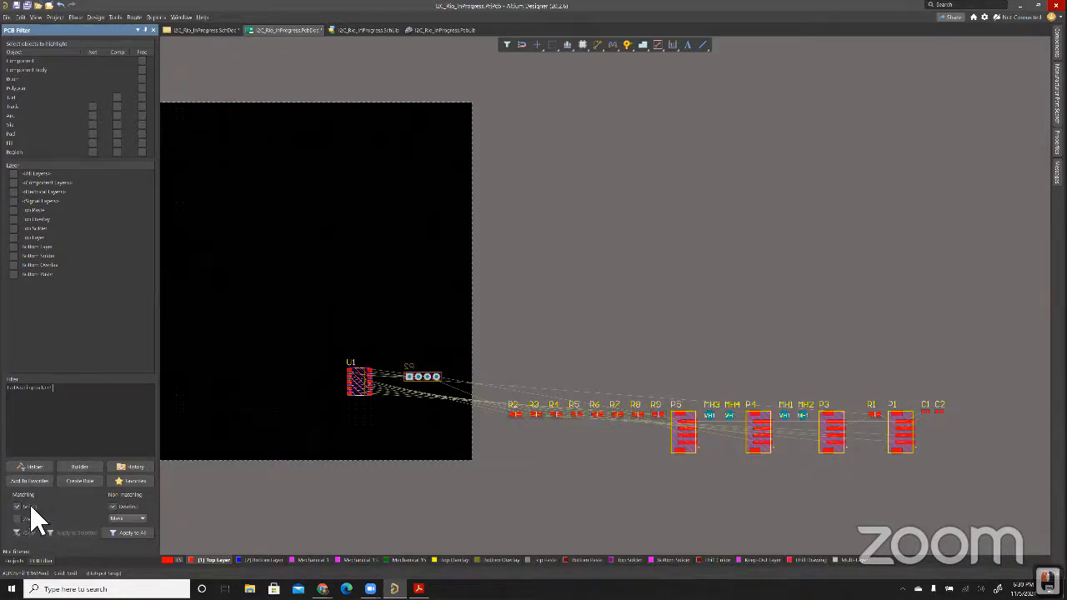
pyautogui.click(48, 518)
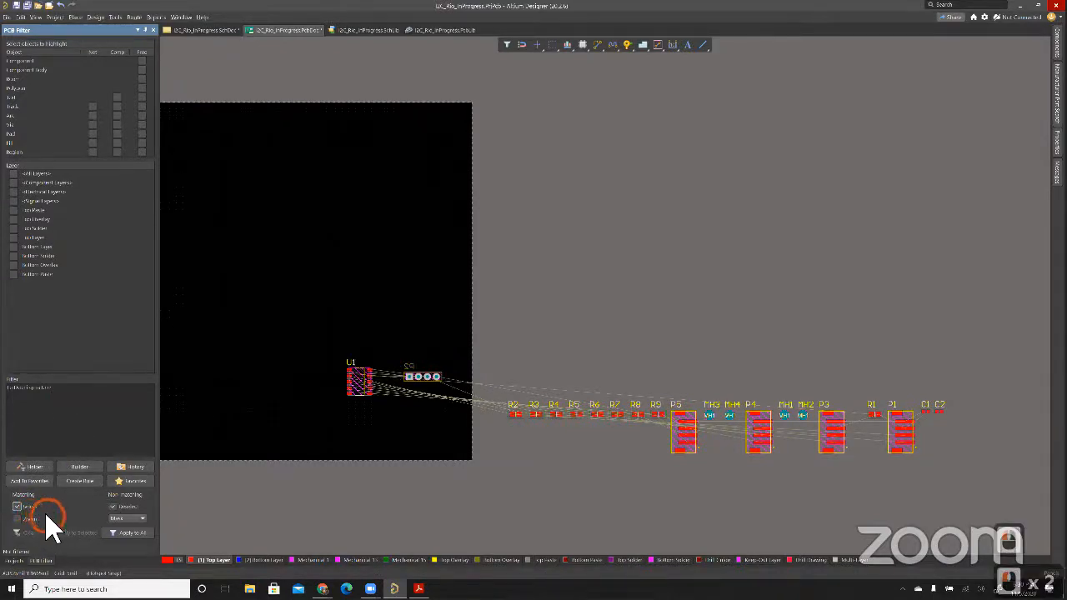
pyautogui.click(125, 534)
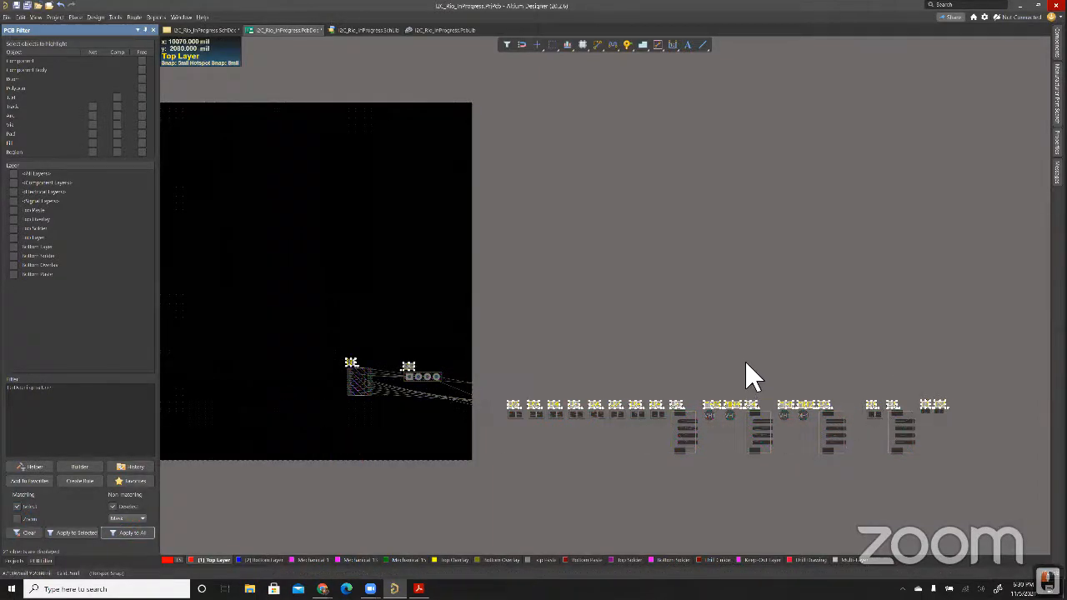
# Set the selected designators' text height to 40 mil and their font type to TrueType
pyautogui.click(1054, 149)
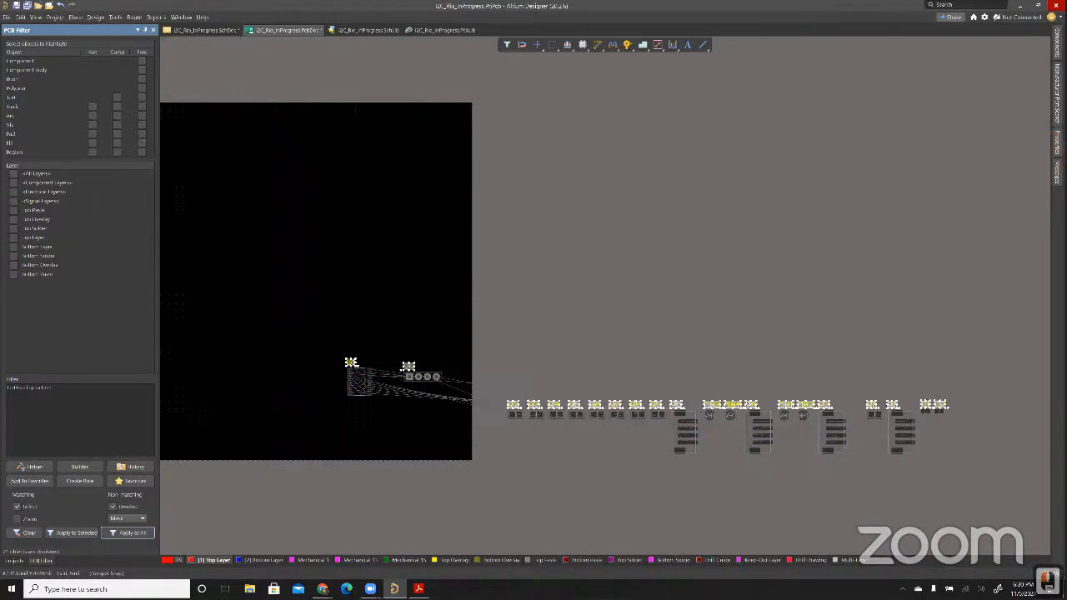
pyautogui.click(994, 230)
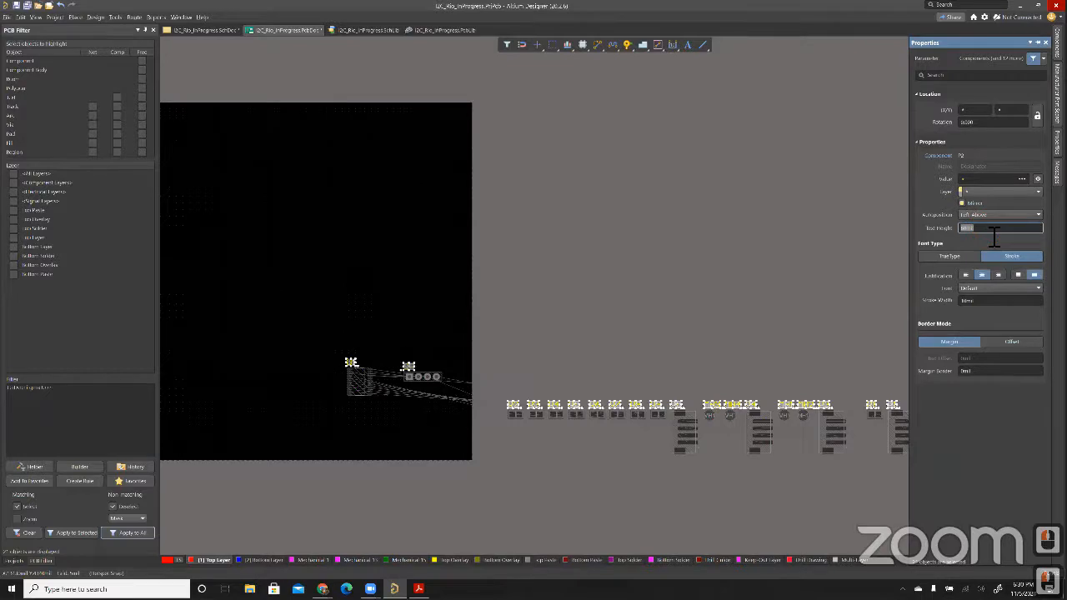
pyautogui.write('40')
pyautogui.press('Tab')
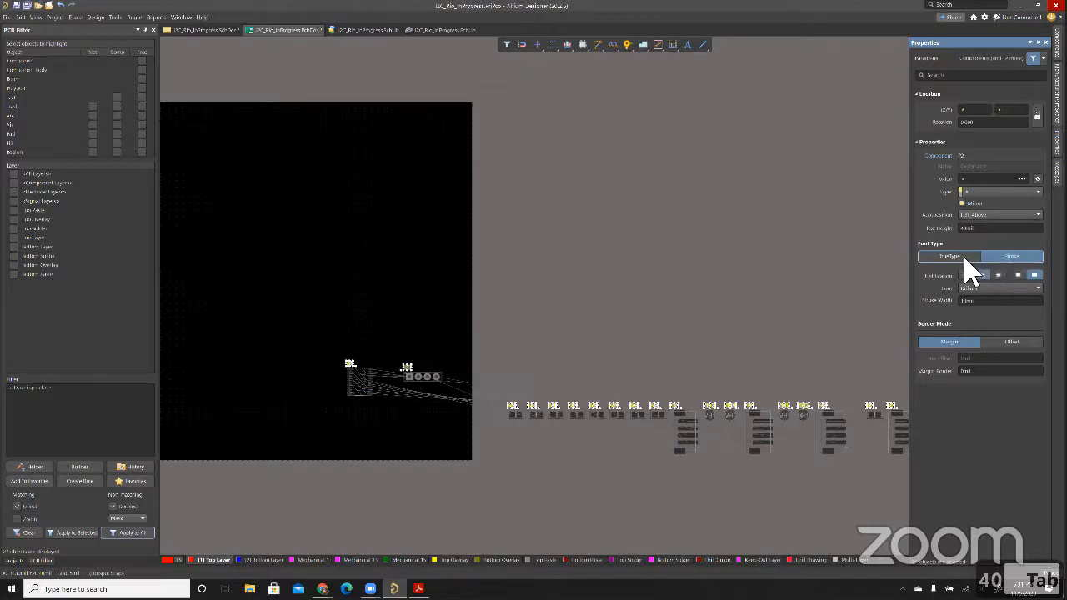
pyautogui.click(964, 258)
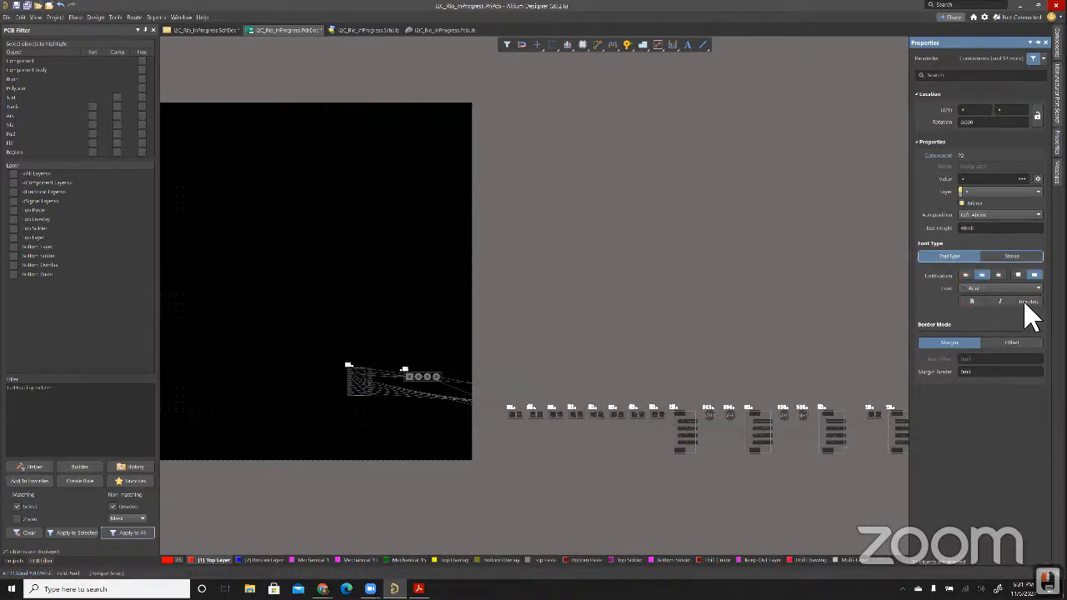
# Deselect the designators and examine their text size beside U1, P2 and the resistors outside the board
pyautogui.keyDown('ctrl'); pyautogui.scroll(3, 422, 398); pyautogui.keyUp('ctrl')
pyautogui.keyDown('ctrl'); pyautogui.moveTo(422, 399); pyautogui.dragTo(836, 393, button='right'); pyautogui.keyUp('ctrl')
pyautogui.click(659, 357)
pyautogui.keyDown('ctrl'); pyautogui.scroll(-1, 836, 393); pyautogui.keyUp('ctrl')
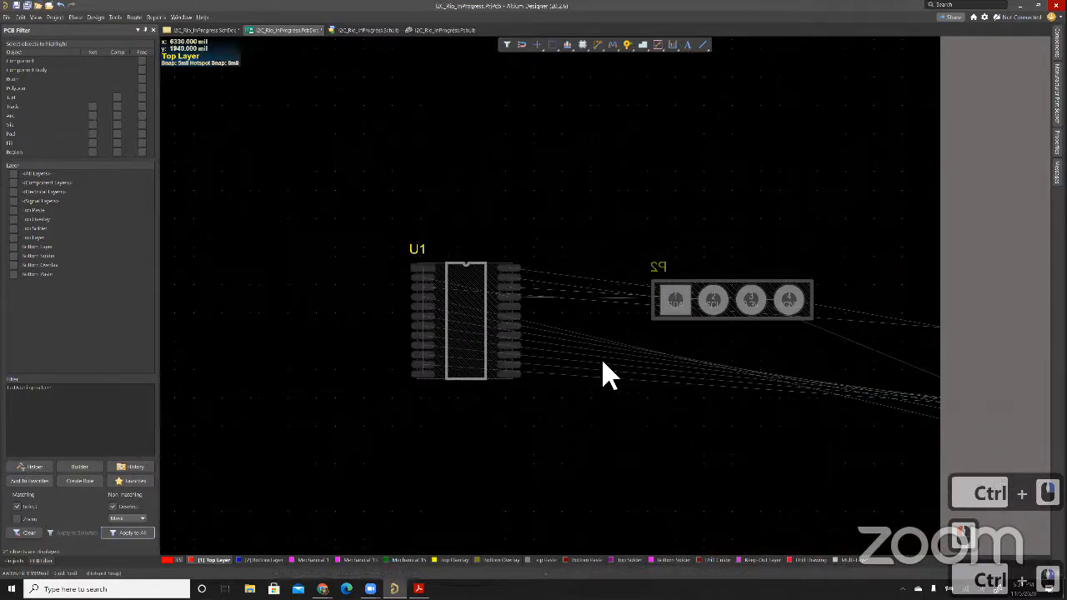
pyautogui.keyDown('ctrl'); pyautogui.moveTo(603, 362); pyautogui.dragTo(611, 390, button='right'); pyautogui.keyUp('ctrl')
pyautogui.moveTo(611, 390); pyautogui.dragTo(513, 397, button='right')
pyautogui.moveTo(574, 381); pyautogui.dragTo(537, 386, button='right')
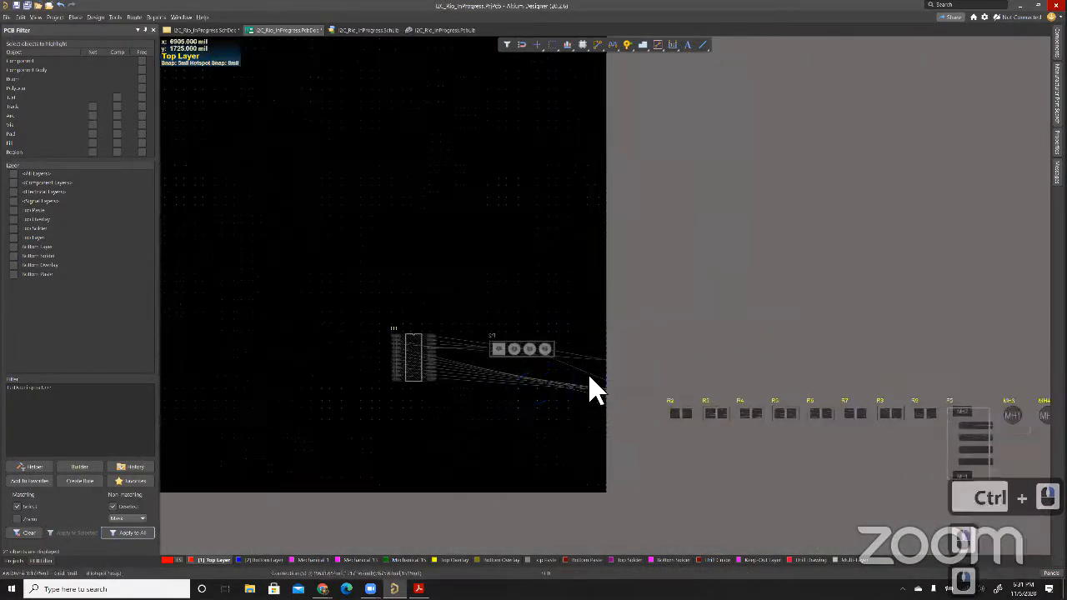
pyautogui.click(654, 297)
pyautogui.hotkey('shift', 's')
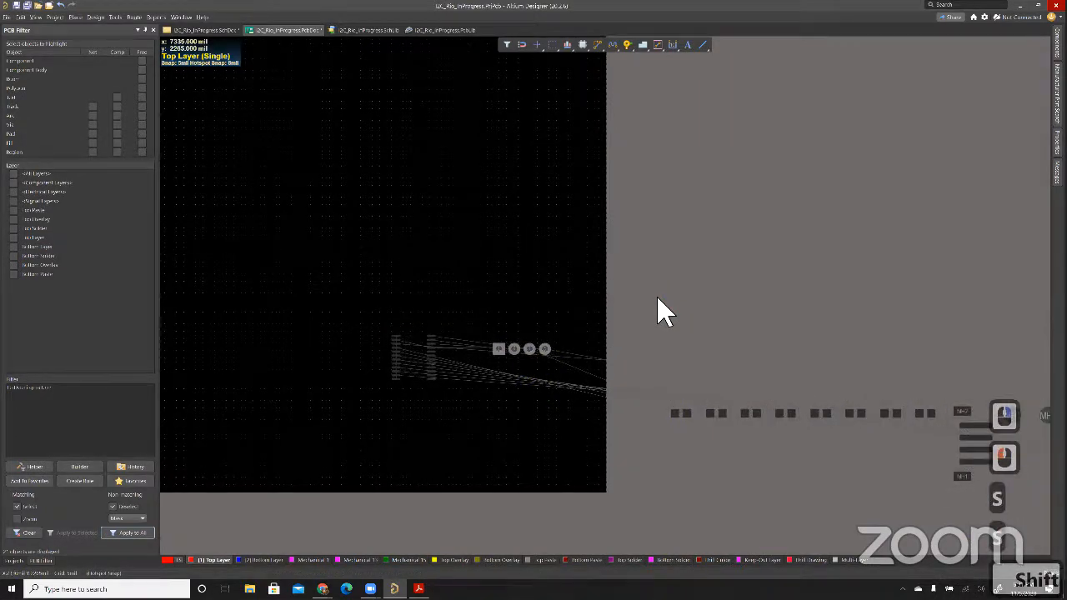
pyautogui.hotkey('shift', 'a')
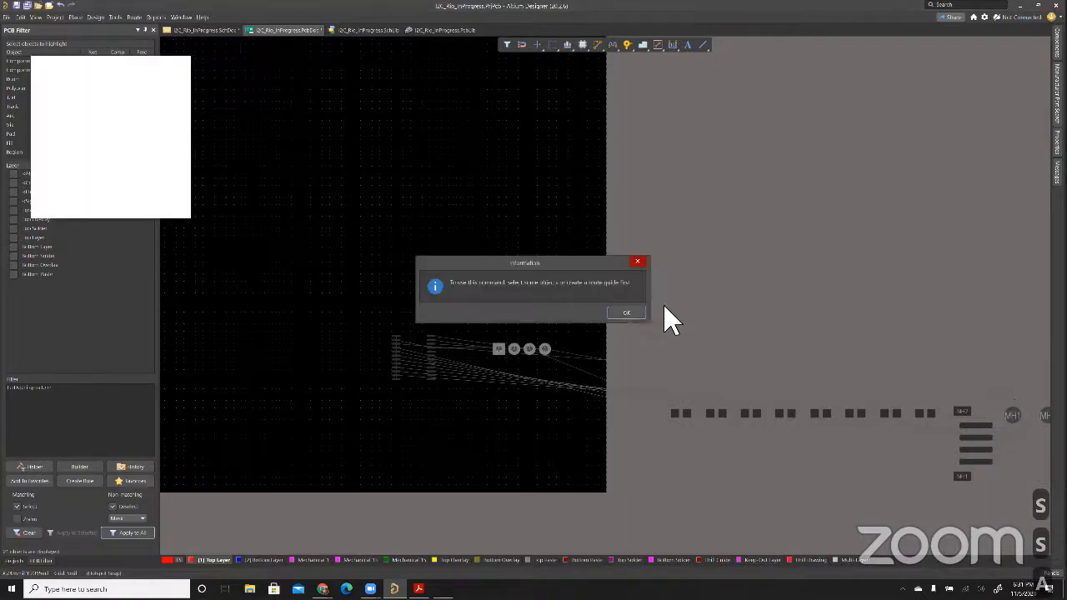
pyautogui.click(636, 263)
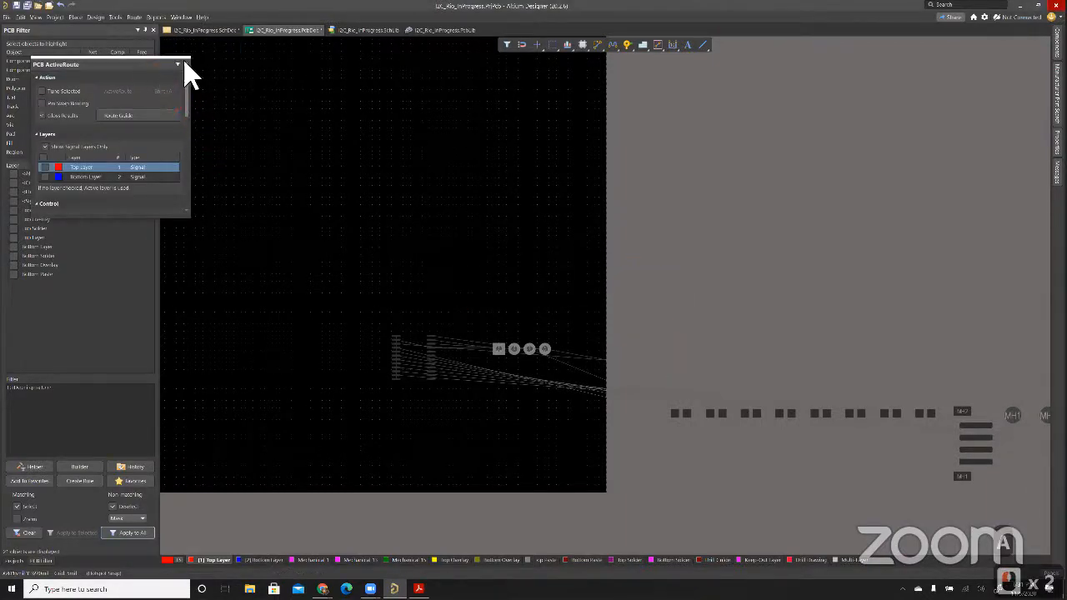
pyautogui.click(185, 64)
pyautogui.click(673, 224)
pyautogui.hotkey('shift', 's')
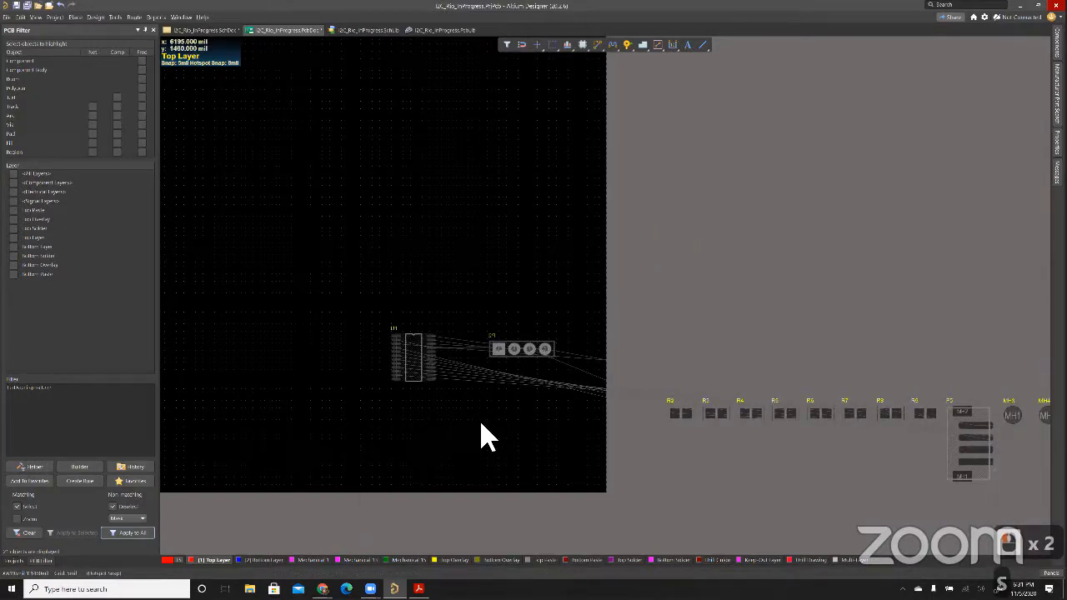
# Clear the designator filter so that no objects on the board are masked
pyautogui.click(627, 326)
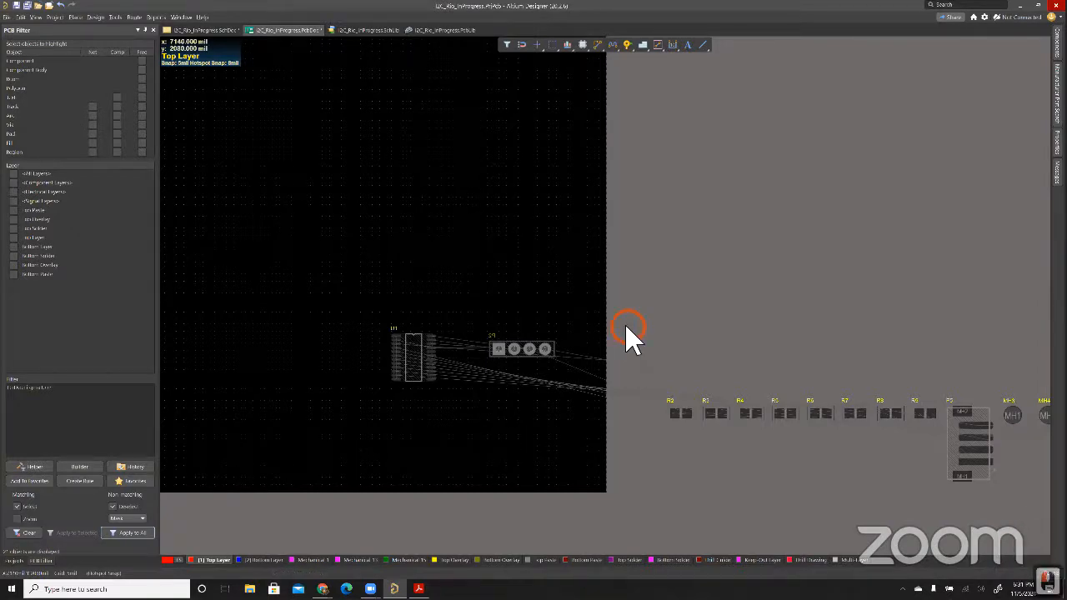
pyautogui.press('s')
pyautogui.press('s')
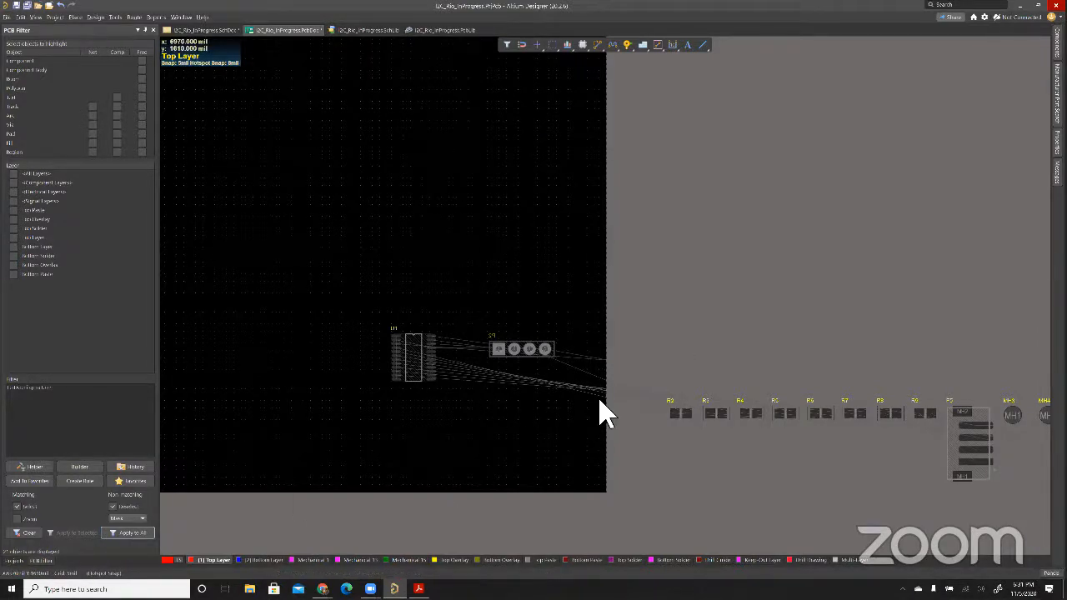
pyautogui.hotkey('shift', 'c')
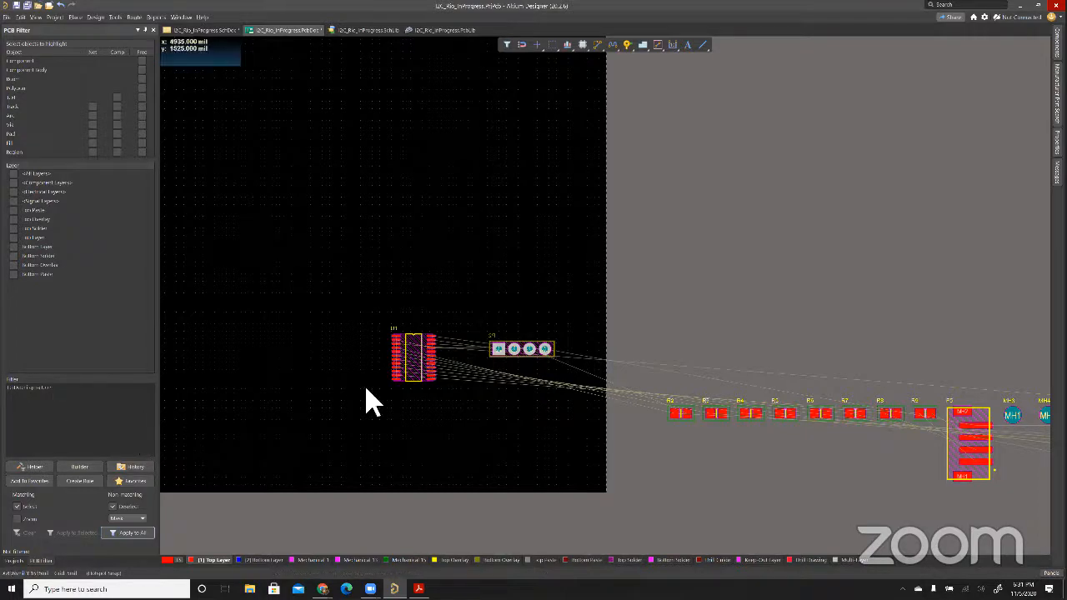
pyautogui.click(625, 338)
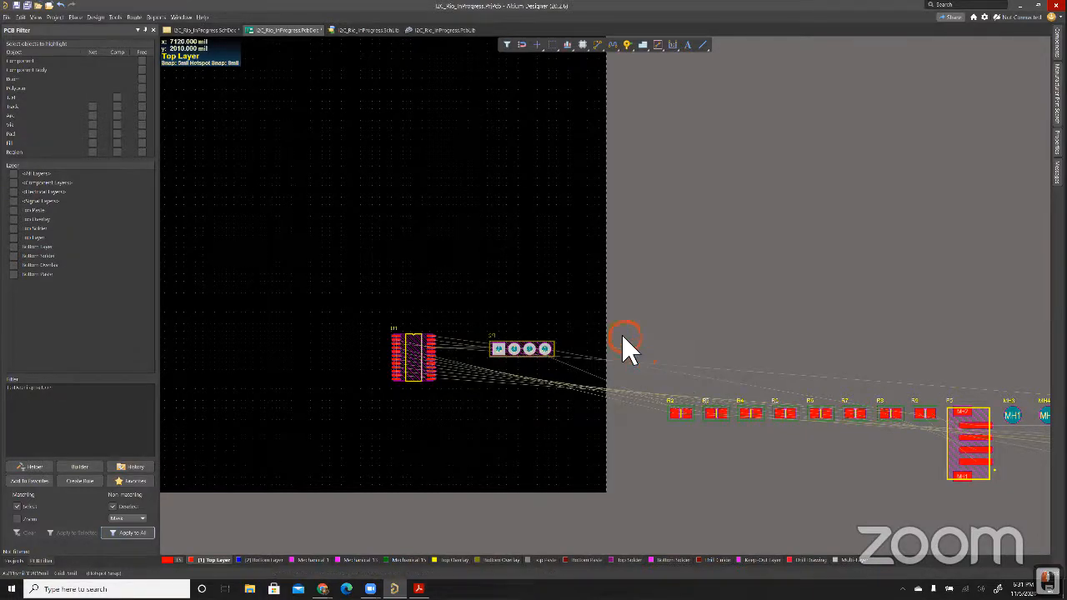
# Cycle through the single-layer display modes on the Top Layer and return to the view of all layers
pyautogui.hotkey('shift', 's')
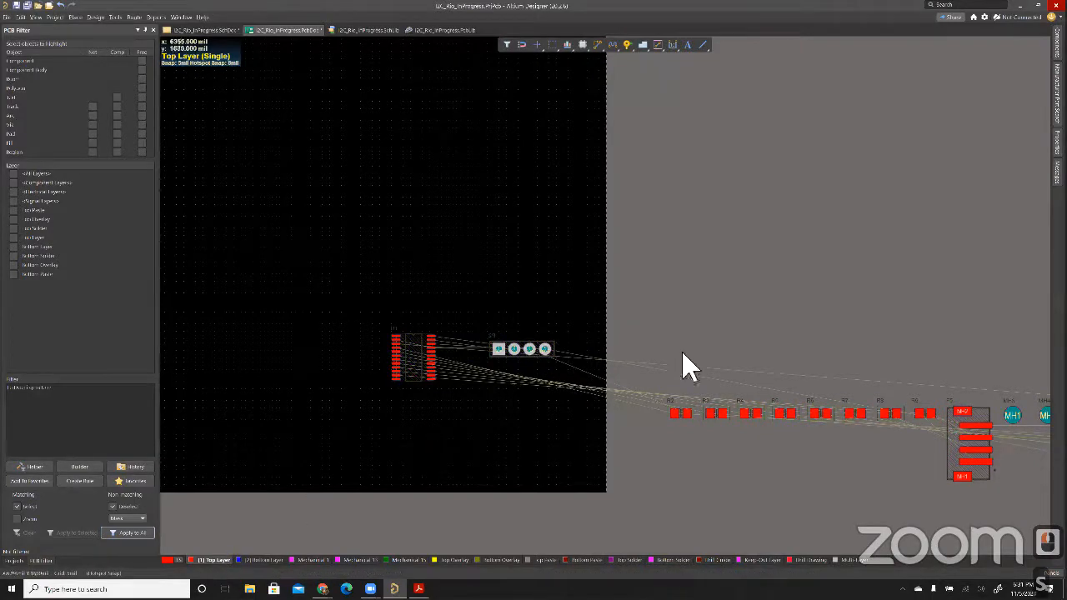
pyautogui.hotkey('shift', 's')
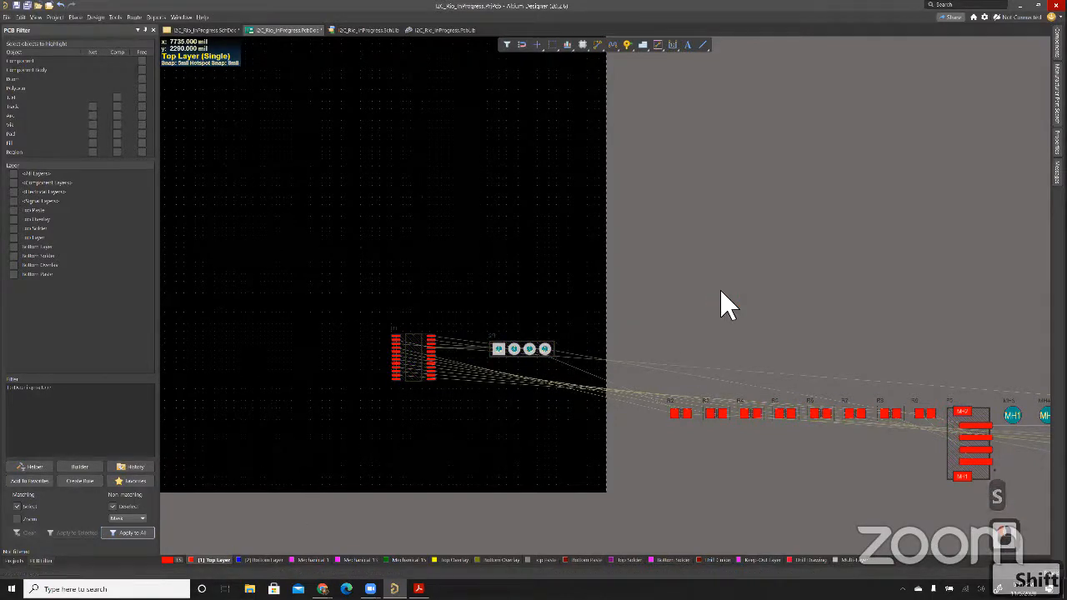
pyautogui.hotkey('shift', 's')
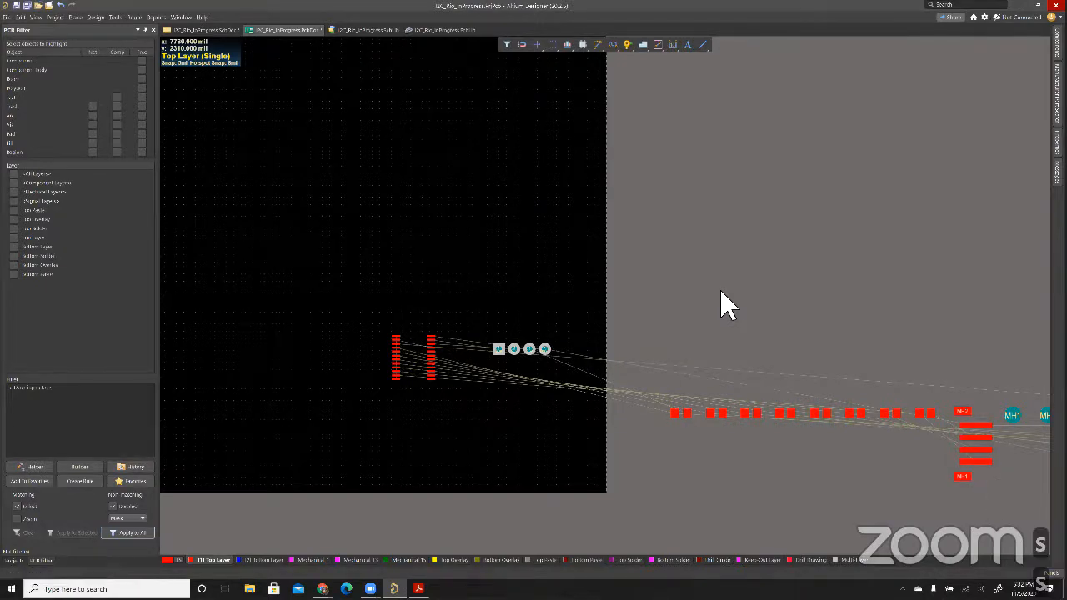
pyautogui.hotkey('shift', 's')
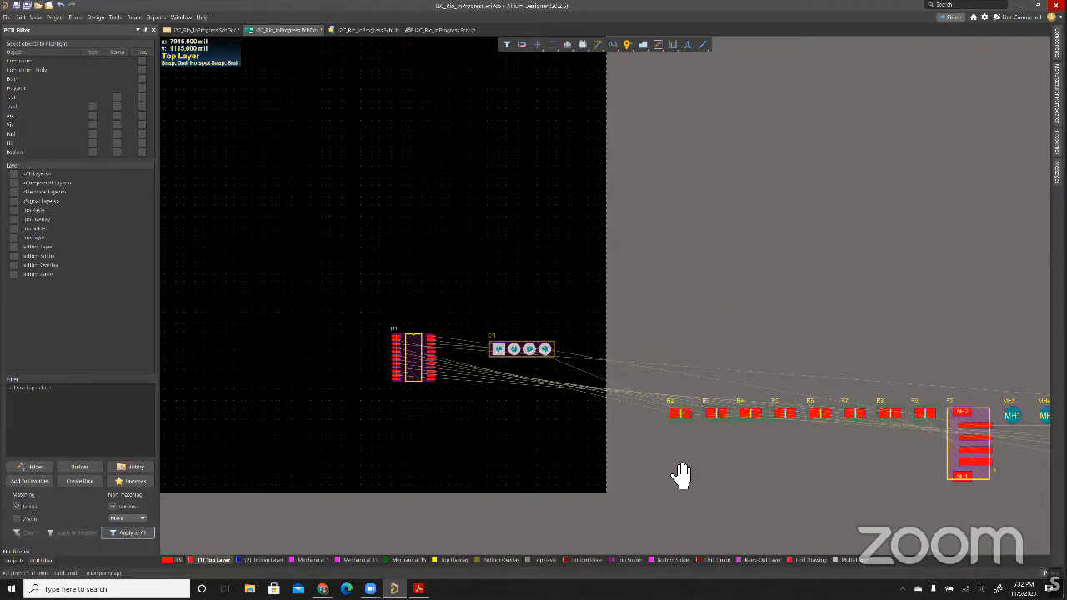
# Switch the board to single-layer display on the Top Layer with U1, P2 and the unplaced parts in view
pyautogui.moveTo(552, 476); pyautogui.dragTo(547, 476, button='right')
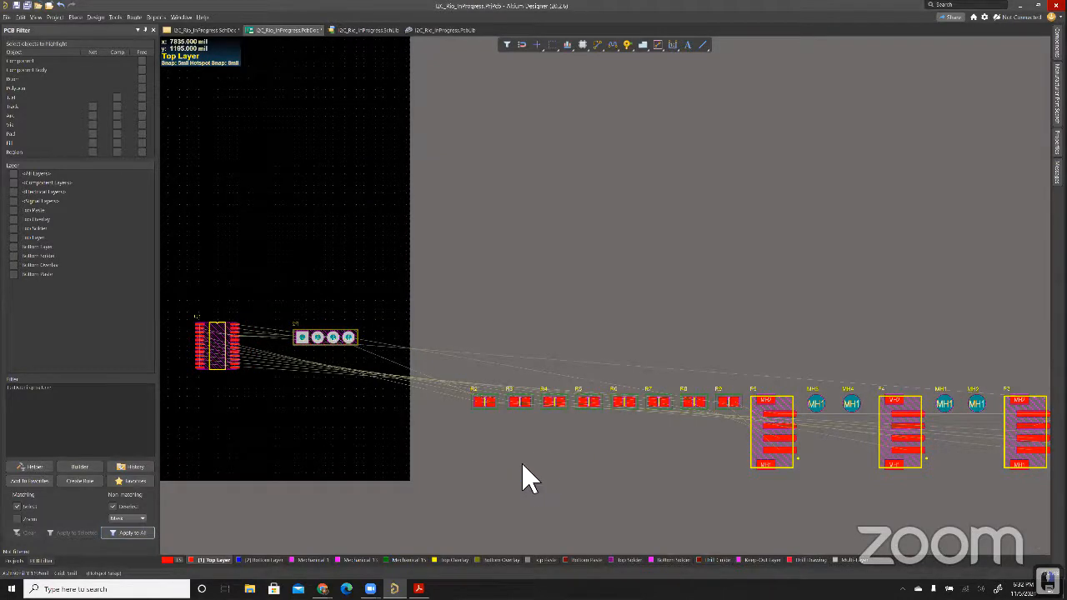
pyautogui.moveTo(649, 482); pyautogui.dragTo(638, 486, button='right')
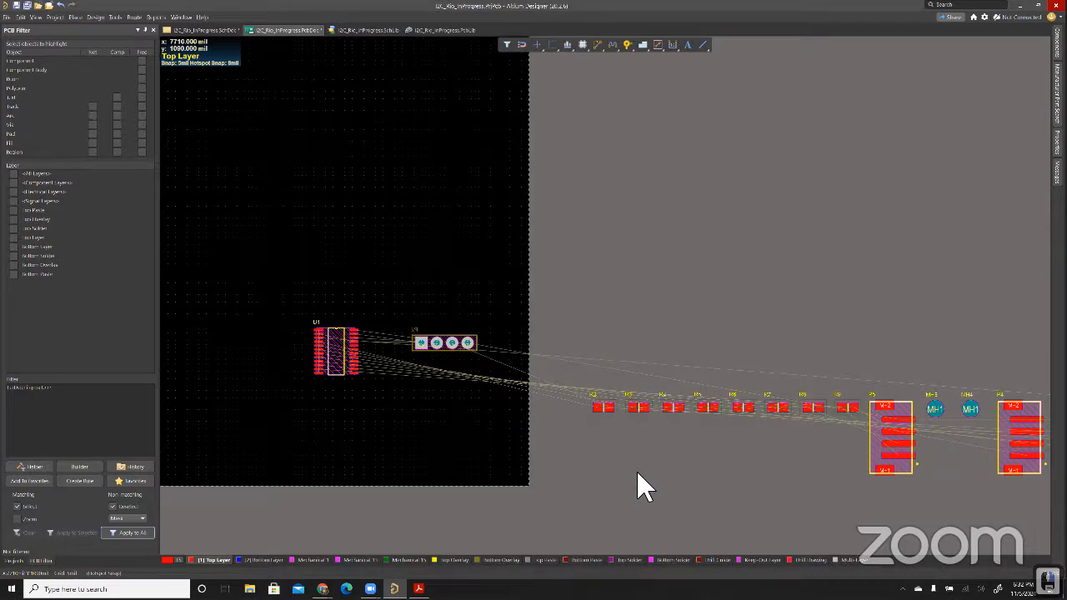
pyautogui.hotkey('shift', 's')
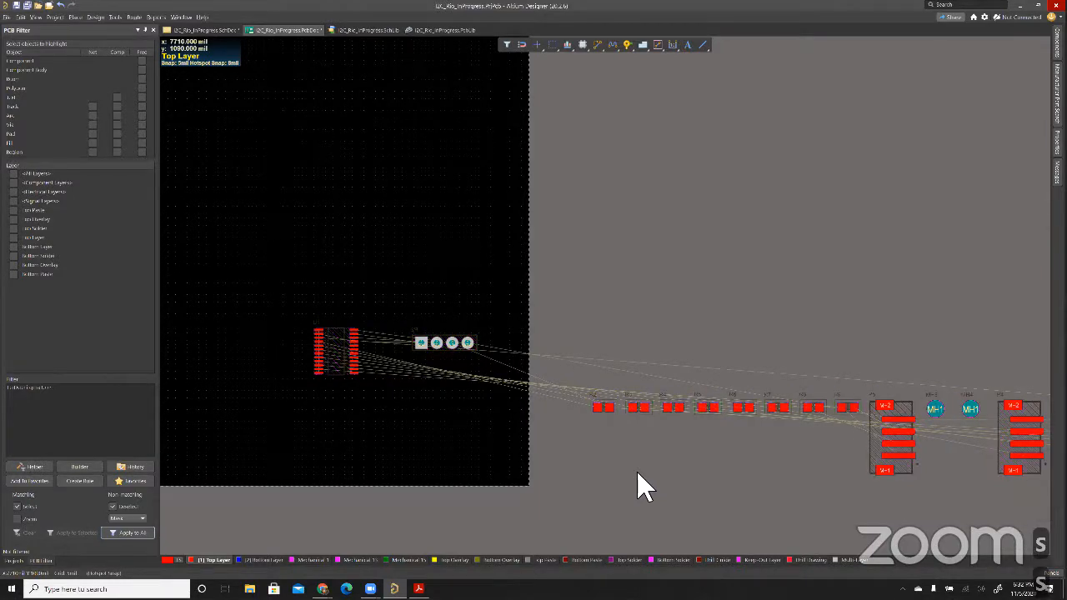
# Step back and forth through the layers, viewing Mechanical 13, Mechanical 1 and the Bottom Layer individually
pyautogui.press('KP_Add')
pyautogui.press('KP_Add')
pyautogui.press('KP_Add')
pyautogui.press('KP_Add')
pyautogui.press('KP_Add')
pyautogui.press('KP_Subtract')
pyautogui.press('KP_Subtract')
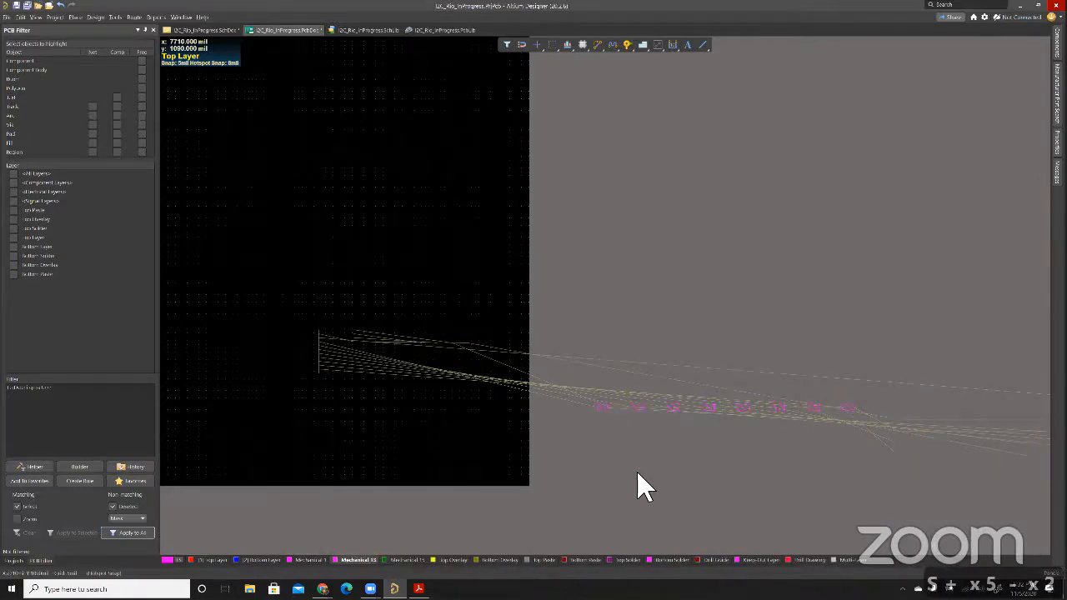
pyautogui.press('KP_Subtract')
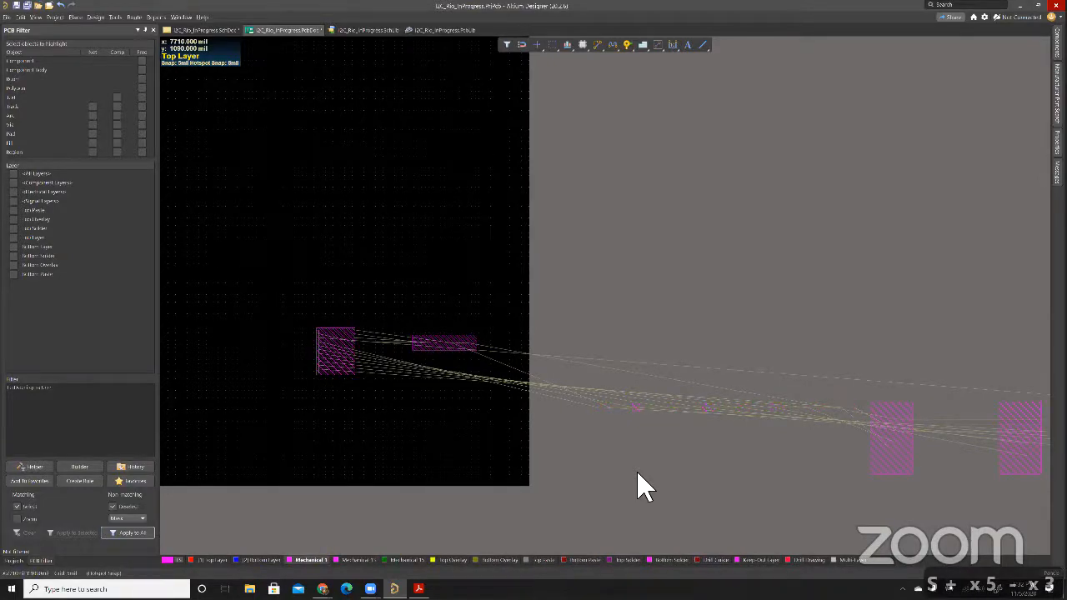
pyautogui.press('KP_Add')
pyautogui.press('KP_Add')
pyautogui.press('KP_Add')
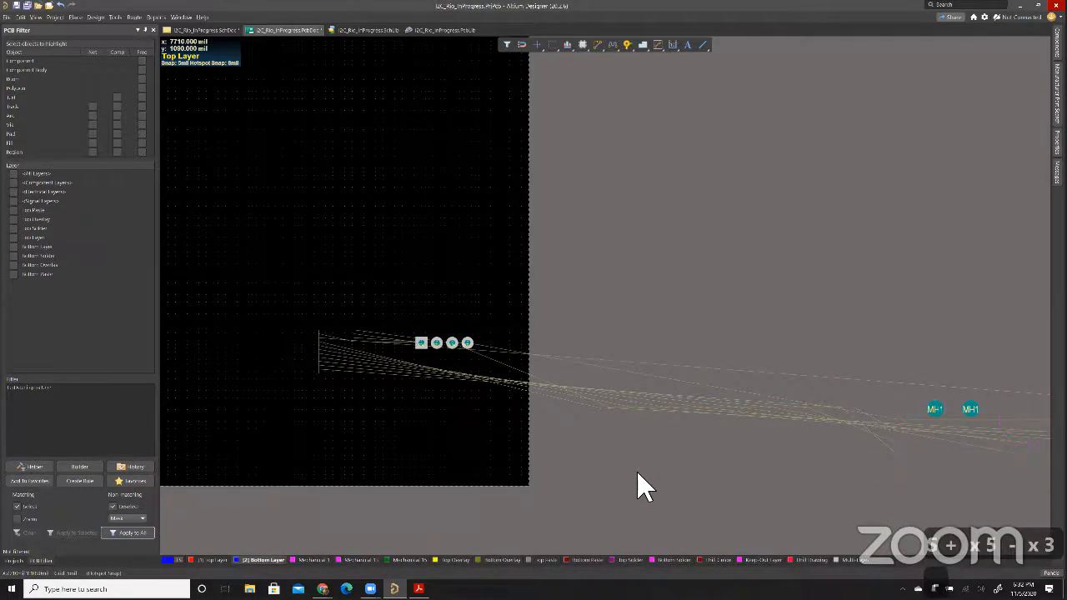
pyautogui.press('KP_Subtract')
pyautogui.press('KP_Subtract')
pyautogui.press('KP_Subtract')
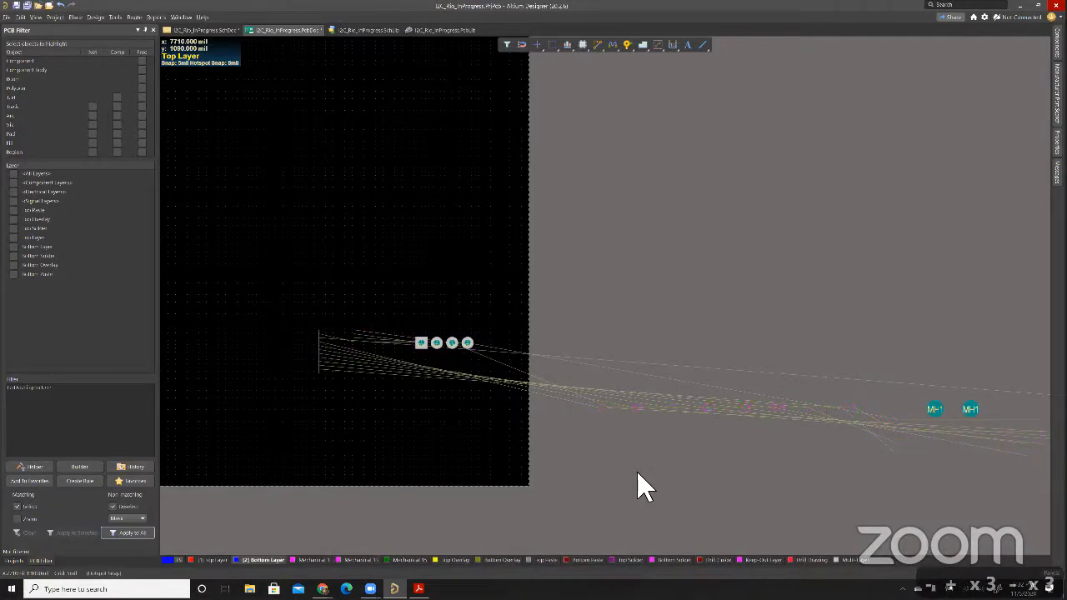
# Alternate between the Bottom Layer and Top Layer signal layers only, finishing on the Top Layer
pyautogui.press('KP_Multiply')
pyautogui.press('KP_Multiply')
pyautogui.press('KP_Multiply')
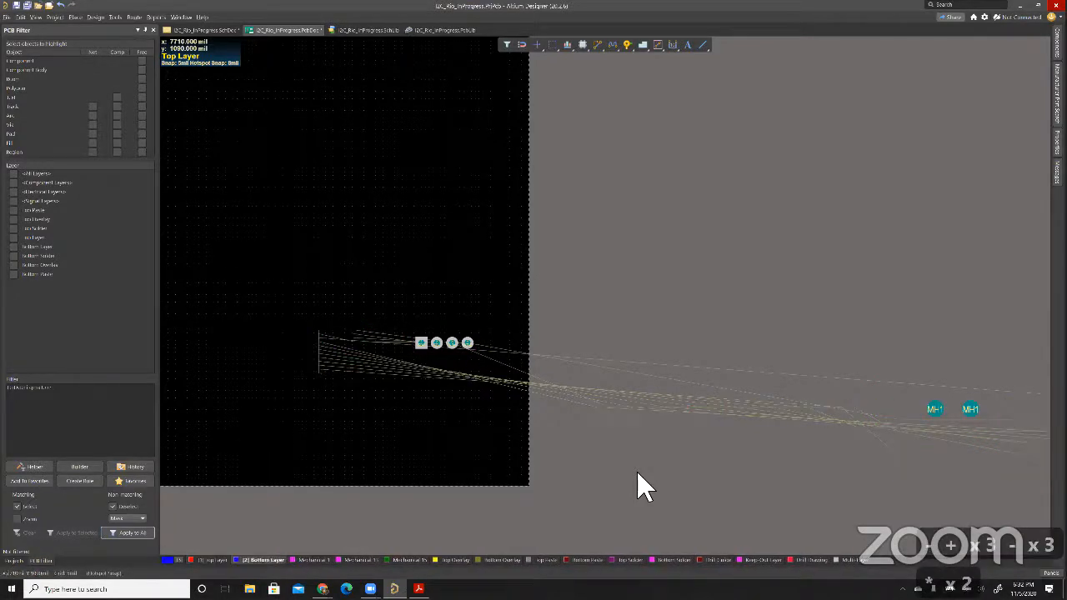
pyautogui.press('KP_Multiply')
pyautogui.press('KP_Multiply')
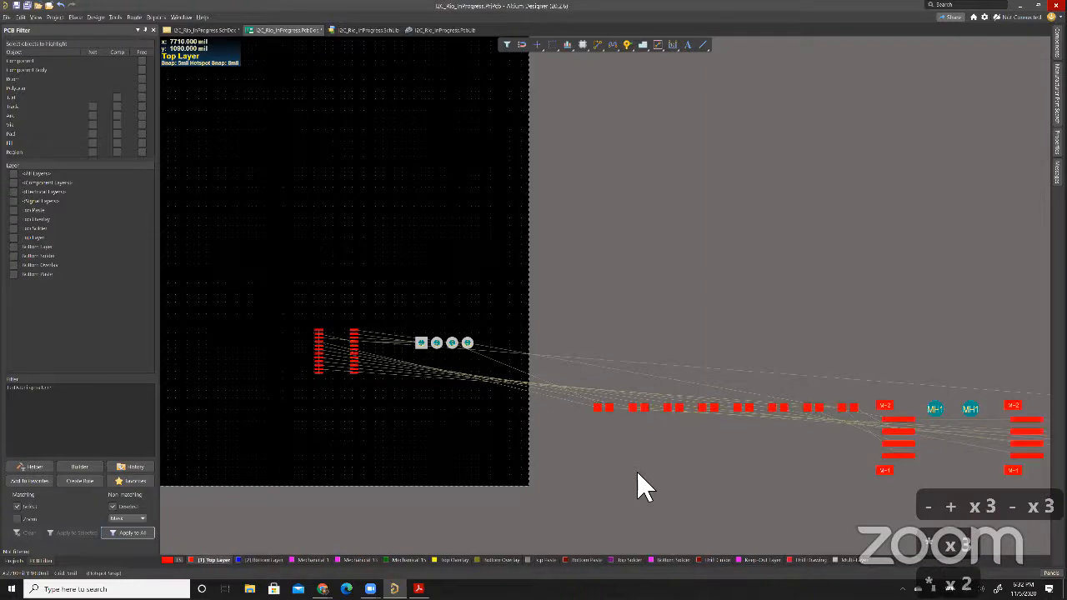
# Cycle through the Top Layer's single-layer display modes and restore the display of all layers with the unplaced parts in view
pyautogui.scroll(1, 638, 474)
pyautogui.click(638, 475)
pyautogui.hotkey('shift', 's')
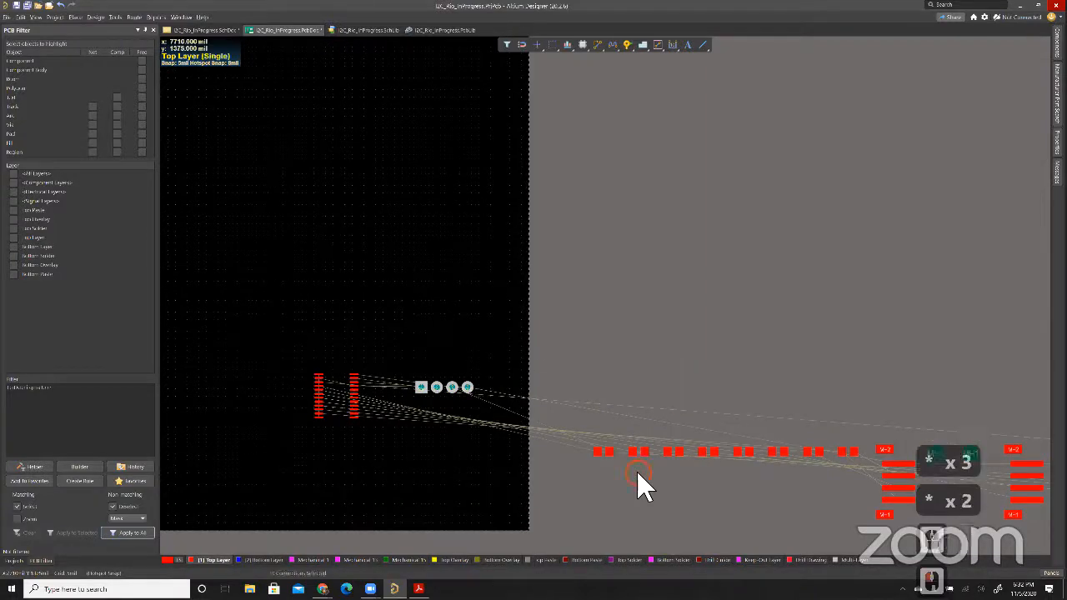
pyautogui.keyDown('shift'); pyautogui.click(671, 350); pyautogui.keyUp('shift')
pyautogui.hotkey('shift', 's')
pyautogui.hotkey('shift', 's')
pyautogui.hotkey('shift', 's')
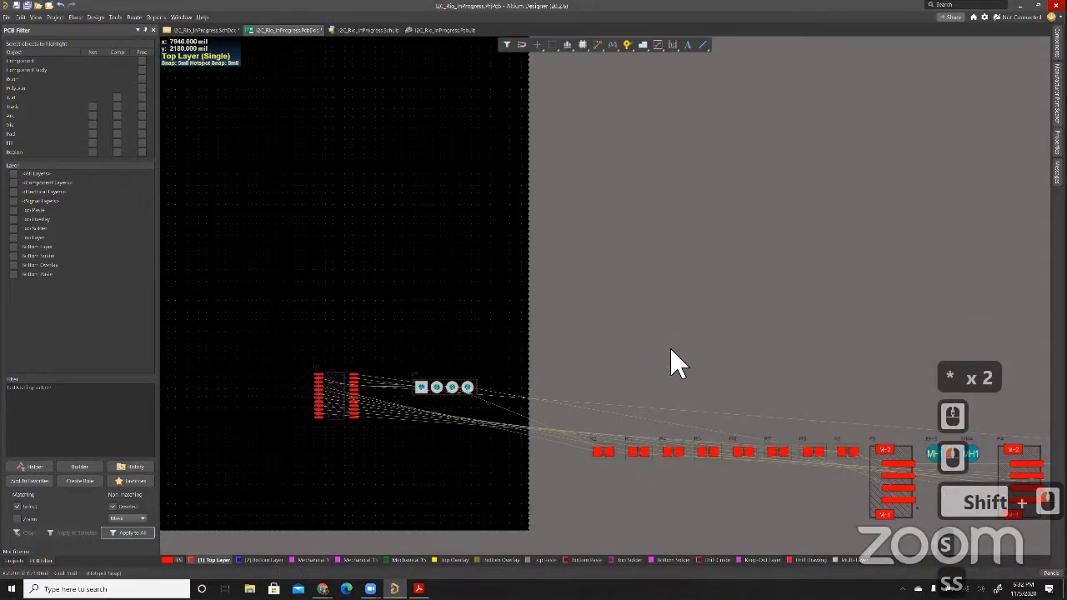
pyautogui.moveTo(670, 350); pyautogui.dragTo(717, 356, button='right')
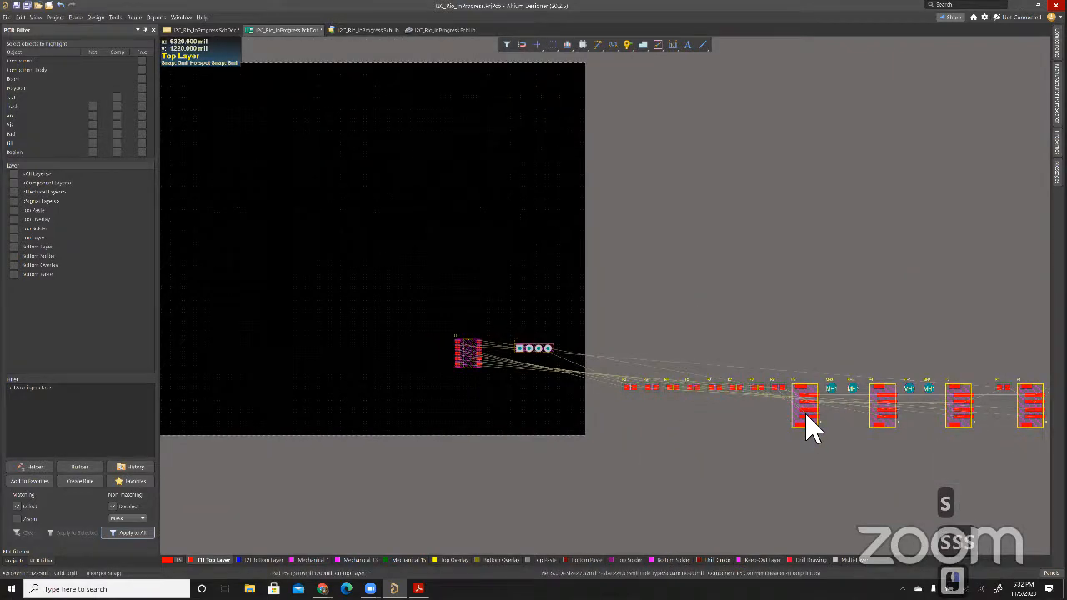
# Move three of the four unplaced connectors onto the board, two to the left of U1 and P5 below them with its pads facing up
pyautogui.moveTo(807, 425); pyautogui.dragTo(515, 432)
pyautogui.moveTo(876, 425); pyautogui.dragTo(382, 367)
pyautogui.moveTo(957, 417); pyautogui.dragTo(557, 325)
pyautogui.moveTo(366, 299); pyautogui.dragTo(364, 298)
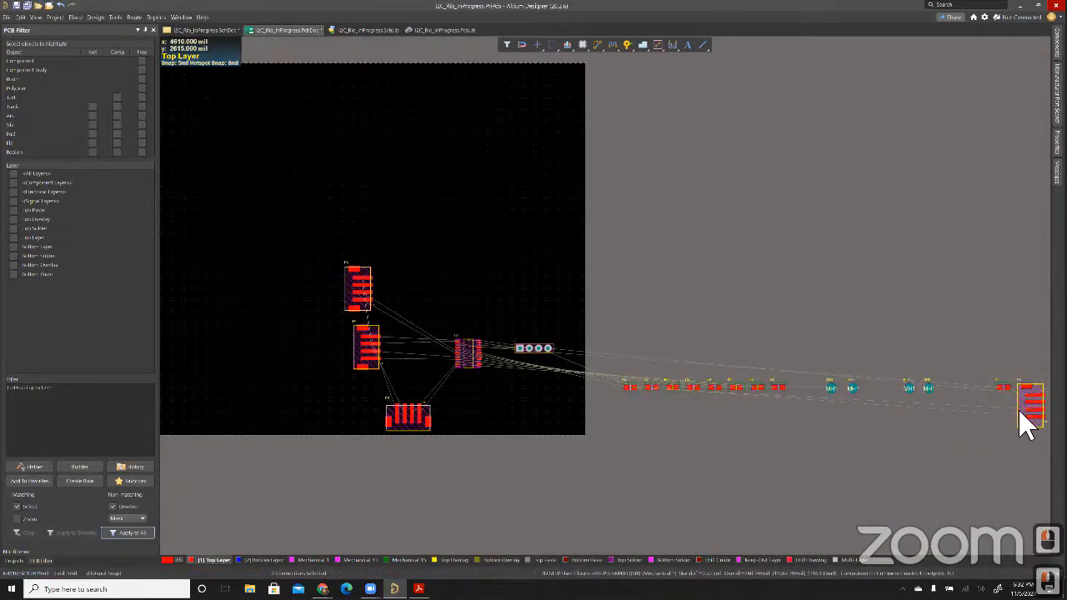
# Move the remaining connector P1 onto the board to the upper left of U1, rotated so its pads face down
pyautogui.moveTo(1028, 412); pyautogui.dragTo(405, 279)
pyautogui.press('space')
pyautogui.press('space')
pyautogui.press('space')
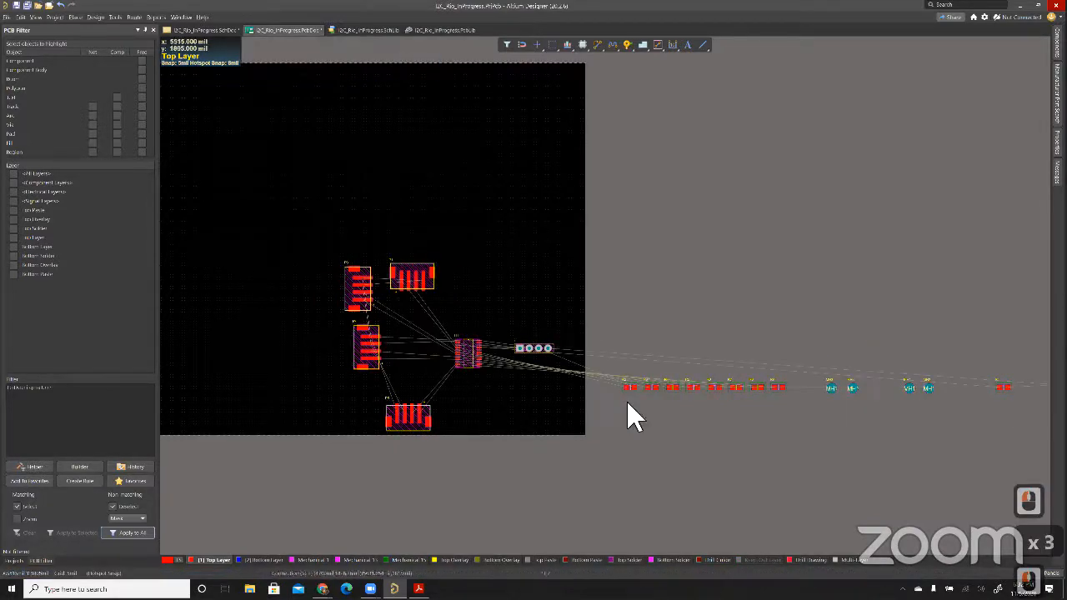
# Examine the connection lines running from U1's lower-left pads to the pads of connector P5
pyautogui.press('ctrl')
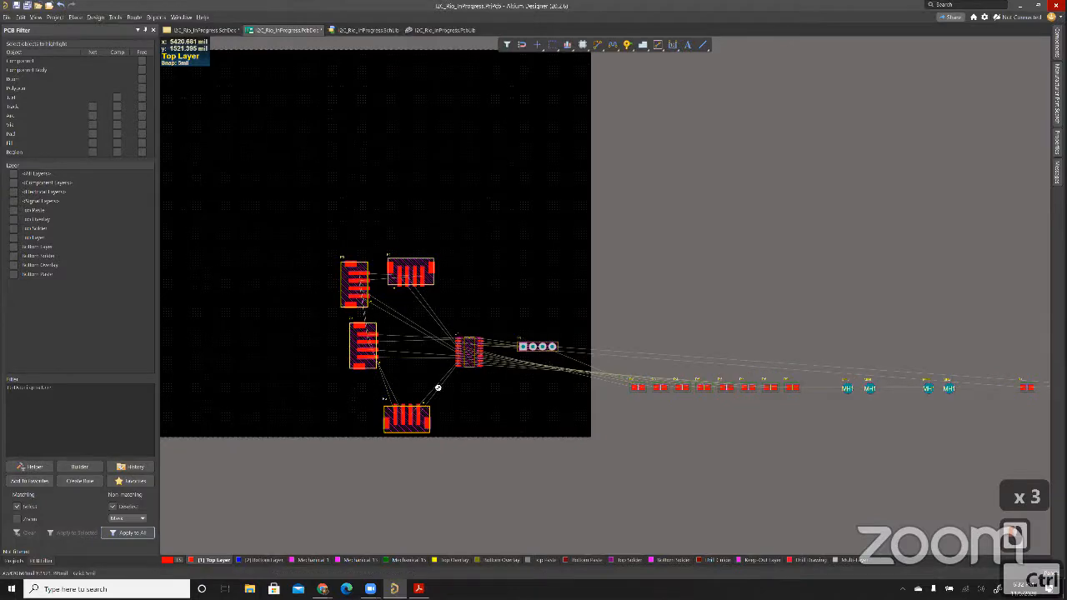
pyautogui.keyDown('ctrl'); pyautogui.scroll(5, 439, 381); pyautogui.keyUp('ctrl')
pyautogui.keyDown('ctrl'); pyautogui.scroll(-2, 719, 83); pyautogui.keyUp('ctrl')
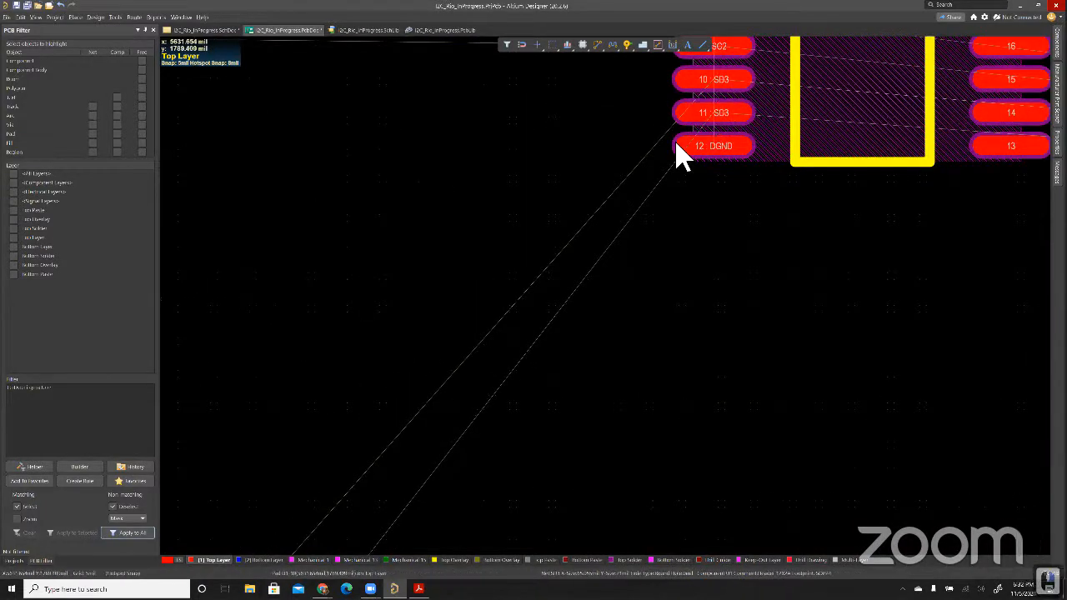
pyautogui.scroll(-7, 410, 359)
pyautogui.moveTo(373, 436); pyautogui.dragTo(652, 411, button='right')
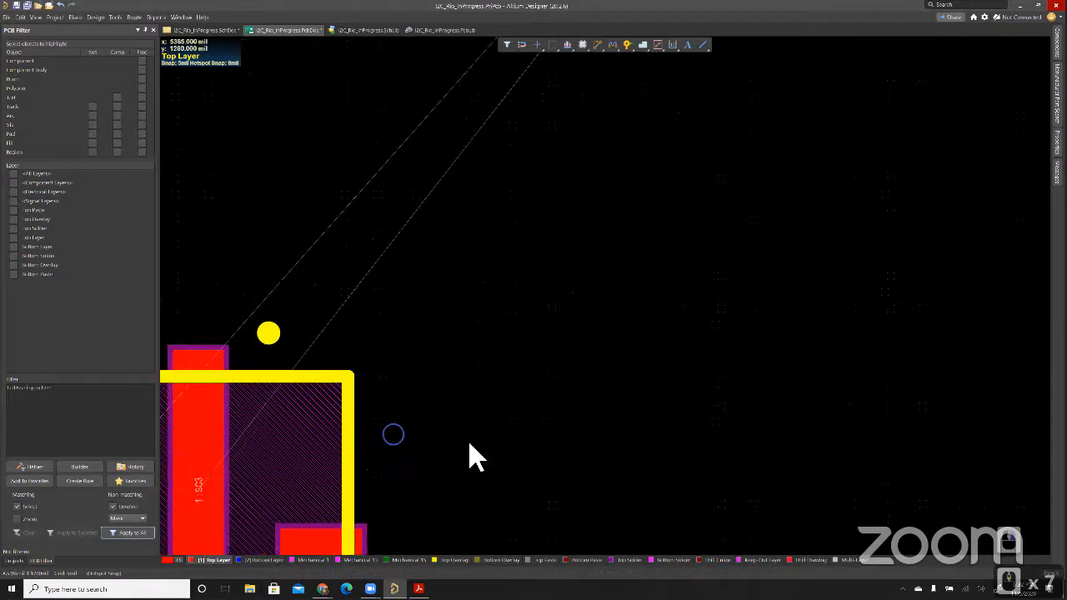
pyautogui.keyDown('ctrl'); pyautogui.scroll(-4, 396, 476); pyautogui.keyUp('ctrl')
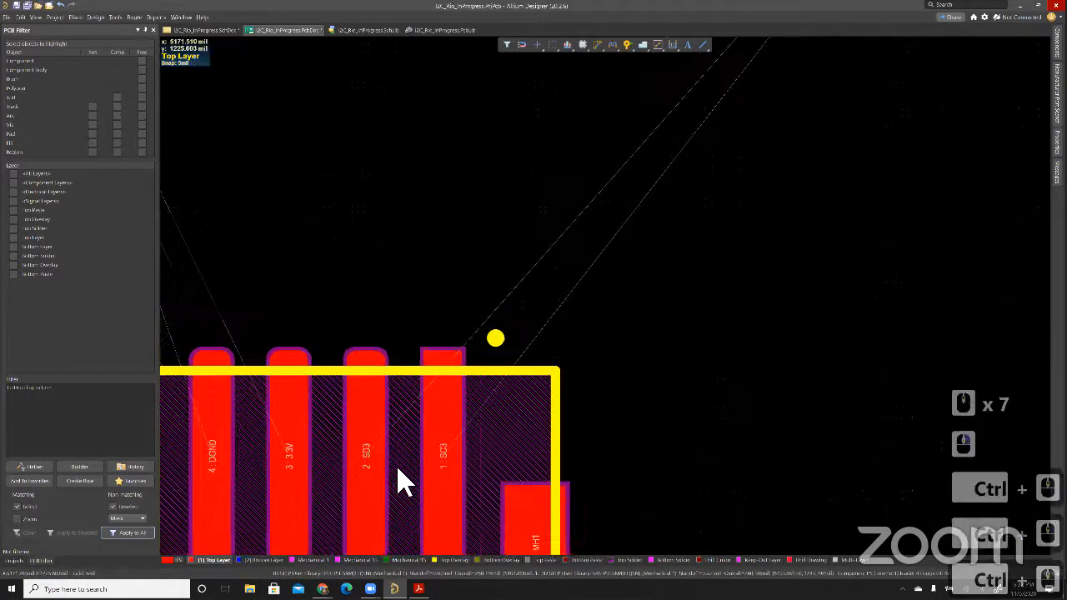
pyautogui.keyDown('ctrl'); pyautogui.scroll(-5, 281, 275); pyautogui.keyUp('ctrl')
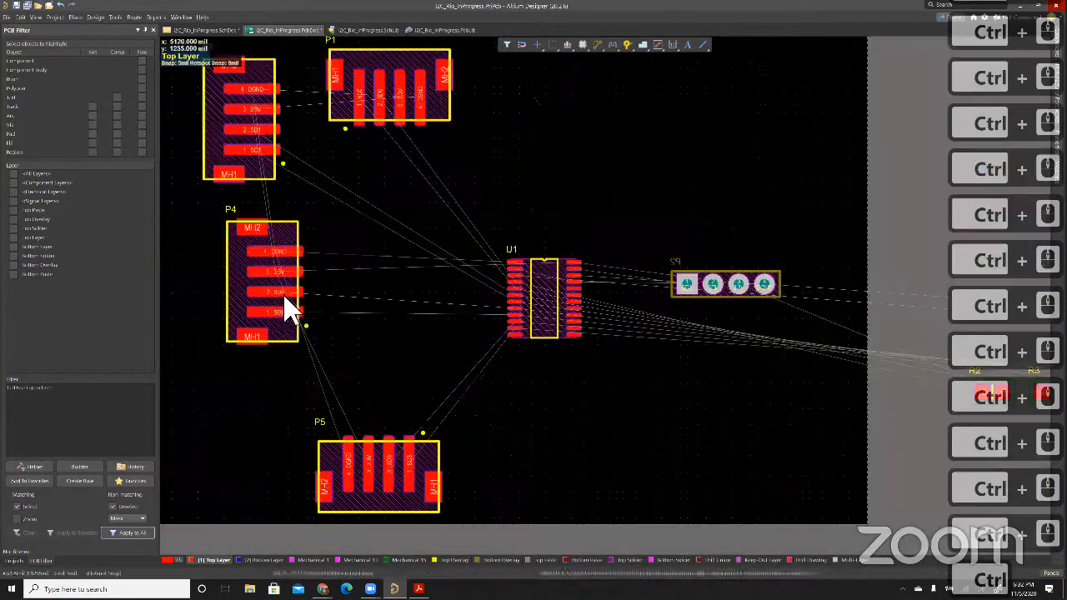
# Swap connectors P1 and P5, placing P1 below and P5 above, rotated so its pads face down
pyautogui.moveTo(392, 505); pyautogui.dragTo(517, 148)
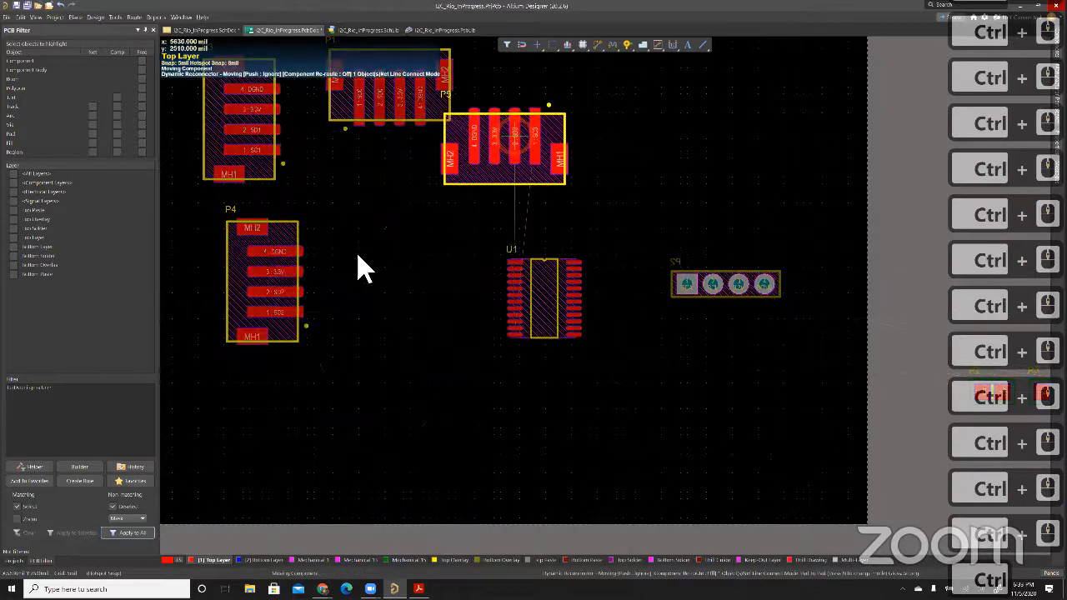
pyautogui.moveTo(381, 131); pyautogui.dragTo(391, 482)
pyautogui.moveTo(557, 169); pyautogui.dragTo(423, 108)
pyautogui.press('space')
pyautogui.press('space')
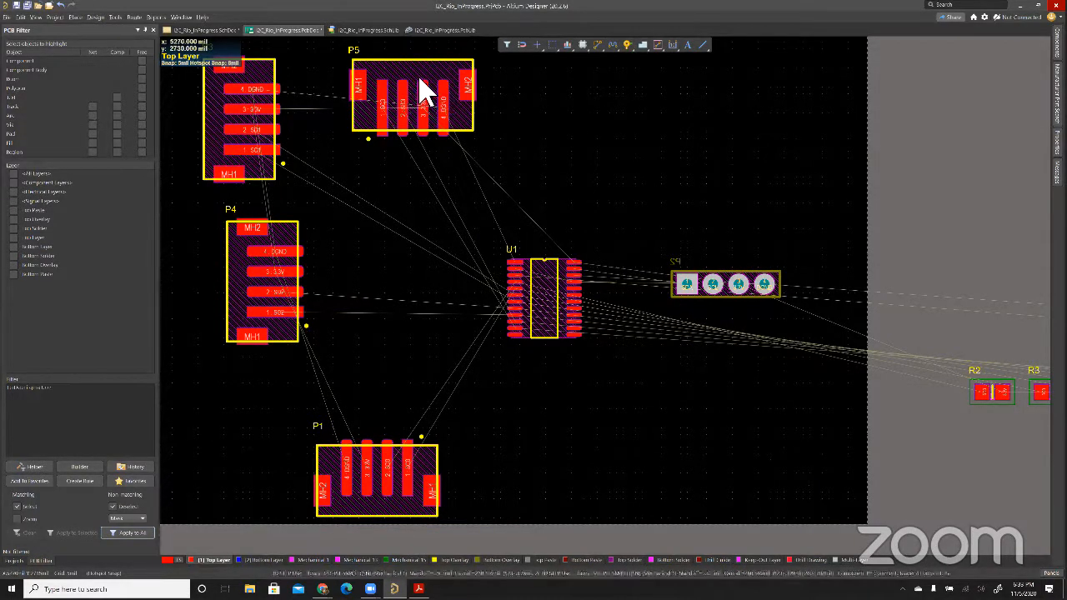
# Swap the connectors back, with P1 above and P5 to the lower left of U1, each rotated so its pads face inward
pyautogui.moveTo(422, 79); pyautogui.dragTo(521, 475)
pyautogui.press('space')
pyautogui.moveTo(365, 481); pyautogui.dragTo(392, 76)
pyautogui.press('space')
pyautogui.press('space')
pyautogui.moveTo(495, 459); pyautogui.dragTo(393, 435)
pyautogui.click(577, 413)
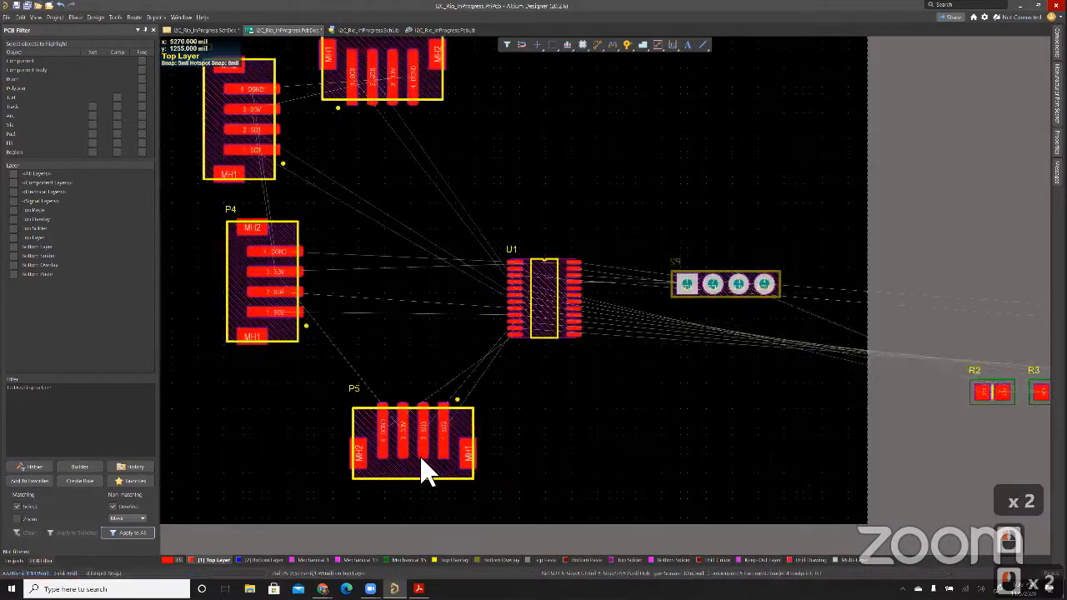
pyautogui.moveTo(410, 455); pyautogui.dragTo(420, 425)
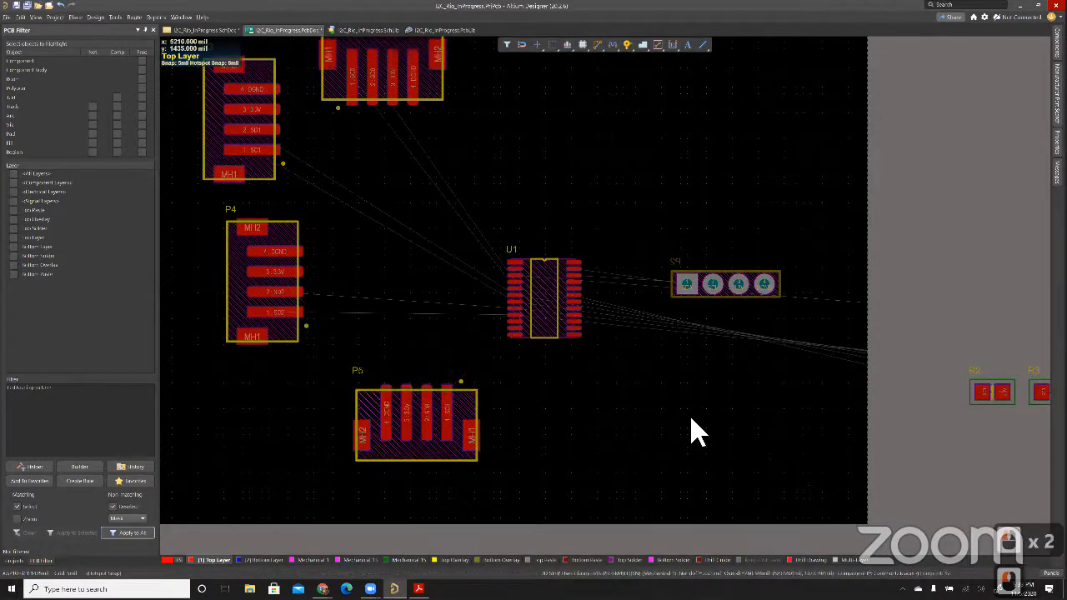
pyautogui.click(689, 421)
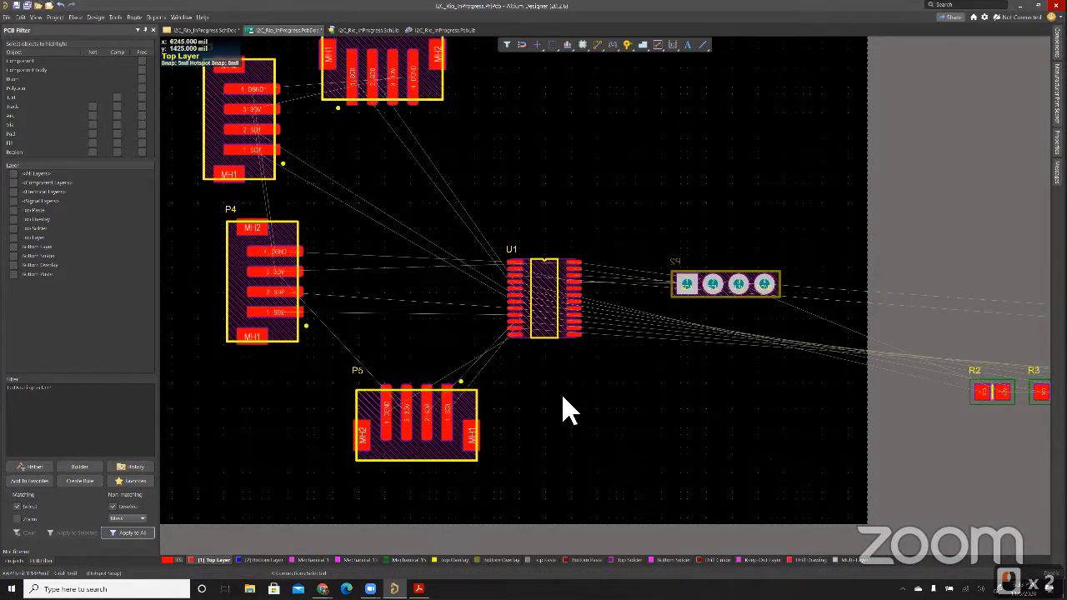
pyautogui.click(635, 386)
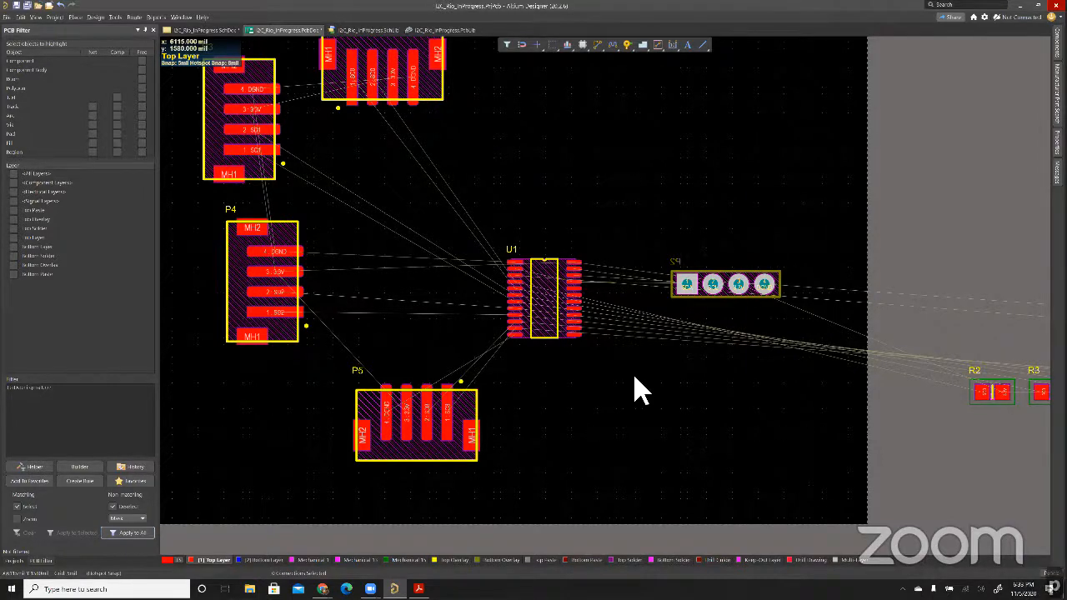
# Rotate header P2 by 180 degrees and place it to the right of U1
pyautogui.press('ctrl')
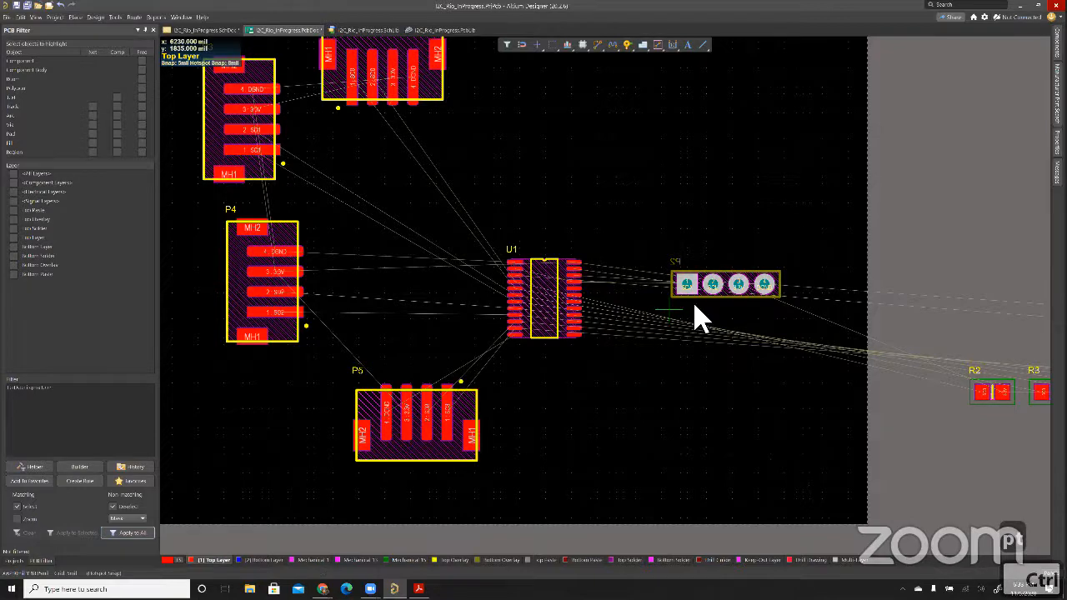
pyautogui.keyDown('ctrl'); pyautogui.scroll(1, 699, 319); pyautogui.keyUp('ctrl')
pyautogui.keyDown('ctrl'); pyautogui.scroll(1, 723, 310); pyautogui.keyUp('ctrl')
pyautogui.press('Escape')
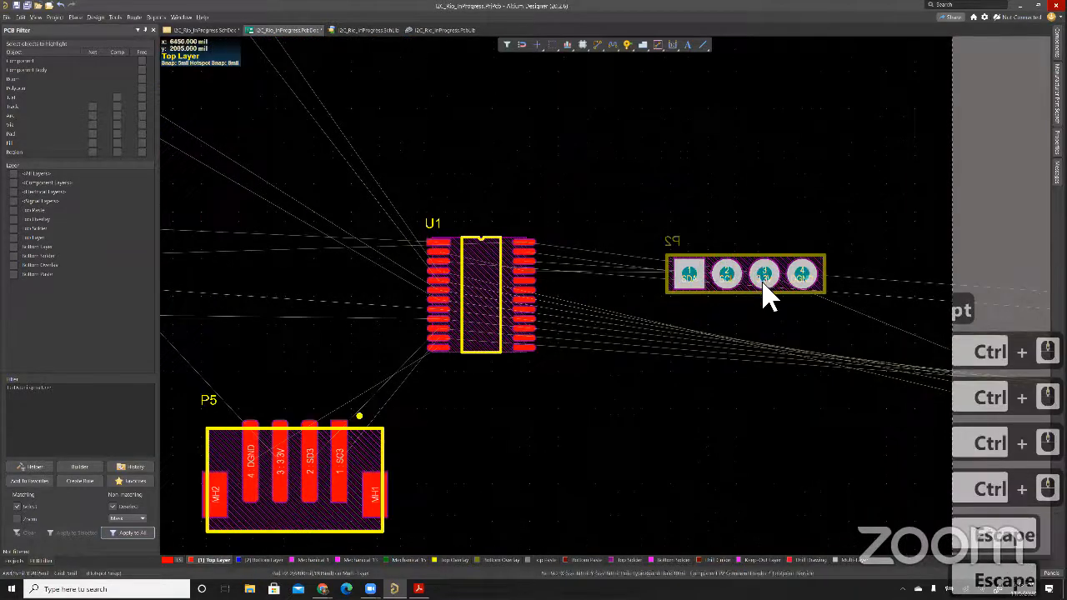
pyautogui.press('Escape')
pyautogui.moveTo(760, 275); pyautogui.dragTo(761, 274)
pyautogui.press('space')
pyautogui.press('space')
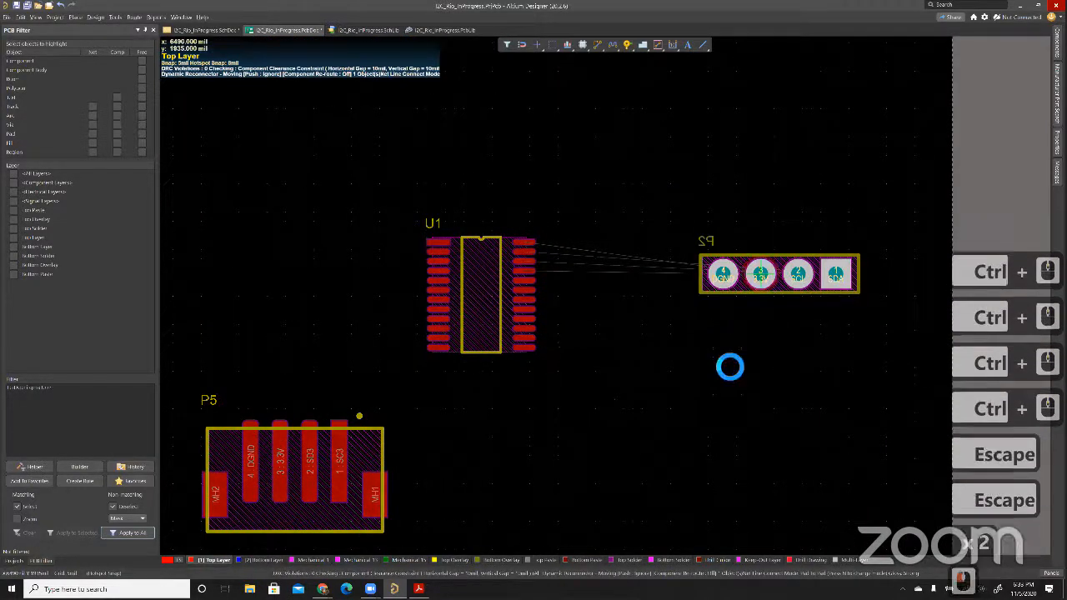
pyautogui.click(713, 332)
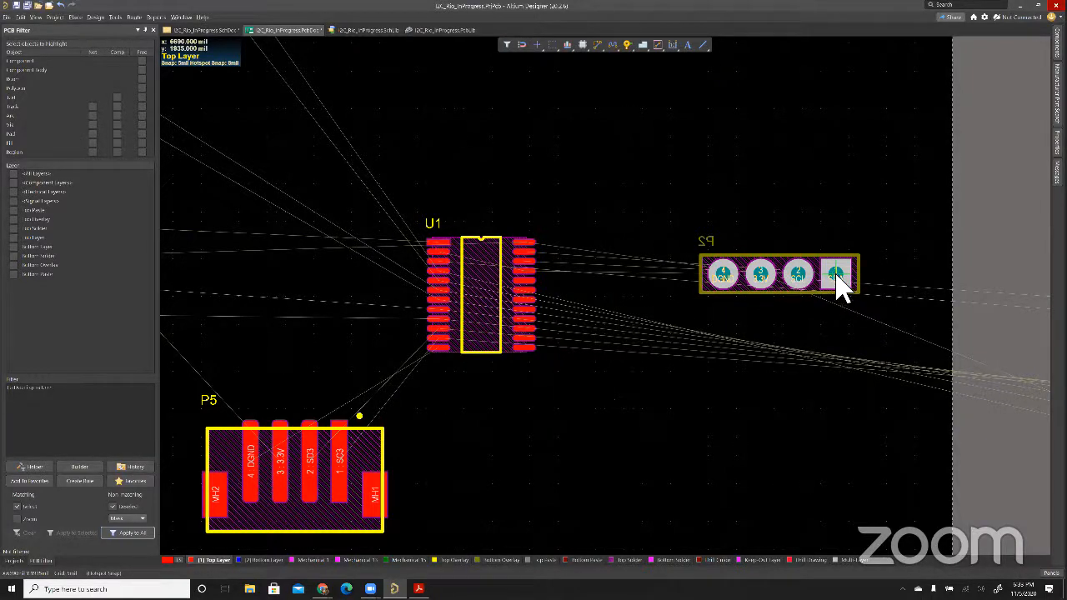
# Route the SDA net with a 10 mil Top Layer track from P2 pad 1 around the upper side of P2 to U1
pyautogui.click(830, 244)
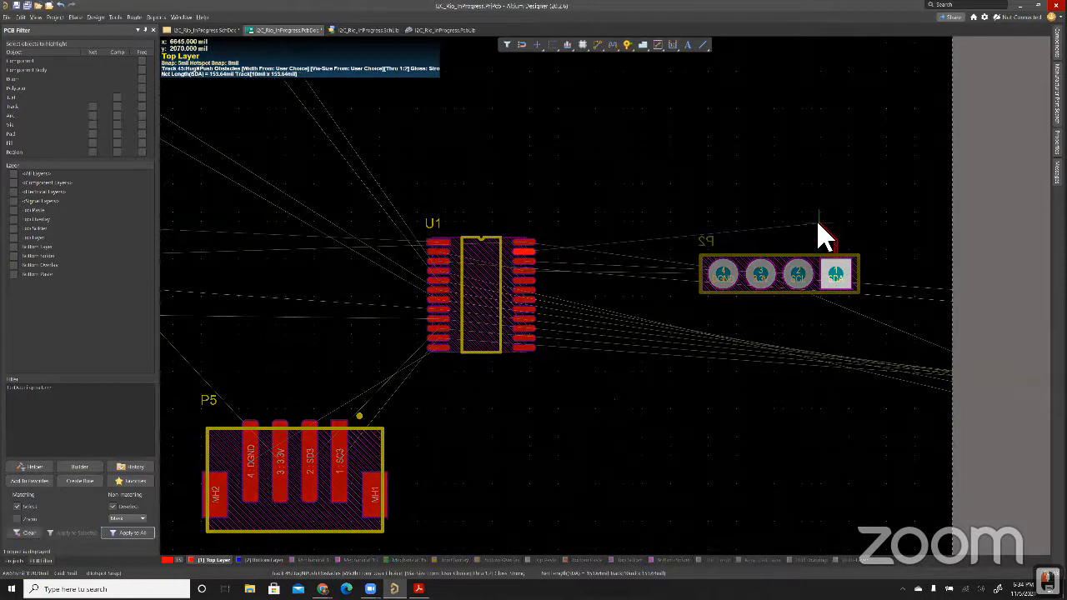
pyautogui.click(822, 227)
pyautogui.click(572, 241)
pyautogui.click(530, 250)
pyautogui.hotkey('ctrl', 'z')
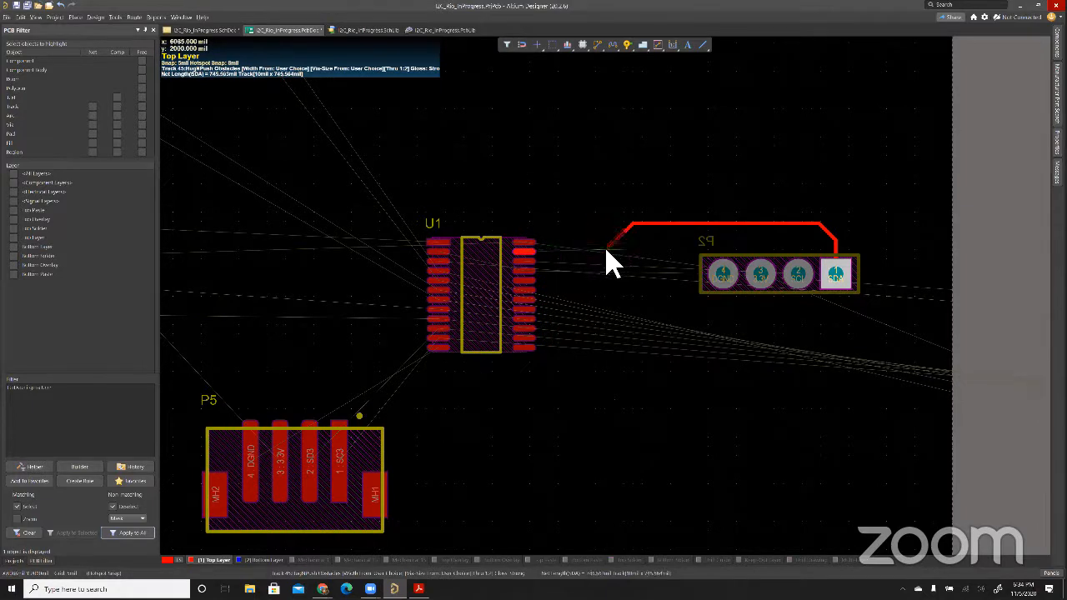
pyautogui.click(526, 263)
pyautogui.click(568, 249)
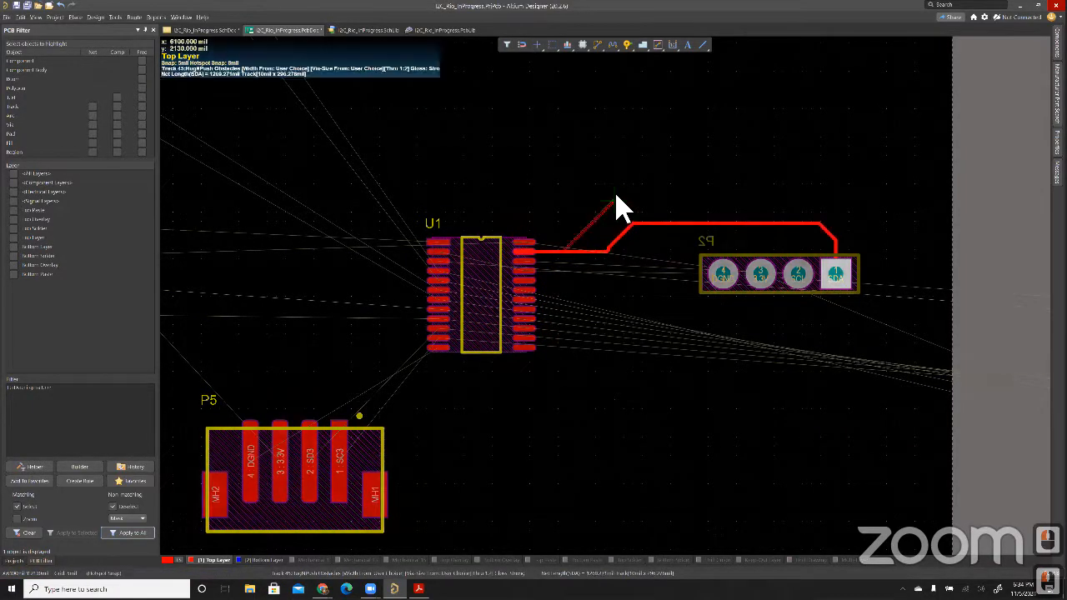
pyautogui.press('Escape')
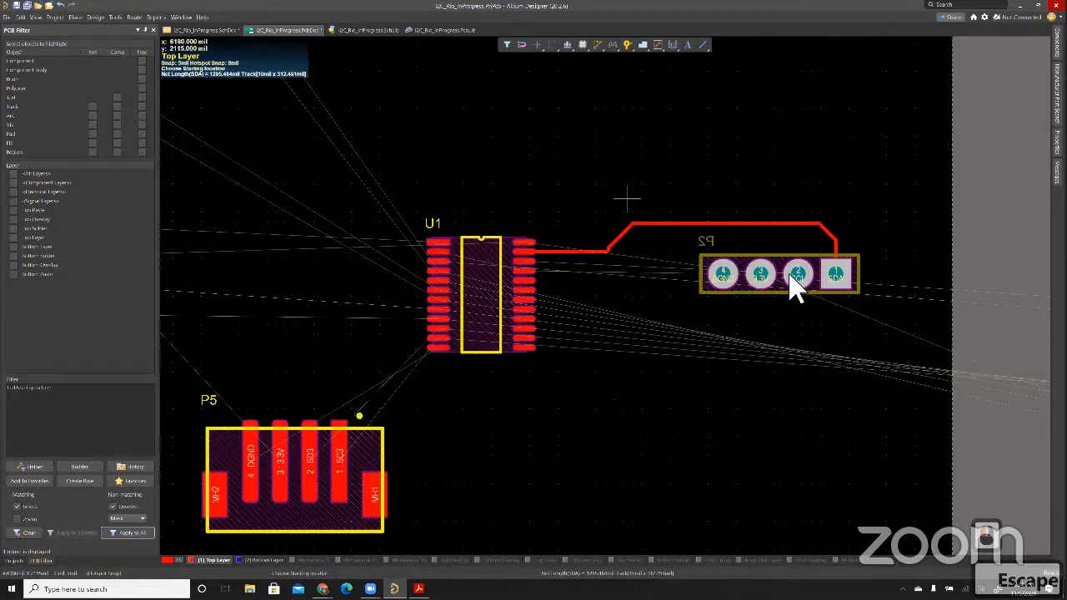
# Route the SCL net with a 10 mil Top Layer track from P2 pad 2 around the lower side of P2 to U1
pyautogui.click(787, 256)
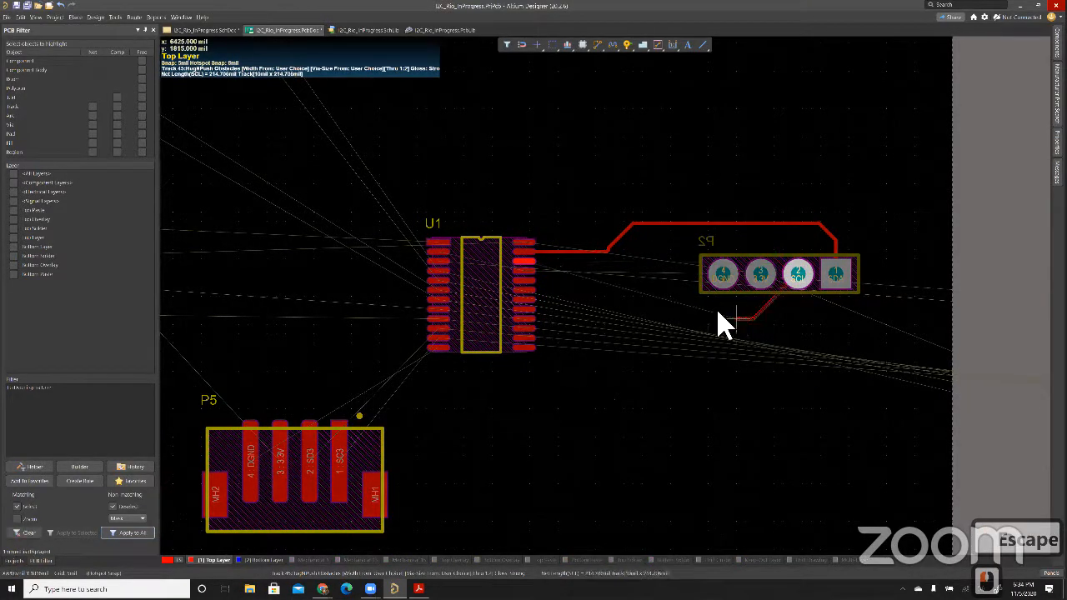
pyautogui.click(646, 290)
pyautogui.click(607, 264)
pyautogui.click(525, 259)
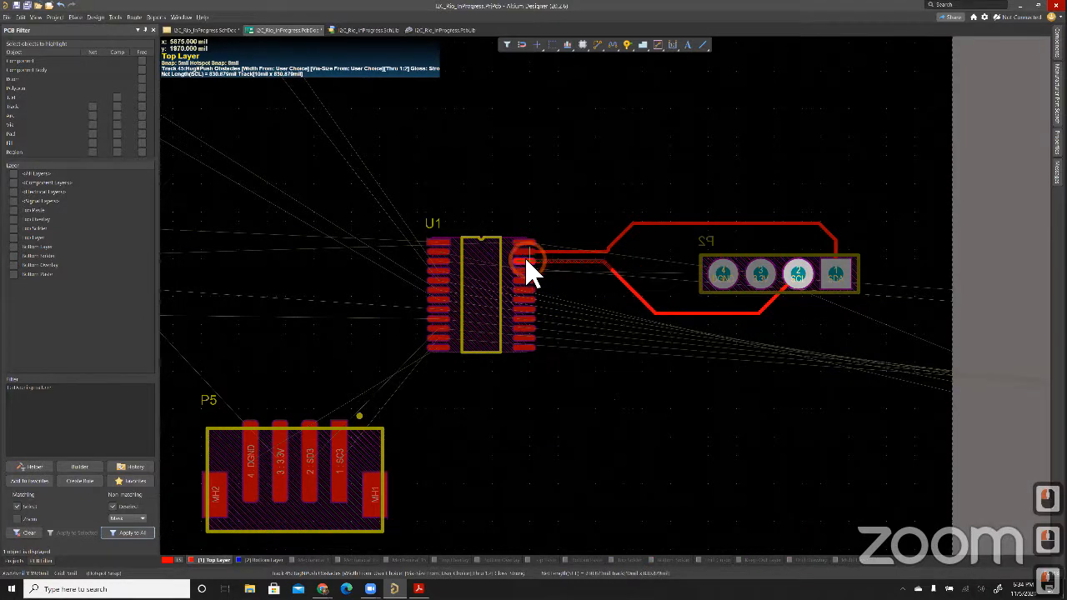
pyautogui.click(523, 261)
pyautogui.press('Escape')
pyautogui.press('Escape')
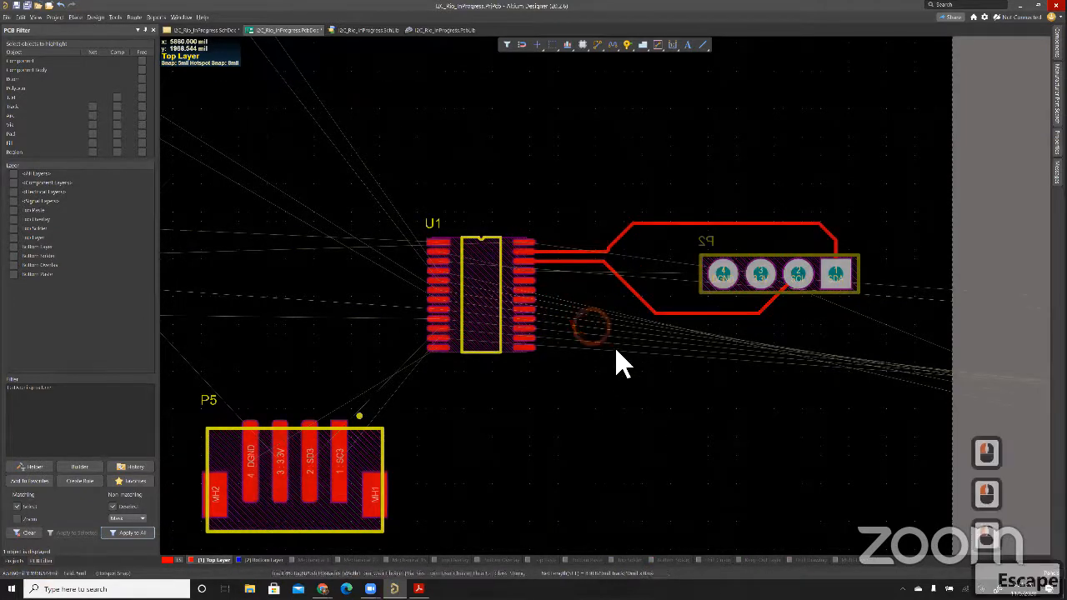
# Start routing the SC3 net with a 10 mil Top Layer track from U1 toward P5 and check the interactive routing properties
pyautogui.press('ctrl')
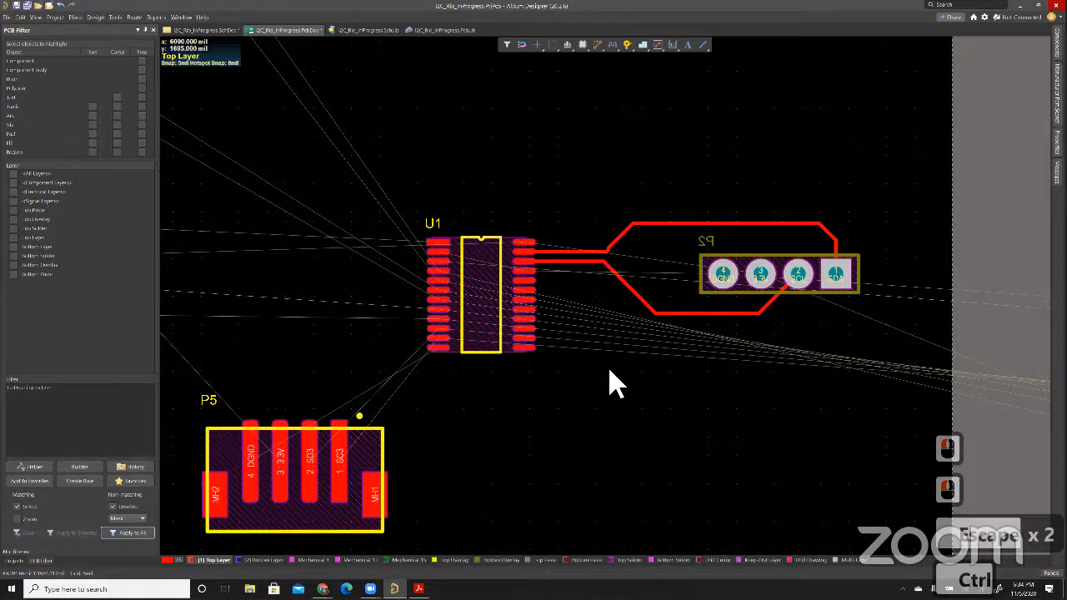
pyautogui.keyDown('ctrl'); pyautogui.scroll(-2, 649, 401); pyautogui.keyUp('ctrl')
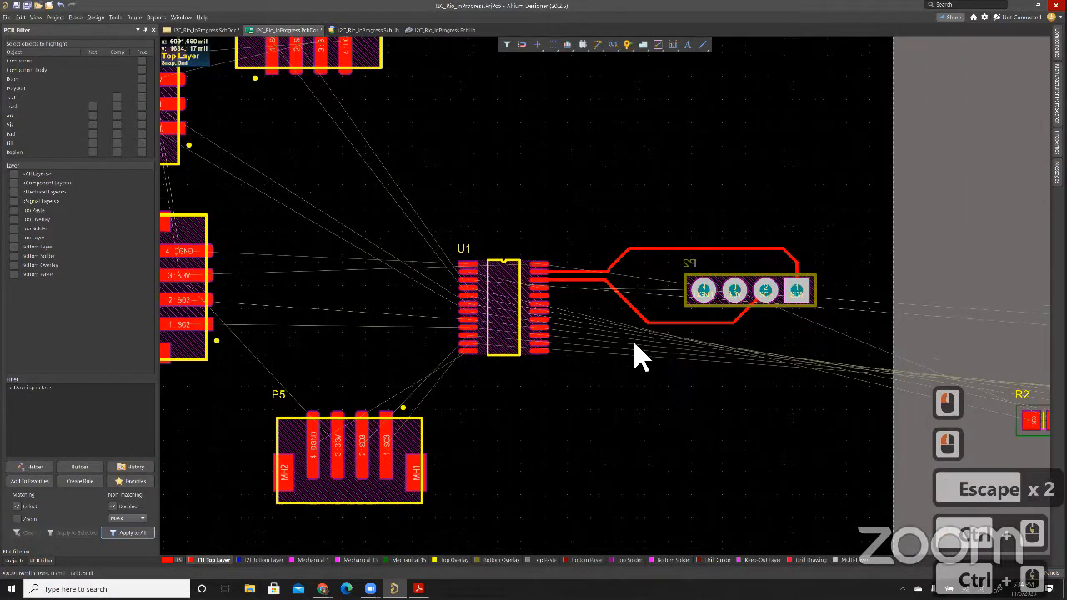
pyautogui.keyDown('ctrl'); pyautogui.scroll(-1, 638, 357); pyautogui.keyUp('ctrl')
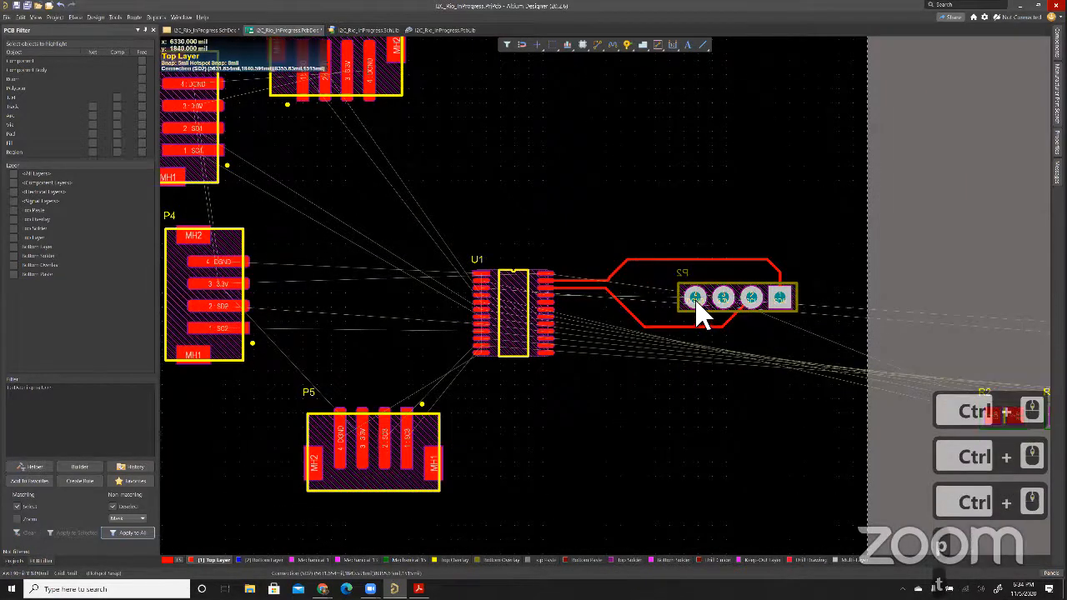
pyautogui.hotkey('ctrl', 'w')
pyautogui.click(480, 348)
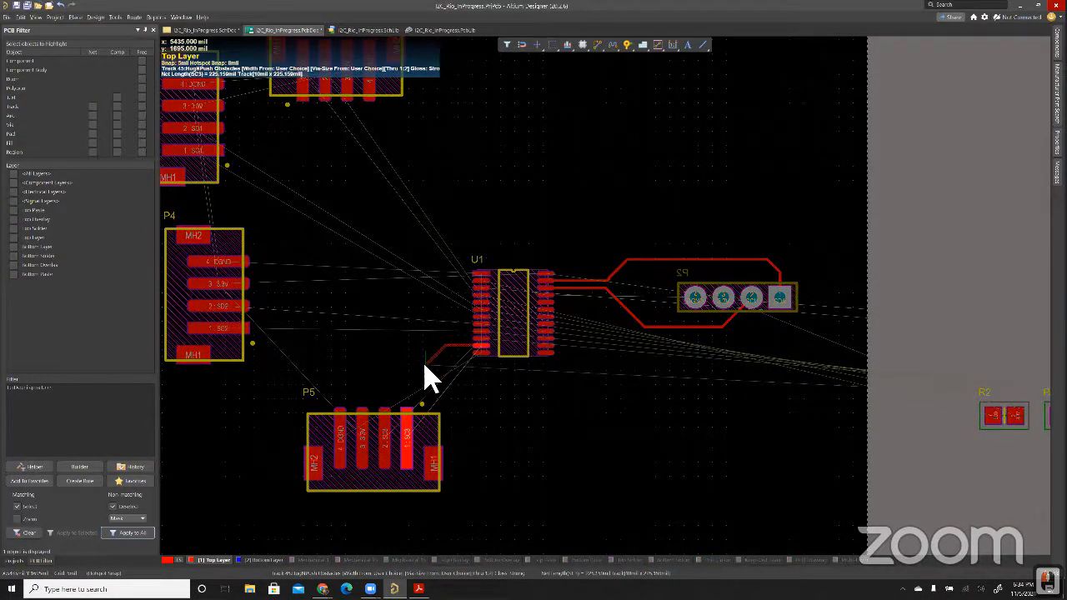
pyautogui.press('Tab')
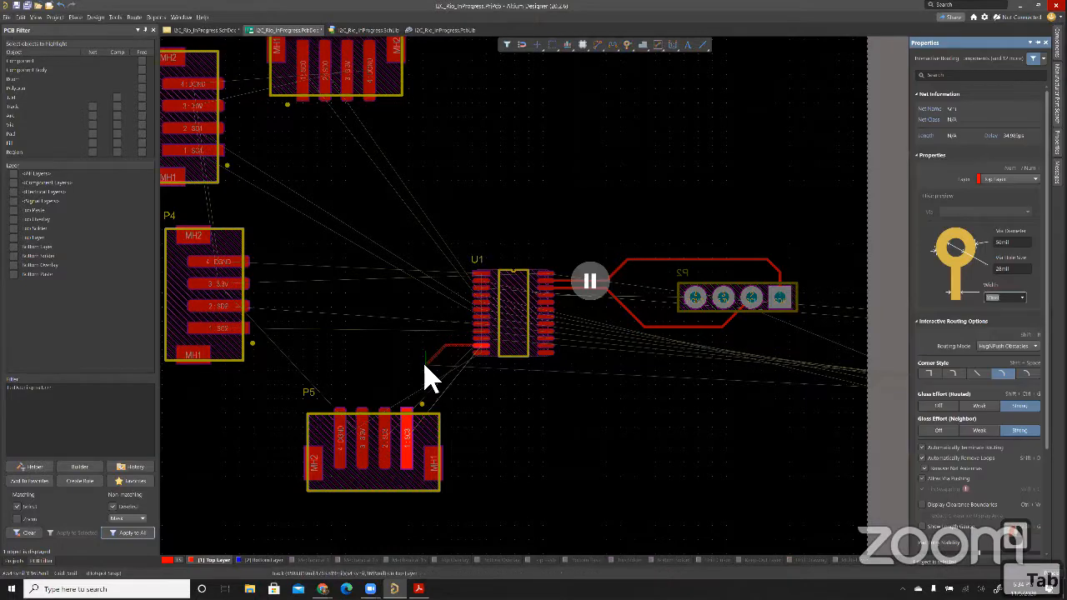
pyautogui.click(592, 283)
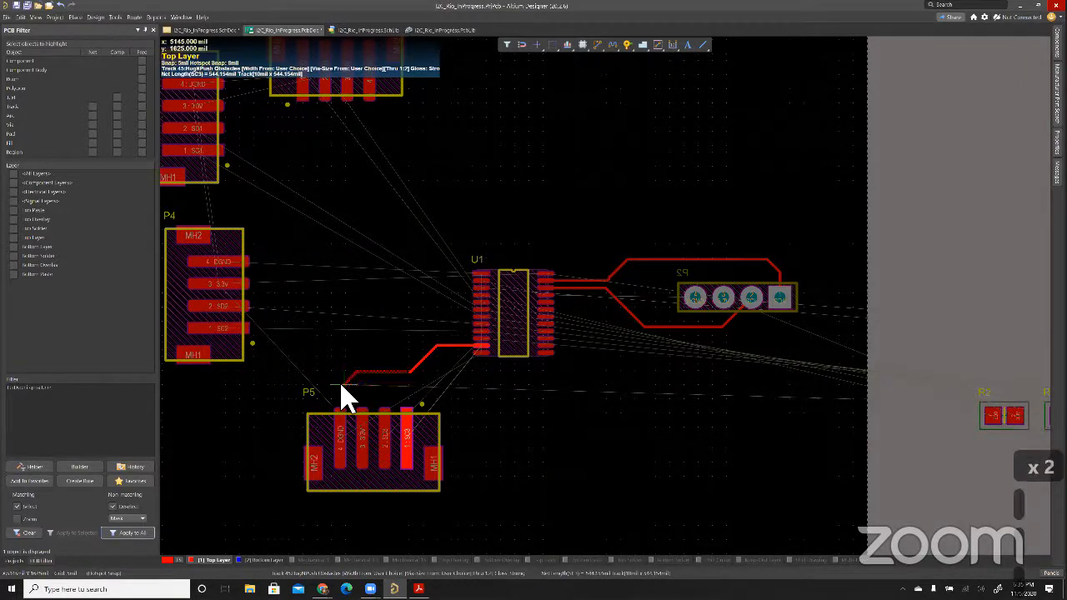
# Try the alternative corner directions on the unfinished SC3 track above P5, then end the routing
pyautogui.press('space')
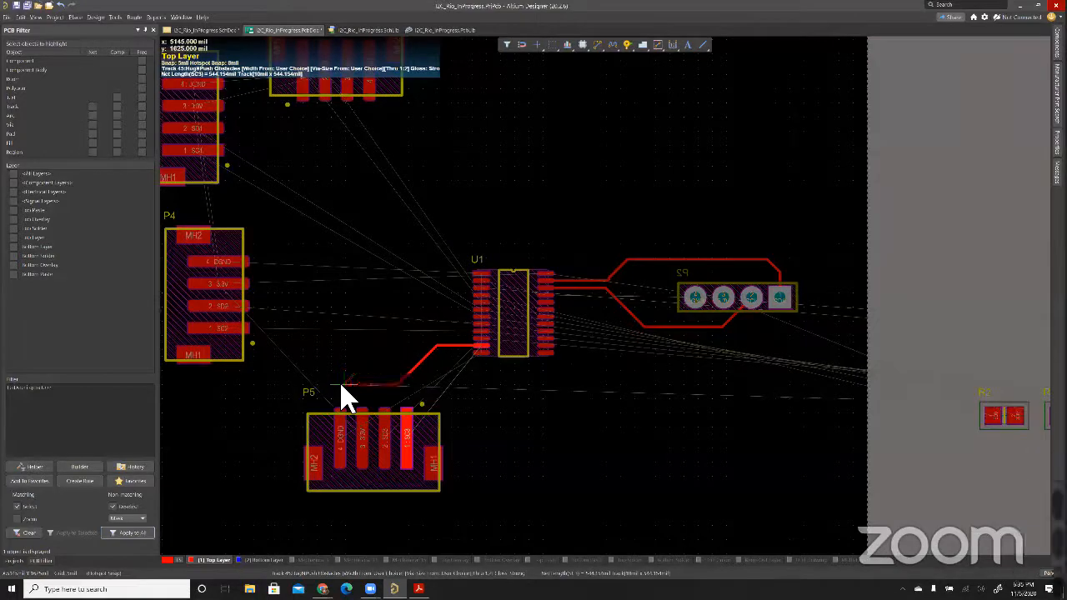
pyautogui.press('space')
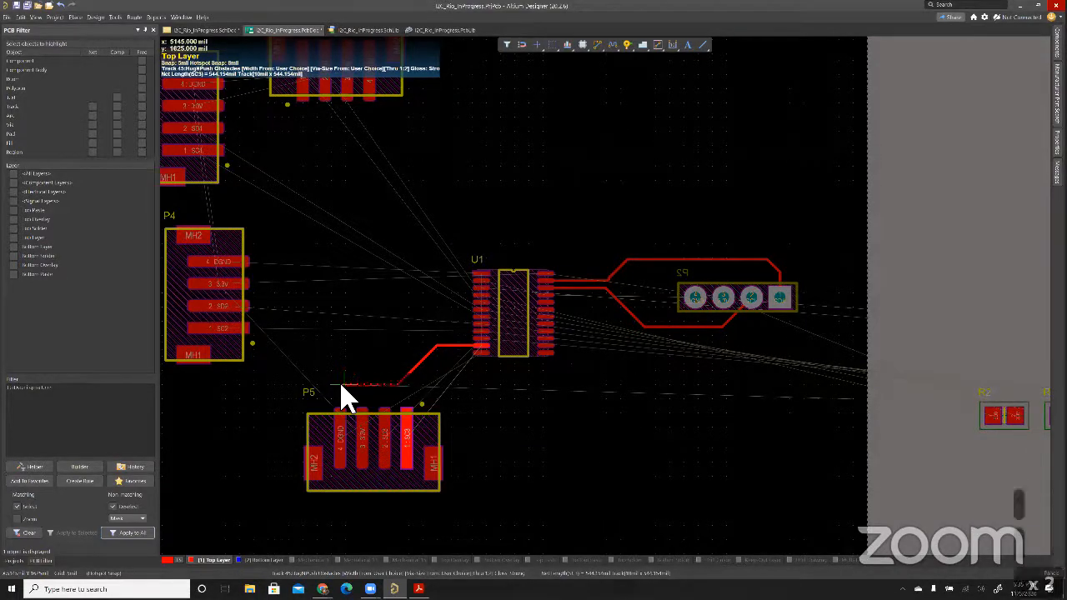
pyautogui.press('Escape')
pyautogui.press('Escape')
pyautogui.press('Escape')
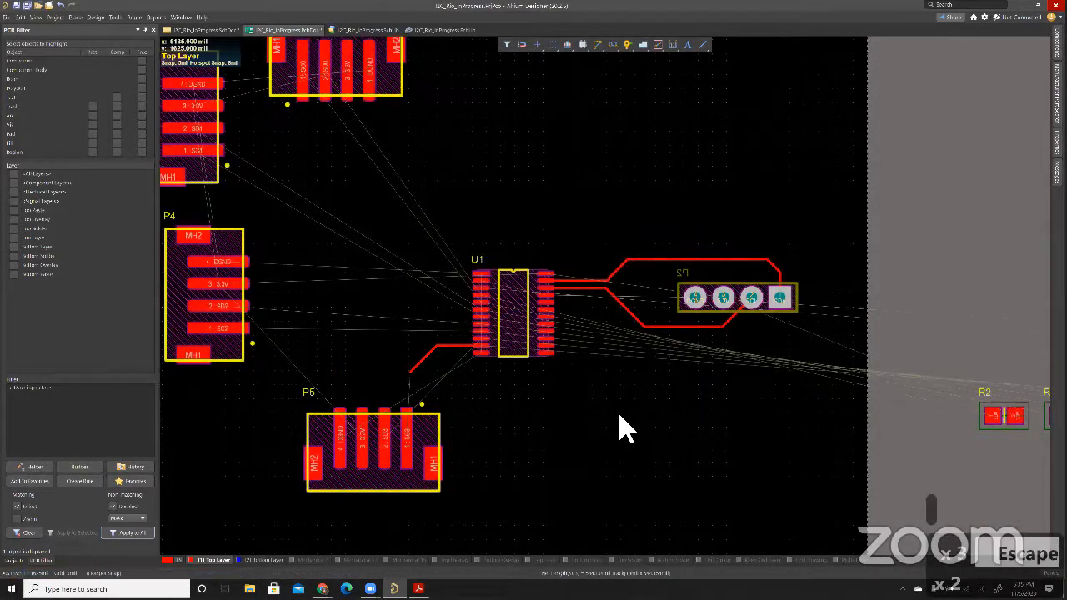
pyautogui.click(507, 402)
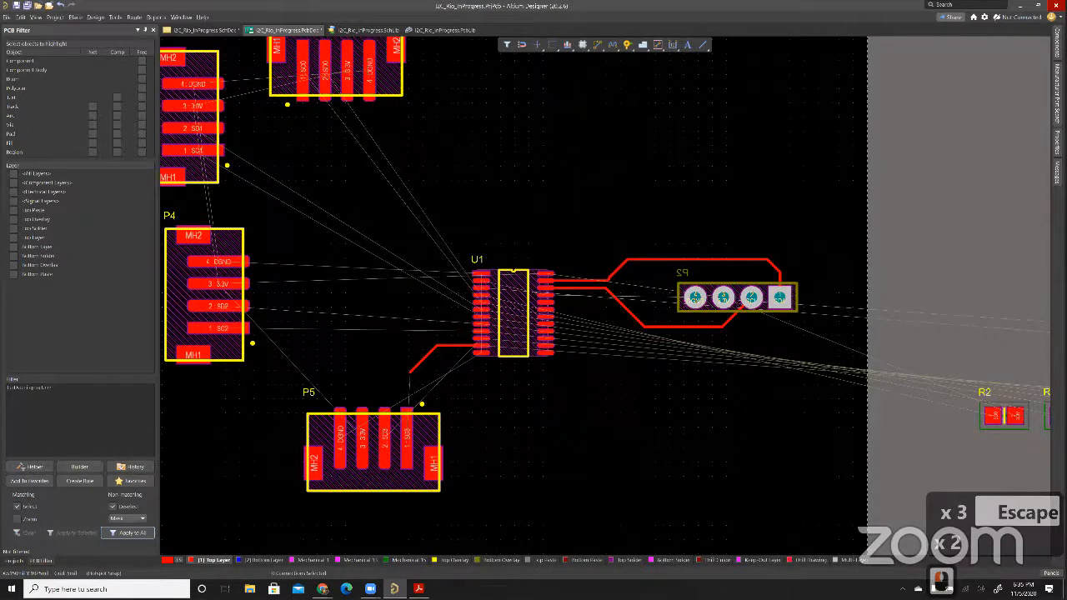
# In File Explorer, go to Documents > FIRST > Workshop > Altium_SVN > trunk and select the I2C_Rio_InProgress folder
pyautogui.click(273, 589)
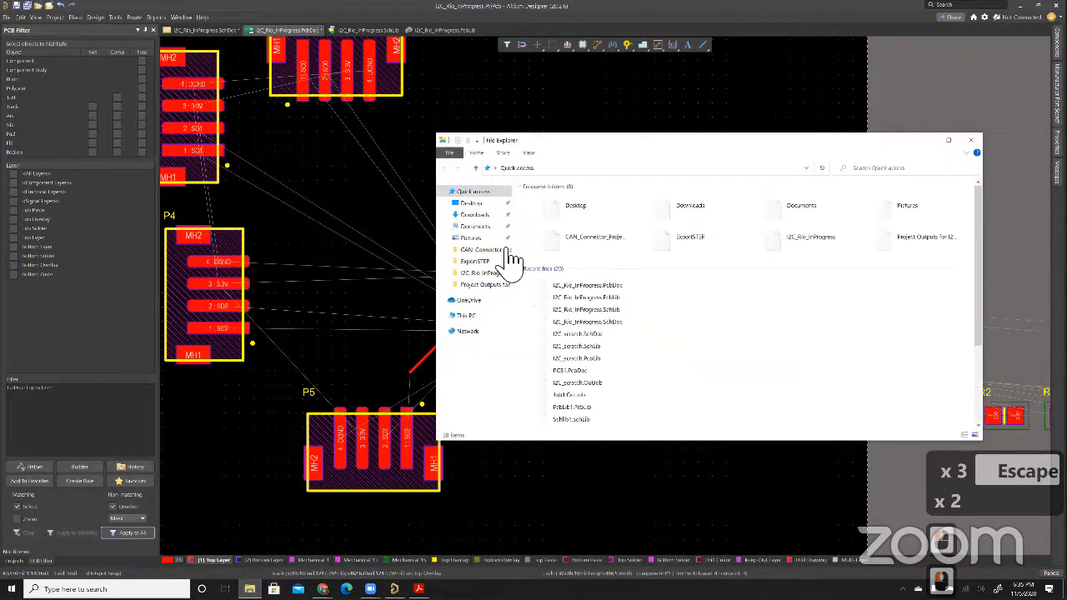
pyautogui.click(476, 226)
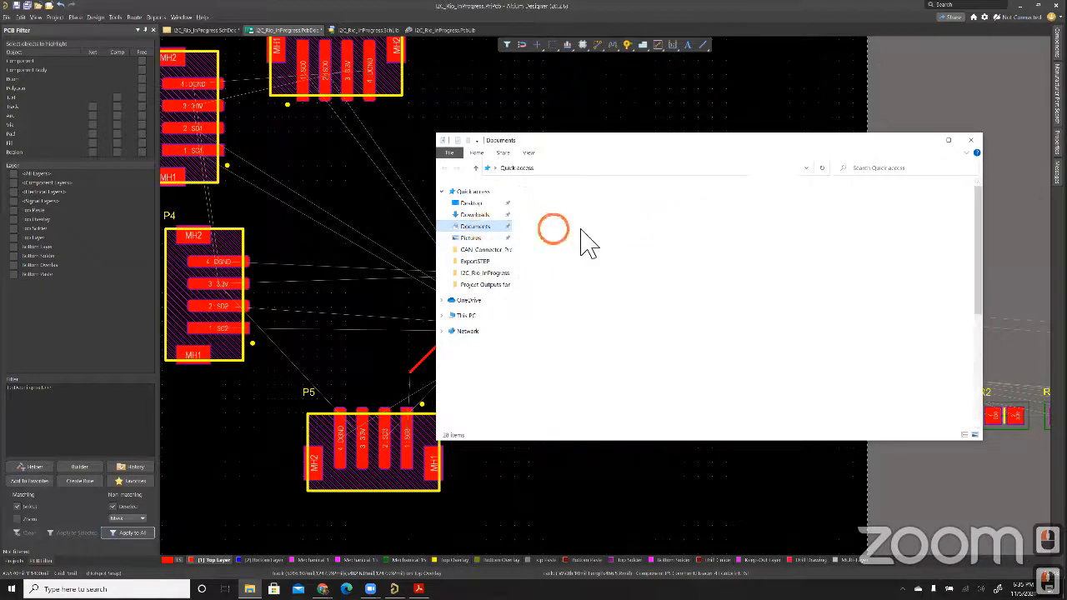
pyautogui.doubleClick(554, 233)
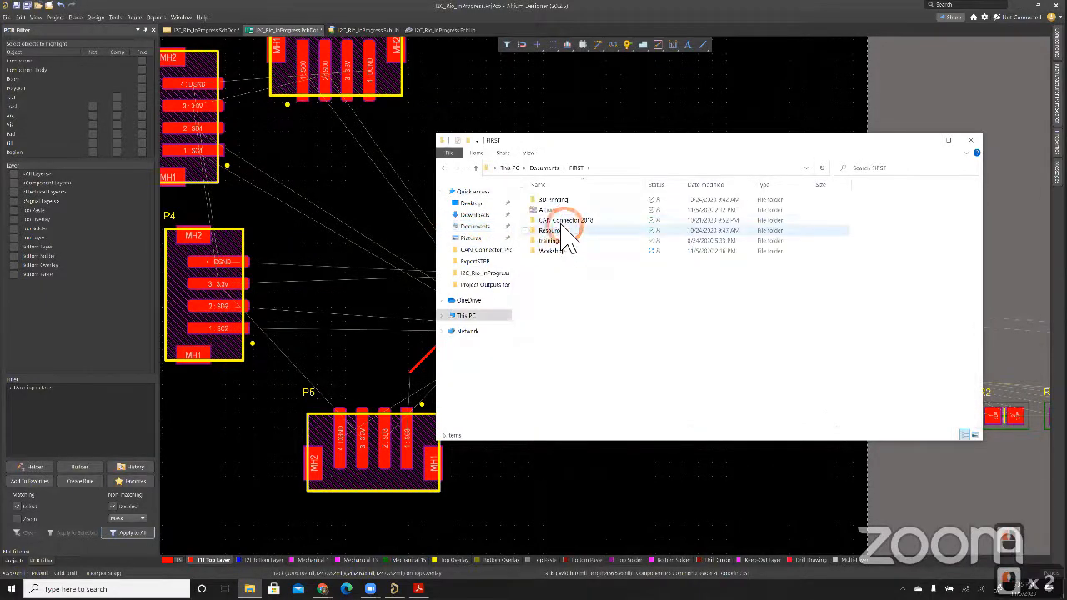
pyautogui.click(554, 251)
pyautogui.doubleClick(555, 251)
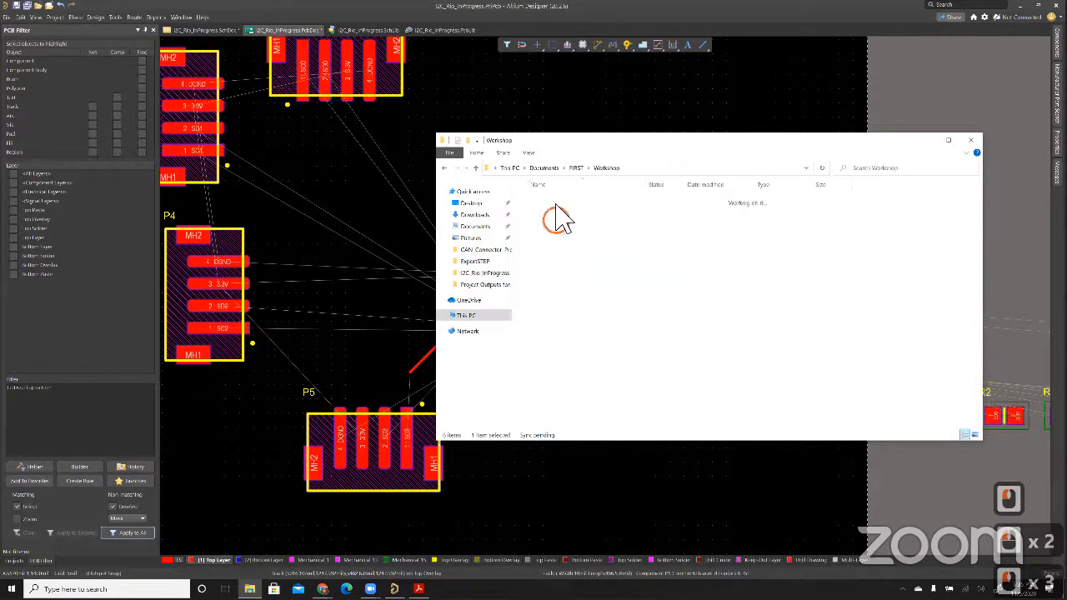
pyautogui.doubleClick(556, 204)
pyautogui.click(549, 231)
pyautogui.click(549, 230)
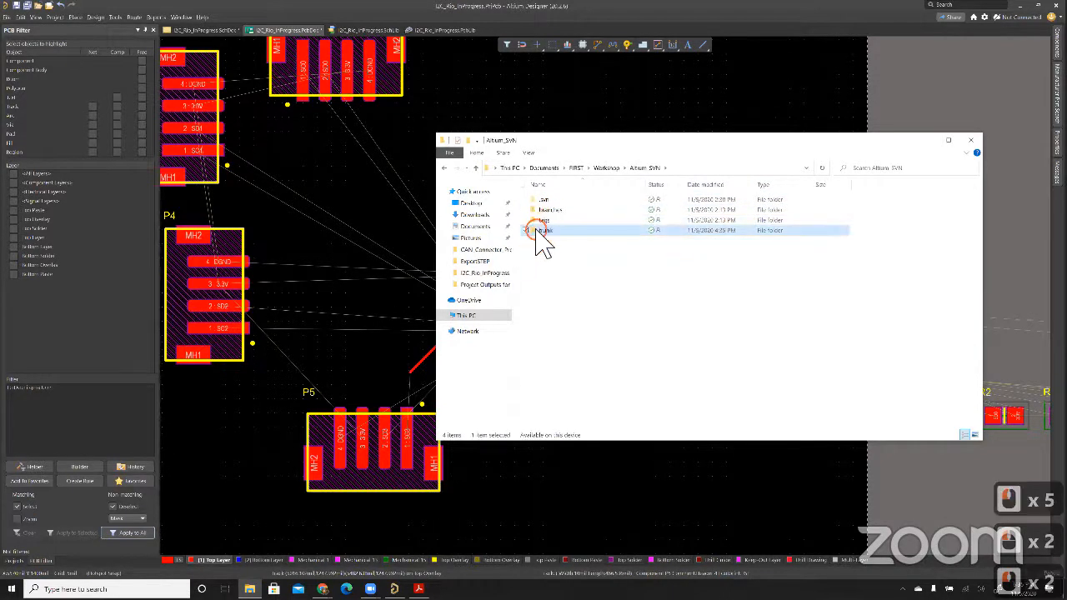
pyautogui.doubleClick(546, 231)
pyautogui.doubleClick(570, 206)
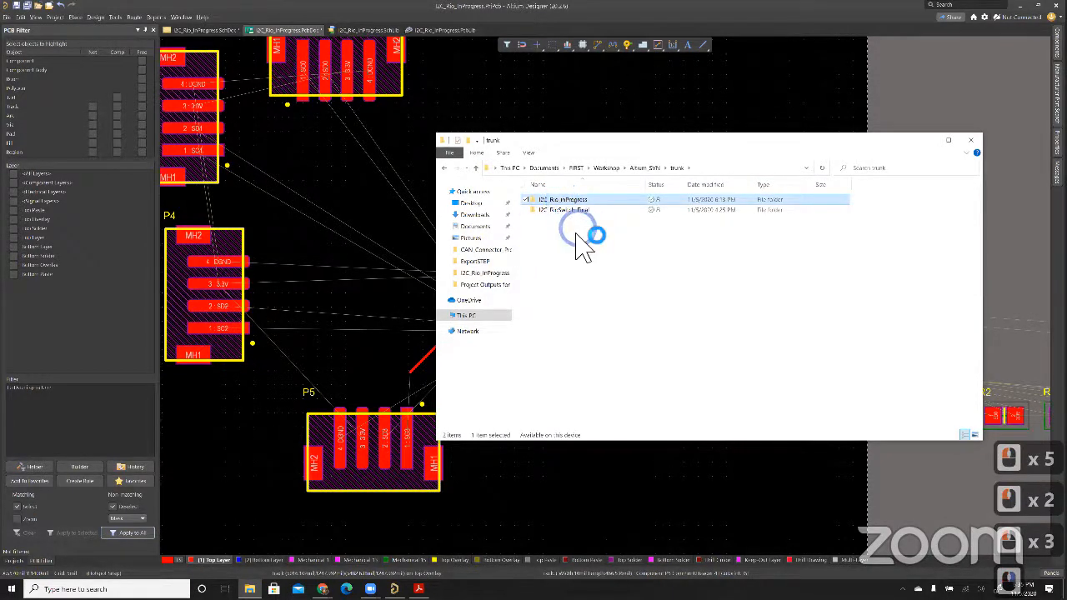
# Update the I2C_Rio_InProgress folder with TortoiseSVN to revision 7, "Rough Physical Layout", chosen from the log
pyautogui.rightClick(560, 200)
pyautogui.click(491, 327)
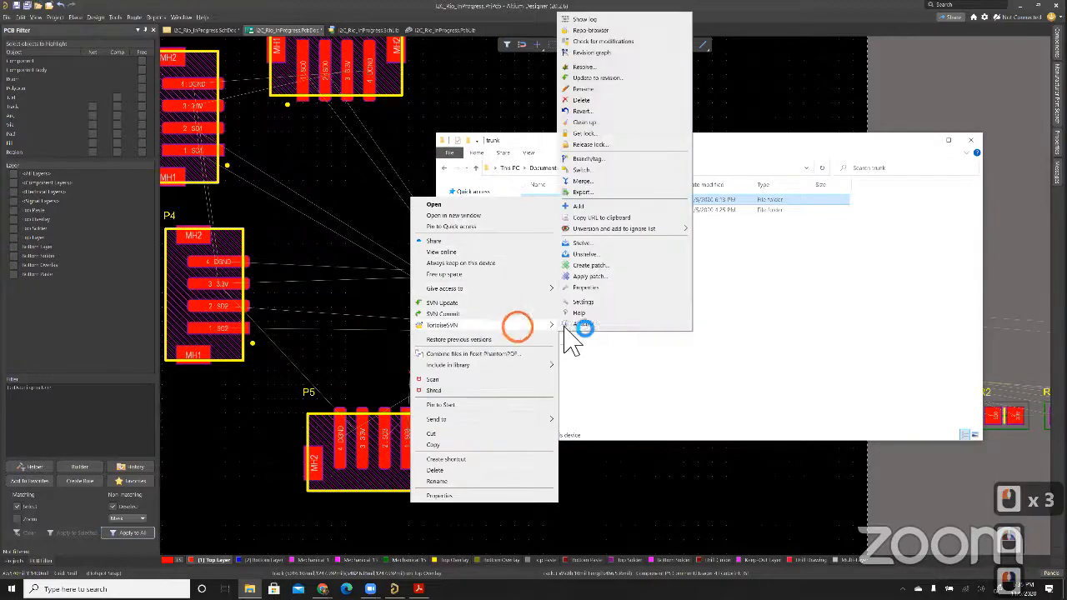
pyautogui.click(607, 78)
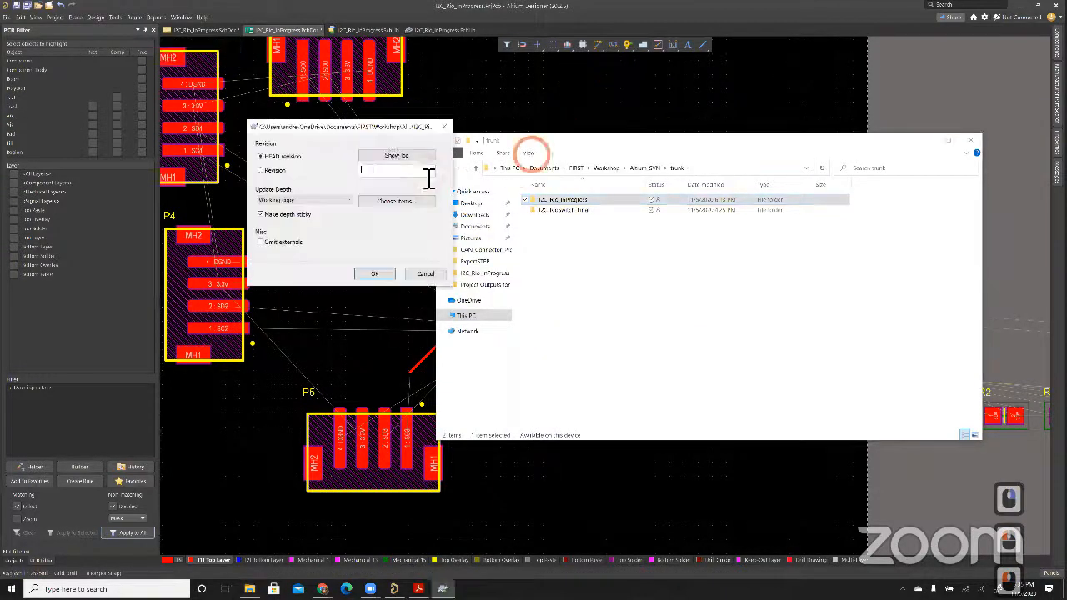
pyautogui.click(390, 158)
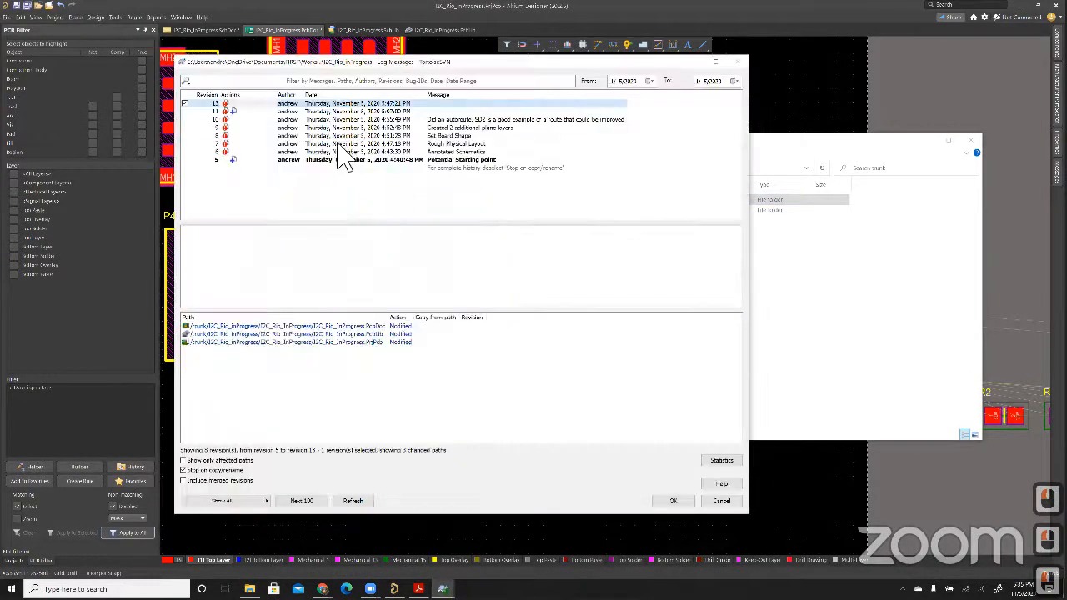
pyautogui.click(338, 143)
pyautogui.click(552, 411)
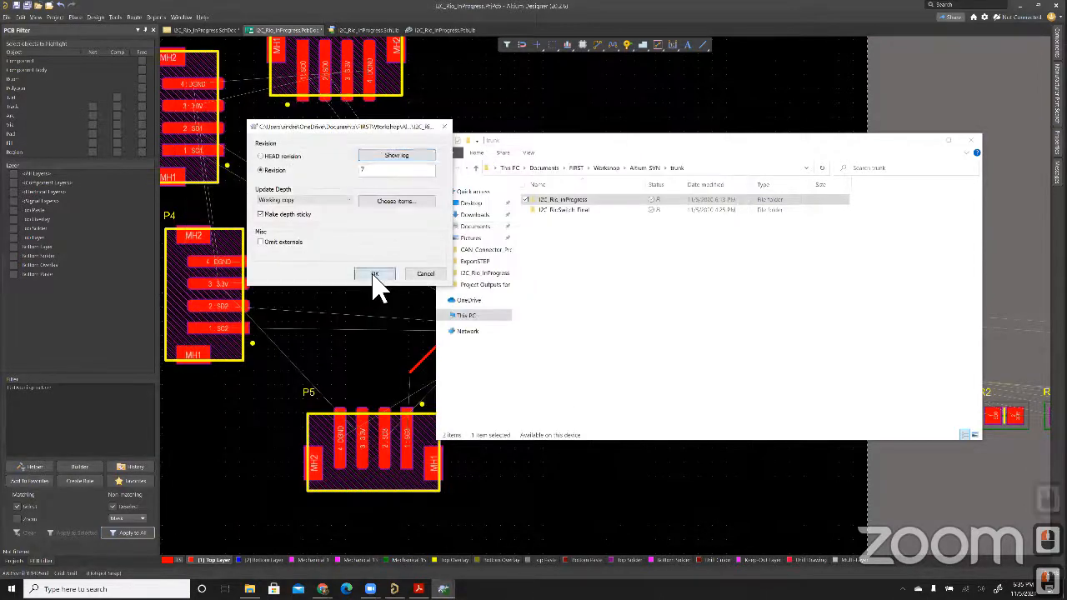
pyautogui.click(374, 280)
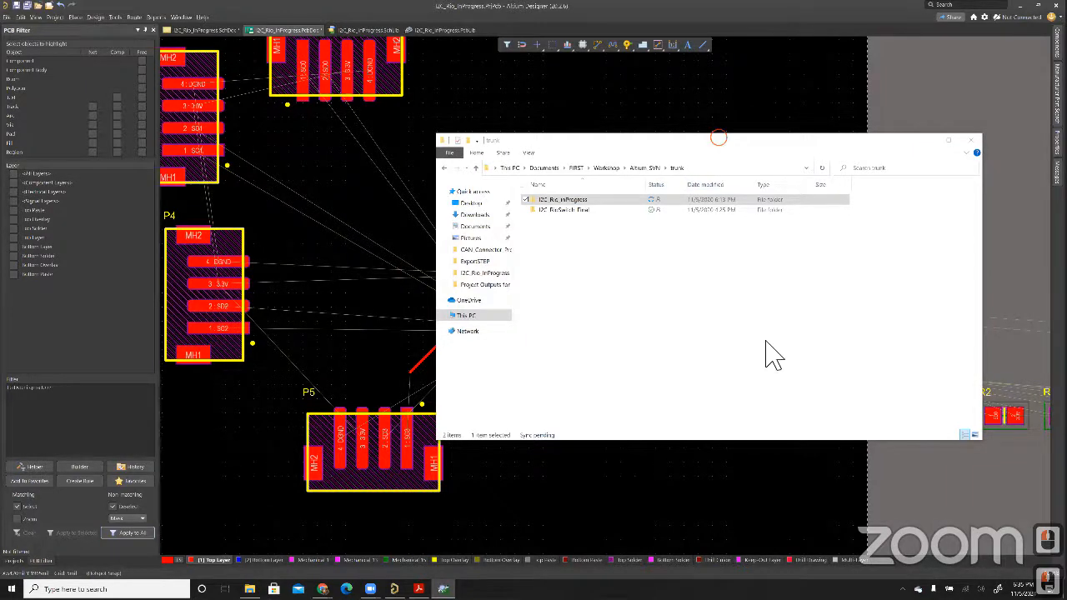
pyautogui.click(817, 352)
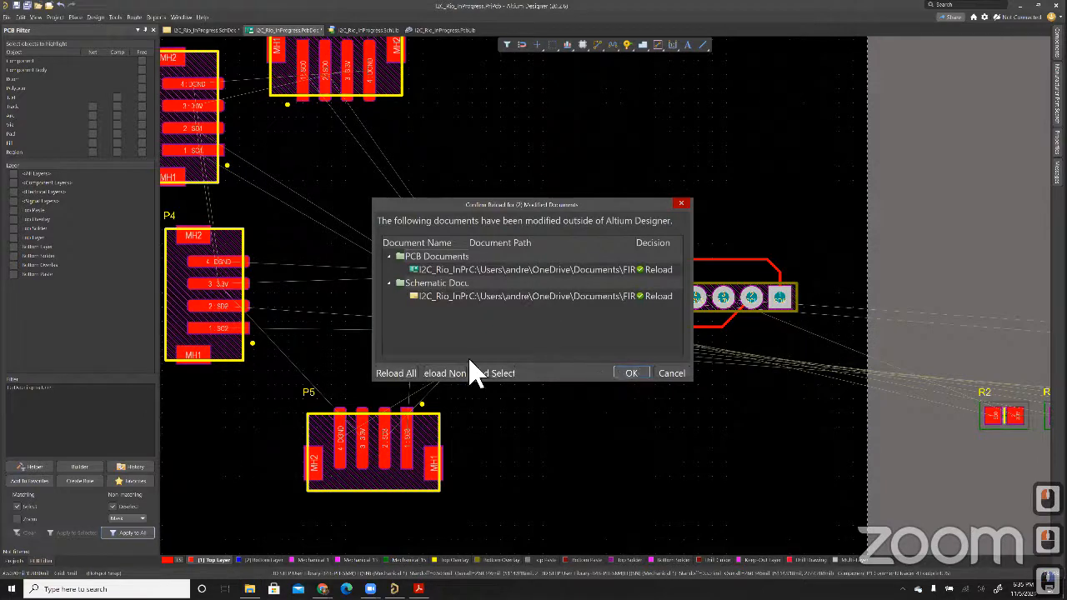
# Reload the externally modified PCB and schematic documents without saving the current changes, and bring up the board layout again
pyautogui.click(632, 374)
pyautogui.click(638, 372)
pyautogui.click(406, 372)
pyautogui.click(628, 374)
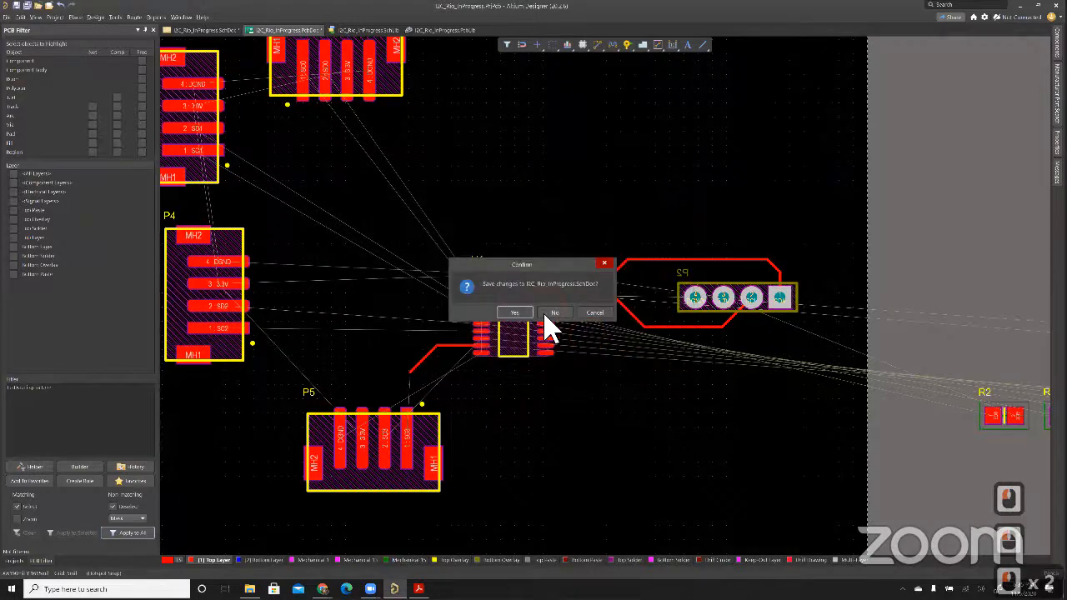
pyautogui.click(547, 314)
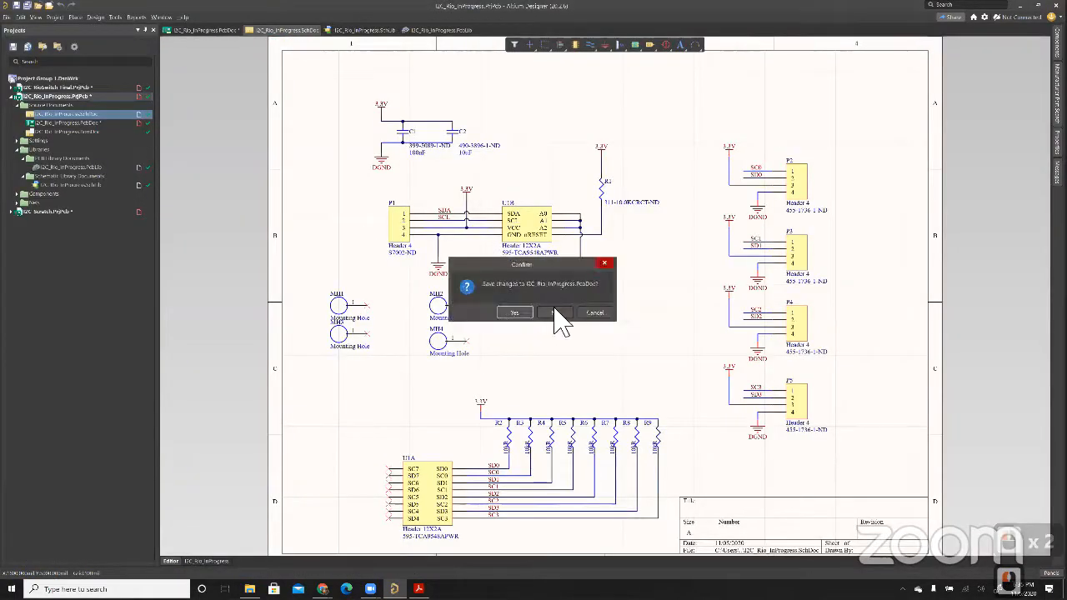
pyautogui.click(554, 312)
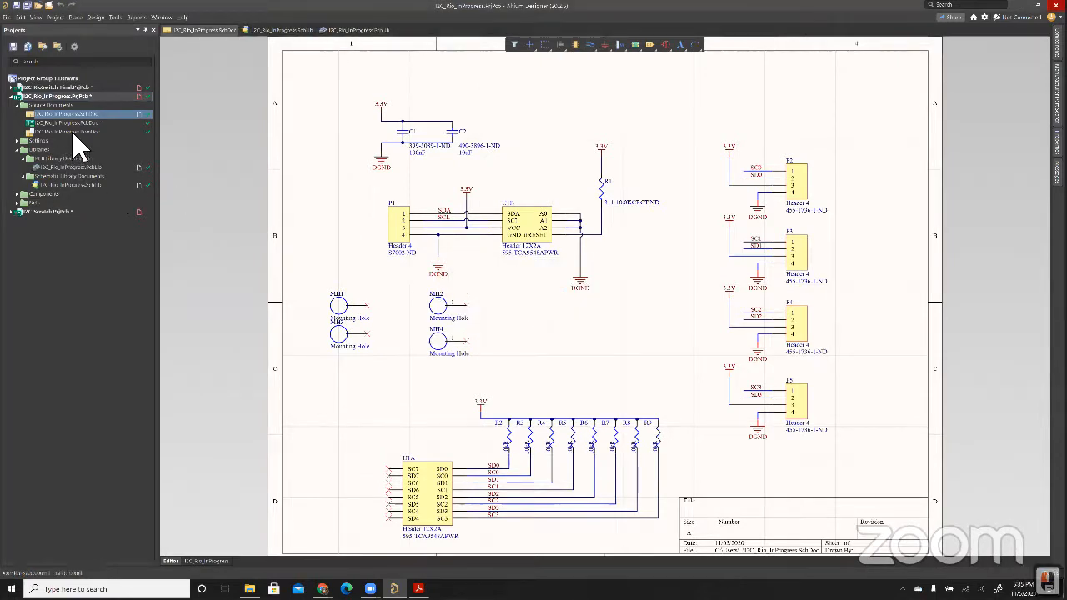
pyautogui.click(413, 236)
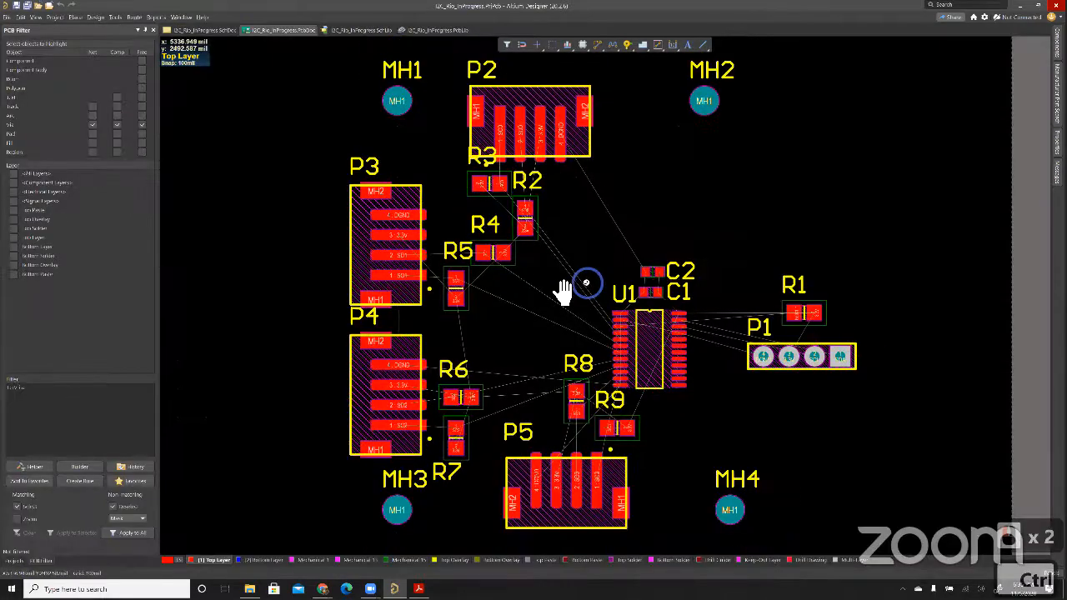
# Examine the rough component placement around U1, including connectors P1 to P5, resistors R1 to R9 and the mounting holes
pyautogui.keyDown('ctrl'); pyautogui.scroll(-3, 579, 291); pyautogui.keyUp('ctrl')
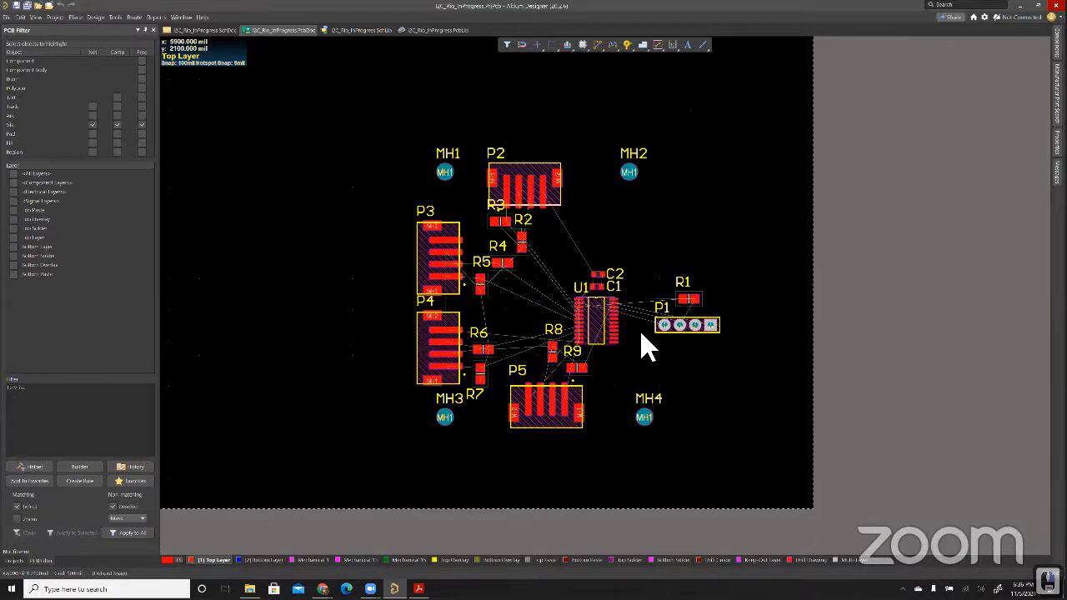
pyautogui.press('ctrl')
pyautogui.keyDown('ctrl'); pyautogui.scroll(2, 643, 331); pyautogui.keyUp('ctrl')
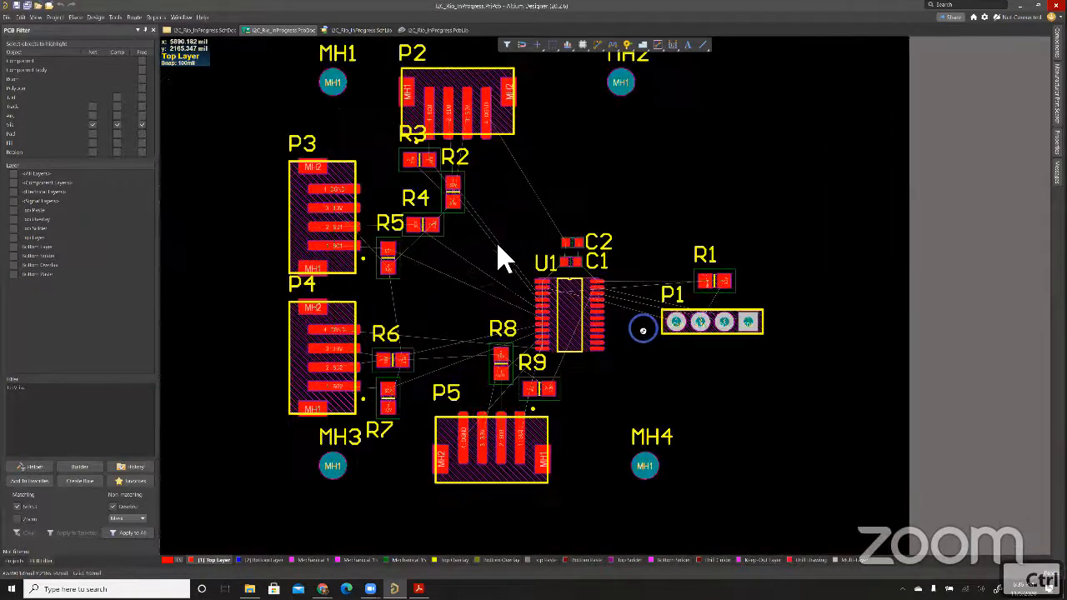
pyautogui.keyDown('ctrl'); pyautogui.scroll(3, 780, 256); pyautogui.keyUp('ctrl')
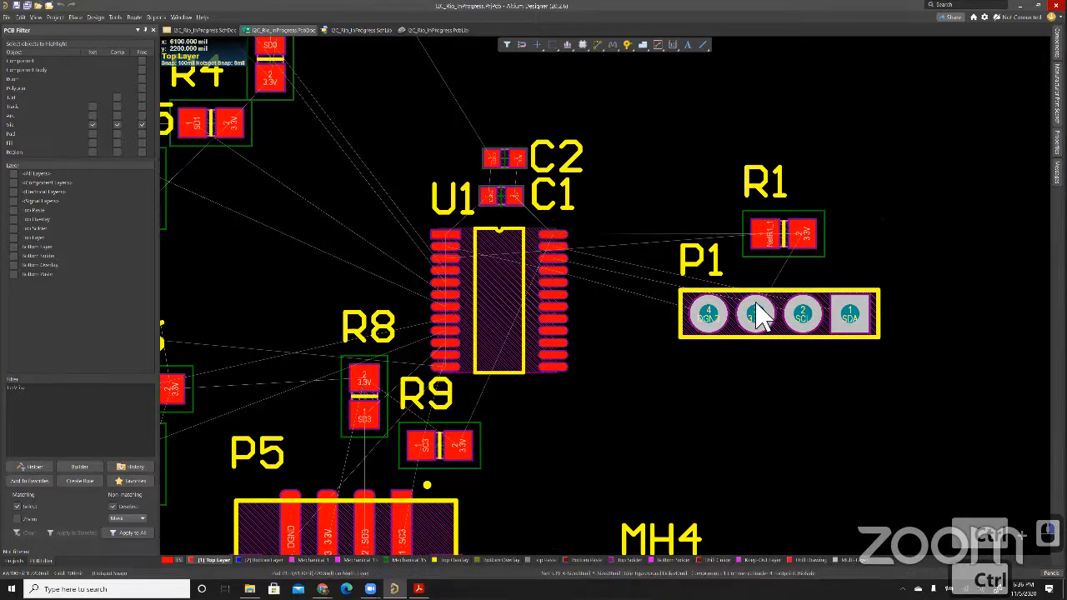
pyautogui.moveTo(637, 317); pyautogui.dragTo(645, 300, button='right')
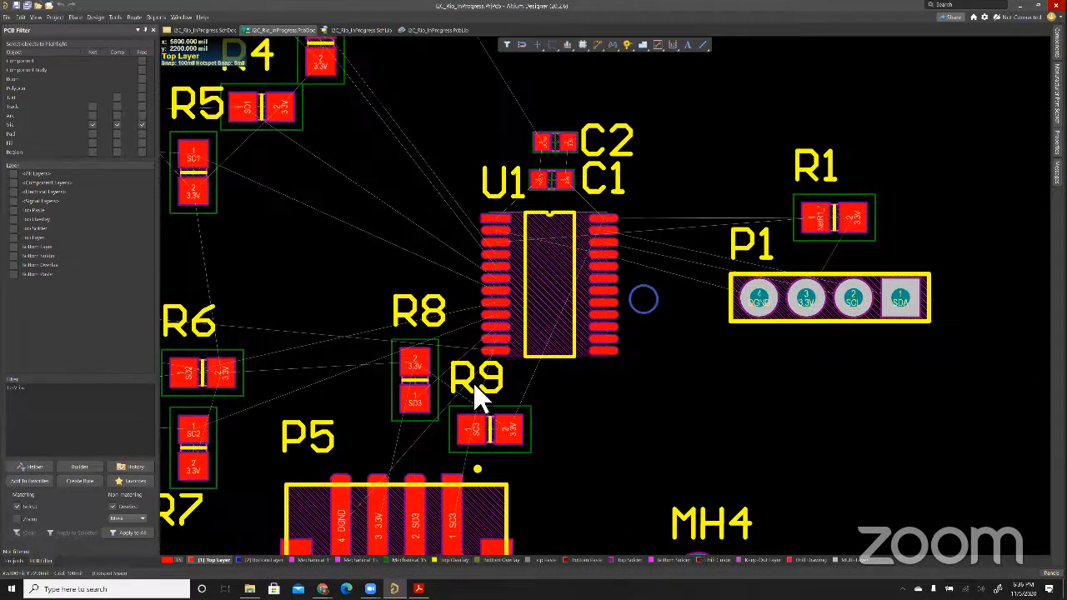
pyautogui.moveTo(521, 313); pyautogui.dragTo(526, 270, button='right')
pyautogui.moveTo(479, 344); pyautogui.dragTo(494, 324, button='right')
pyautogui.moveTo(427, 357); pyautogui.dragTo(433, 341, button='right')
pyautogui.moveTo(465, 395); pyautogui.dragTo(489, 340, button='right')
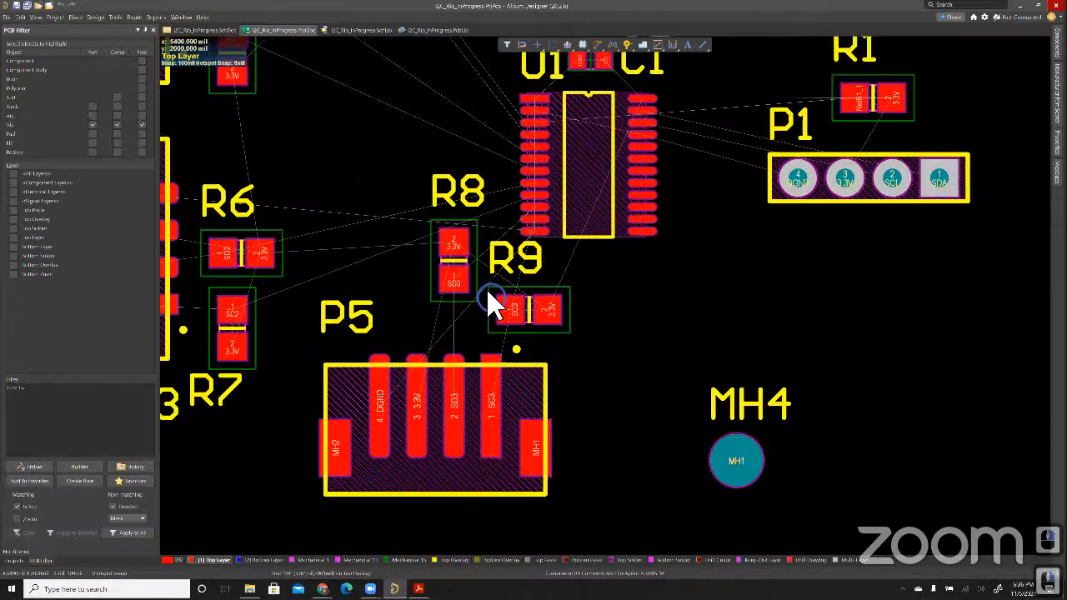
pyautogui.moveTo(526, 375); pyautogui.dragTo(540, 434, button='right')
pyautogui.moveTo(428, 220); pyautogui.dragTo(489, 244, button='right')
pyautogui.keyDown('ctrl'); pyautogui.scroll(-2, 492, 261); pyautogui.keyUp('ctrl')
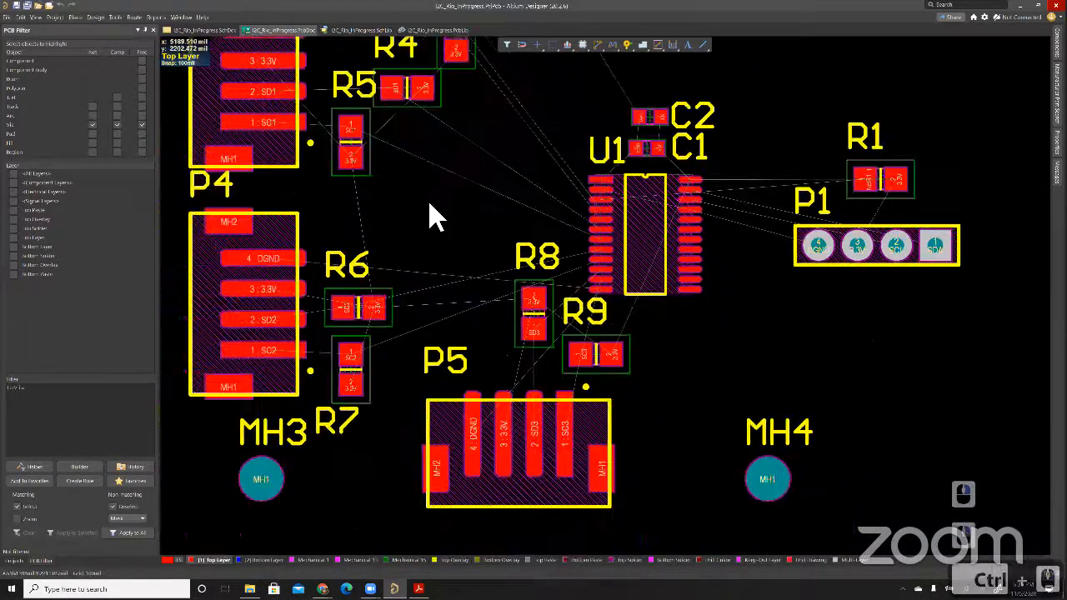
pyautogui.keyDown('ctrl'); pyautogui.scroll(-6, 516, 345); pyautogui.keyUp('ctrl')
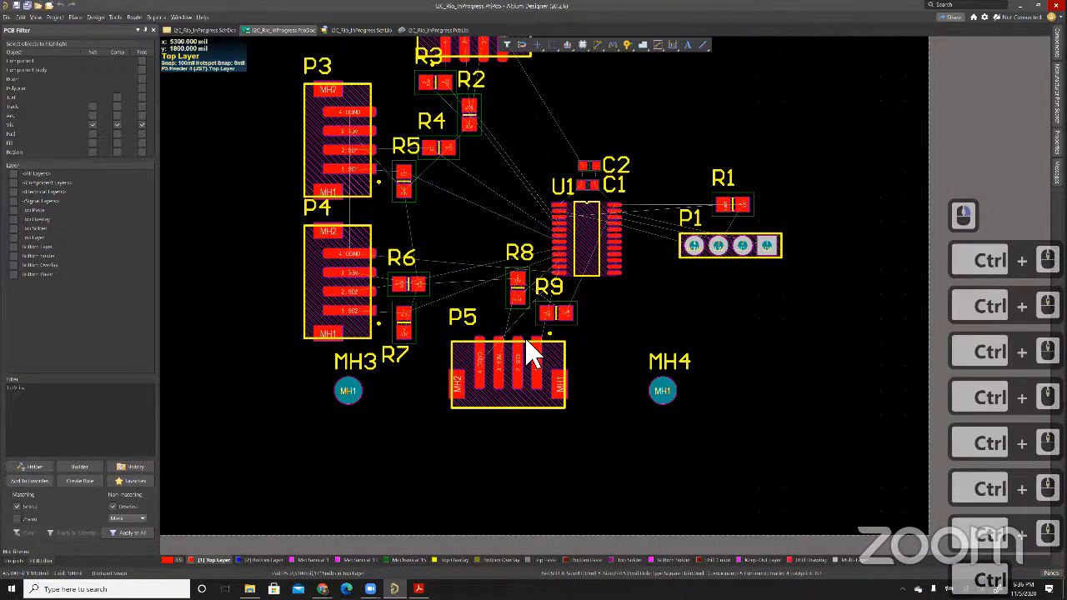
pyautogui.keyDown('ctrl'); pyautogui.scroll(-4, 533, 354); pyautogui.keyUp('ctrl')
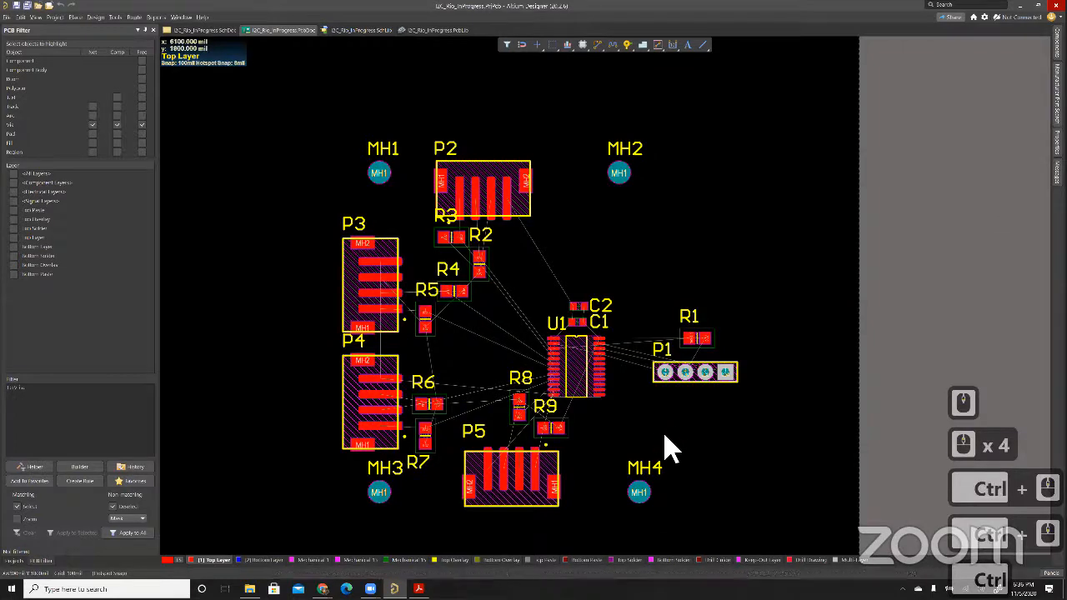
pyautogui.keyDown('ctrl'); pyautogui.scroll(-1, 682, 440); pyautogui.keyUp('ctrl')
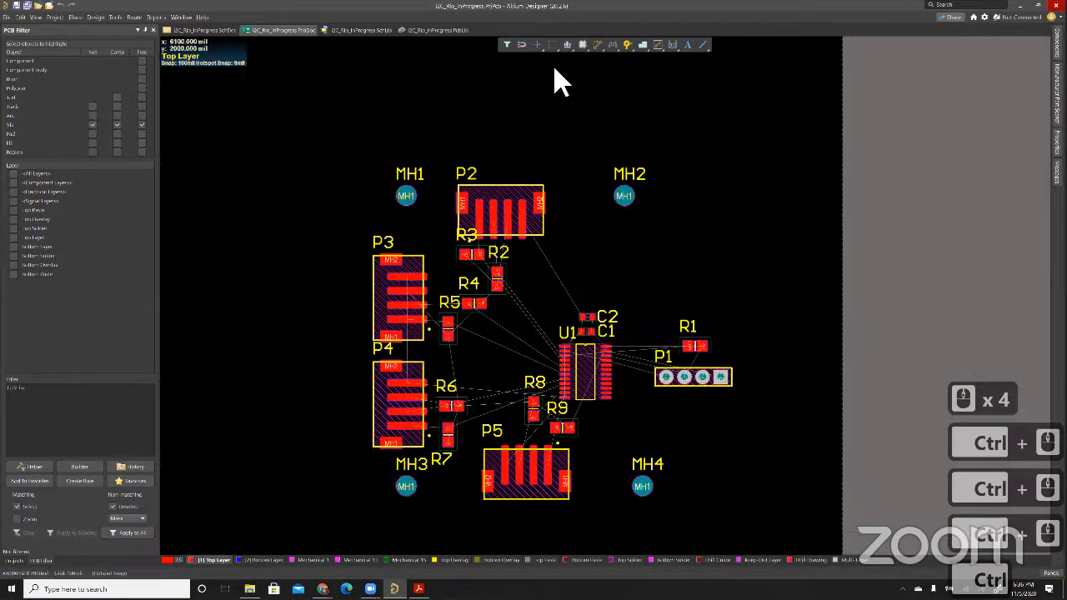
# Move mounting hole MH4 so that it lines up vertically under MH2, level with MH3
pyautogui.click(674, 439)
pyautogui.moveTo(644, 487); pyautogui.dragTo(625, 484)
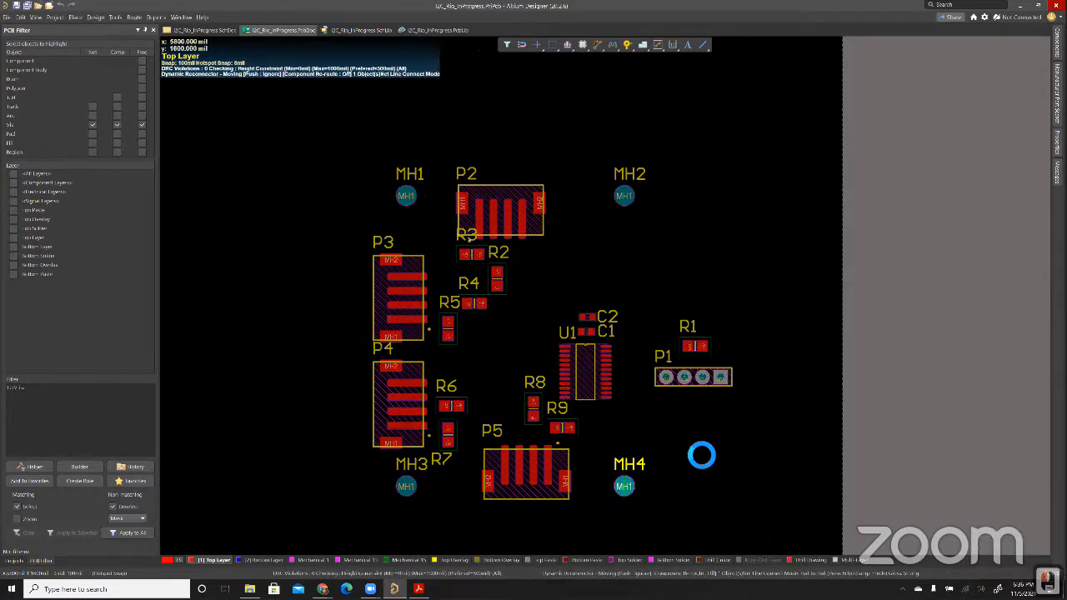
pyautogui.click(690, 443)
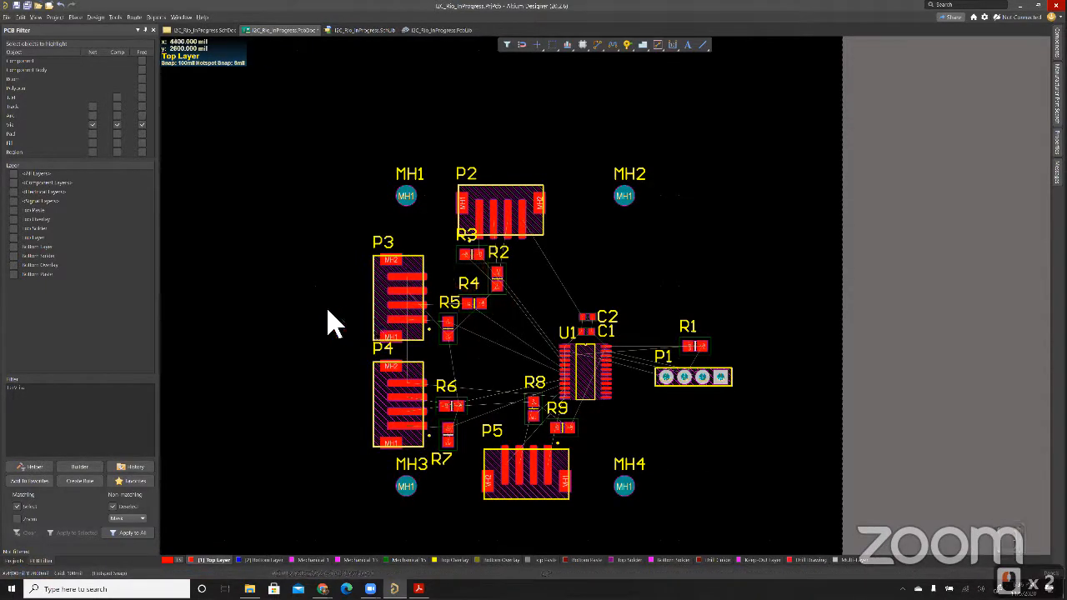
# Set the PCB snap grid to 100 mil
pyautogui.scroll(-2, 318, 296)
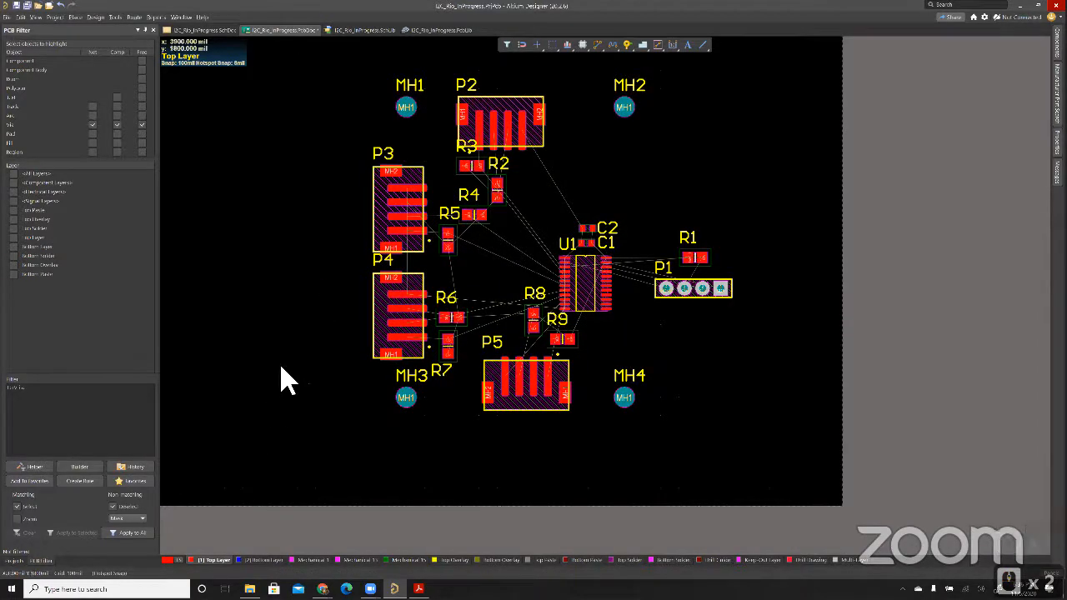
pyautogui.press('g')
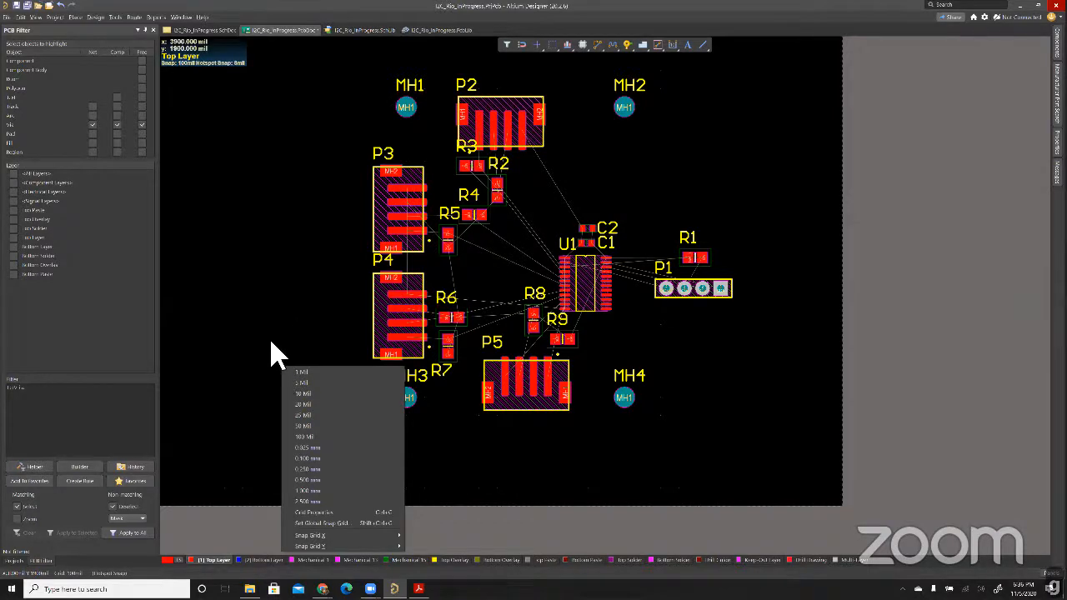
pyautogui.click(312, 438)
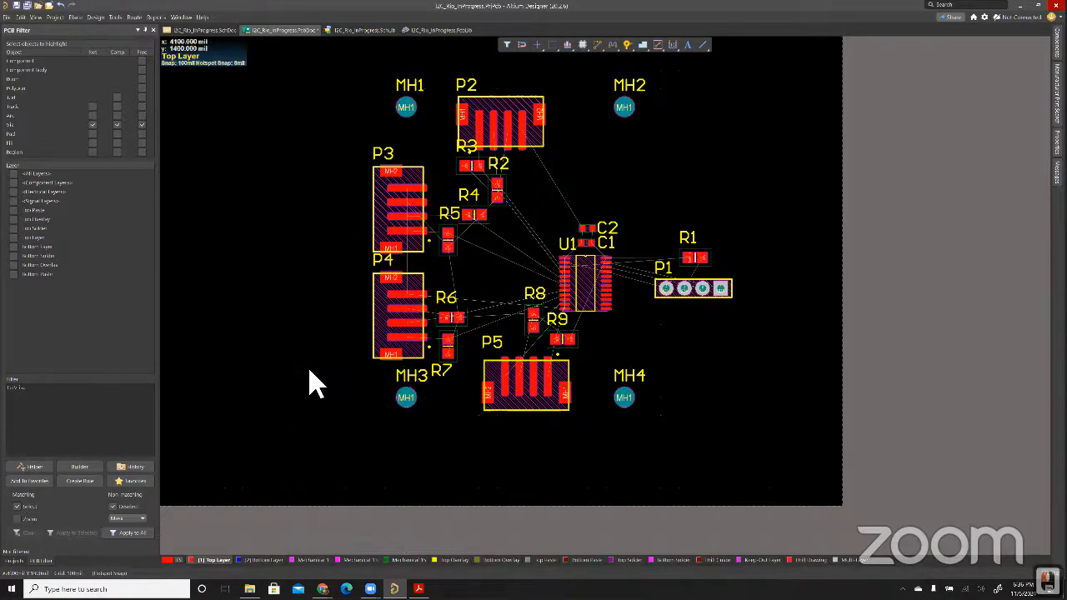
pyautogui.click(309, 377)
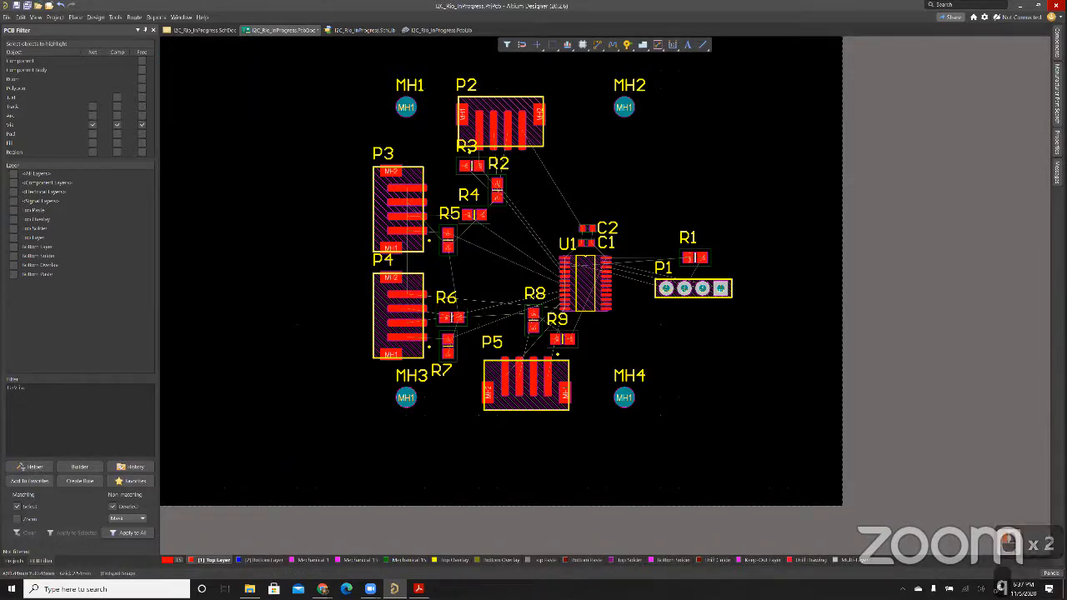
# Toggle the board's measurement units between mils and millimetres, finishing in mils
pyautogui.press('q')
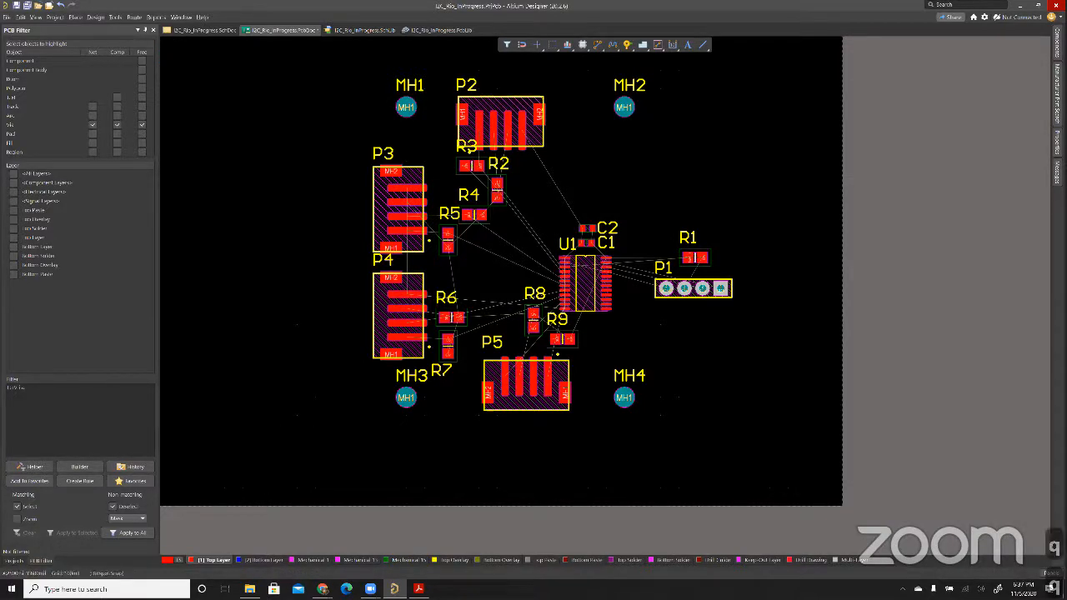
pyautogui.press('q')
pyautogui.press('q')
pyautogui.click(367, 441)
pyautogui.click(357, 429)
pyautogui.click(357, 429)
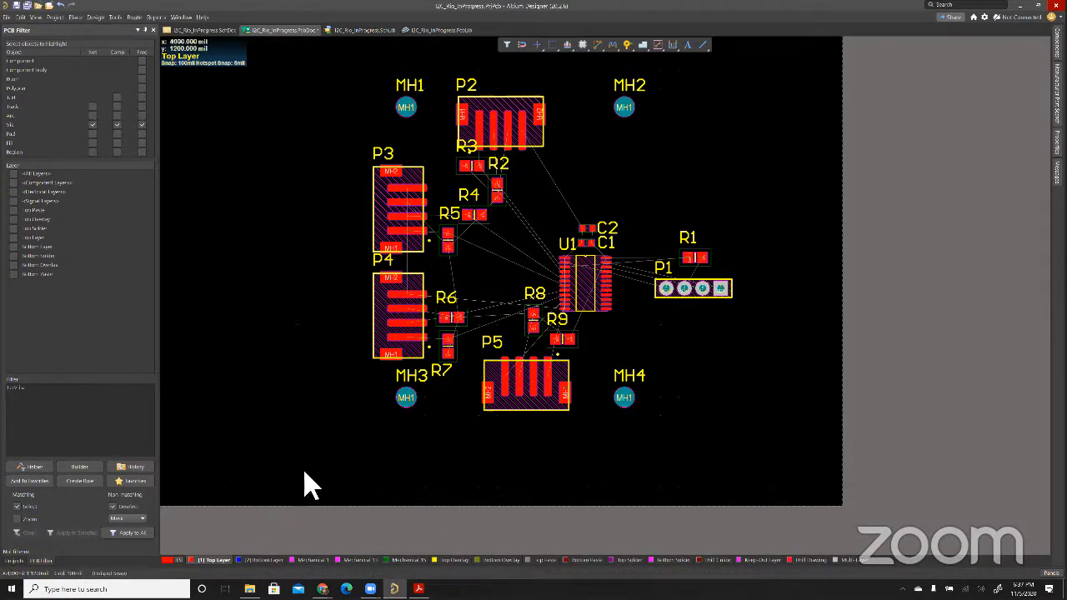
# On the Mechanical 1 layer, draw the first outline lines beneath MH3, P5 and MH4, up past MH4 and along beneath P1
pyautogui.click(319, 557)
pyautogui.click(379, 455)
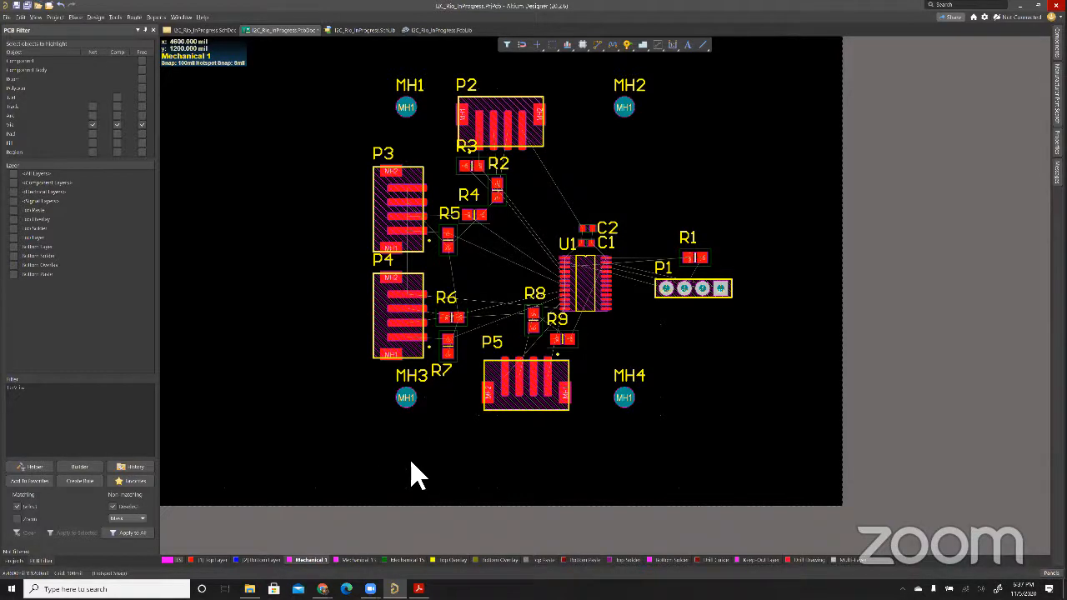
pyautogui.click(351, 416)
pyautogui.click(660, 416)
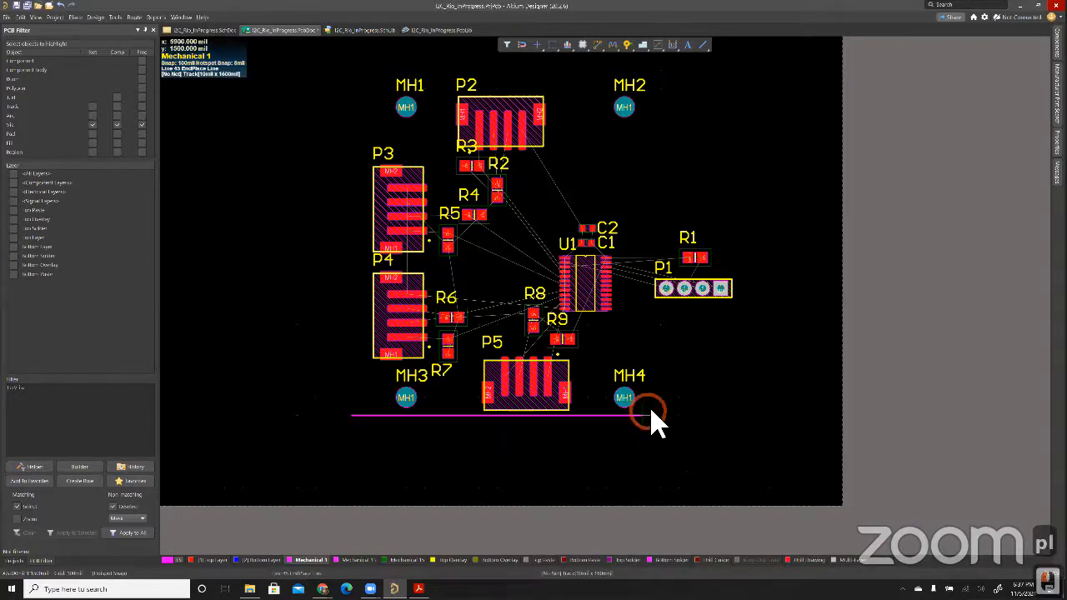
pyautogui.click(660, 326)
pyautogui.click(735, 305)
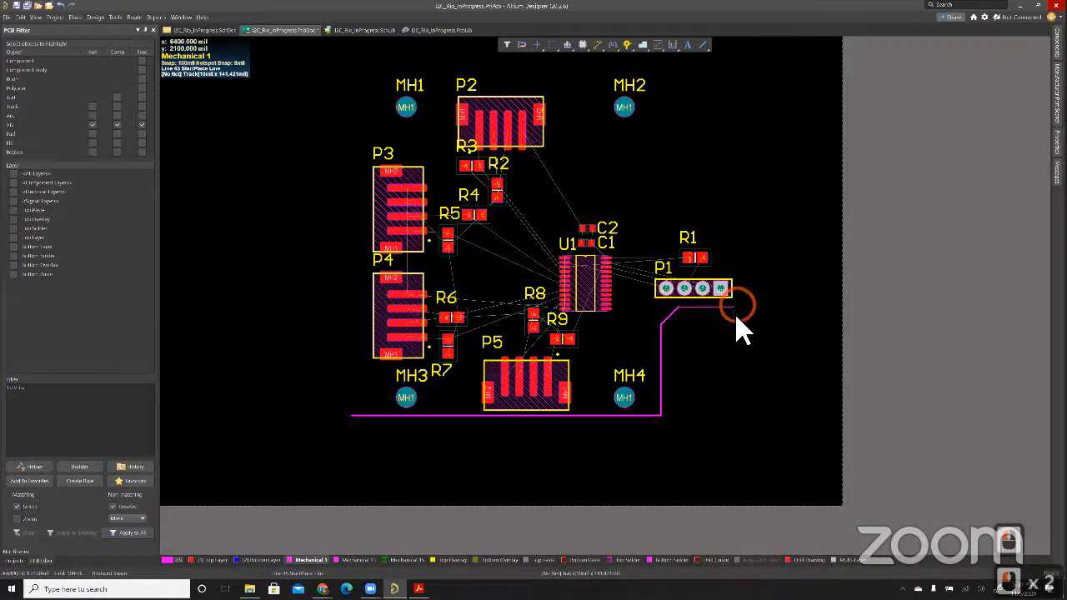
# Continue the outline around P1 and R1, up past MH2, across above MH1, and down past P3 and P4 towards the starting corner
pyautogui.click(740, 281)
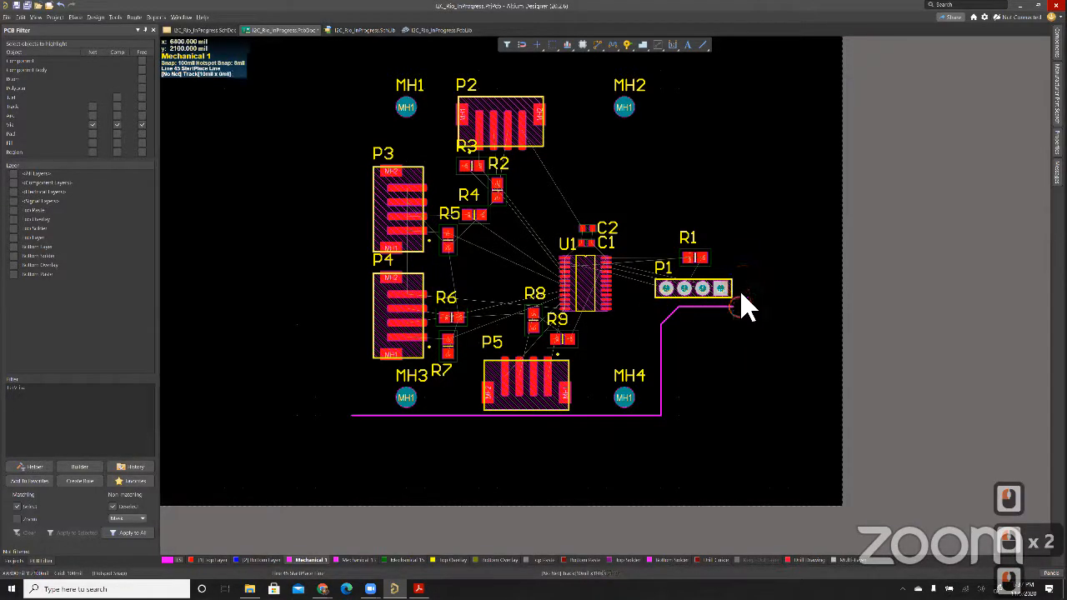
pyautogui.click(736, 232)
pyautogui.click(660, 216)
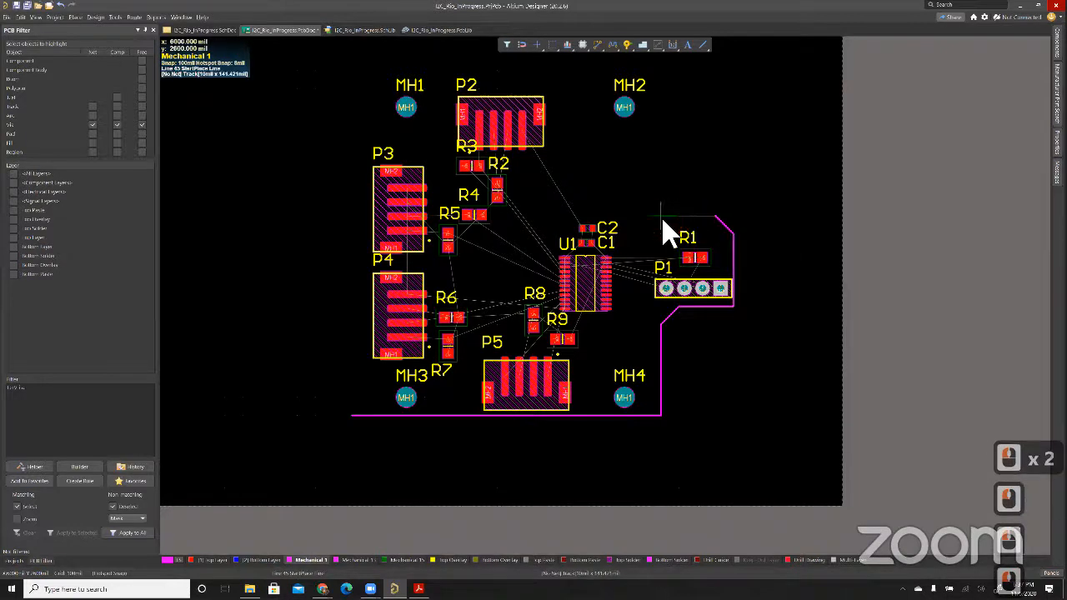
pyautogui.click(660, 150)
pyautogui.scroll(2, 659, 148)
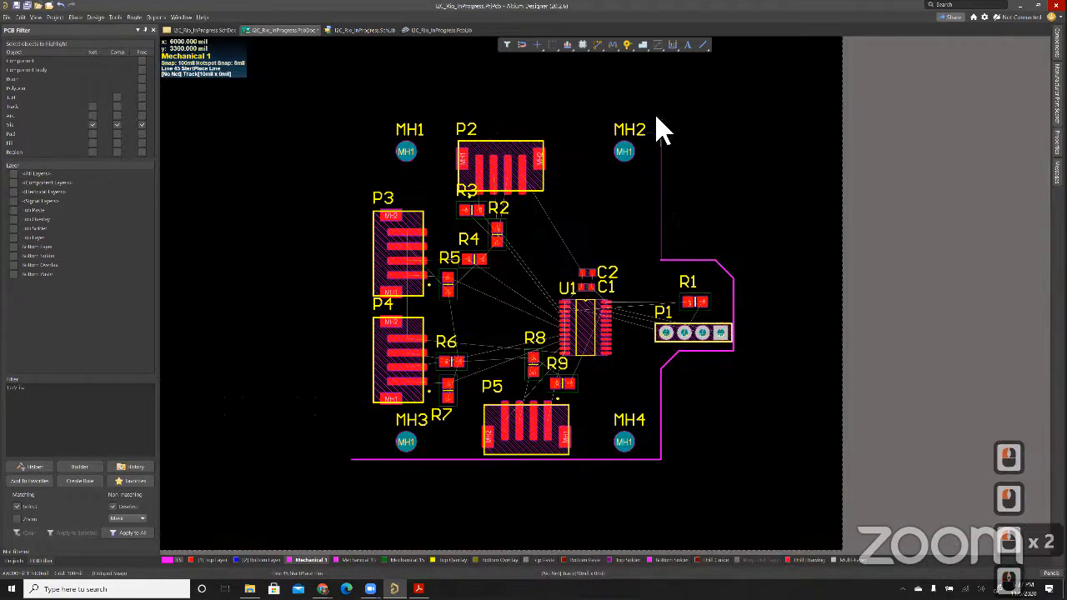
pyautogui.click(482, 95)
pyautogui.click(371, 115)
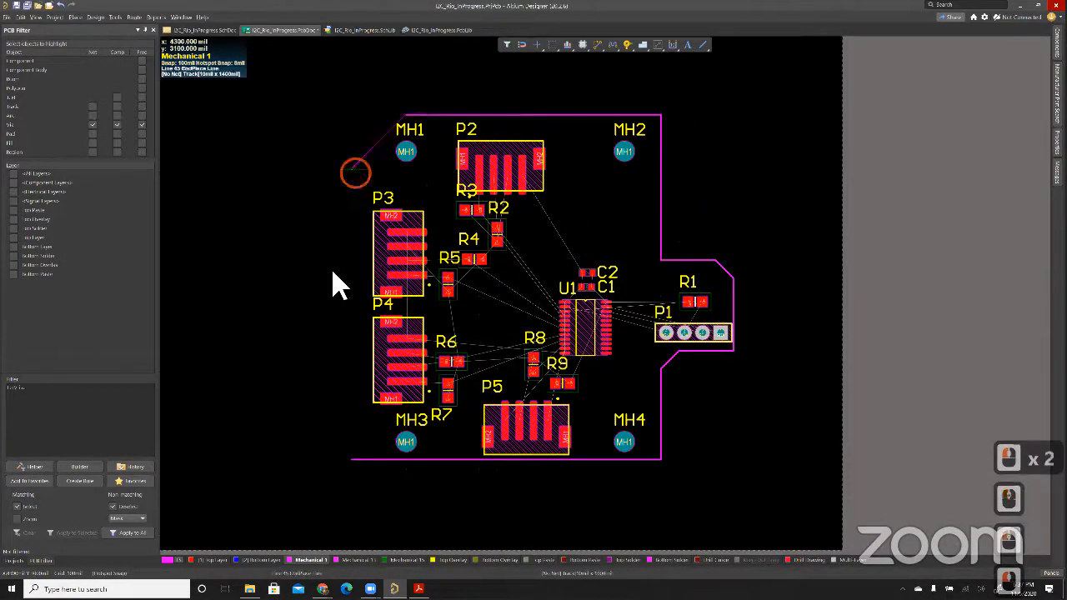
pyautogui.click(362, 111)
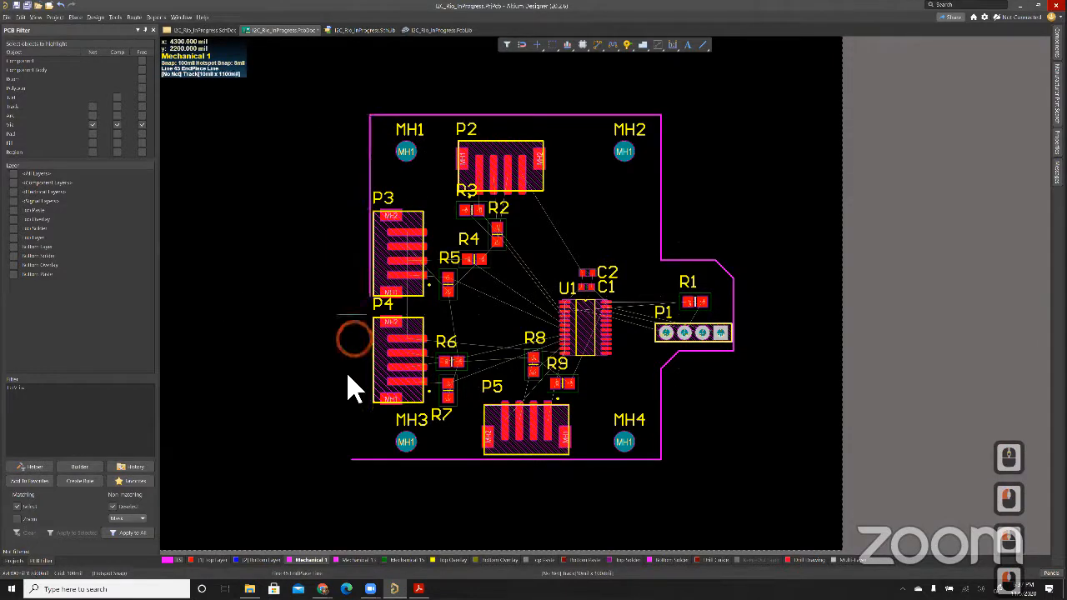
pyautogui.click(354, 445)
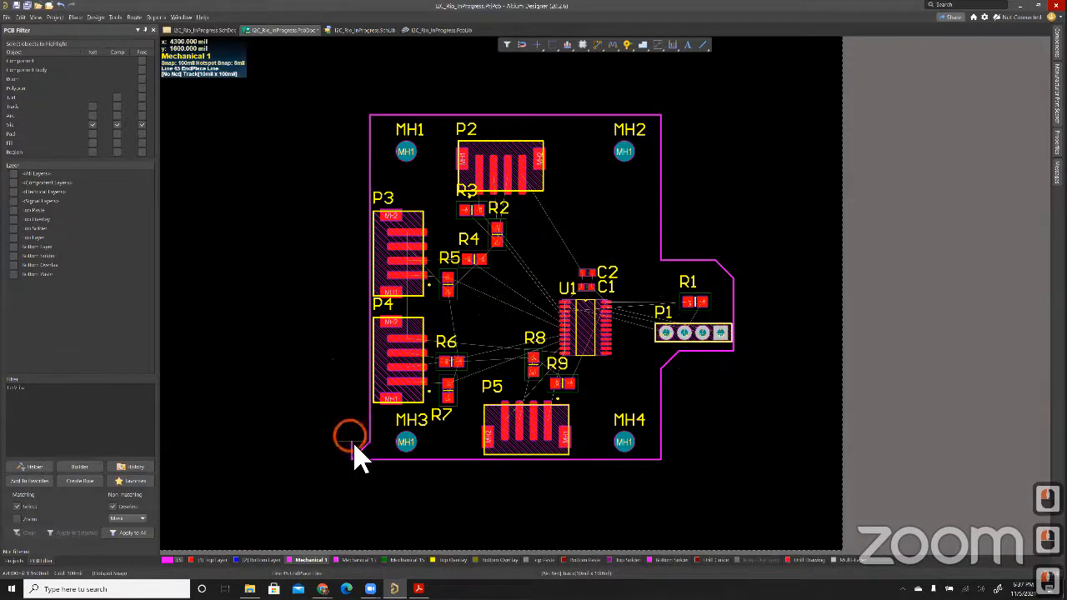
pyautogui.press('Escape')
pyautogui.press('Escape')
# Move the outline edge beside P3 and P4 outward to meet the starting end of the lower edge
pyautogui.click(366, 427)
pyautogui.moveTo(367, 427); pyautogui.dragTo(353, 427)
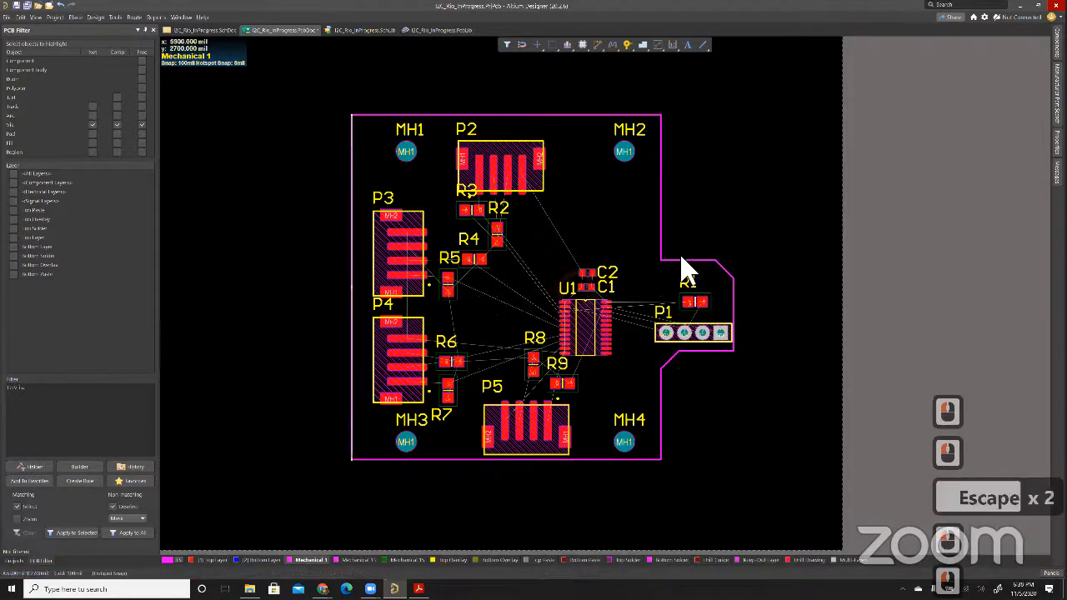
pyautogui.click(667, 362)
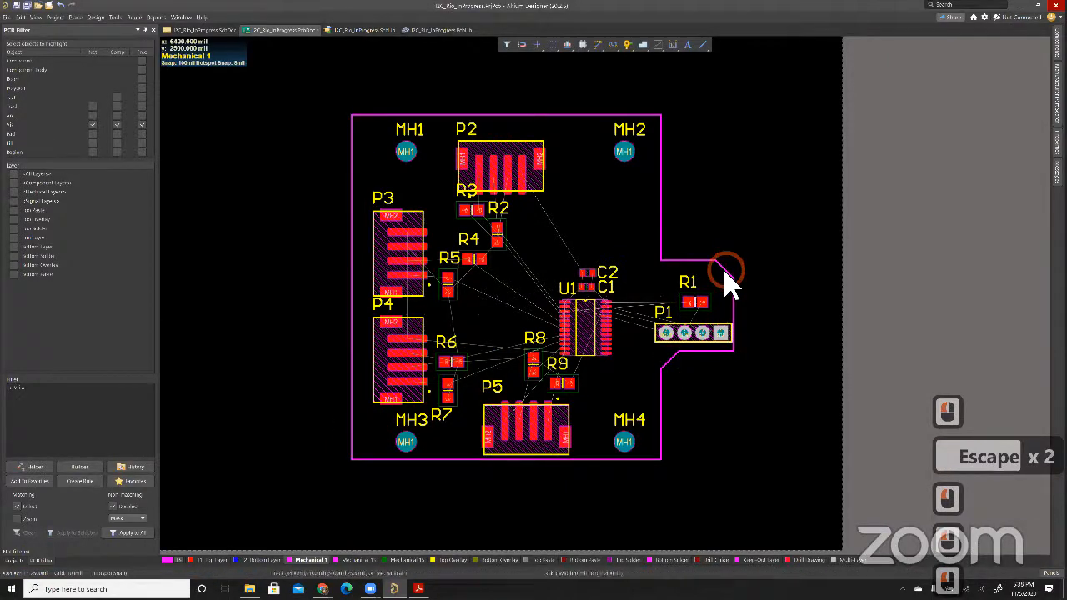
# Square off the chamfered outline corner above R1 and shift the outer edge beside P1 outward to x = 6500 mil
pyautogui.click(724, 268)
pyautogui.moveTo(725, 269); pyautogui.dragTo(731, 261)
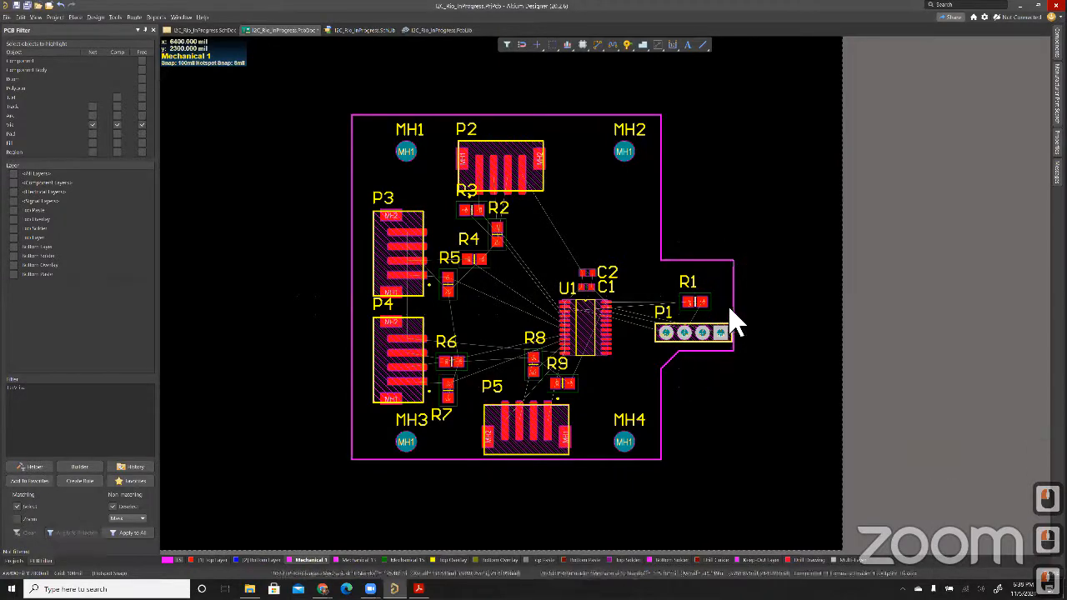
pyautogui.click(733, 308)
pyautogui.moveTo(747, 317); pyautogui.dragTo(759, 317)
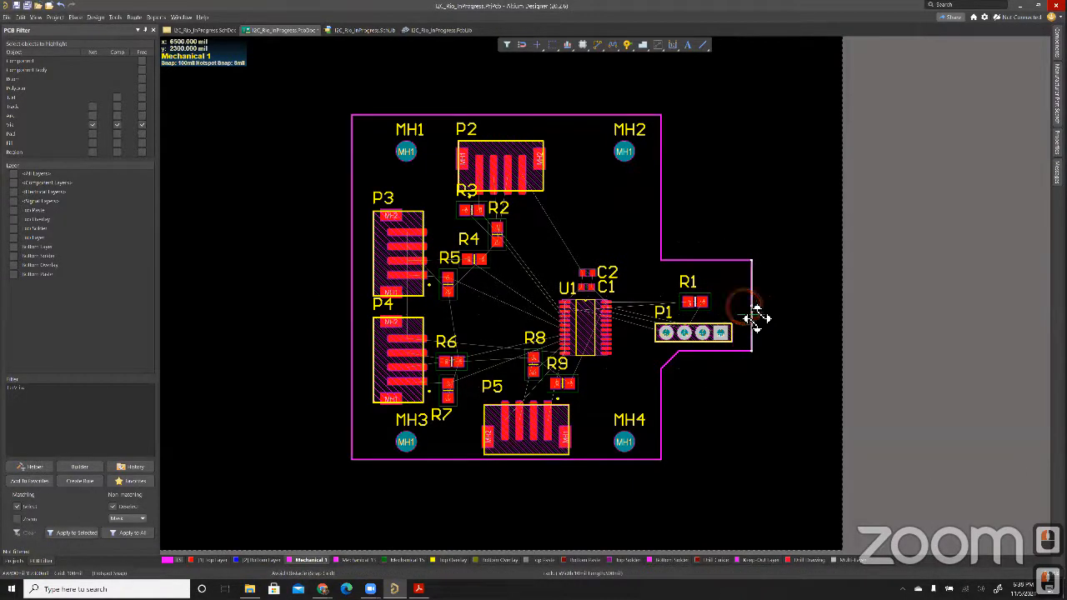
pyautogui.click(720, 367)
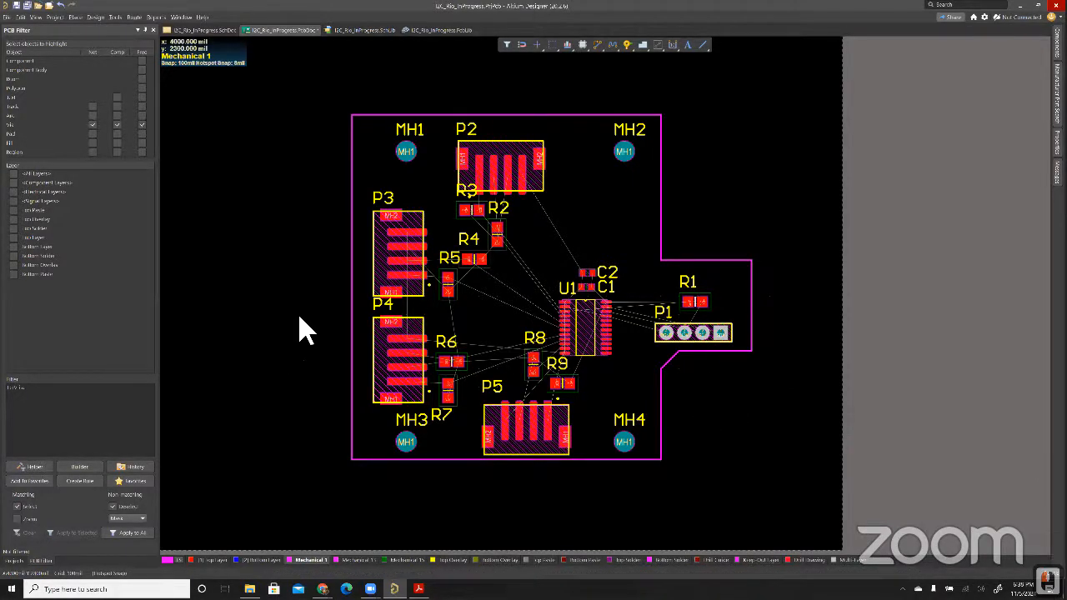
# Isolate the Mechanical 1 layer in single-layer mode and select the entire board outline
pyautogui.press('shift')
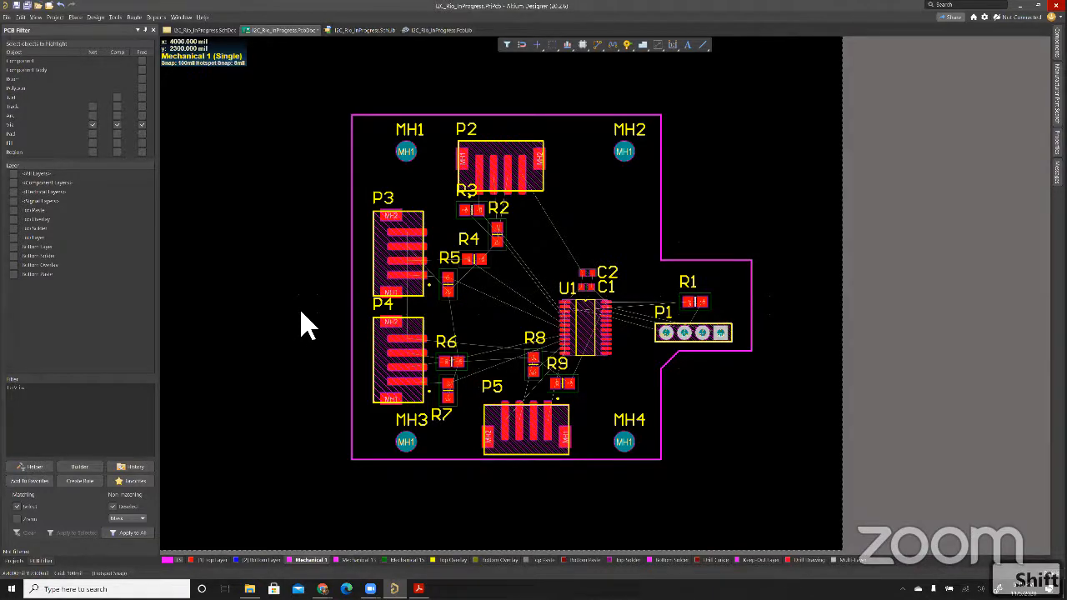
pyautogui.hotkey('shift', 's')
pyautogui.click(292, 78)
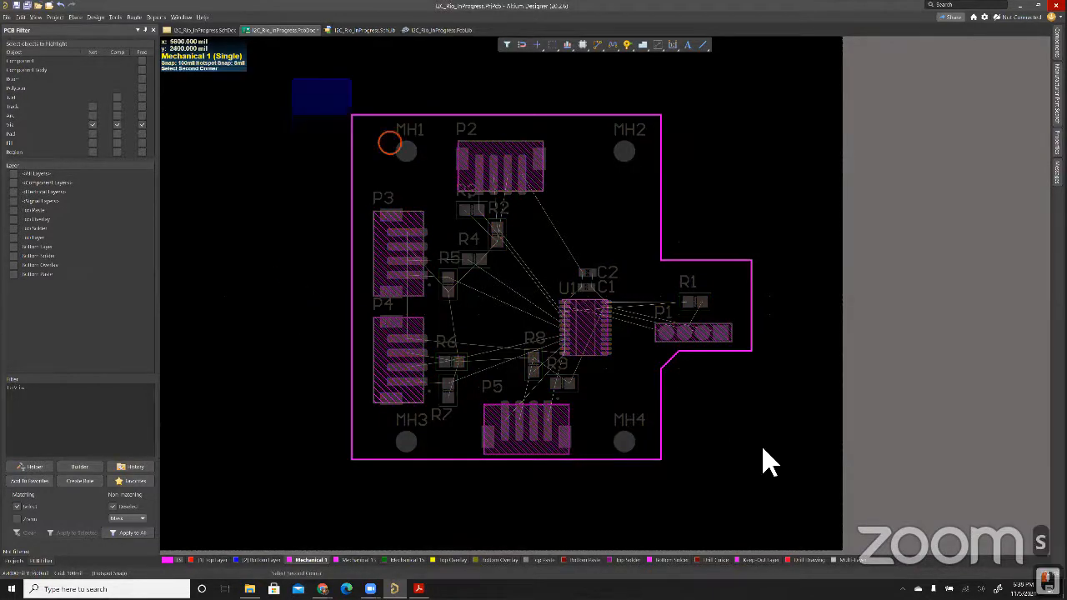
pyautogui.click(800, 513)
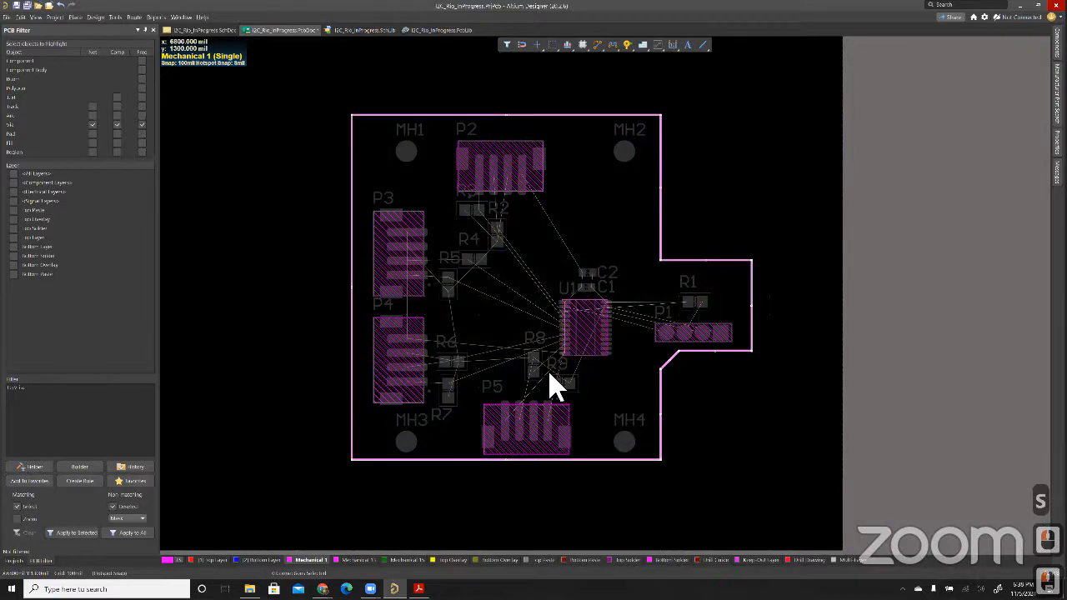
# Define the board shape from the selected outline, then clear the selection
pyautogui.click(100, 12)
pyautogui.click(115, 71)
pyautogui.click(273, 73)
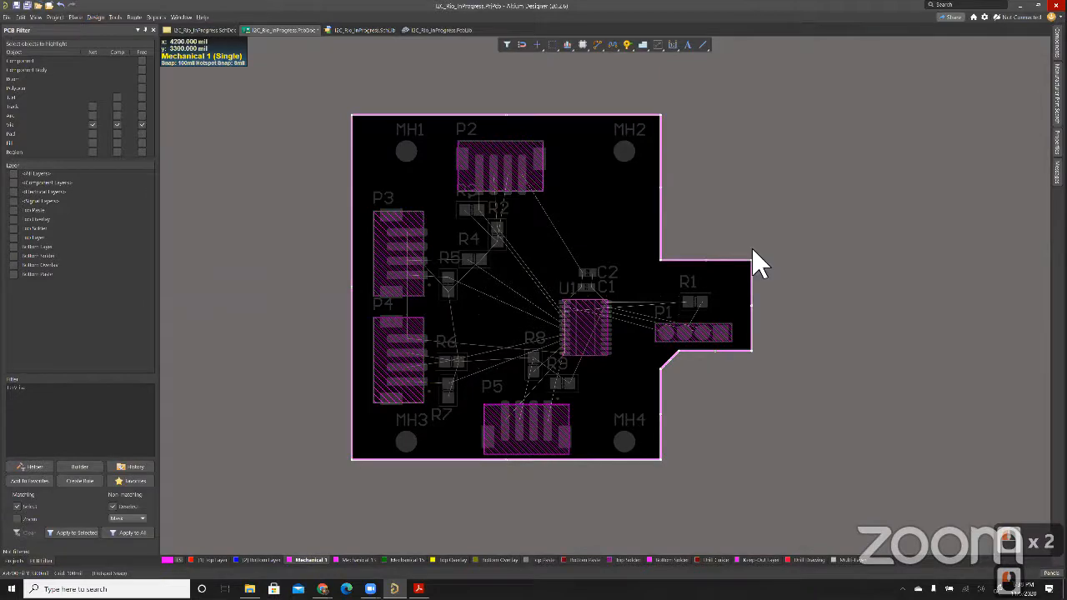
pyautogui.click(758, 198)
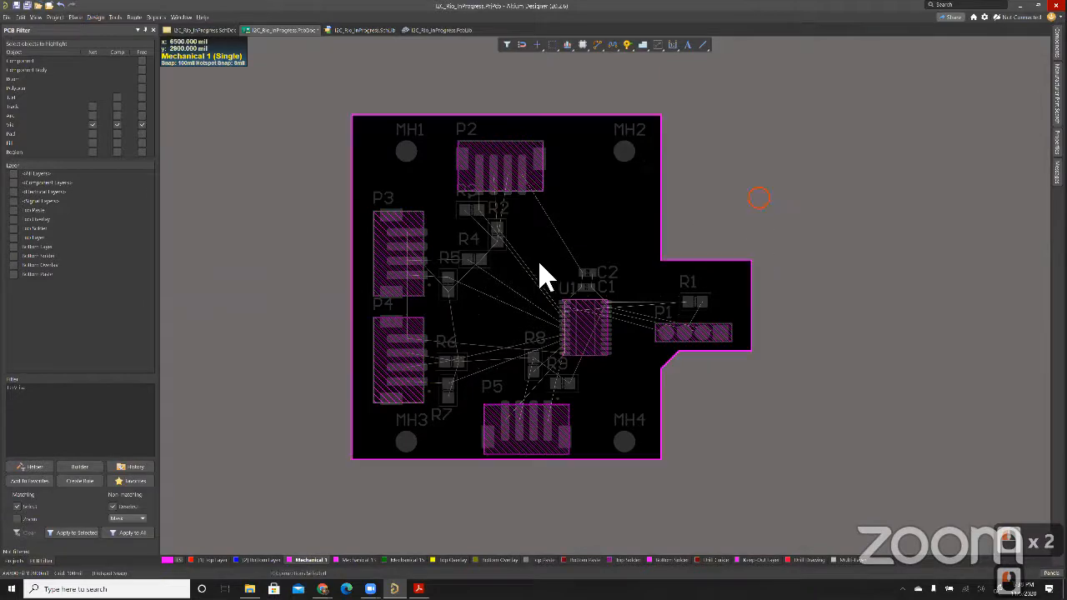
# Leave single-layer mode to show all layers of the board again
pyautogui.click(564, 304)
pyautogui.click(576, 222)
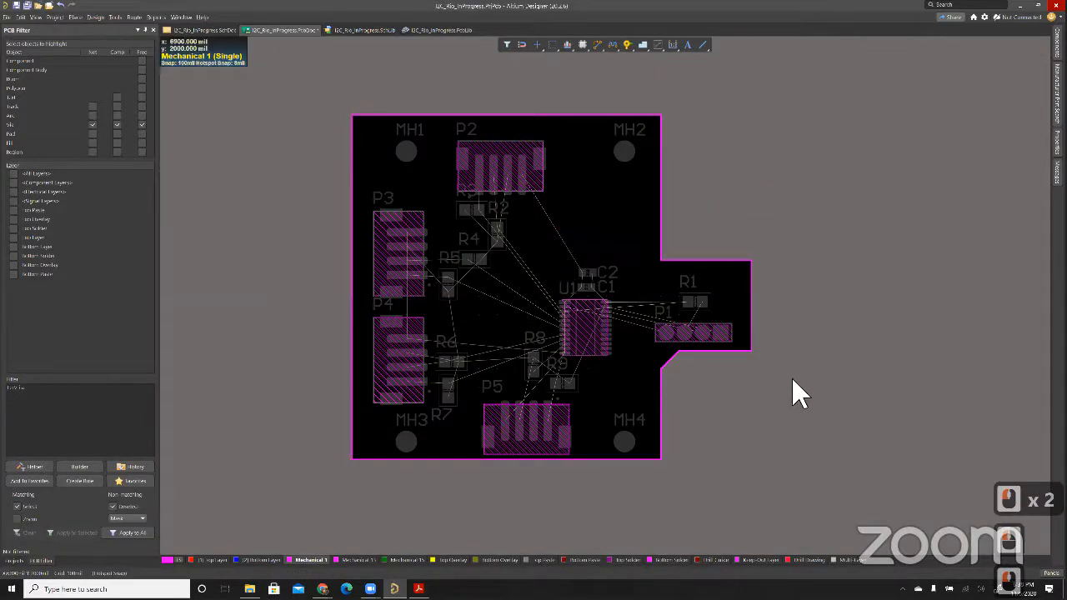
pyautogui.click(755, 369)
pyautogui.click(797, 237)
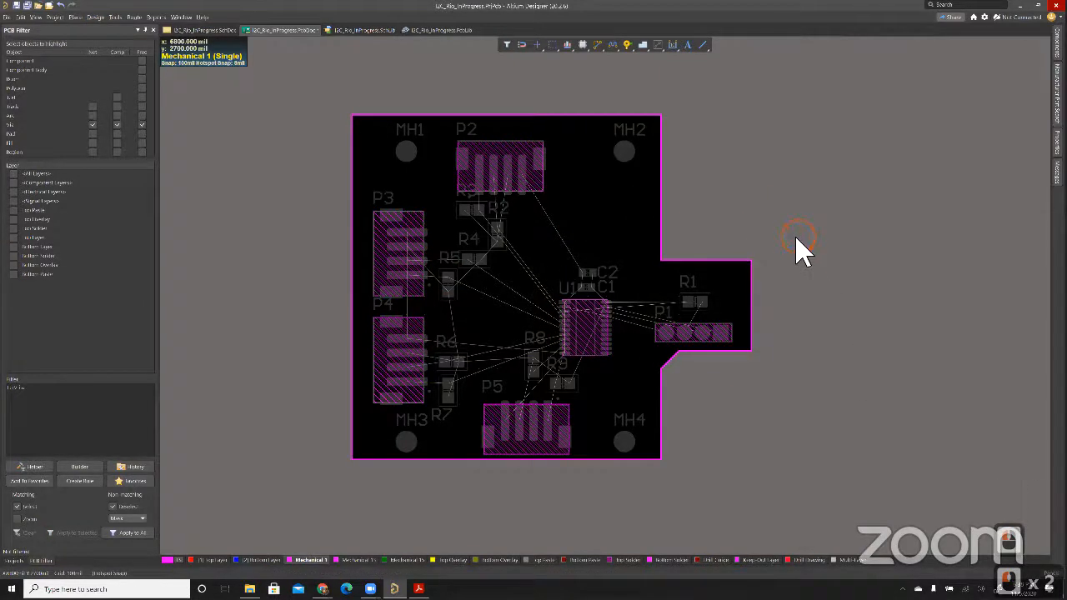
pyautogui.hotkey('shift', 's')
pyautogui.hotkey('shift', 's')
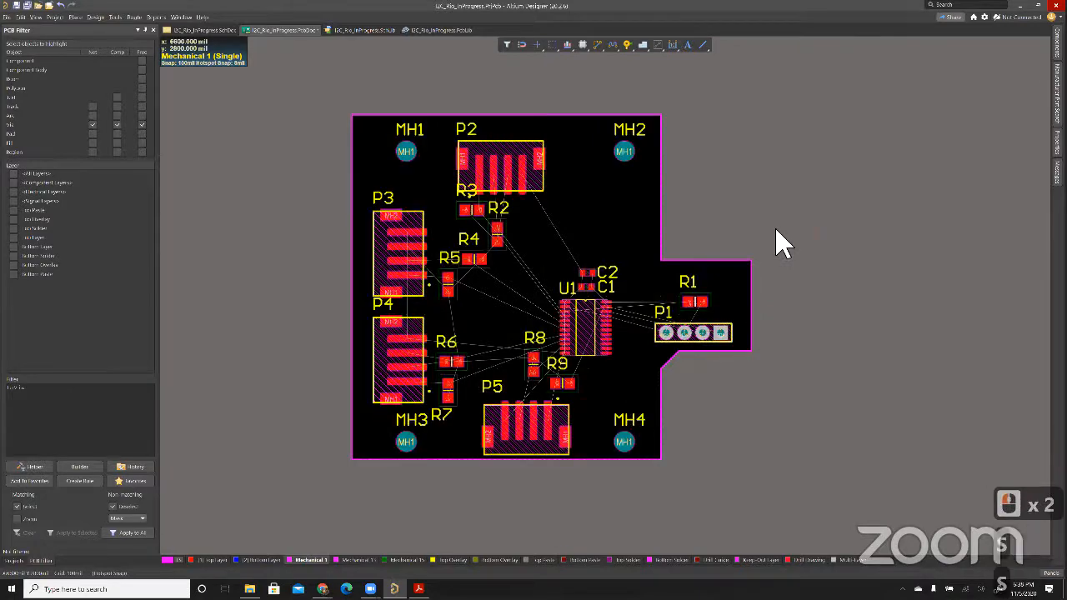
# View the reshaped board in 3D and tilt it to inspect the connectors
pyautogui.press('3')
pyautogui.click(710, 342)
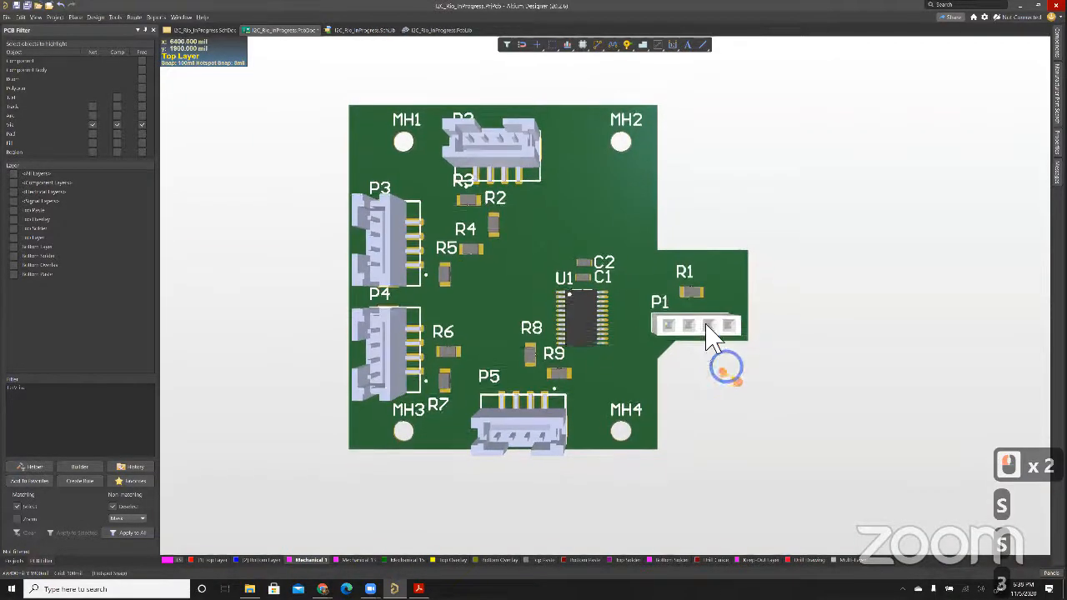
pyautogui.moveTo(757, 400)
pyautogui.keyDown('shift'); pyautogui.mouseDown(button='right')
pyautogui.moveTo(742, 349)
pyautogui.moveTo(786, 357)
pyautogui.moveTo(765, 385)
pyautogui.mouseUp(button='right'); pyautogui.keyUp('shift')
pyautogui.press('Escape')
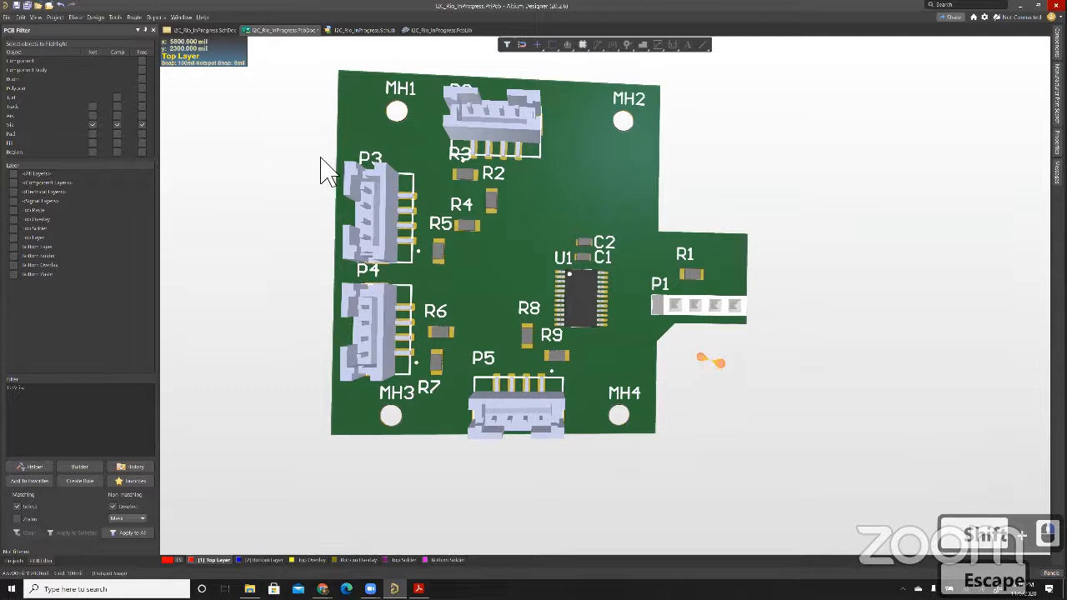
# Open the PCB document of the I2C_RioSwitch_Final project from the project tree
pyautogui.click(15, 560)
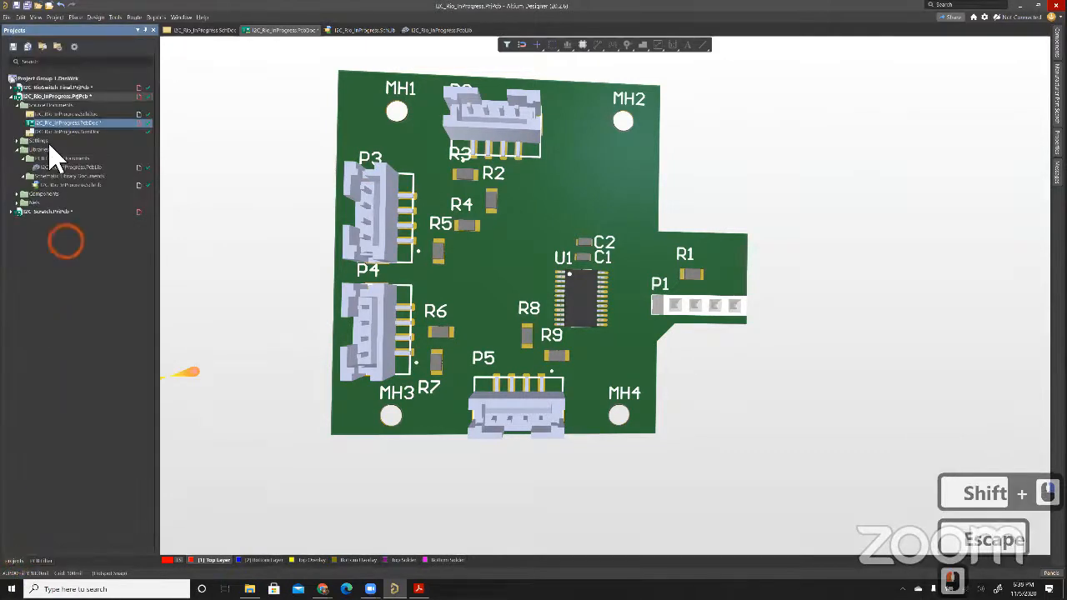
pyautogui.click(12, 87)
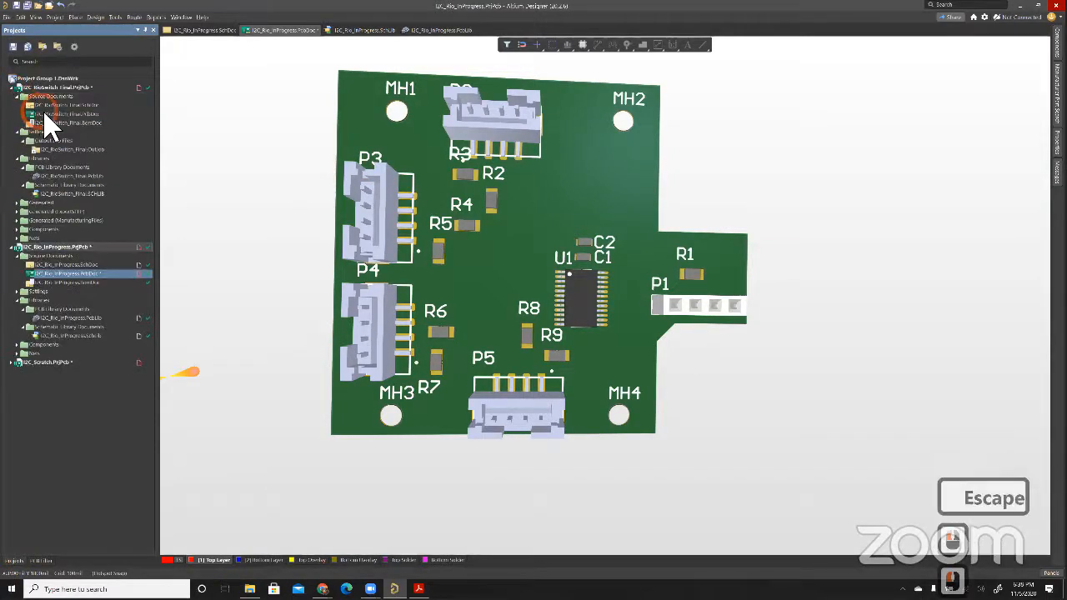
pyautogui.doubleClick(46, 115)
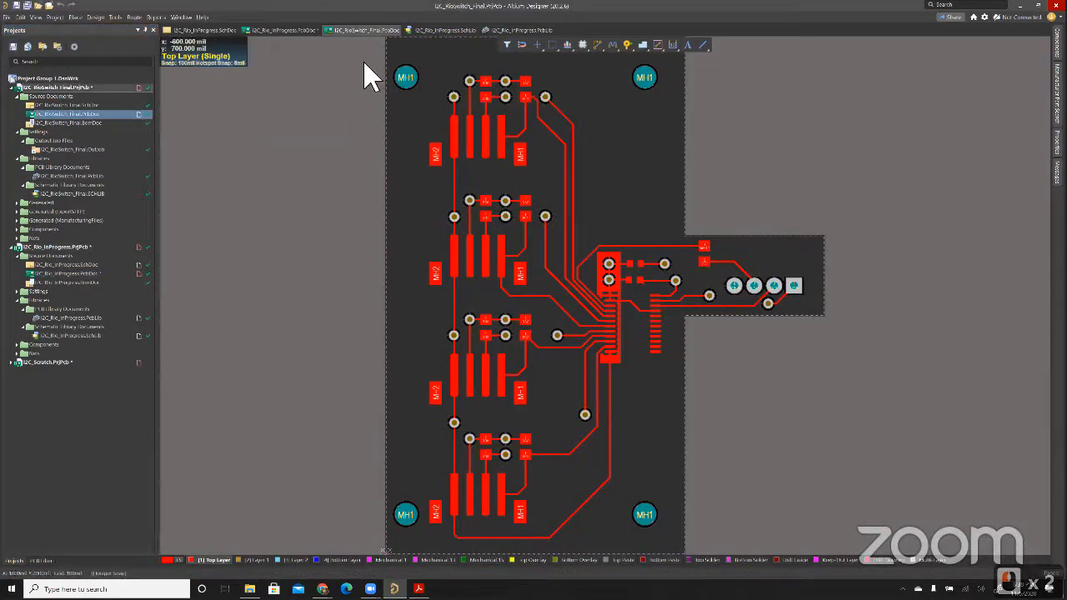
pyautogui.click(311, 177)
pyautogui.click(802, 337)
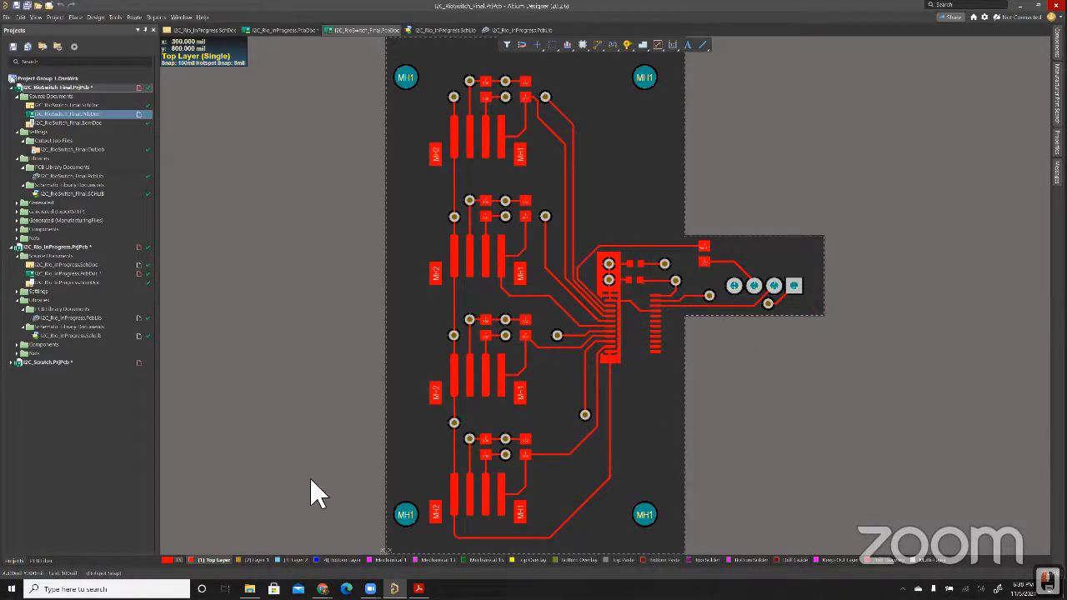
pyautogui.click(276, 376)
pyautogui.click(334, 314)
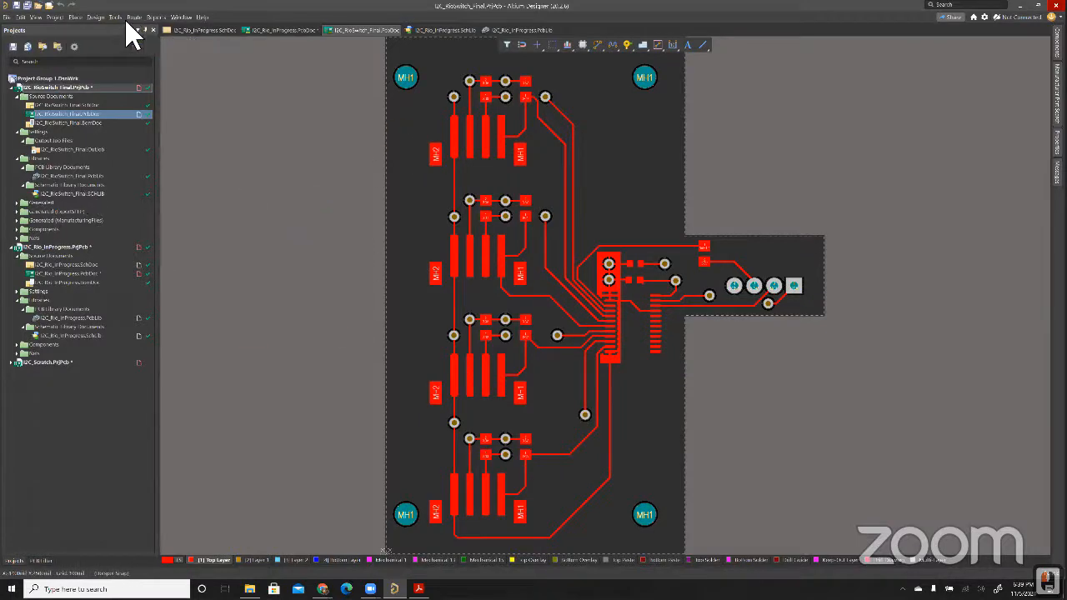
# Open the layer stack of the I2C_RioSwitch_Final board and examine its two inner signal layers
pyautogui.click(95, 16)
pyautogui.click(121, 107)
pyautogui.click(253, 121)
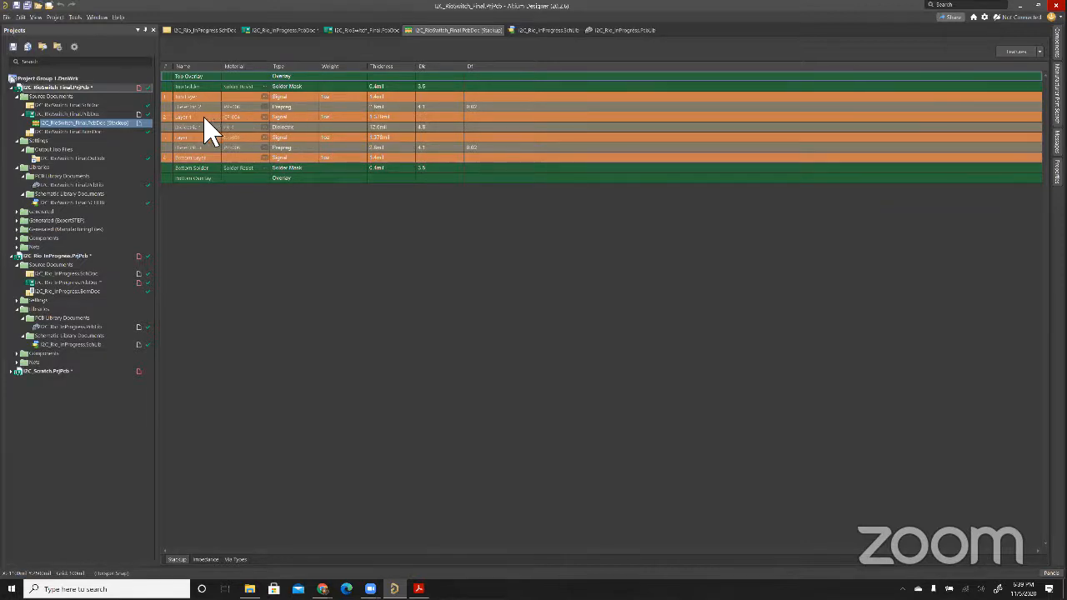
pyautogui.click(306, 118)
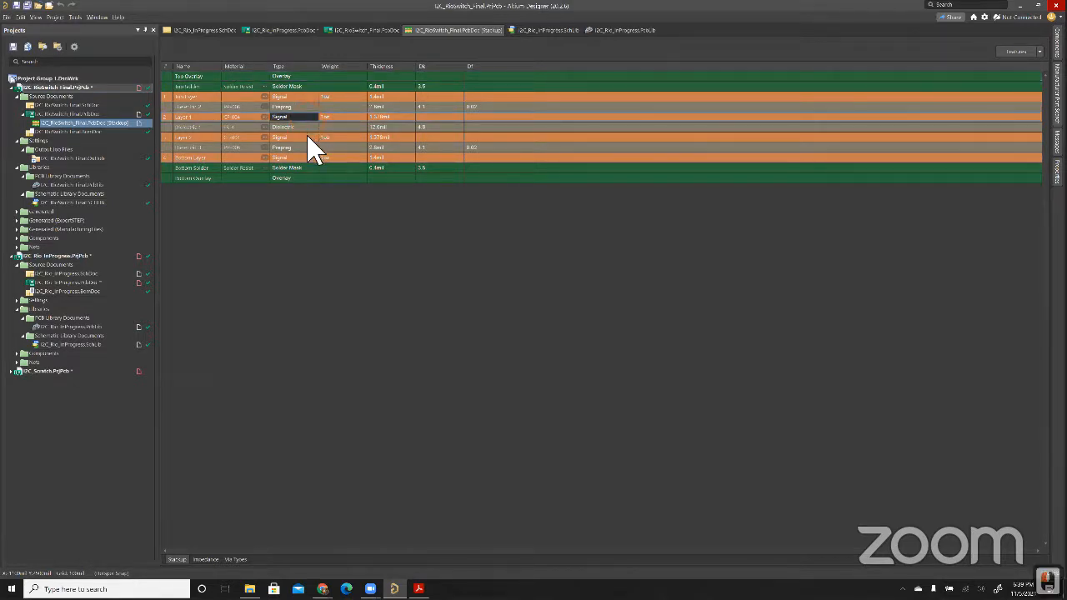
pyautogui.click(306, 137)
# Check the options for inserting a layer into the stackup without adding one, and return to the final board's PCB document
pyautogui.rightClick(225, 132)
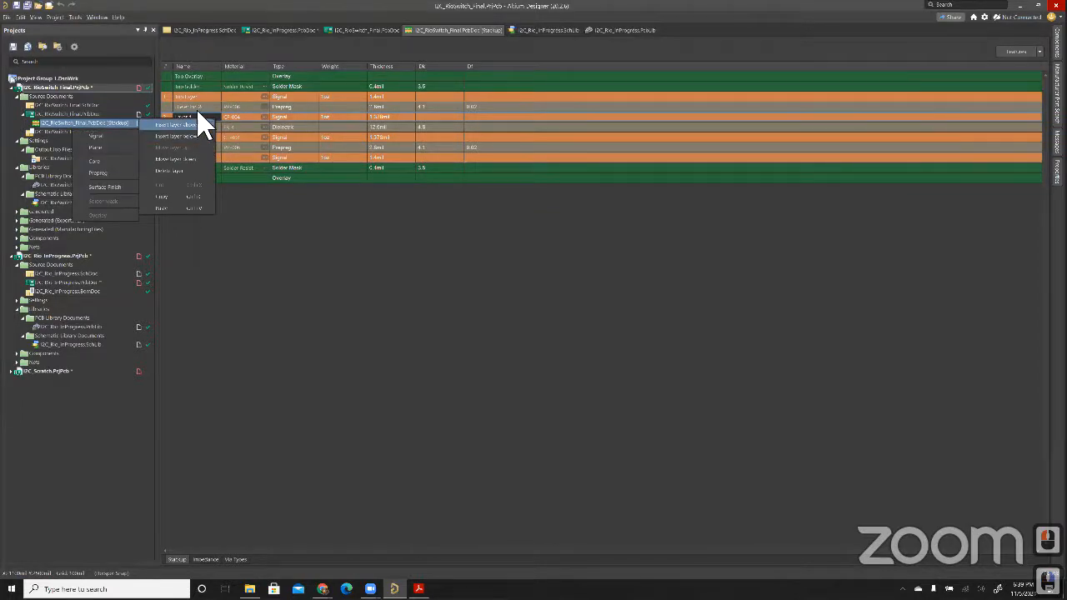
pyautogui.click(276, 317)
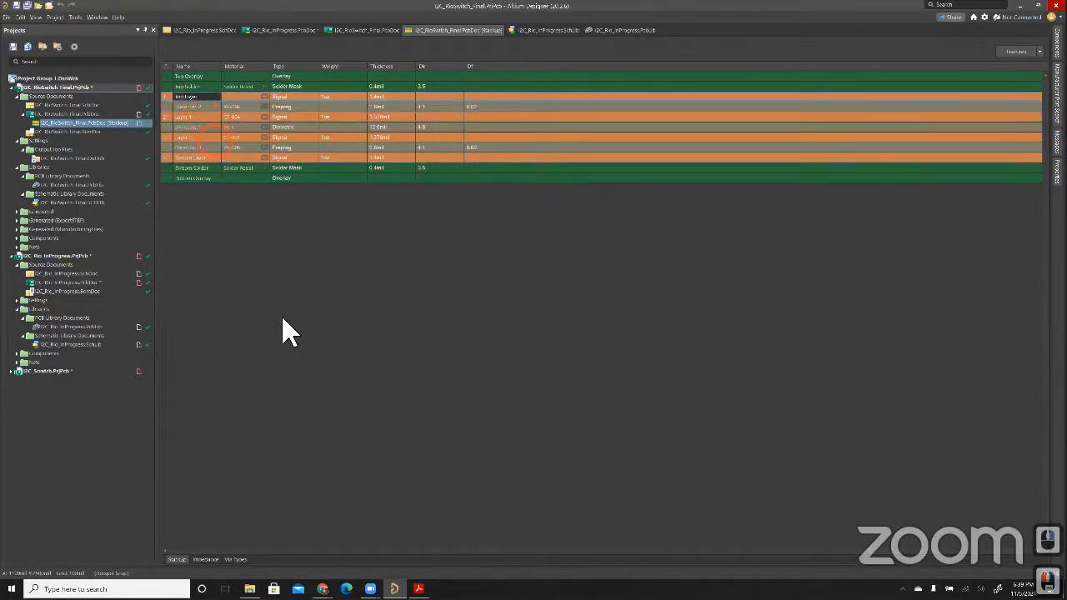
pyautogui.click(364, 30)
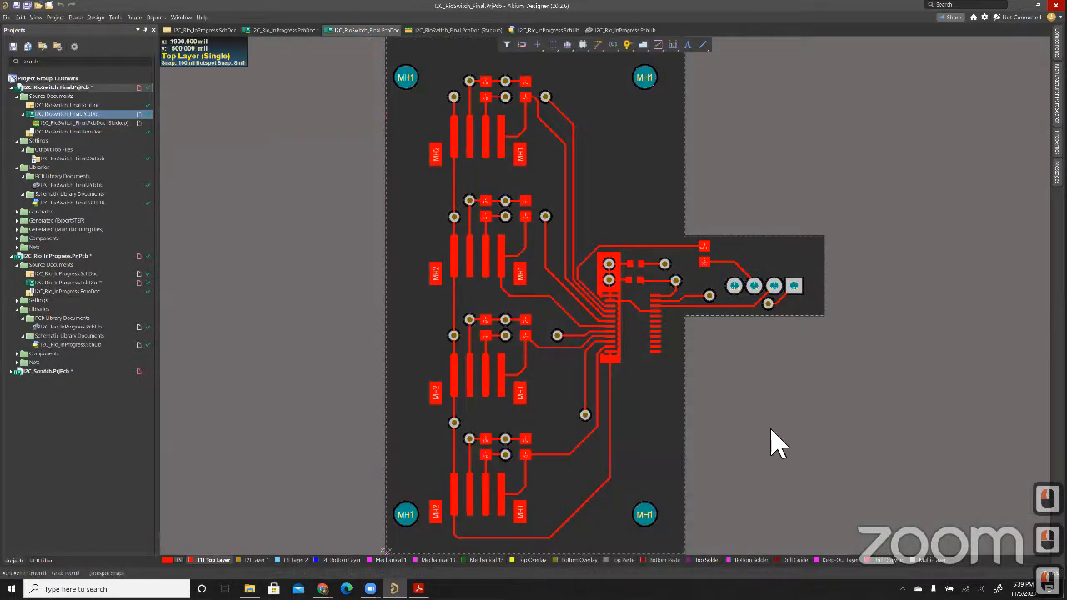
pyautogui.click(720, 364)
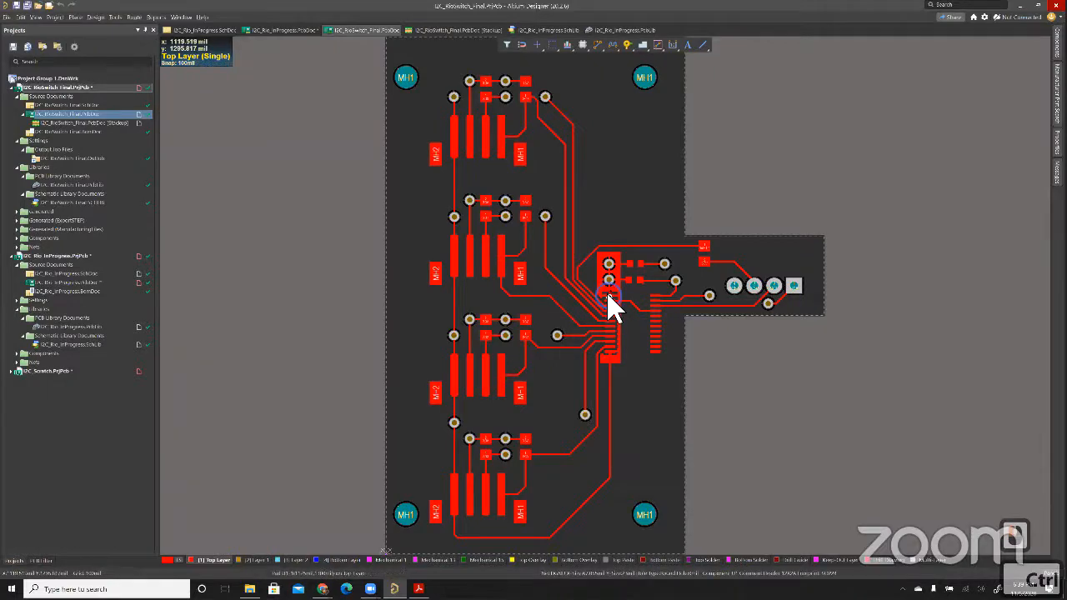
# Place a rectangular polygon pour about 200 by 100 mil on the Top Layer, in the empty area above U1
pyautogui.keyDown('ctrl'); pyautogui.scroll(4, 614, 310); pyautogui.keyUp('ctrl')
pyautogui.press('p')
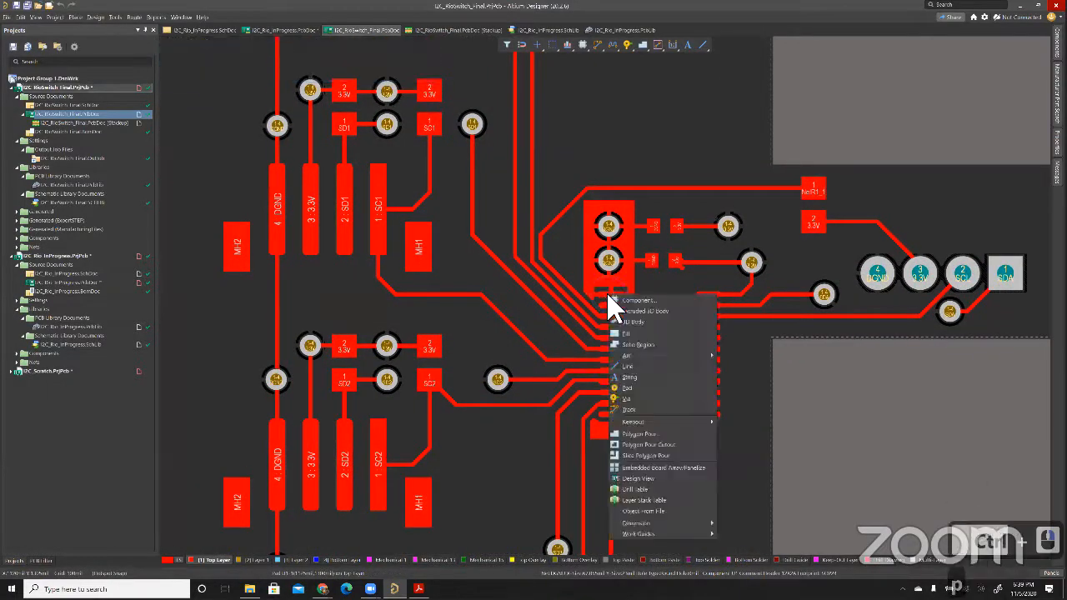
pyautogui.click(679, 433)
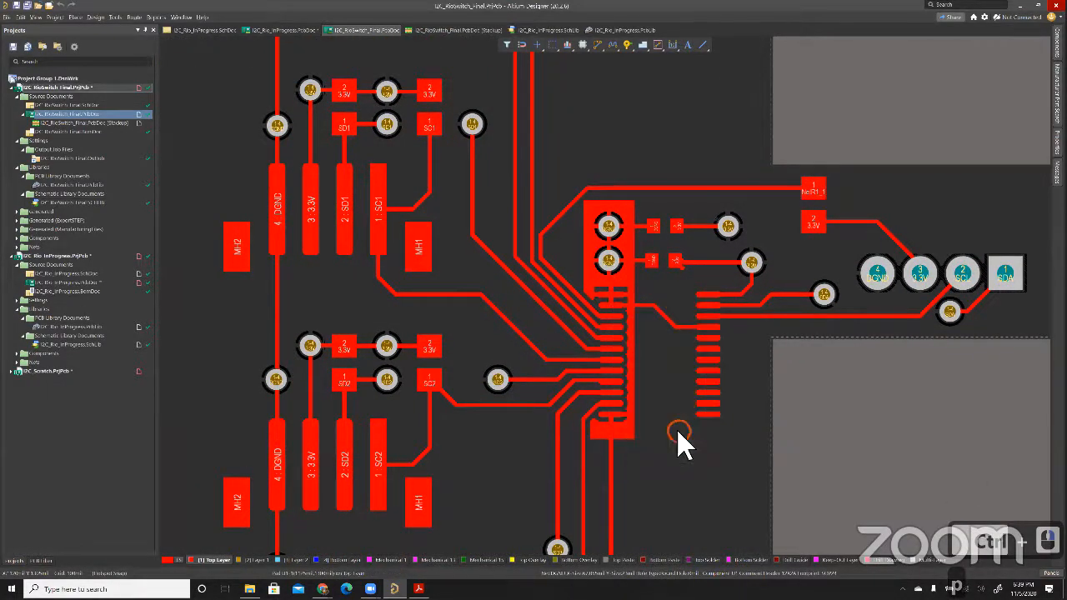
pyautogui.click(598, 123)
pyautogui.click(590, 168)
pyautogui.click(597, 130)
pyautogui.press('Escape')
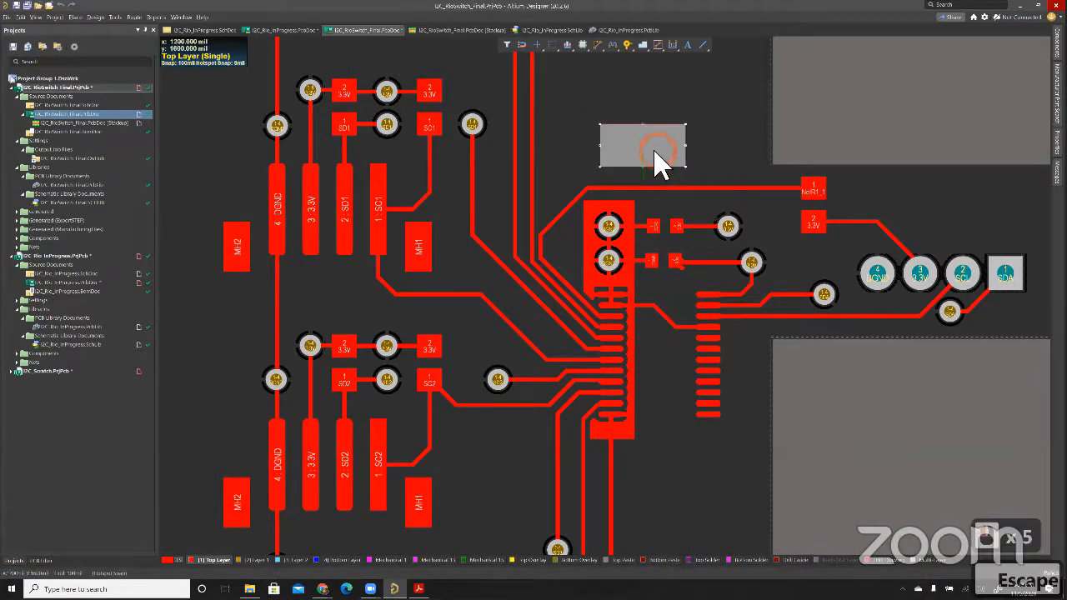
pyautogui.press('Escape')
# Check the net choices in the new polygon's properties, and undo the polygon pour
pyautogui.doubleClick(657, 151)
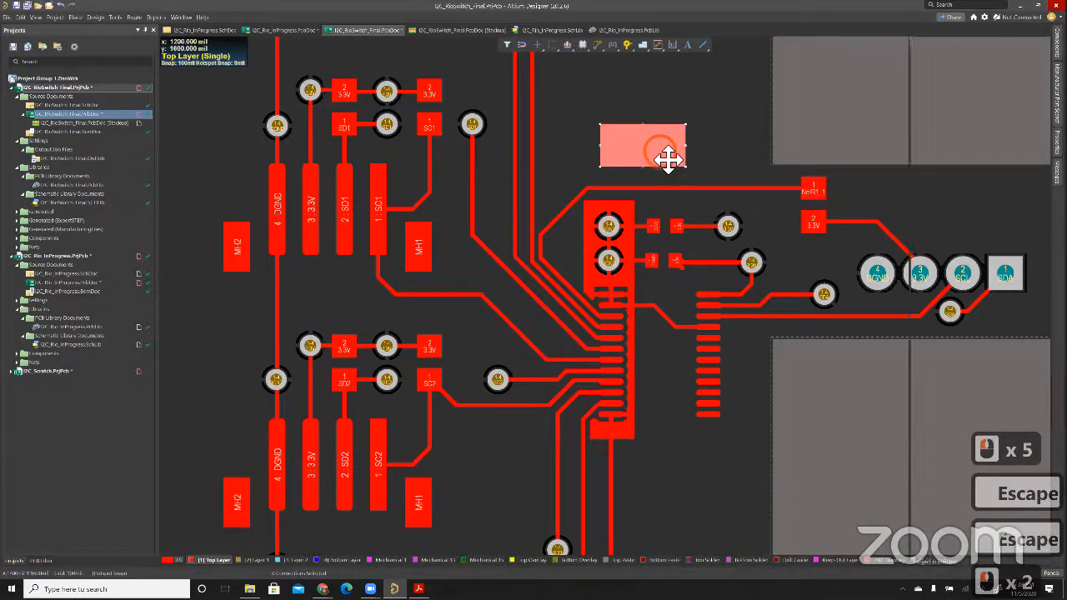
pyautogui.doubleClick(1022, 208)
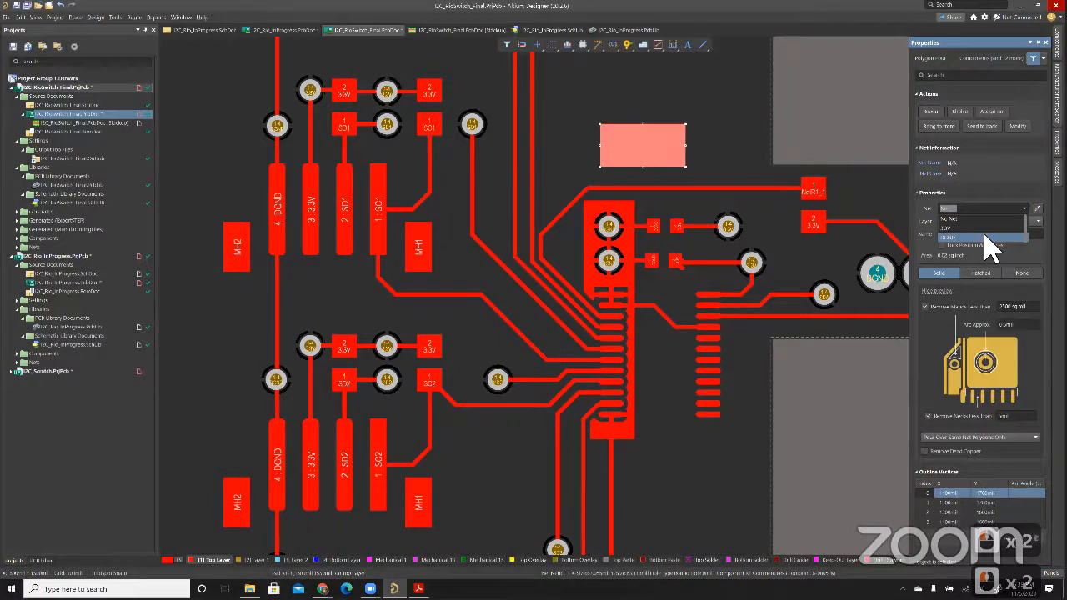
pyautogui.press('Escape')
pyautogui.press('Escape')
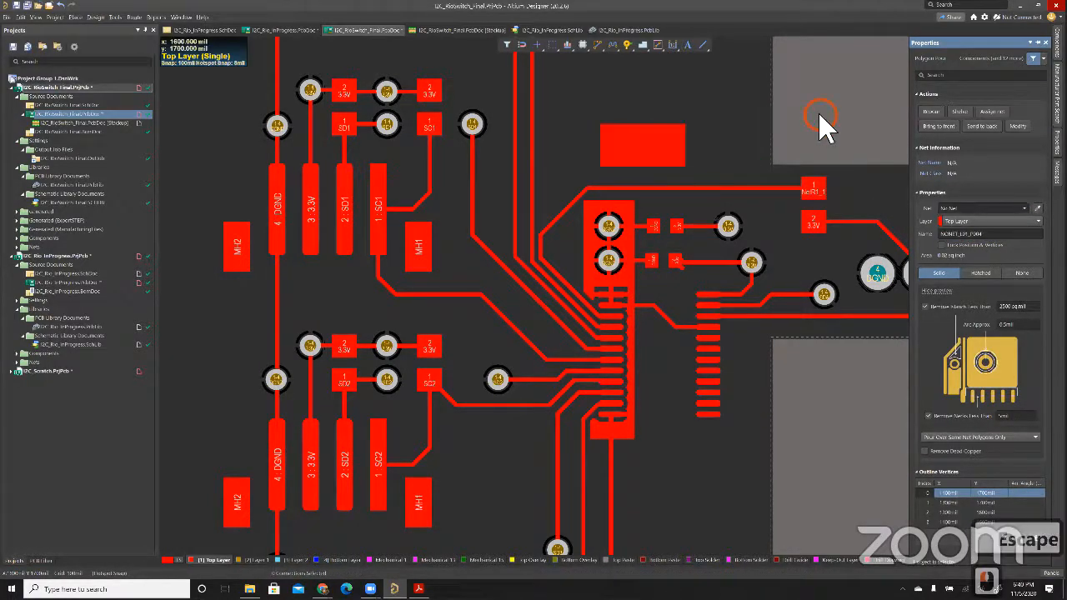
pyautogui.hotkey('ctrl', 'z')
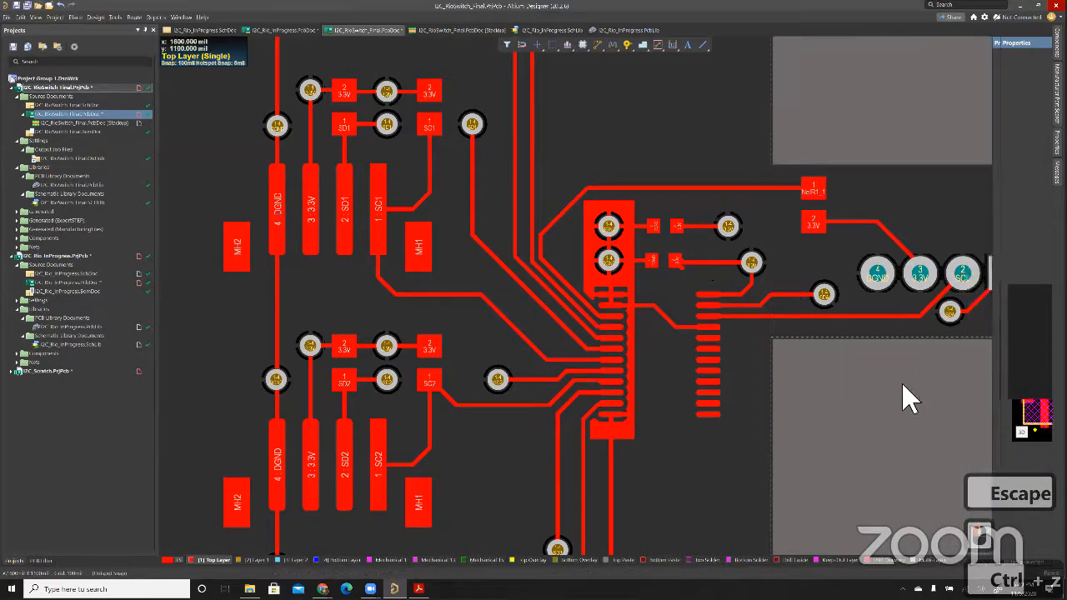
# View the final board in 3D and flip it to examine its underside
pyautogui.moveTo(867, 379); pyautogui.dragTo(820, 379, button='right')
pyautogui.moveTo(800, 321); pyautogui.dragTo(756, 252, button='right')
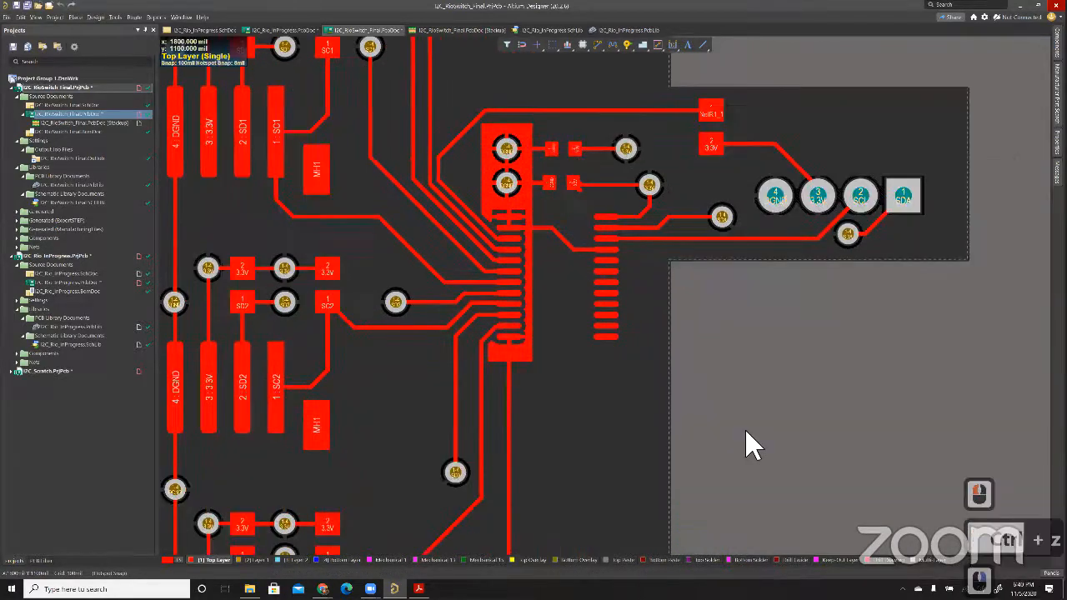
pyautogui.press('3')
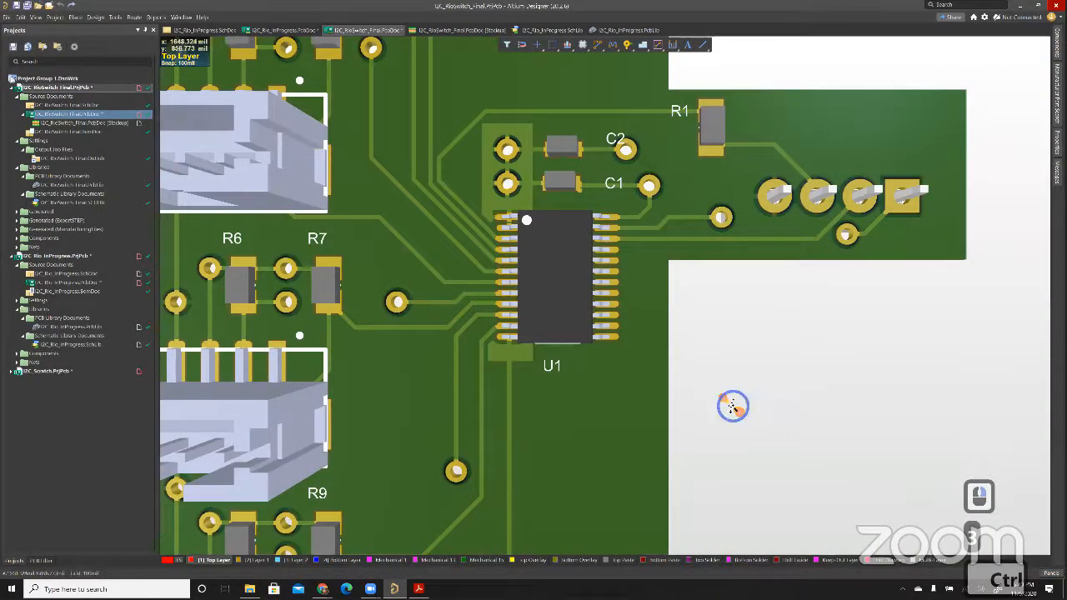
pyautogui.keyDown('ctrl'); pyautogui.scroll(-1, 730, 406); pyautogui.keyUp('ctrl')
pyautogui.keyDown('ctrl'); pyautogui.scroll(-3, 730, 406); pyautogui.keyUp('ctrl')
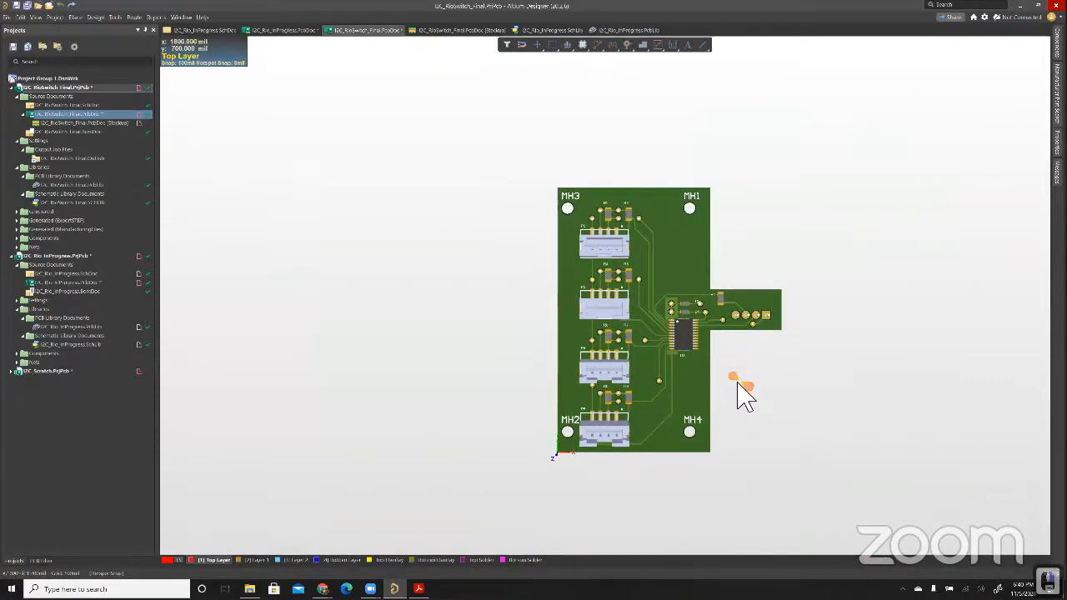
pyautogui.press('v')
pyautogui.press('b')
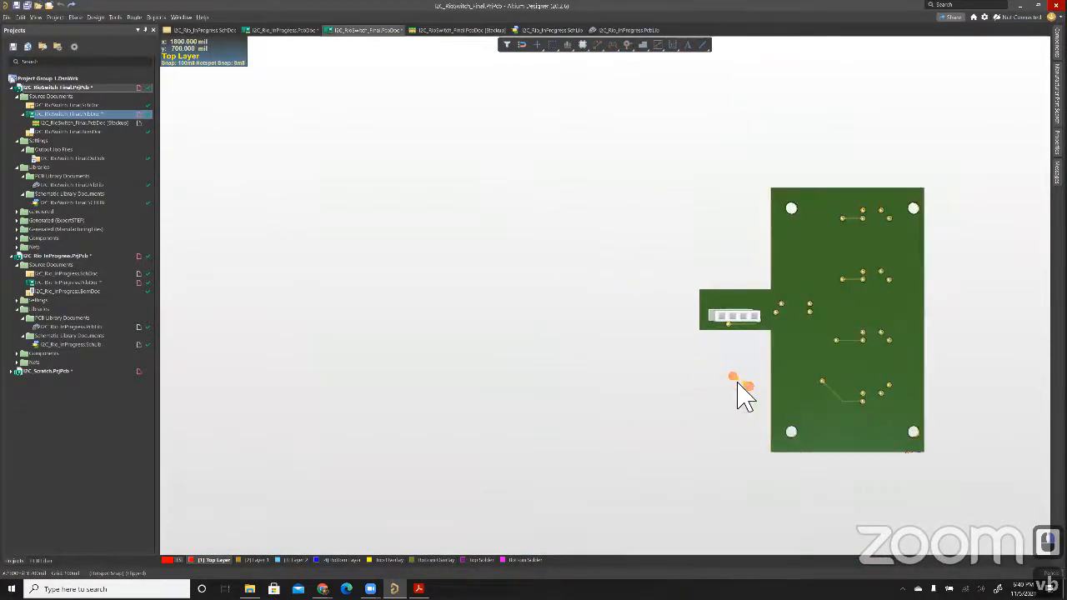
pyautogui.rightClick(738, 387)
pyautogui.keyDown('ctrl'); pyautogui.scroll(3, 738, 399); pyautogui.keyUp('ctrl')
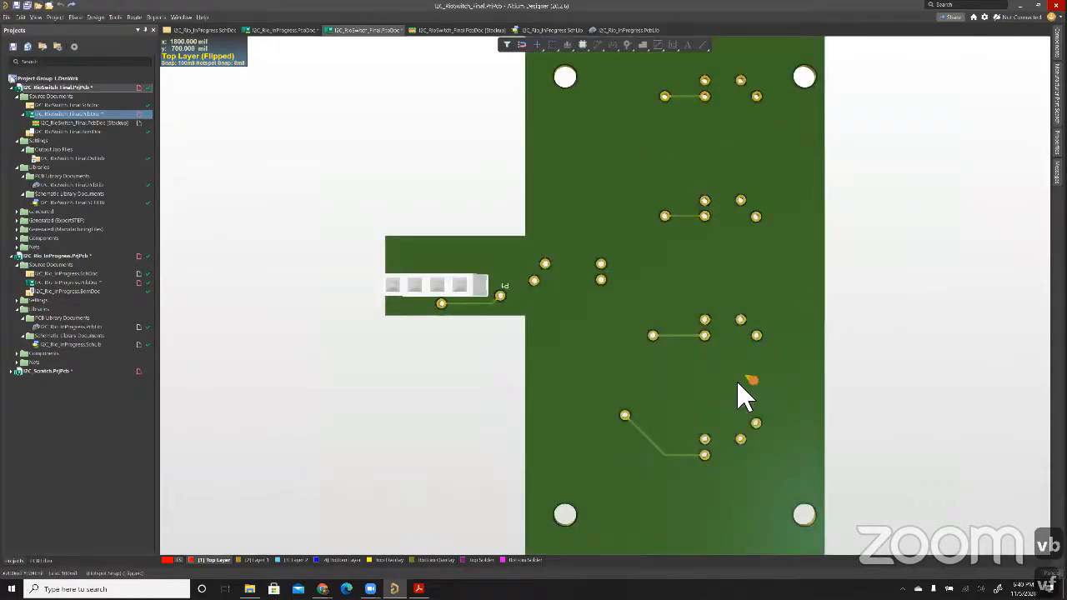
# Rotate the 3D board view by 90 degrees and restore it to zero rotation
pyautogui.press('9')
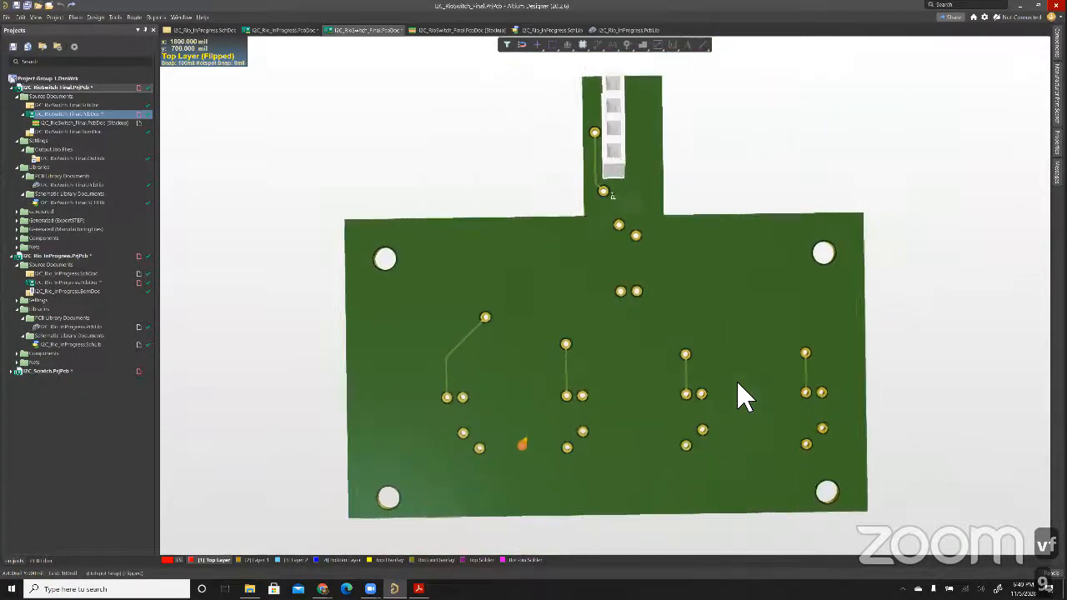
pyautogui.press('9')
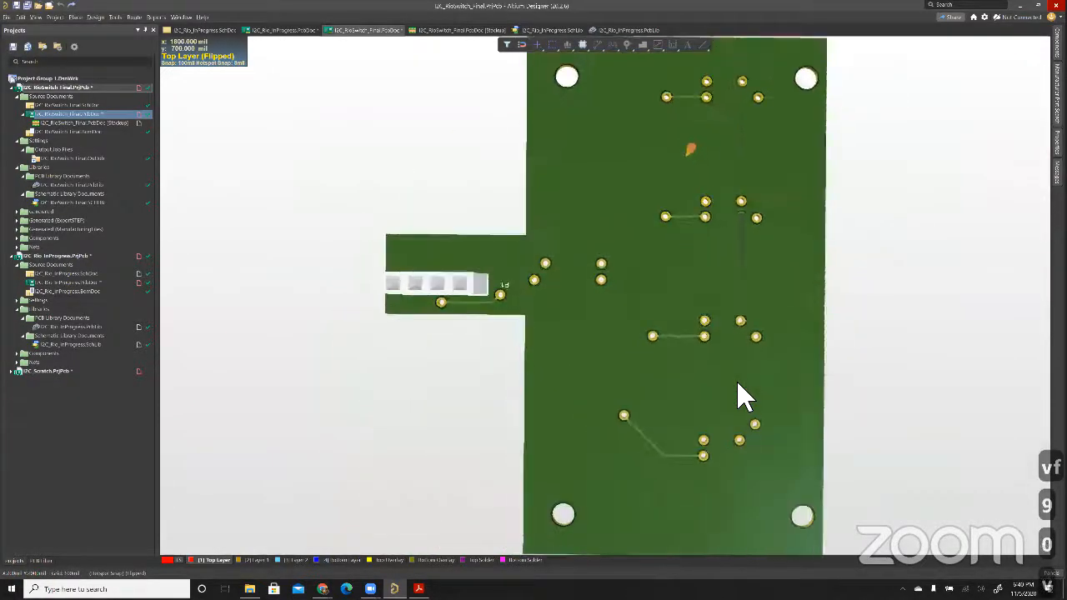
pyautogui.rightClick(745, 399)
# Flip the 3D board between its top side and underside to compare both faces
pyautogui.click(425, 381)
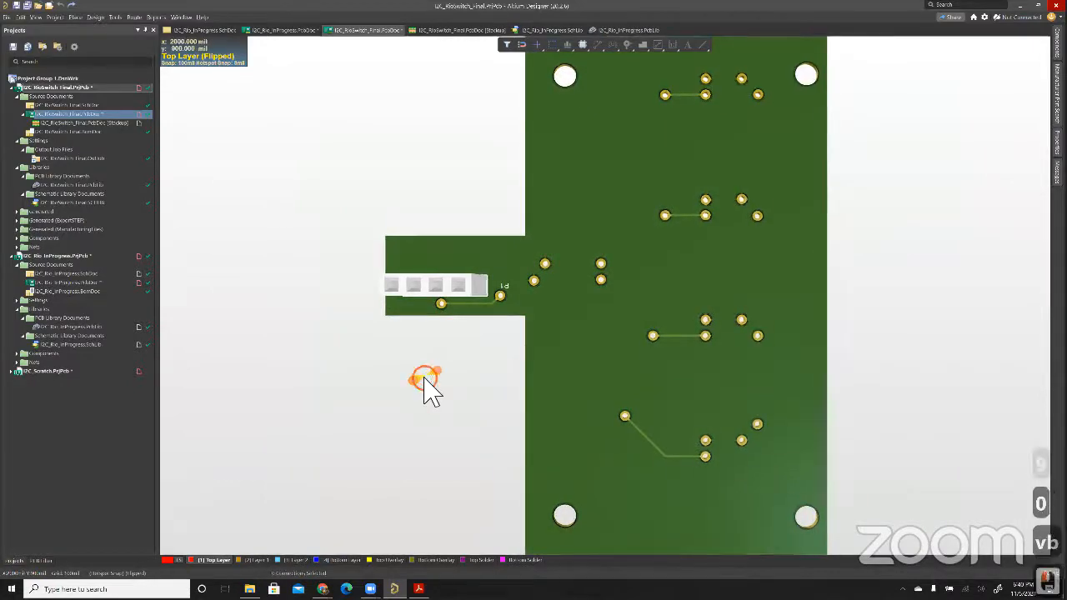
pyautogui.press('v')
pyautogui.press('b')
pyautogui.press('Escape')
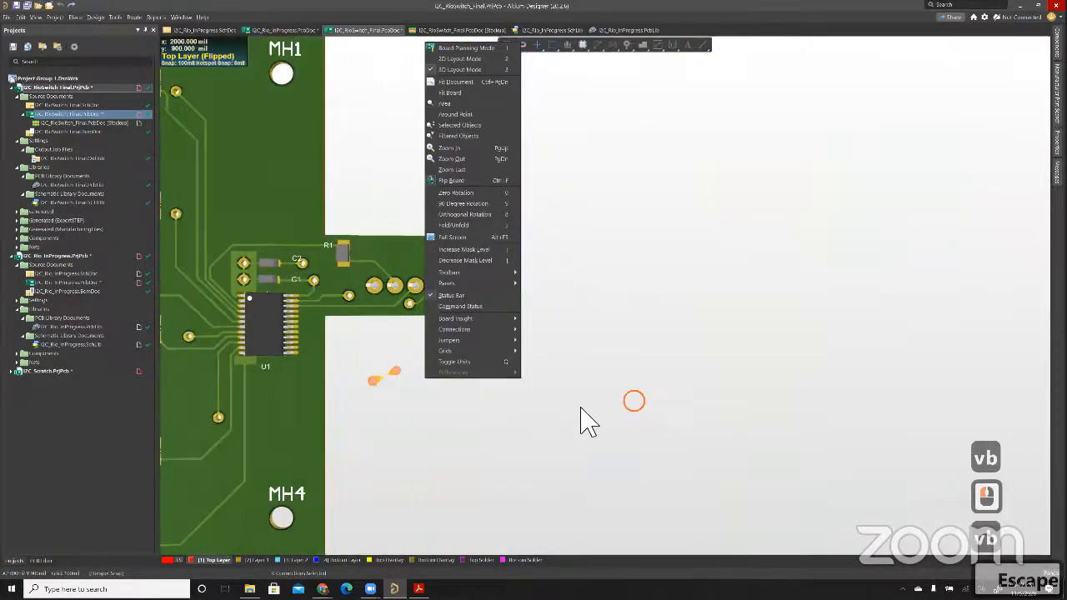
pyautogui.click(734, 383)
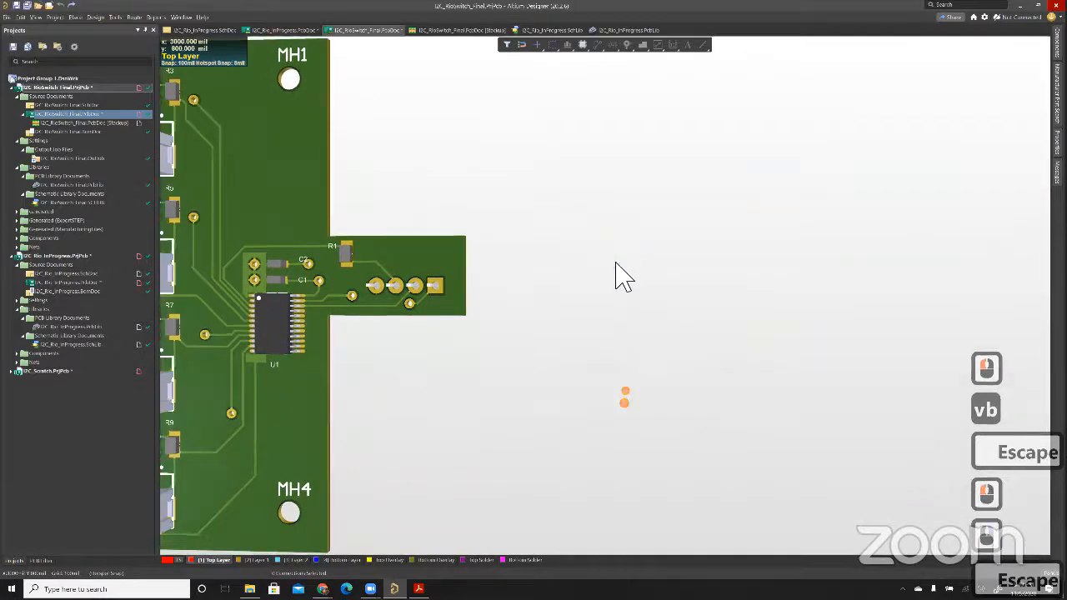
pyautogui.press('Escape')
pyautogui.press('v')
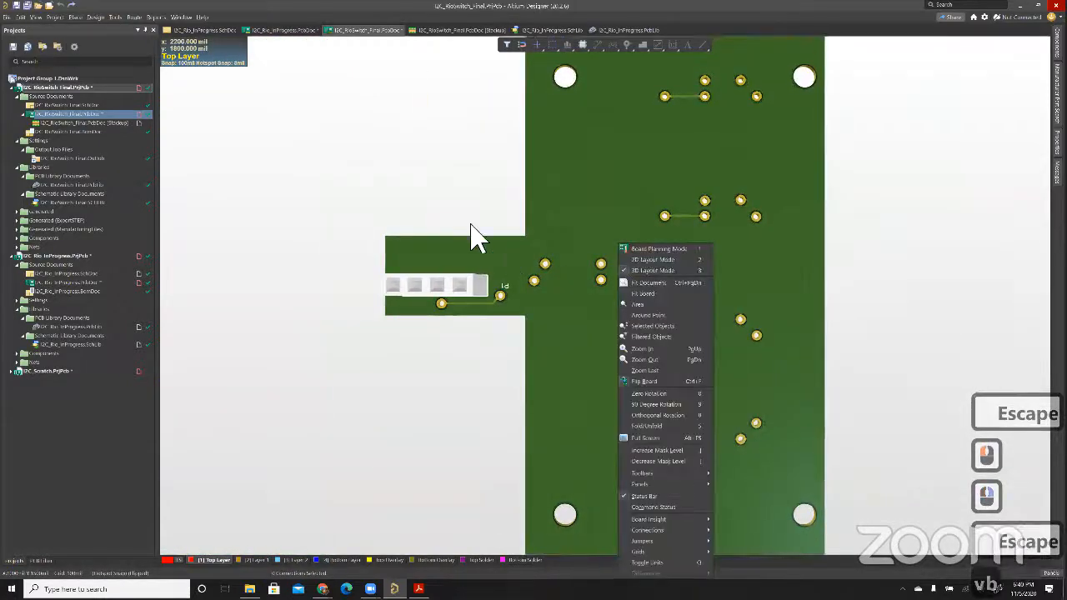
# Return to the 2D layout and inspect the properties of the polygon covering Layer 1
pyautogui.press('2')
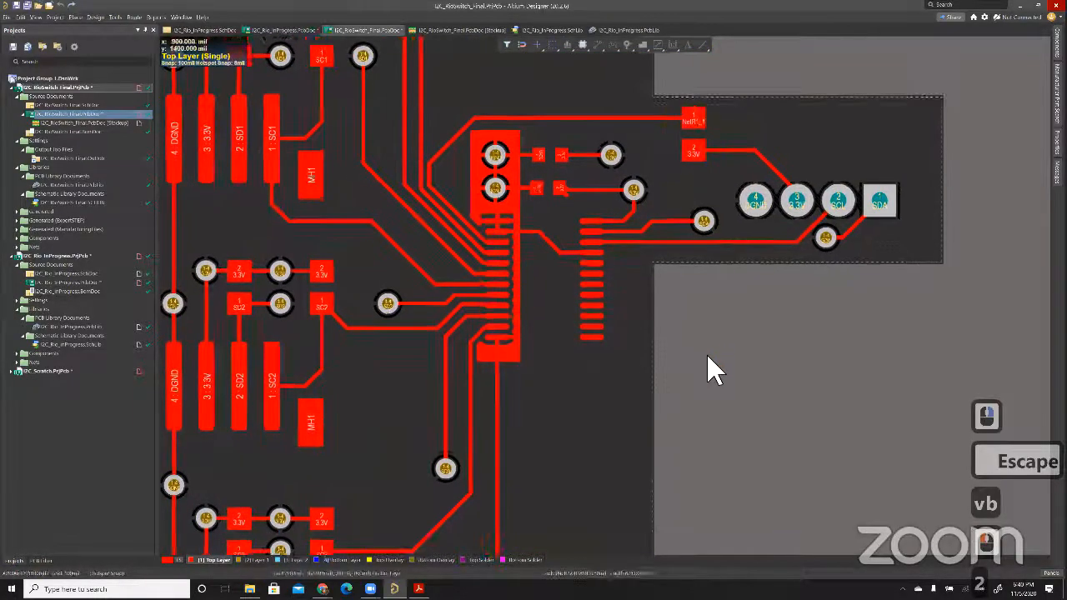
pyautogui.keyDown('ctrl'); pyautogui.scroll(-4, 753, 365); pyautogui.keyUp('ctrl')
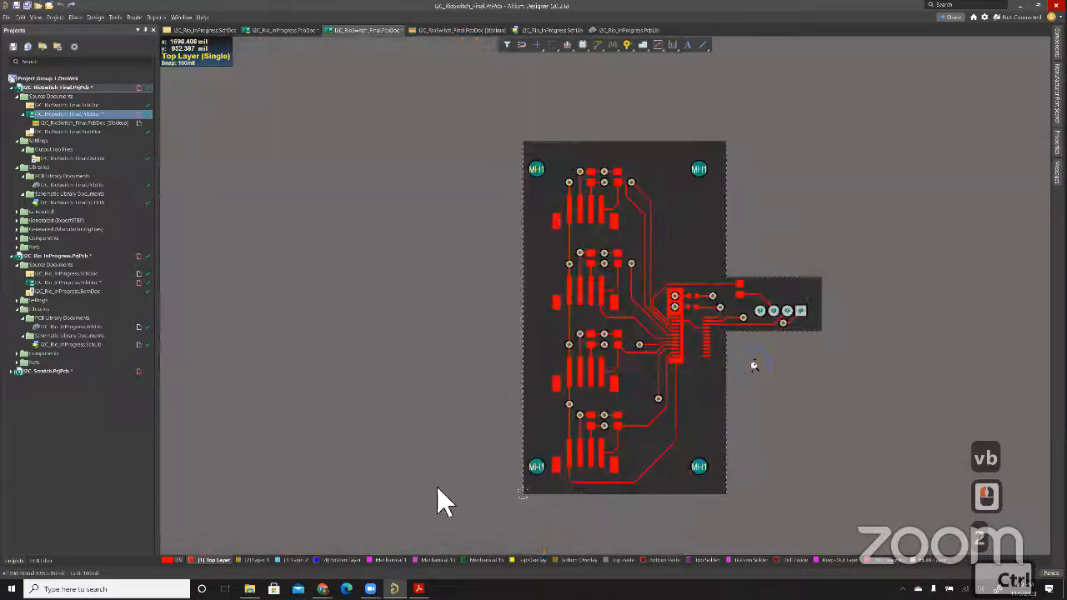
pyautogui.click(275, 559)
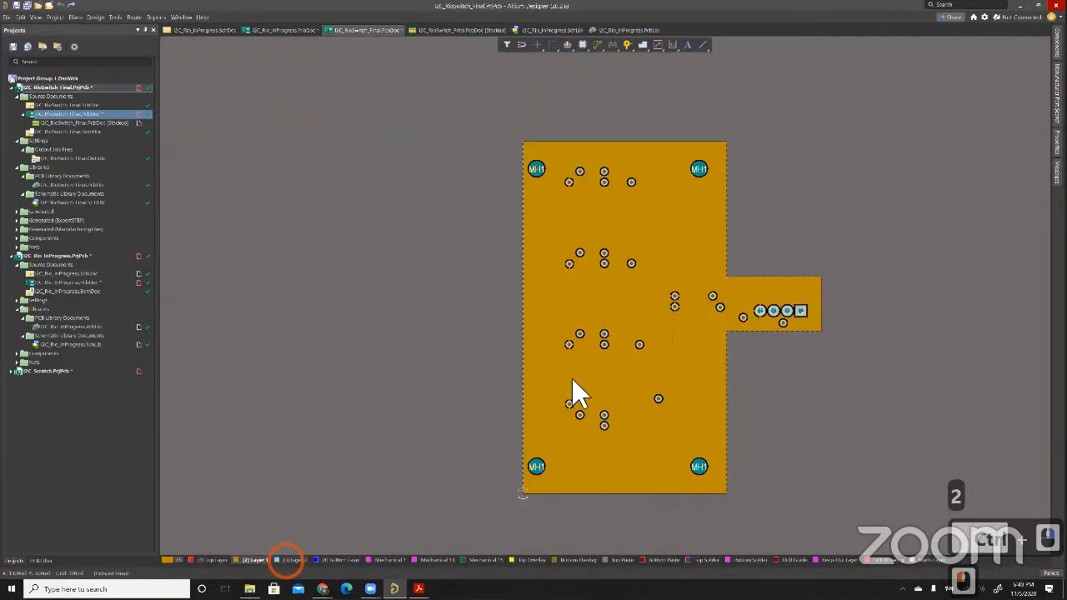
pyautogui.keyDown('ctrl'); pyautogui.click(627, 292); pyautogui.keyUp('ctrl')
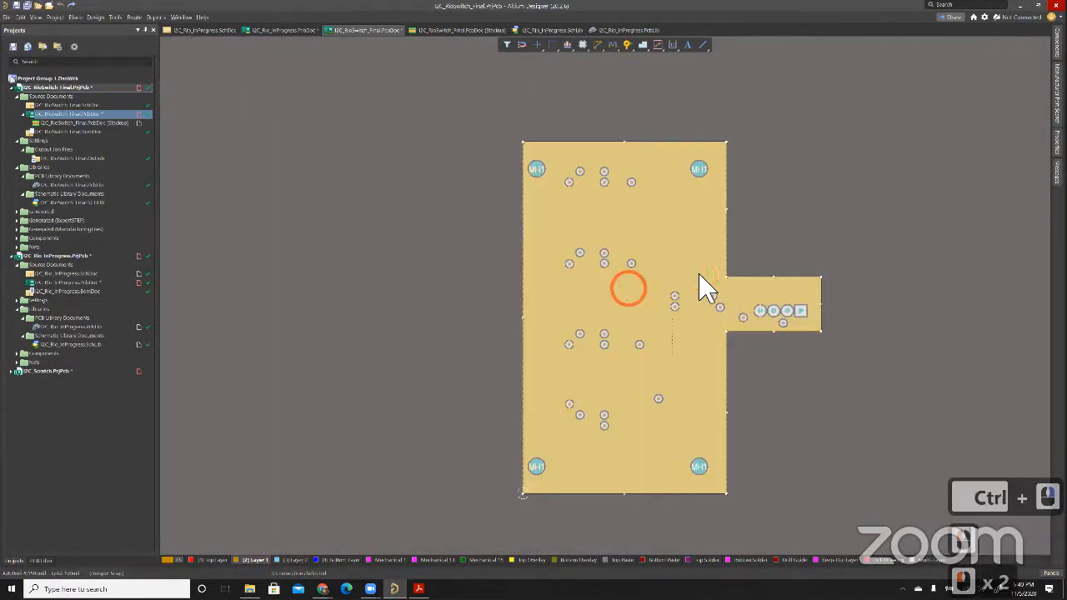
pyautogui.click(737, 437)
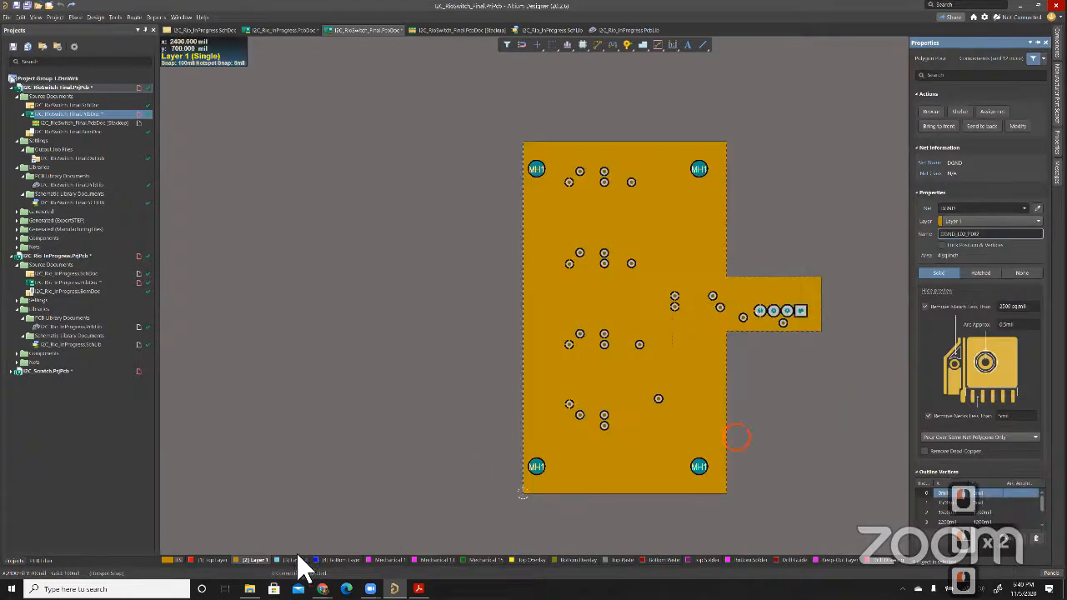
# Examine Layer 2, the Top Layer and the Bottom Layer one after another in single-layer mode
pyautogui.click(287, 560)
pyautogui.press('Escape')
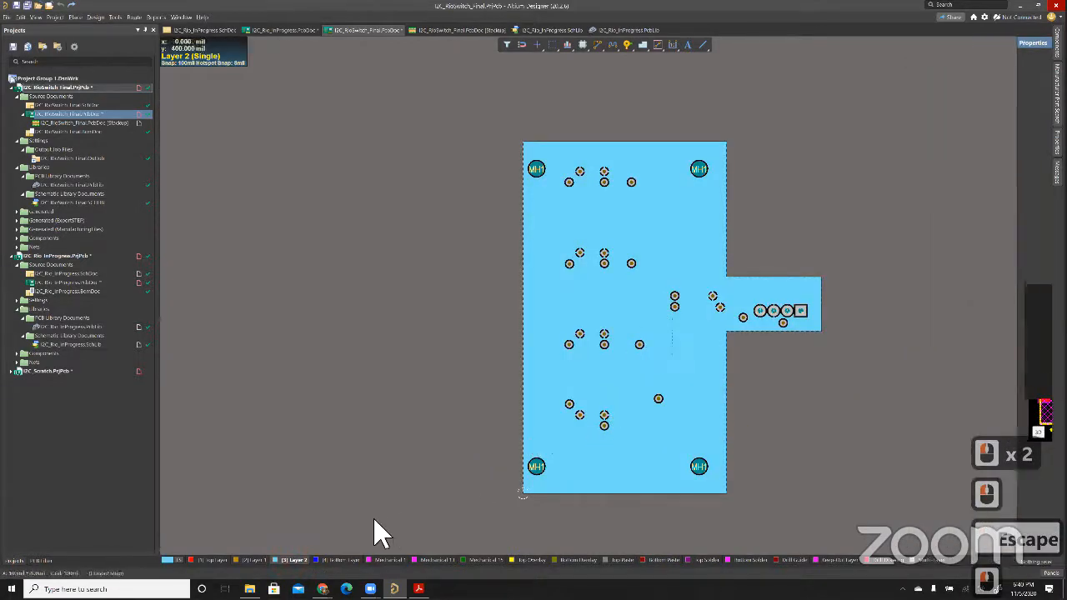
pyautogui.press('Escape')
pyautogui.click(217, 560)
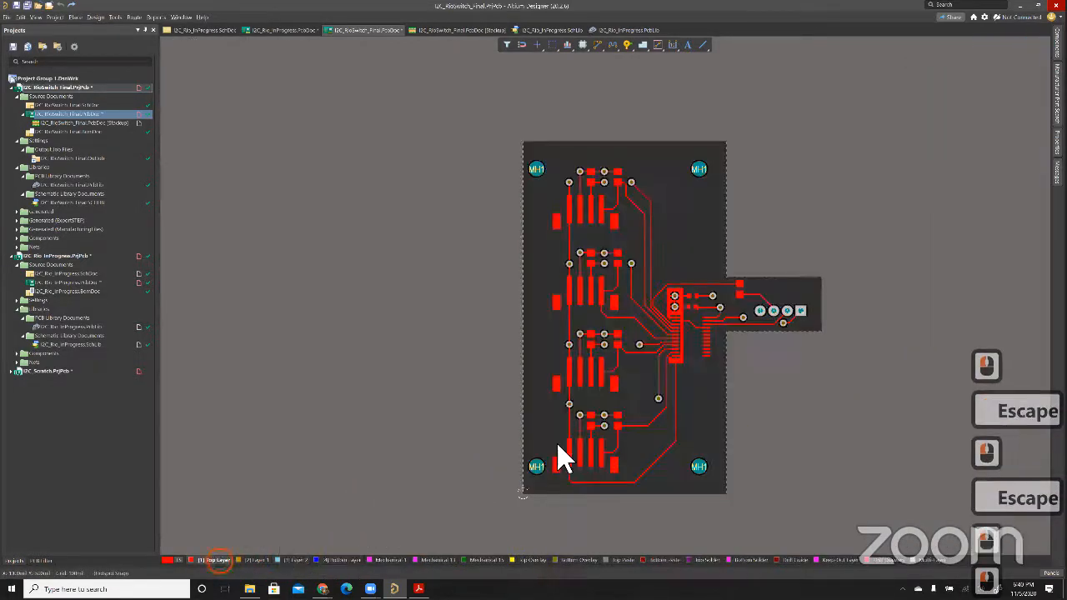
pyautogui.click(331, 560)
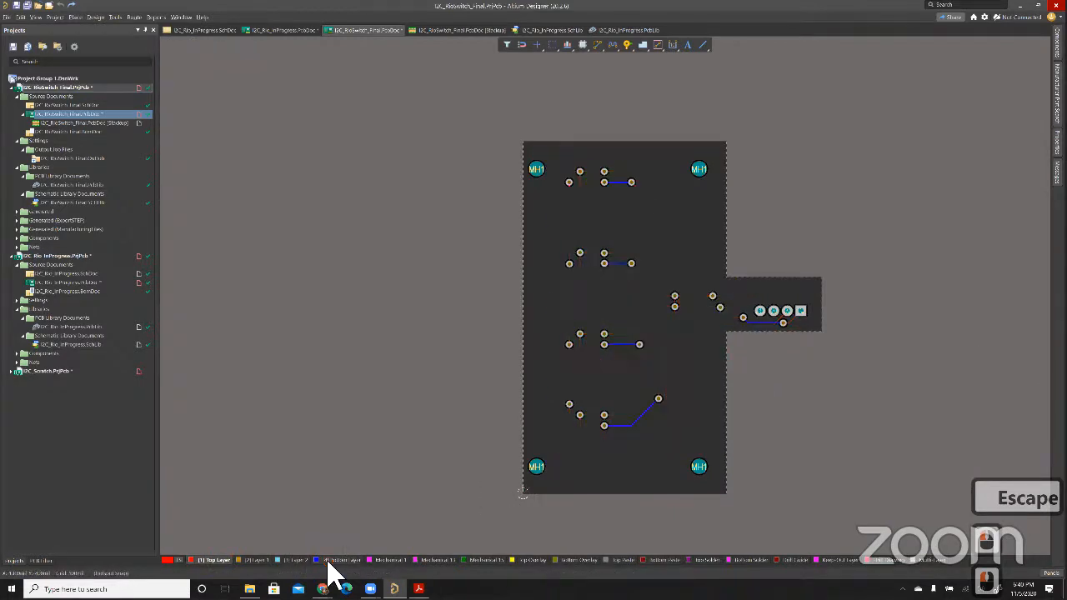
pyautogui.click(332, 560)
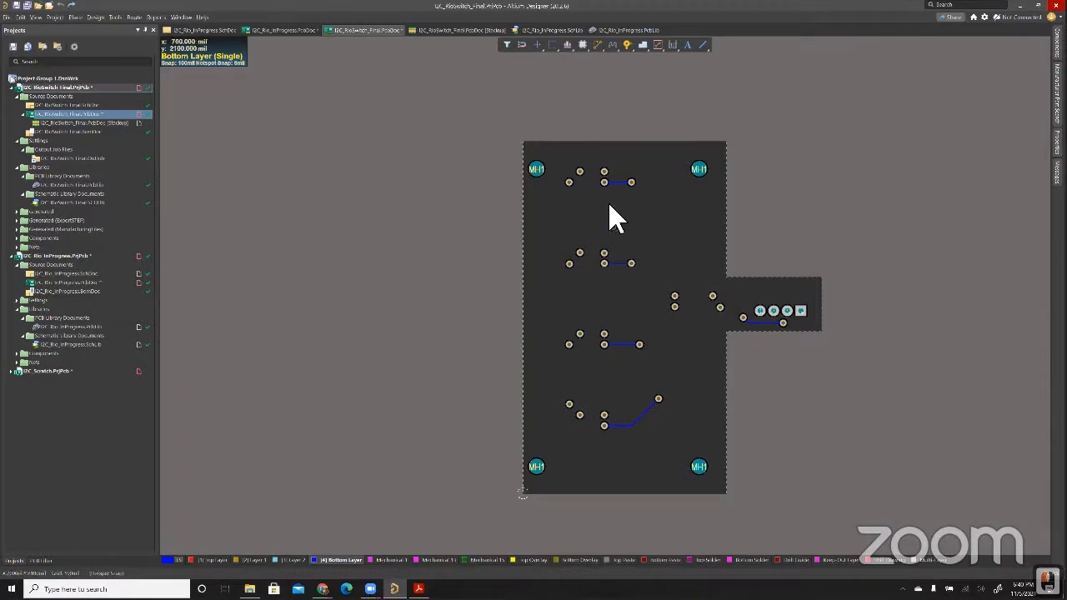
# Examine the Top Layer in single-layer mode and restore the display of all board layers
pyautogui.click(218, 560)
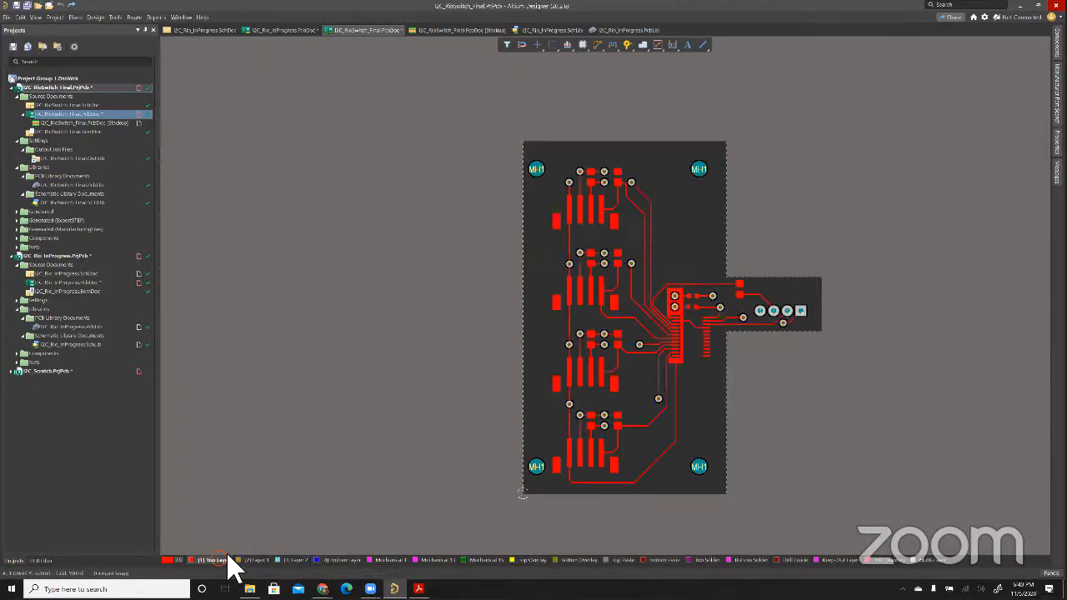
pyautogui.hotkey('shift', 's')
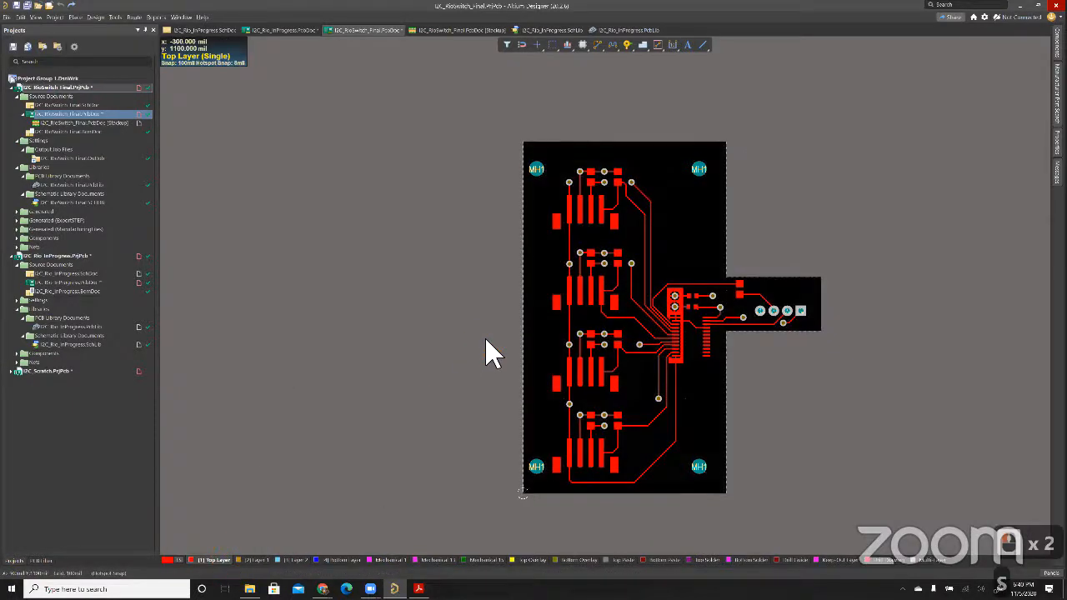
pyautogui.hotkey('shift', 's')
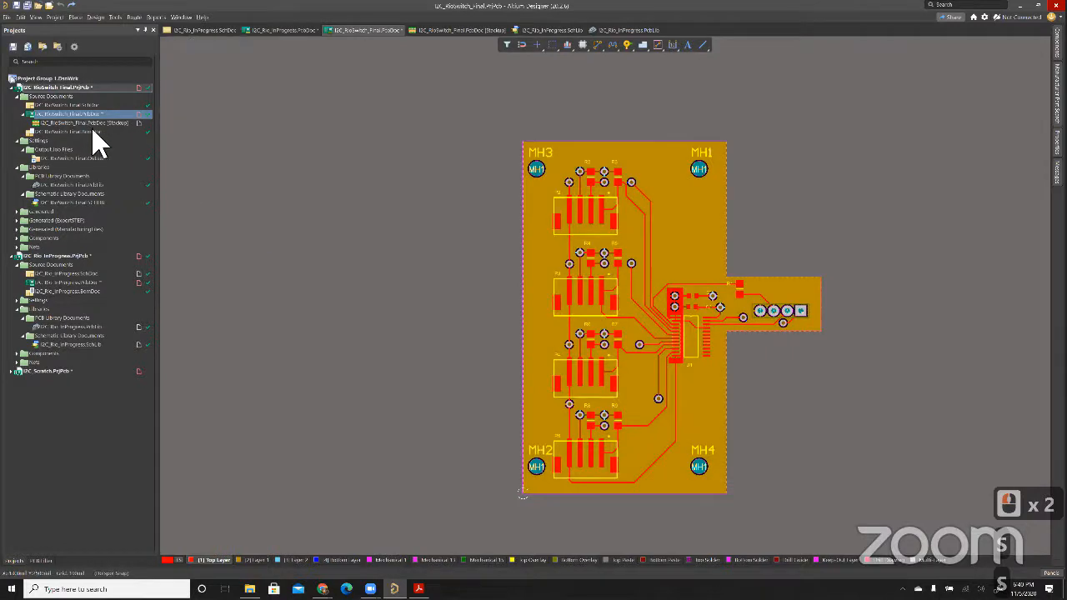
# Open the I2C_RioSwitch_Final output job and examine the fabrication outputs assigned to its Folder Structure container
pyautogui.doubleClick(99, 158)
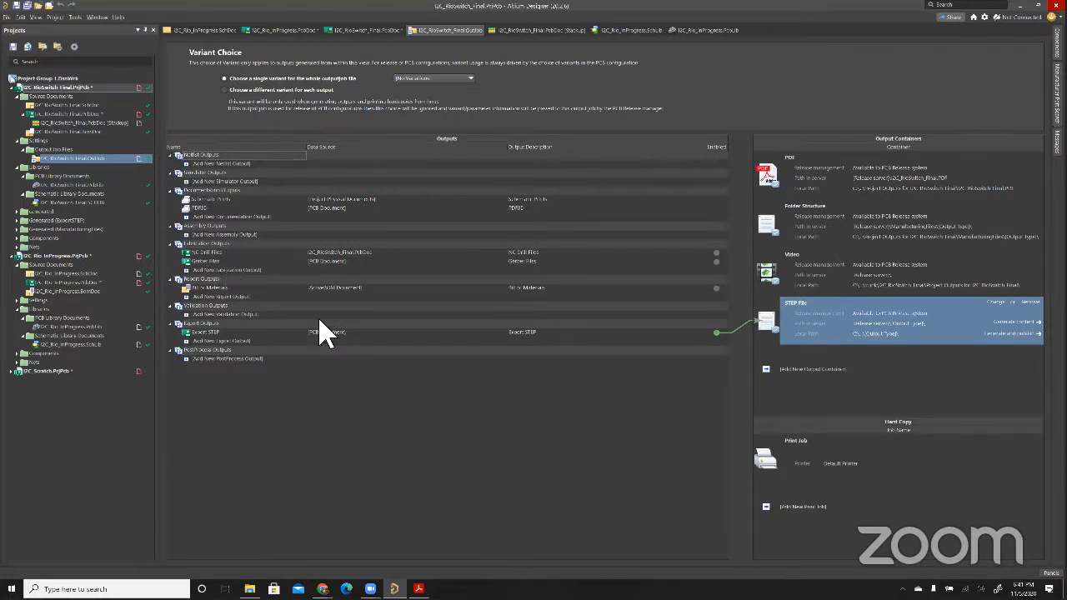
pyautogui.click(488, 449)
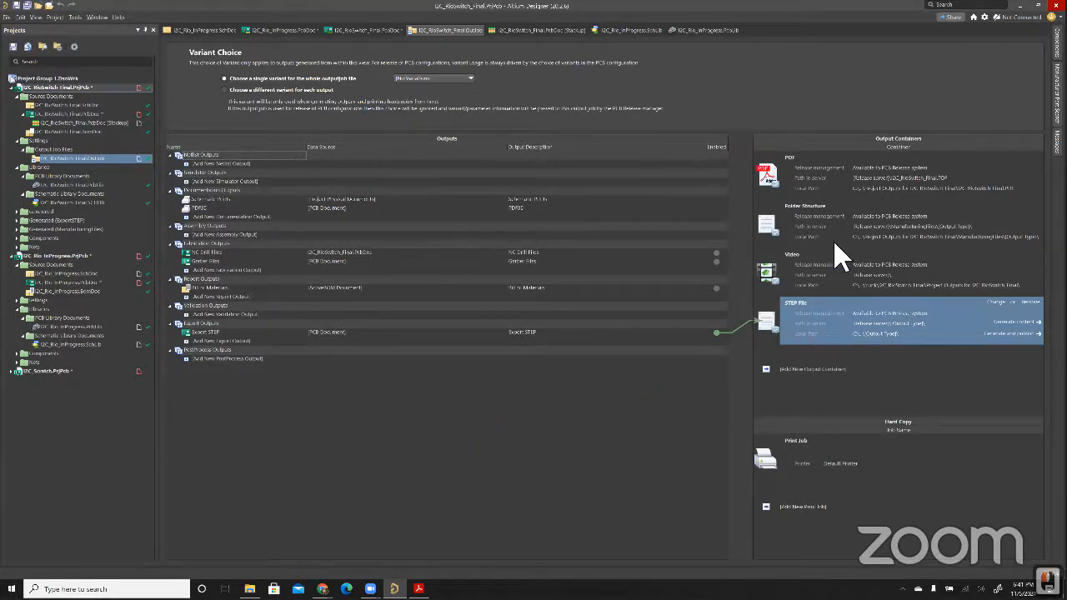
pyautogui.click(803, 233)
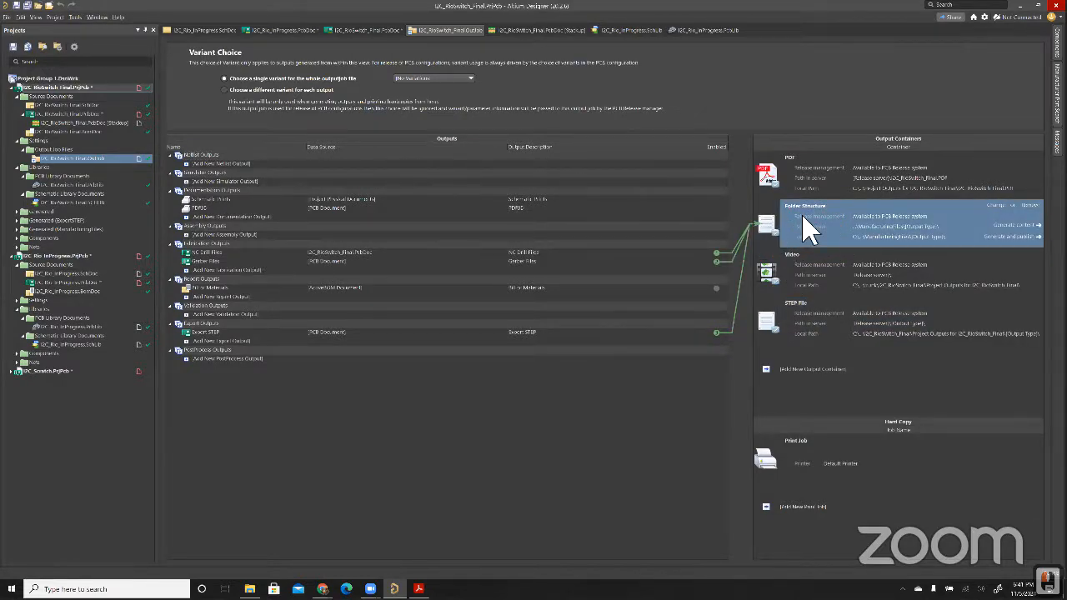
pyautogui.click(217, 244)
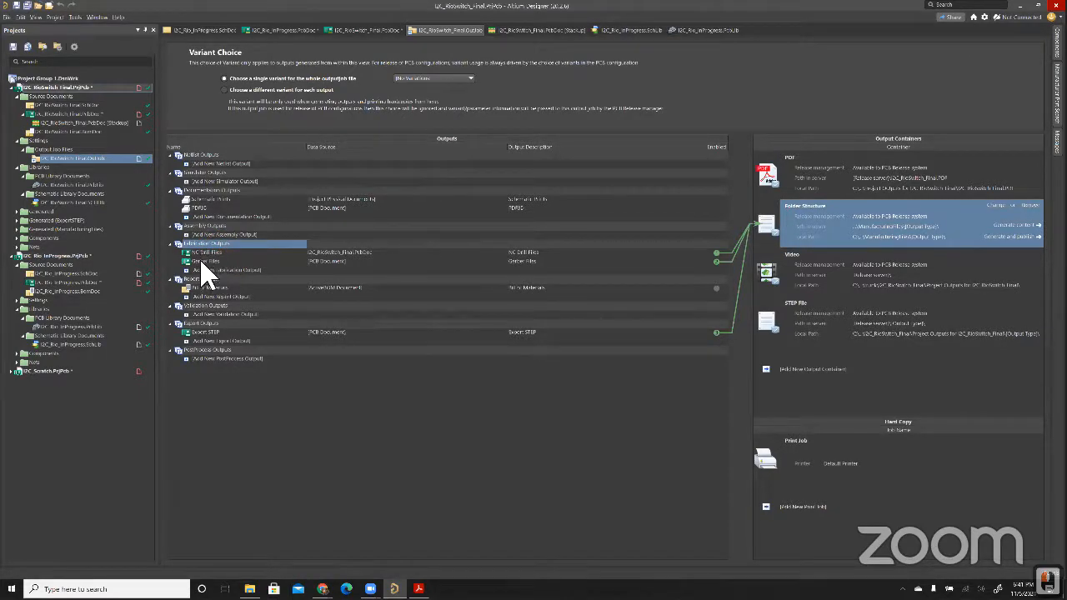
pyautogui.click(214, 271)
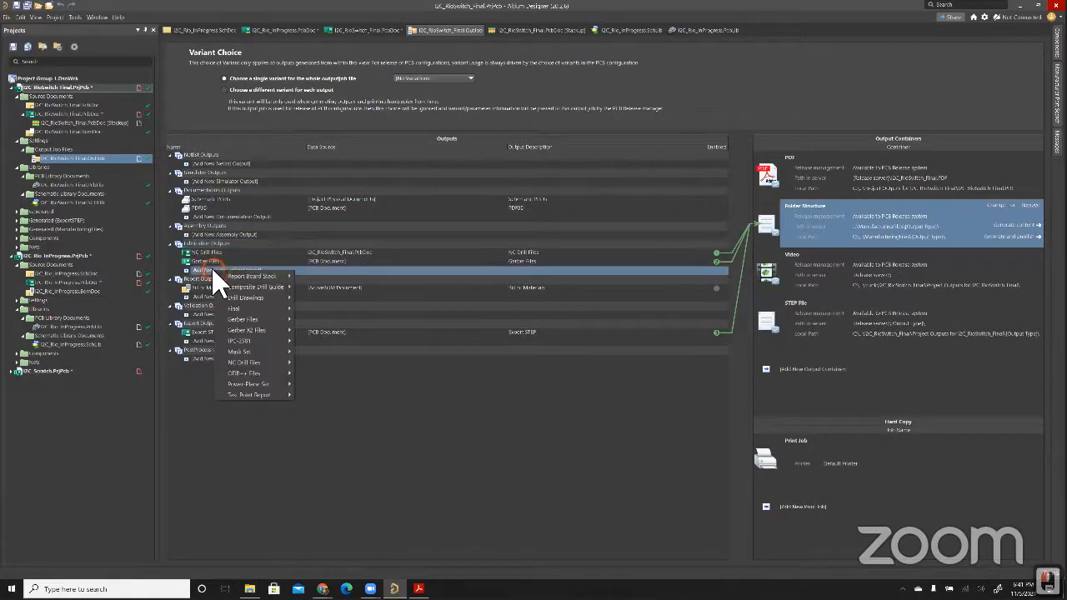
pyautogui.moveTo(258, 319)
pyautogui.click(323, 410)
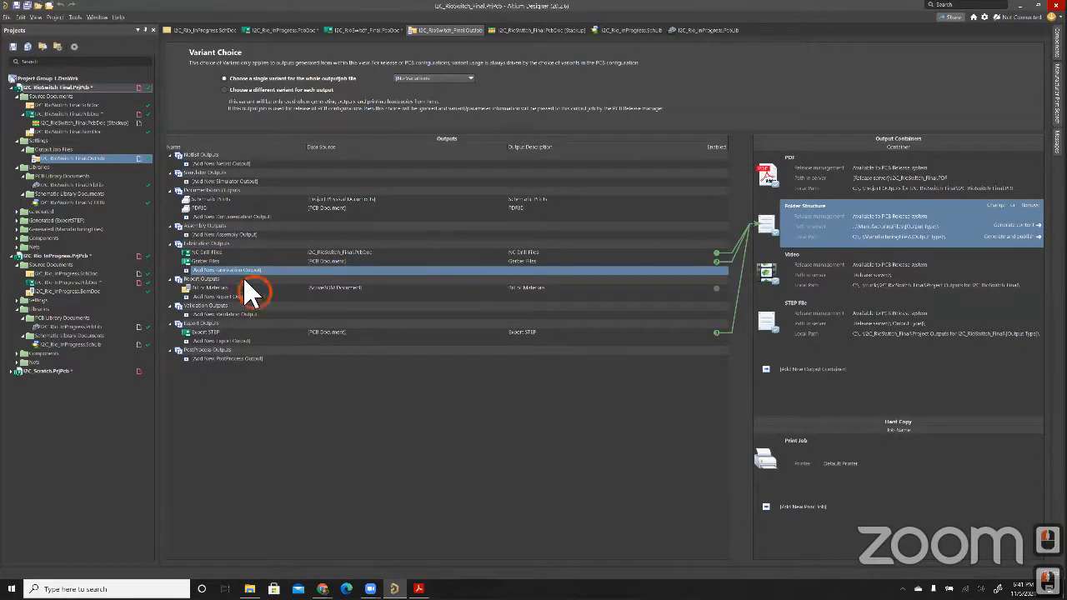
pyautogui.click(228, 271)
pyautogui.click(279, 361)
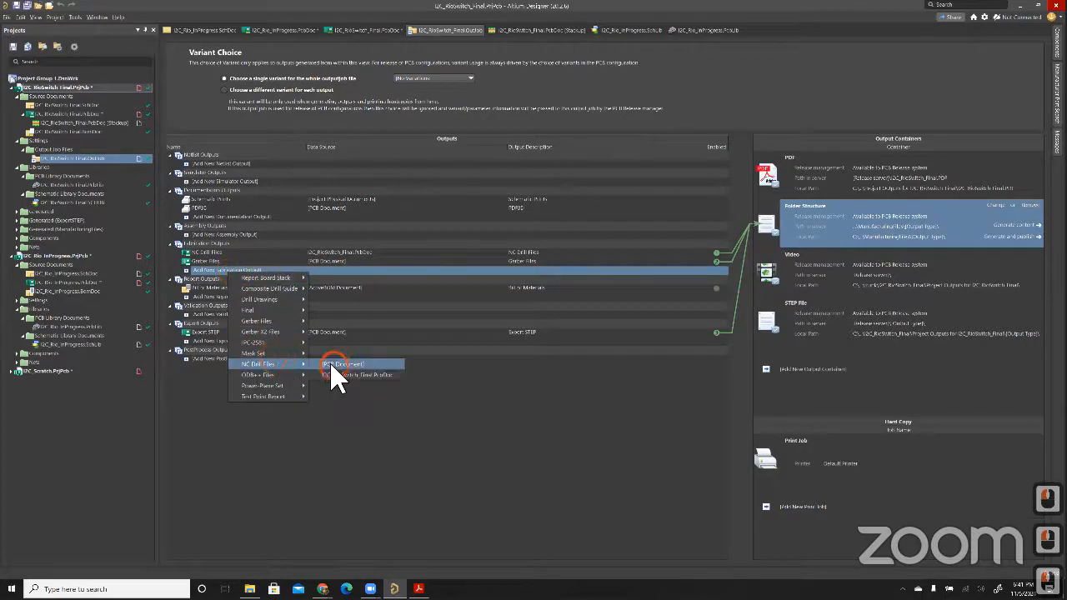
pyautogui.click(342, 410)
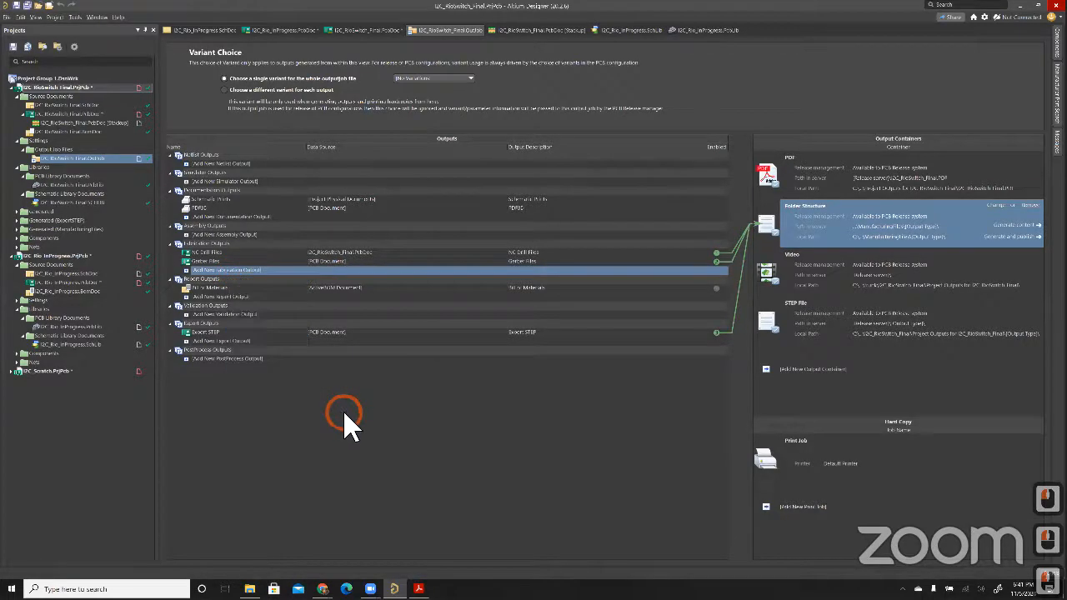
# Review which layers are plotted in the Gerber Files output setup and accept the settings
pyautogui.doubleClick(225, 262)
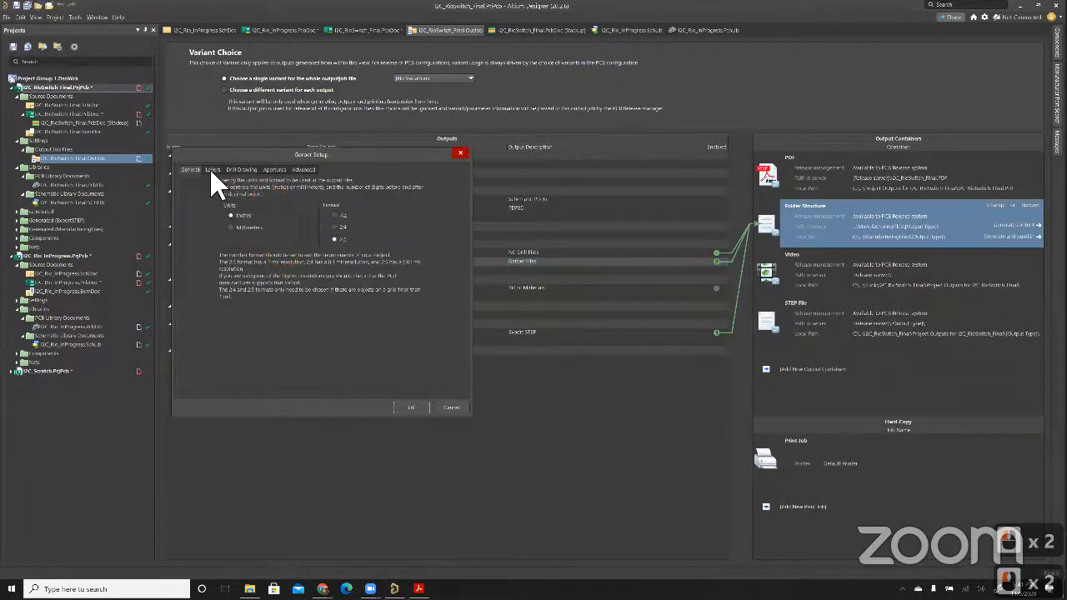
pyautogui.click(213, 171)
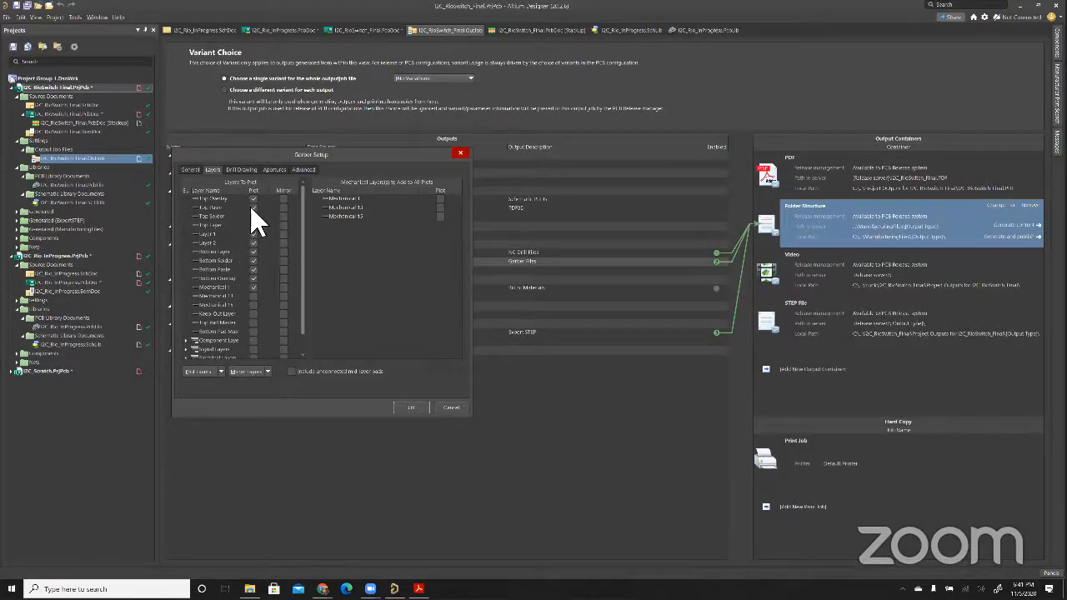
pyautogui.click(412, 407)
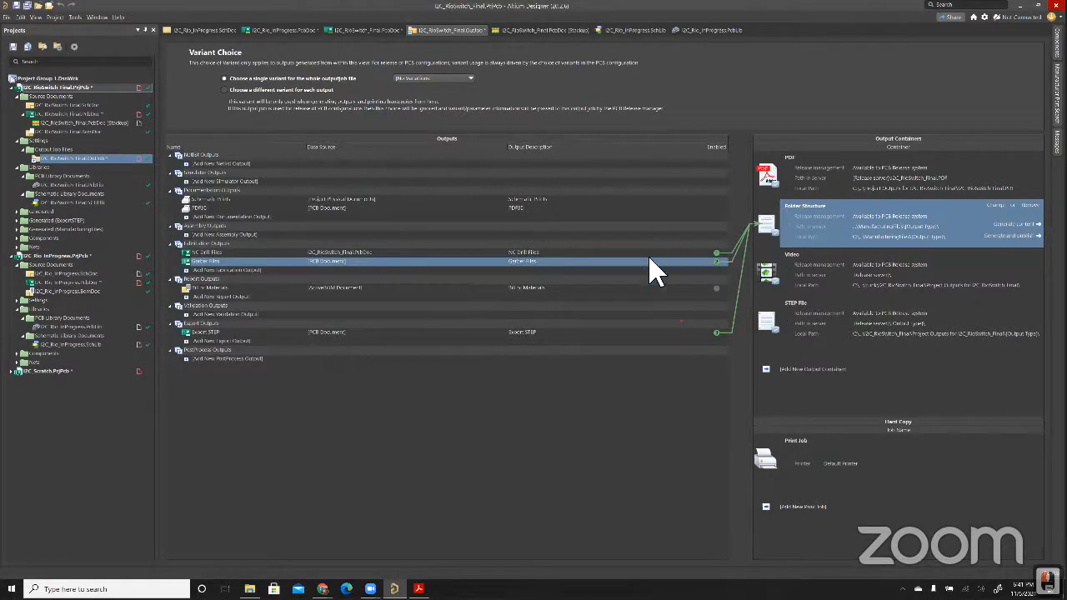
# Exclude Export STEP from the Folder Structure container and keep the container's base path as Release Managed
pyautogui.click(716, 334)
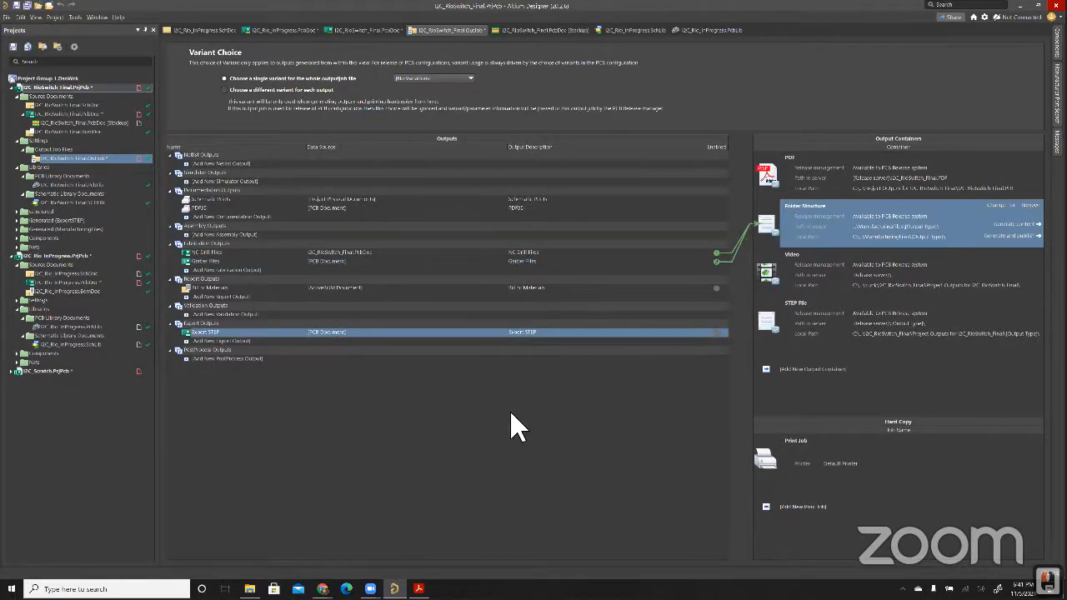
pyautogui.click(996, 207)
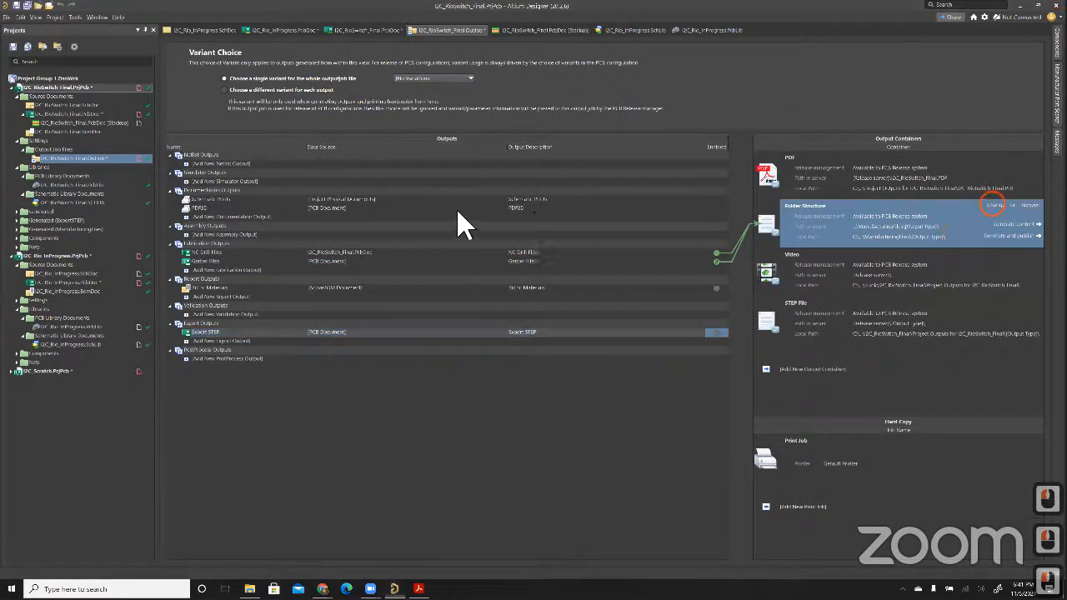
pyautogui.click(424, 214)
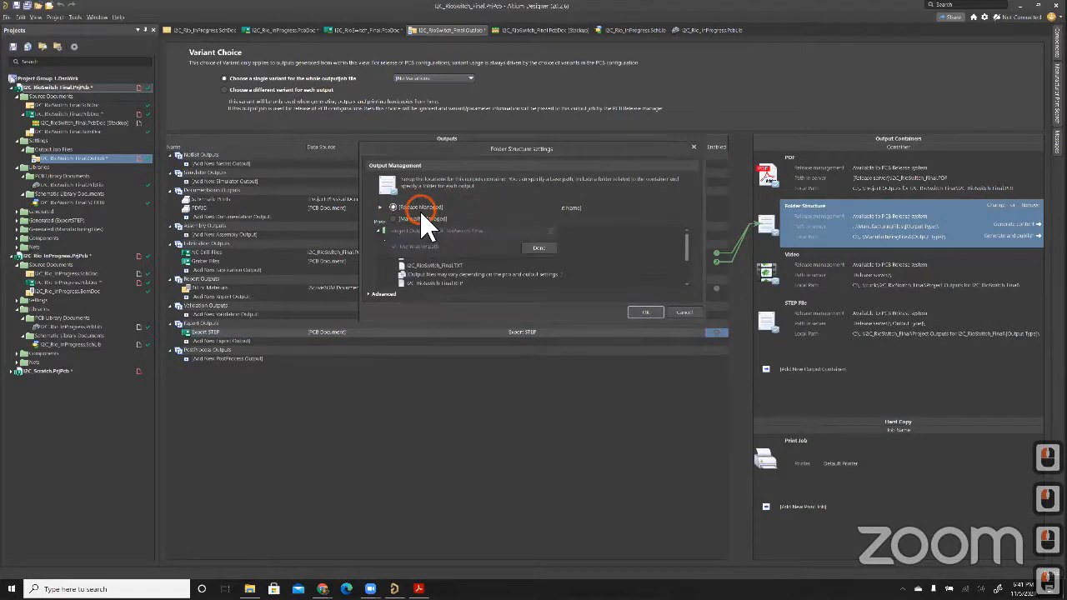
pyautogui.click(540, 250)
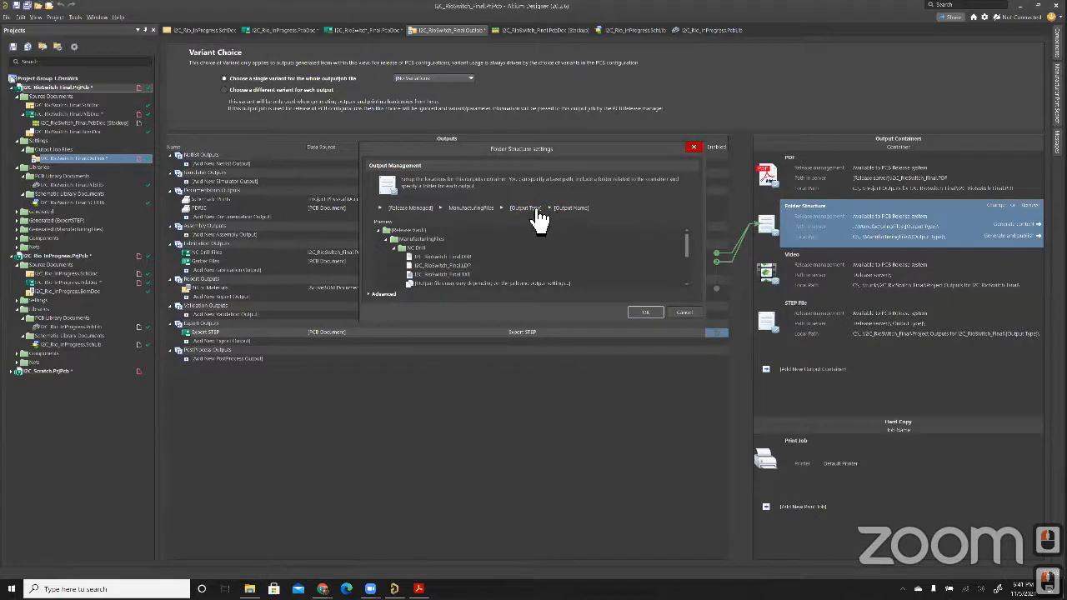
# Check the ManufacturingFiles custom folder setting and collapse the NC Drill and Gerber folders in the output preview
pyautogui.click(486, 214)
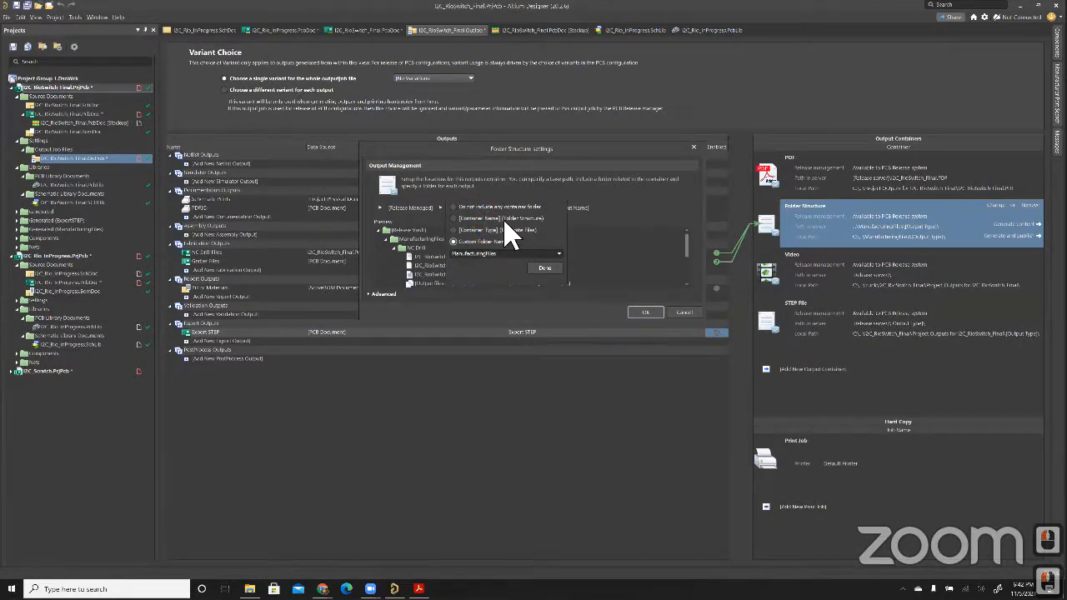
pyautogui.click(437, 312)
pyautogui.click(446, 284)
pyautogui.scroll(-2, 455, 280)
pyautogui.scroll(3, 458, 287)
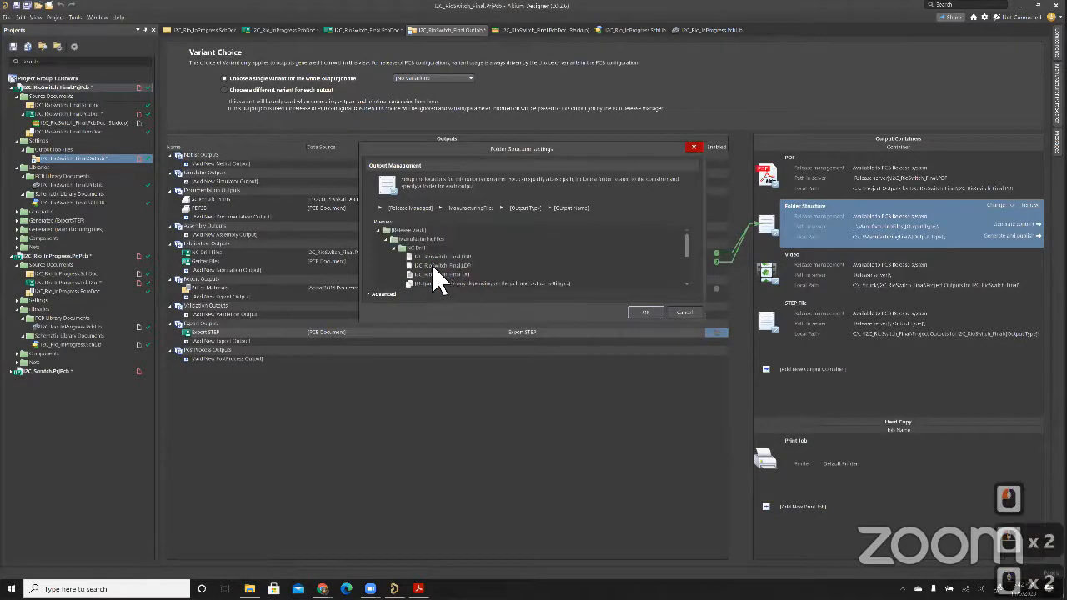
pyautogui.doubleClick(397, 251)
# Set the container to include no output folder inside ManufacturingFiles, review the previewed files, and accept the folder settings
pyautogui.click(522, 209)
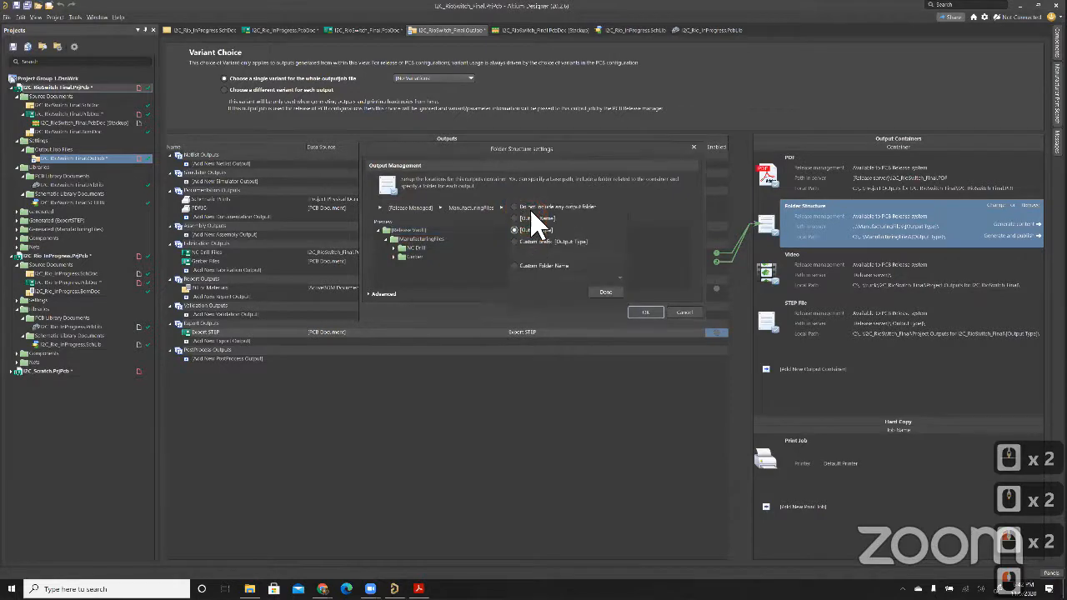
pyautogui.click(528, 208)
pyautogui.click(600, 293)
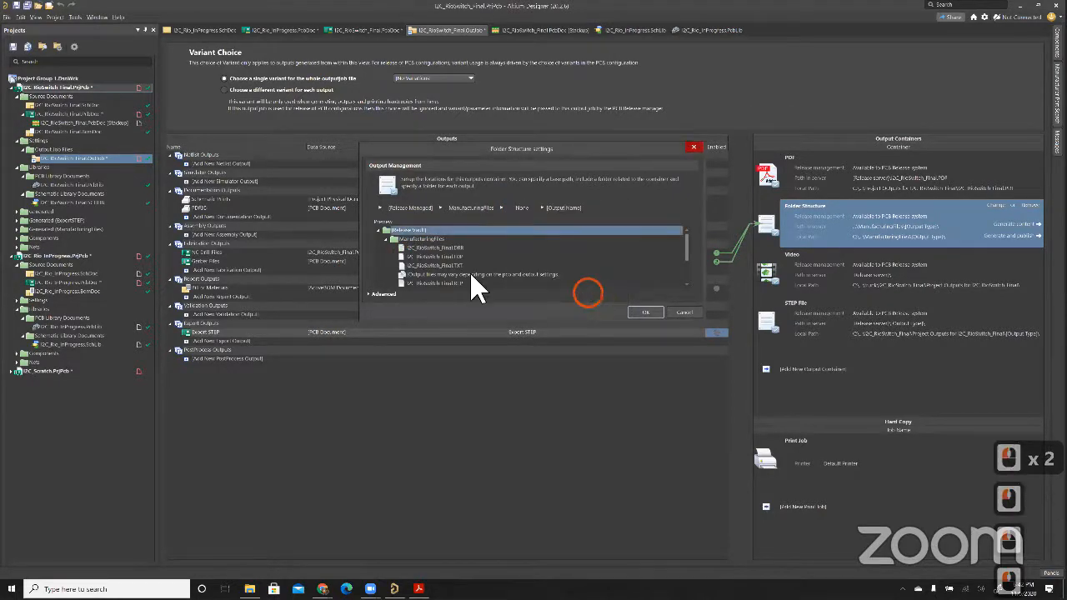
pyautogui.scroll(-4, 435, 271)
pyautogui.scroll(5, 440, 278)
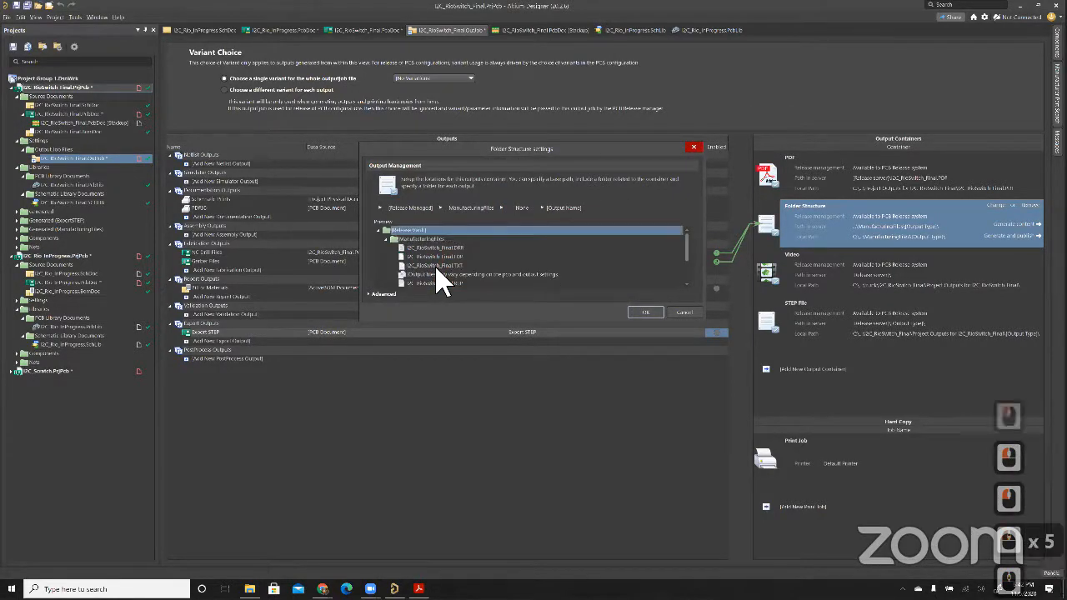
pyautogui.scroll(-2, 442, 262)
pyautogui.scroll(2, 443, 258)
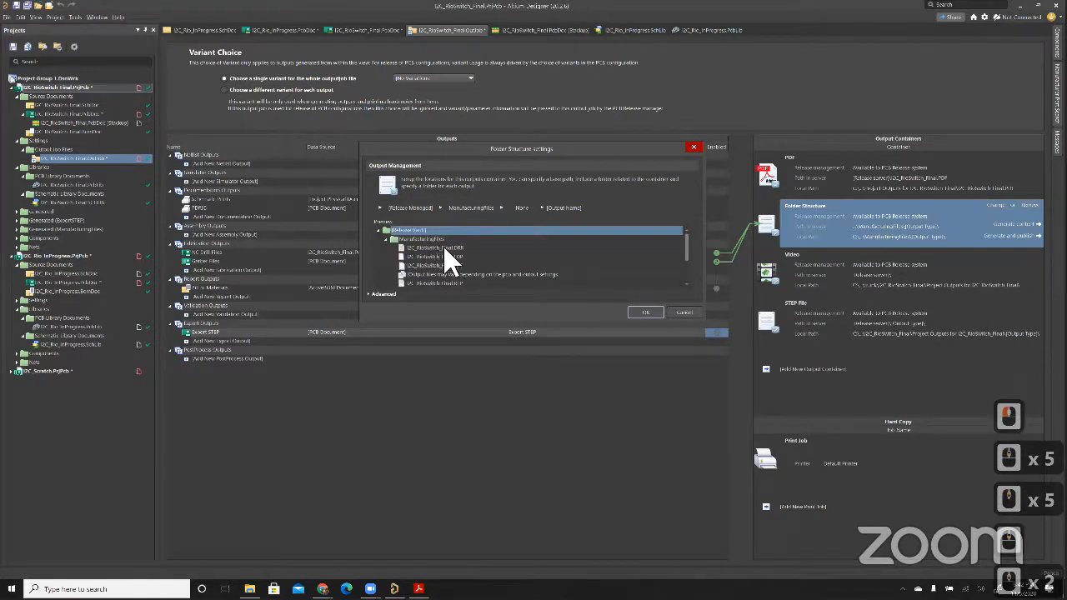
pyautogui.scroll(-3, 442, 263)
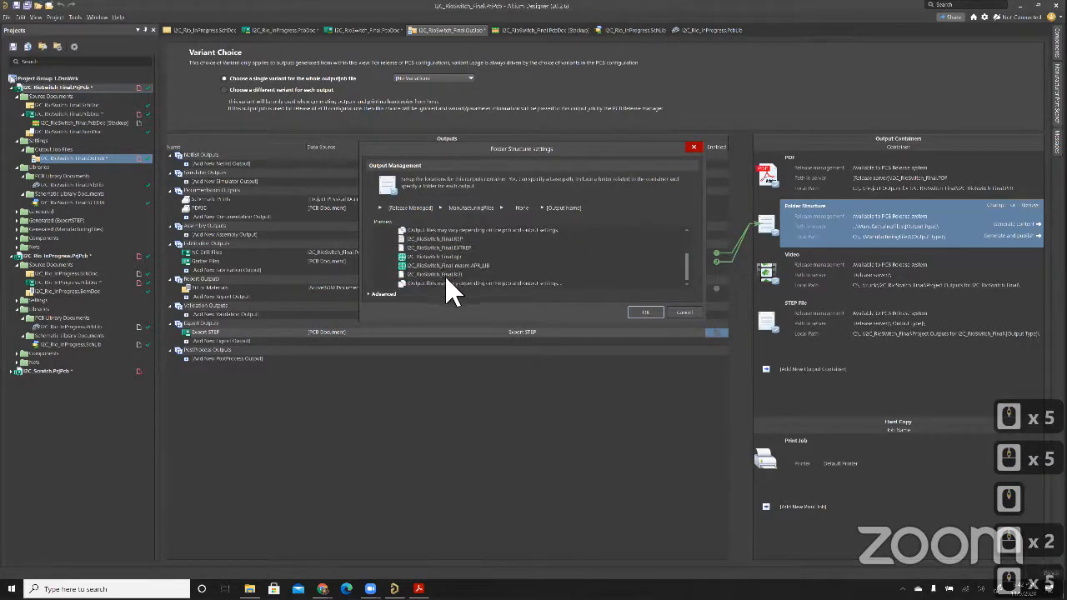
pyautogui.scroll(5, 451, 277)
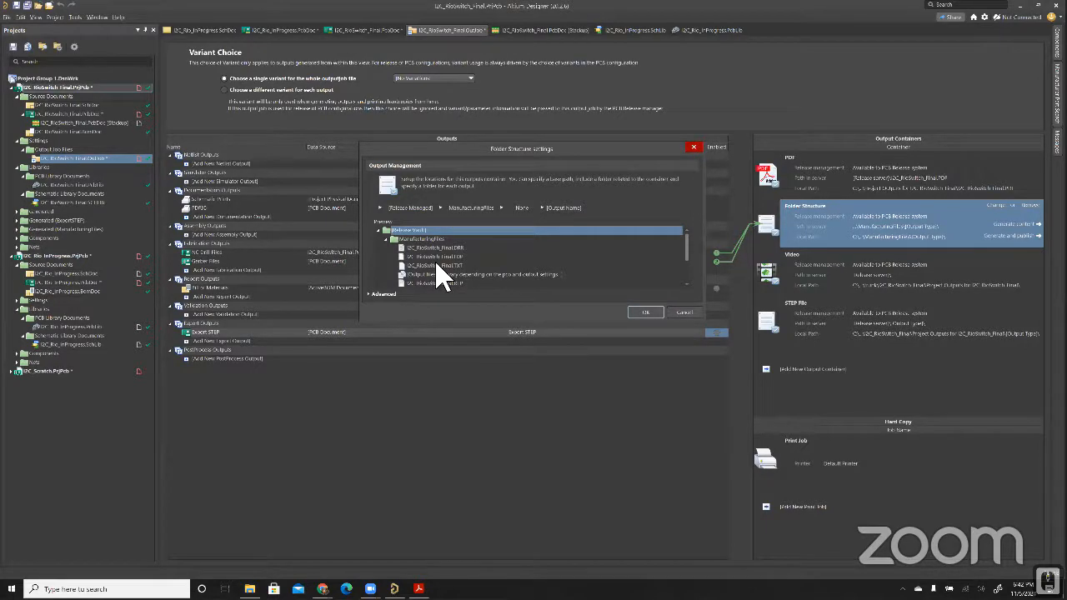
pyautogui.scroll(-3, 442, 275)
pyautogui.click(649, 313)
# Generate the Folder Structure content and open the Project Outputs for I2C_RioSwitch_Final folder in File Explorer
pyautogui.click(1022, 225)
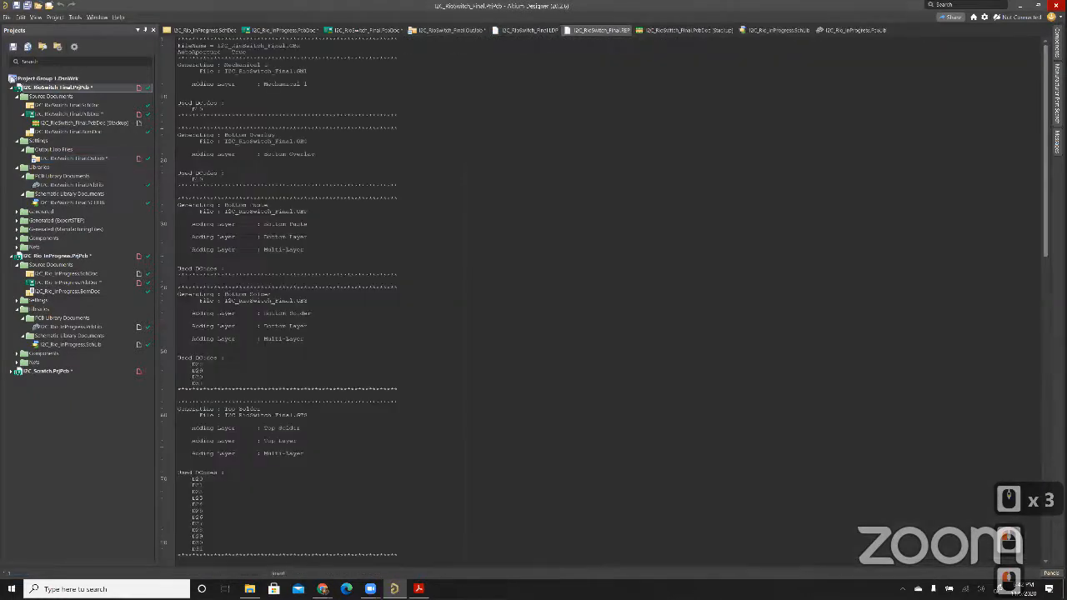
pyautogui.click(250, 590)
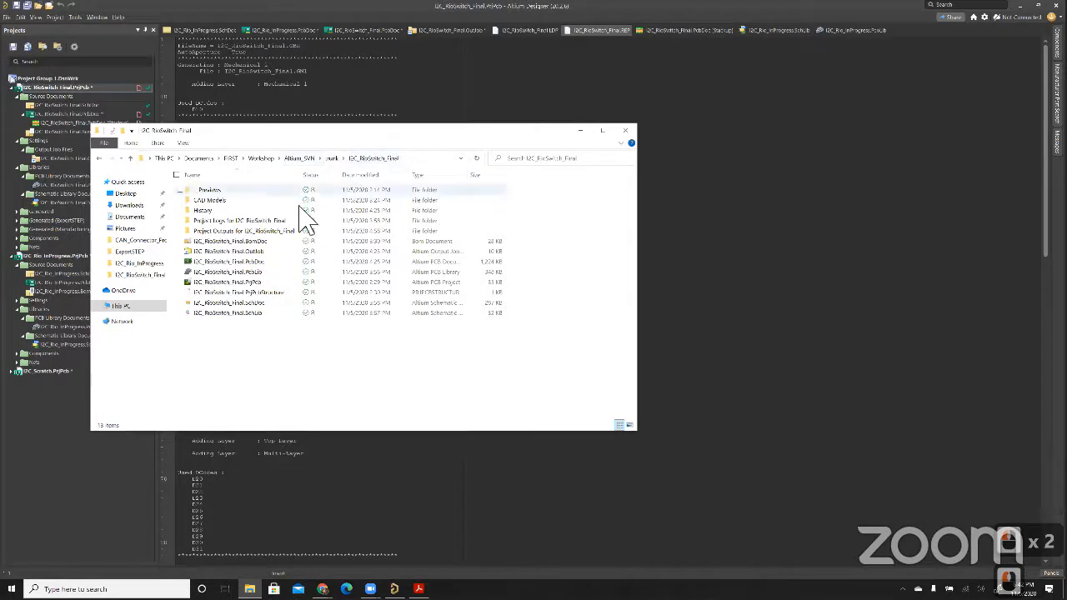
pyautogui.doubleClick(232, 231)
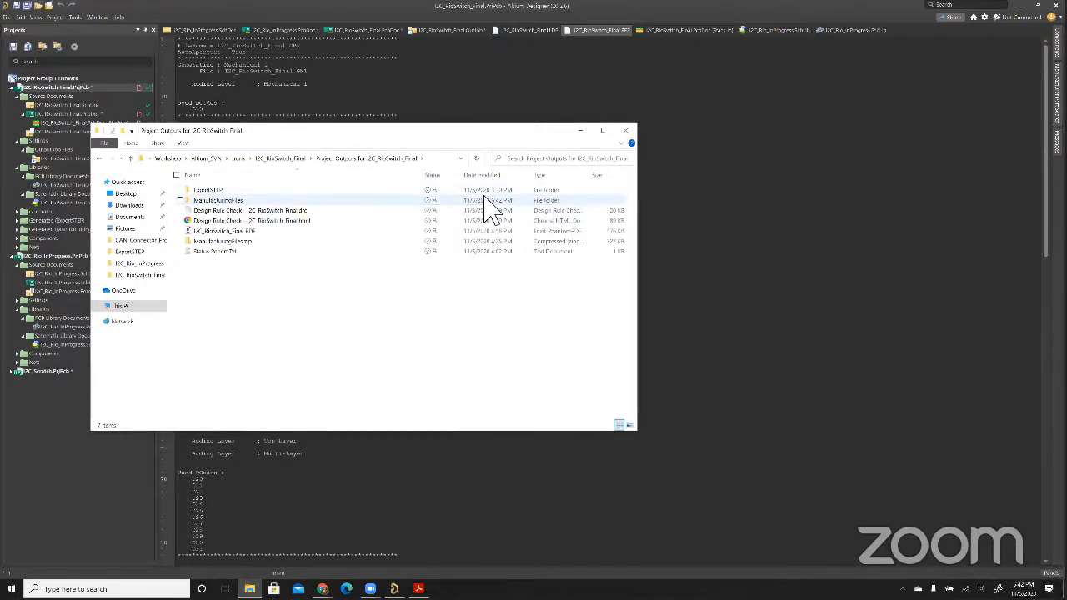
pyautogui.rightClick(274, 201)
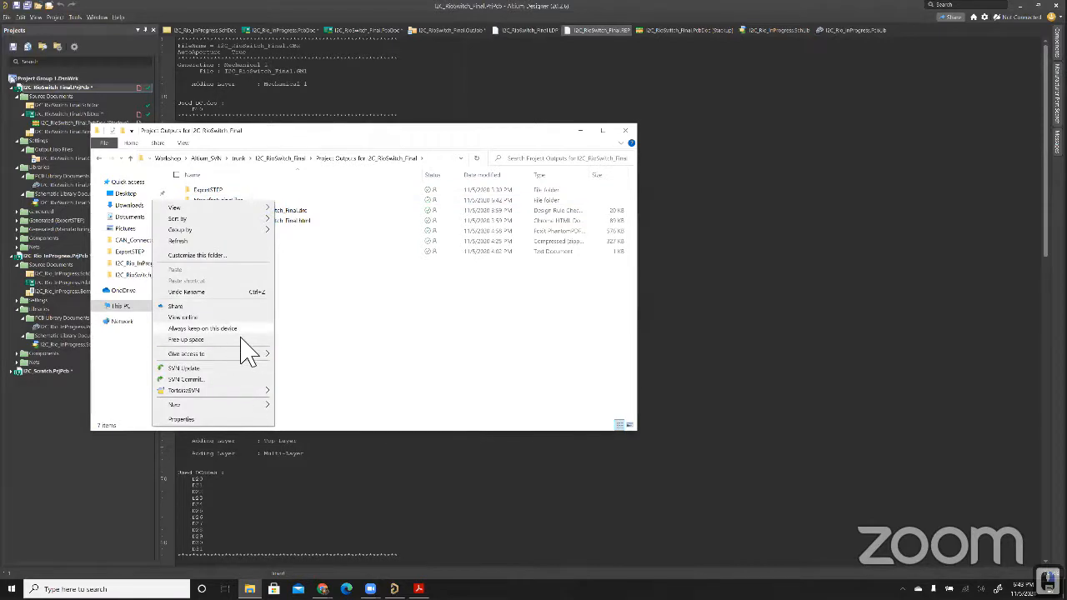
pyautogui.click(338, 378)
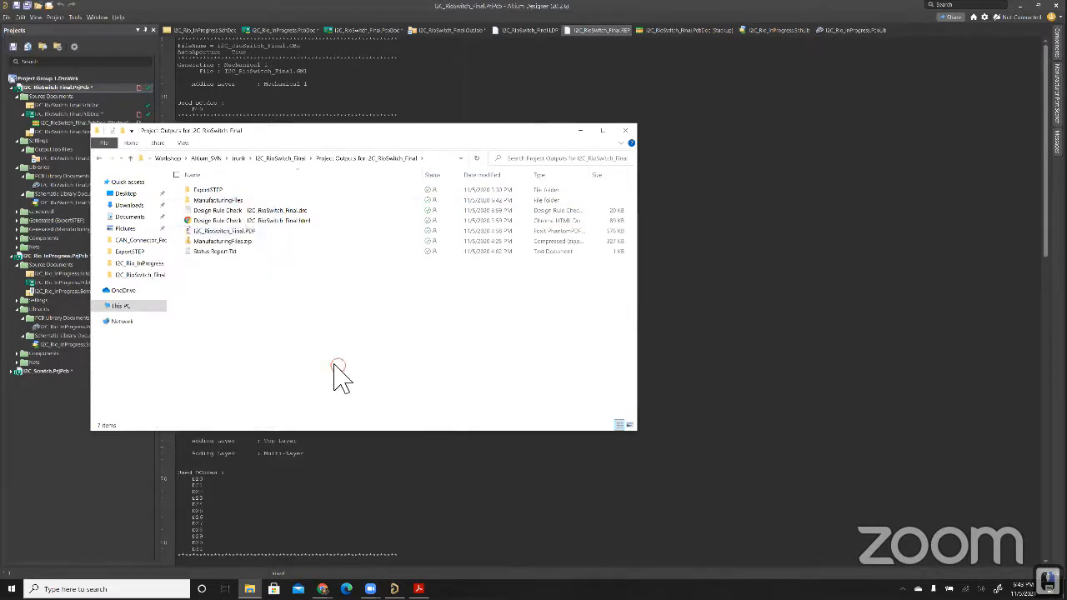
pyautogui.click(225, 200)
pyautogui.rightClick(226, 203)
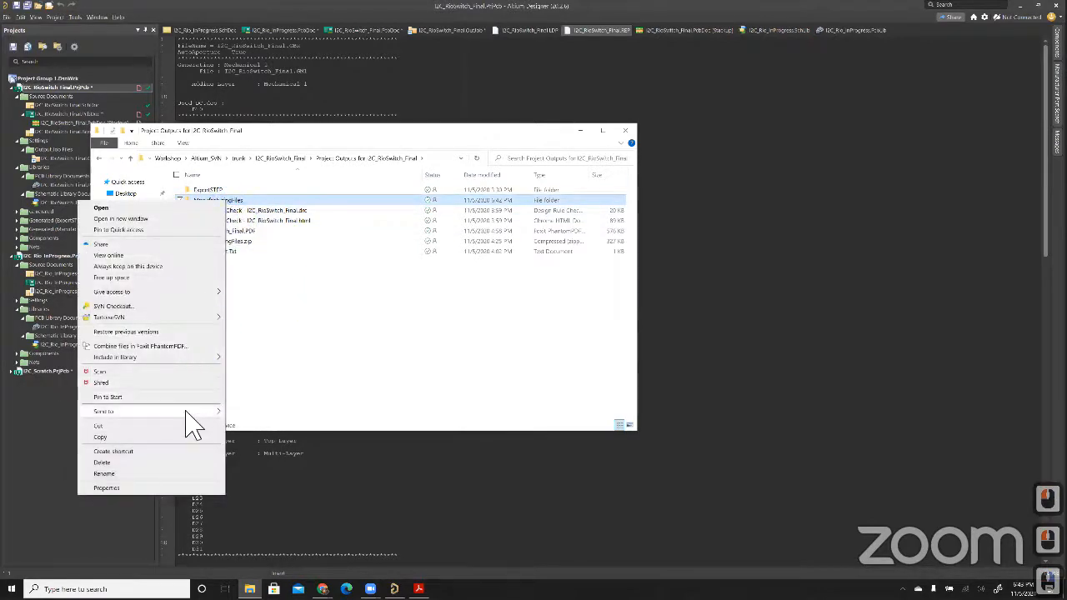
pyautogui.moveTo(185, 411)
pyautogui.click(315, 359)
# Open oshpark.com in Chrome and shrink the browser window so the project outputs folder stays accessible
pyautogui.click(223, 253)
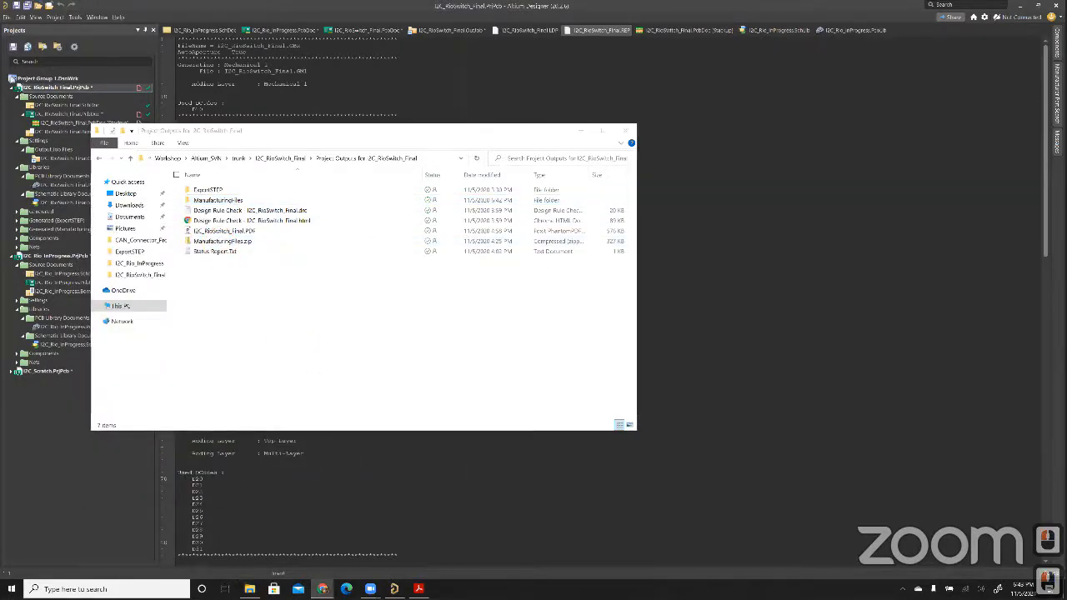
pyautogui.write('oshpark.com')
pyautogui.press('Return')
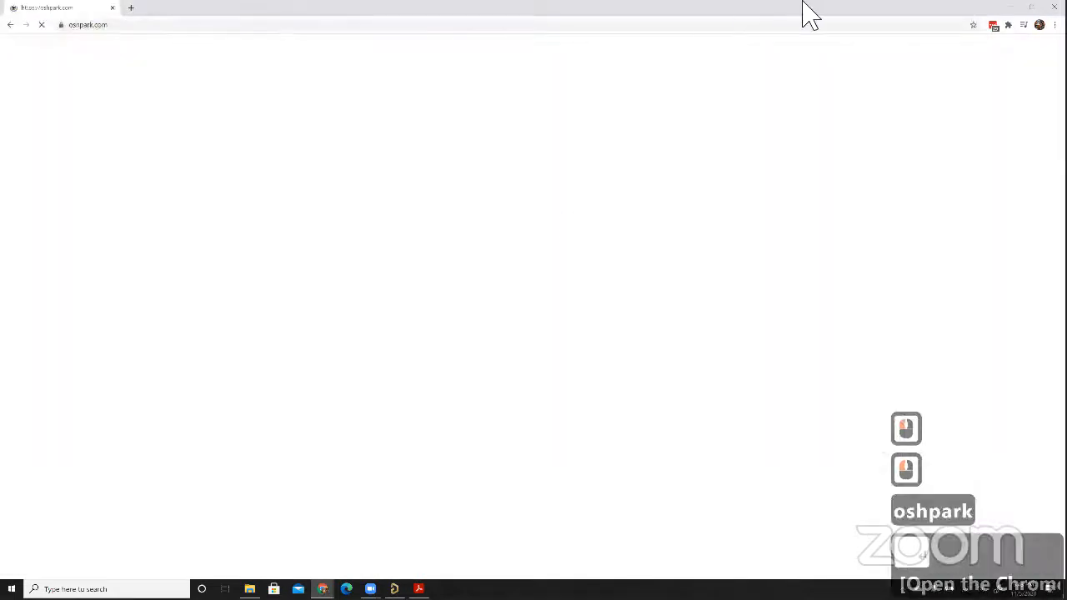
pyautogui.doubleClick(788, 3)
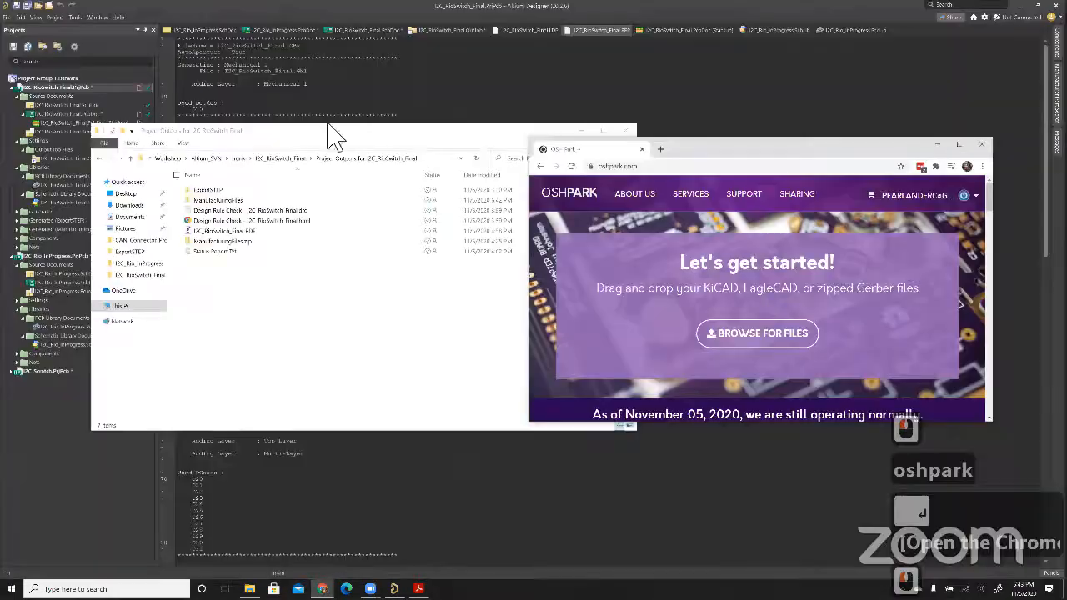
# Upload ManufacturingFiles.zip to OSH Park, enlarge the browser window, check the quoted board price, and continue to the design verification page
pyautogui.moveTo(243, 241); pyautogui.dragTo(708, 333)
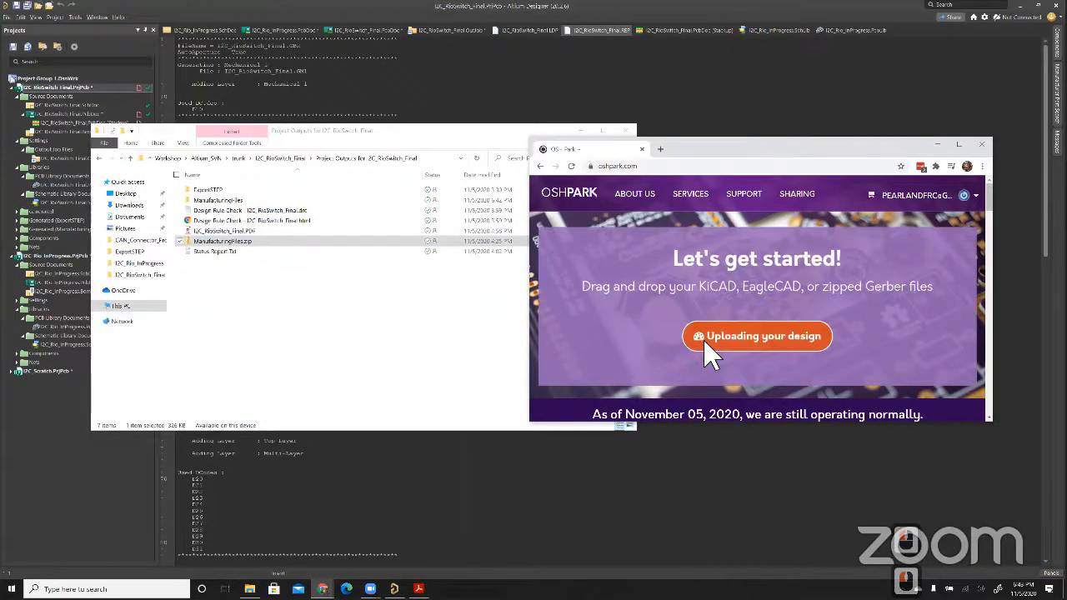
pyautogui.doubleClick(758, 141)
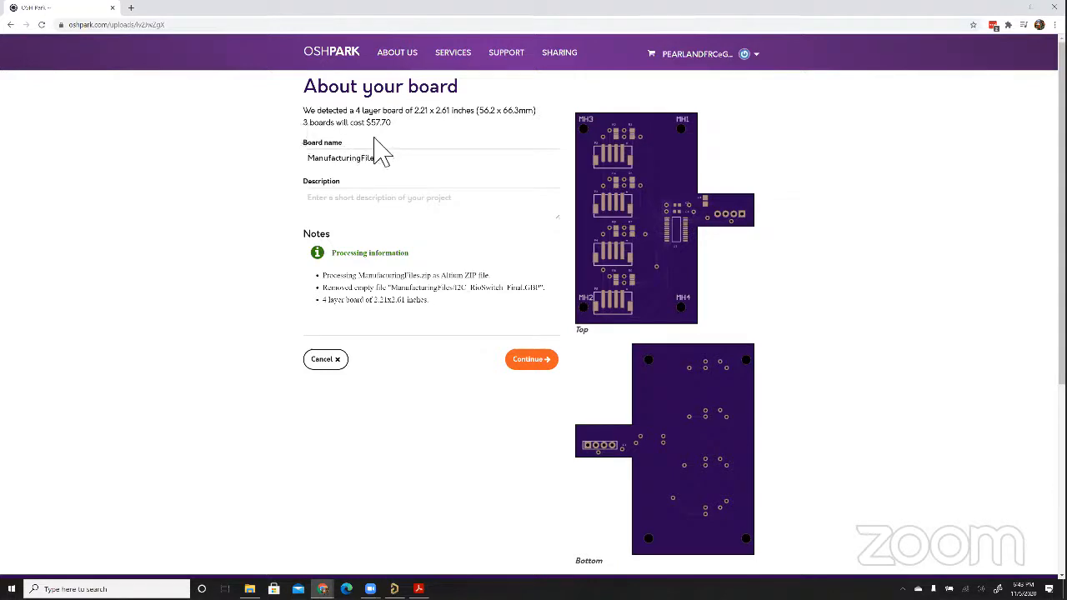
pyautogui.moveTo(393, 123); pyautogui.dragTo(364, 123)
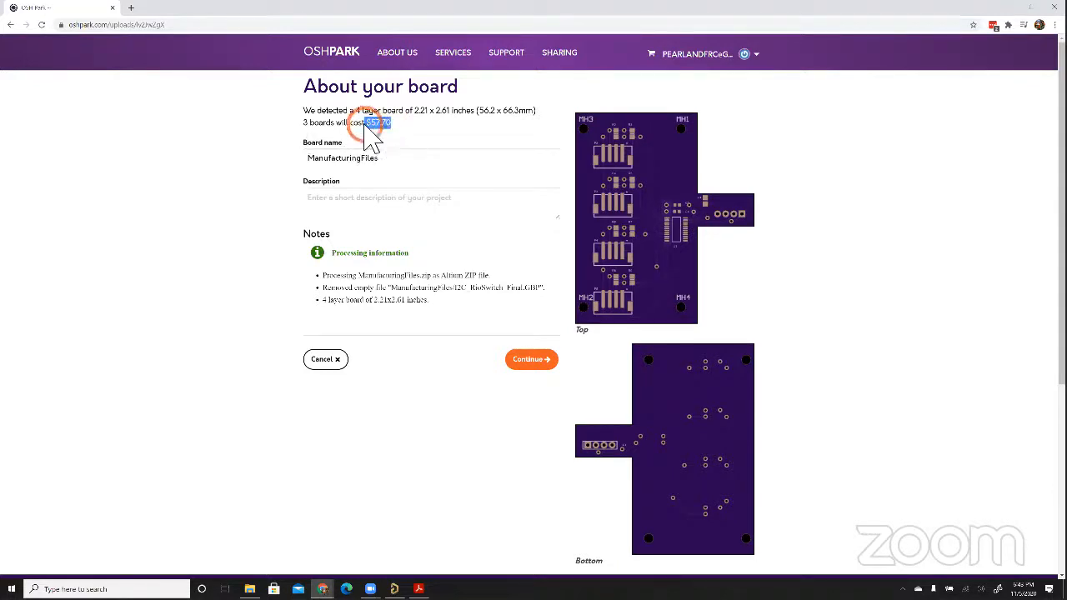
pyautogui.click(534, 367)
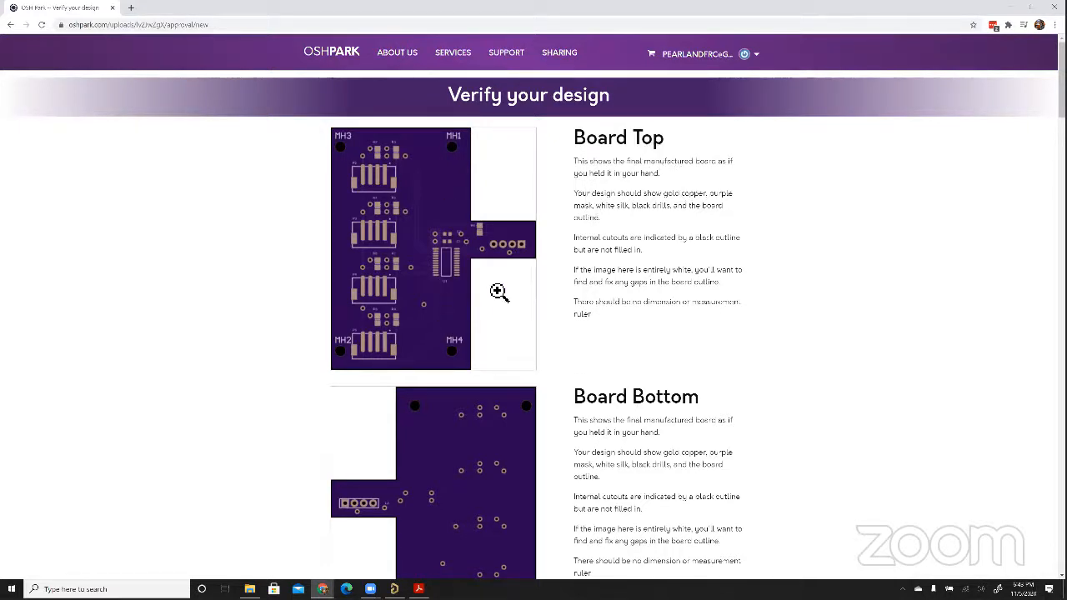
# Examine the rendered board top and bottom, drills, silk screens, top copper layer and Internal Plane 1, including the note about positive internal layers
pyautogui.scroll(-2, 479, 382)
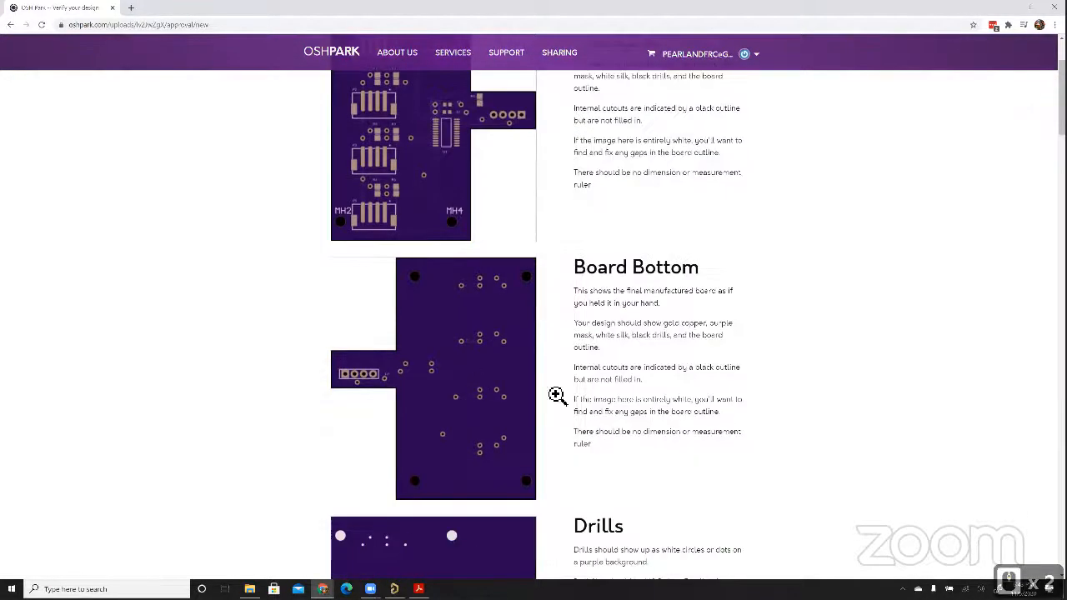
pyautogui.scroll(2, 512, 186)
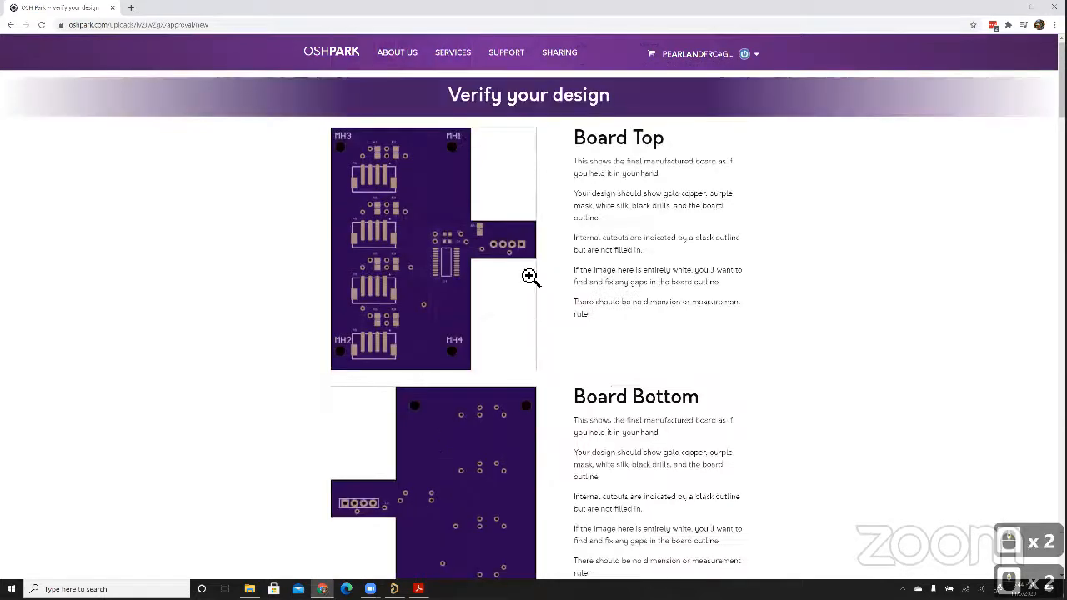
pyautogui.scroll(-7, 531, 354)
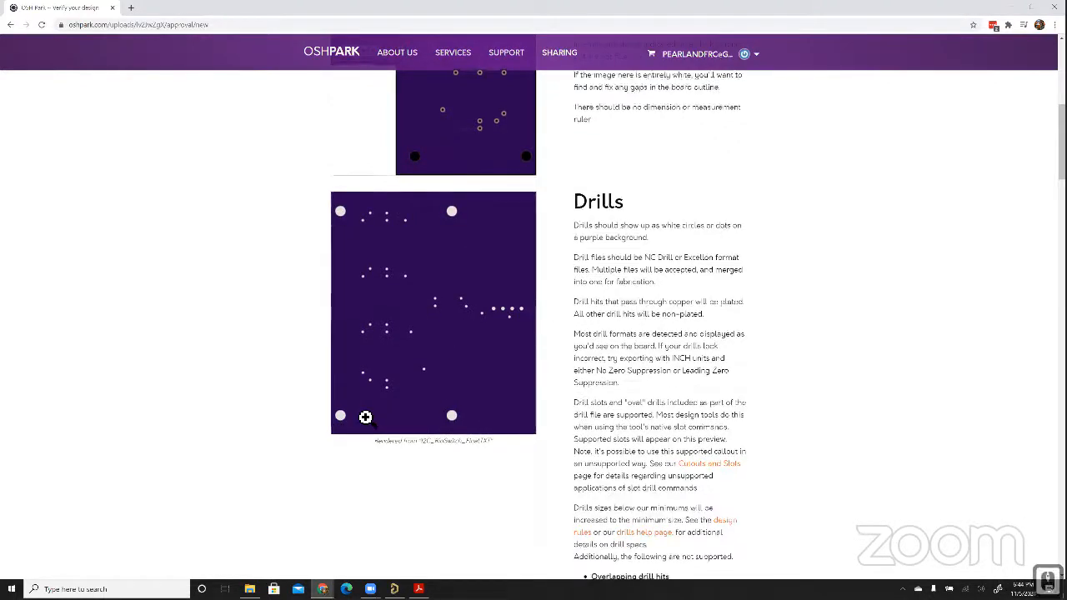
pyautogui.scroll(-5, 358, 424)
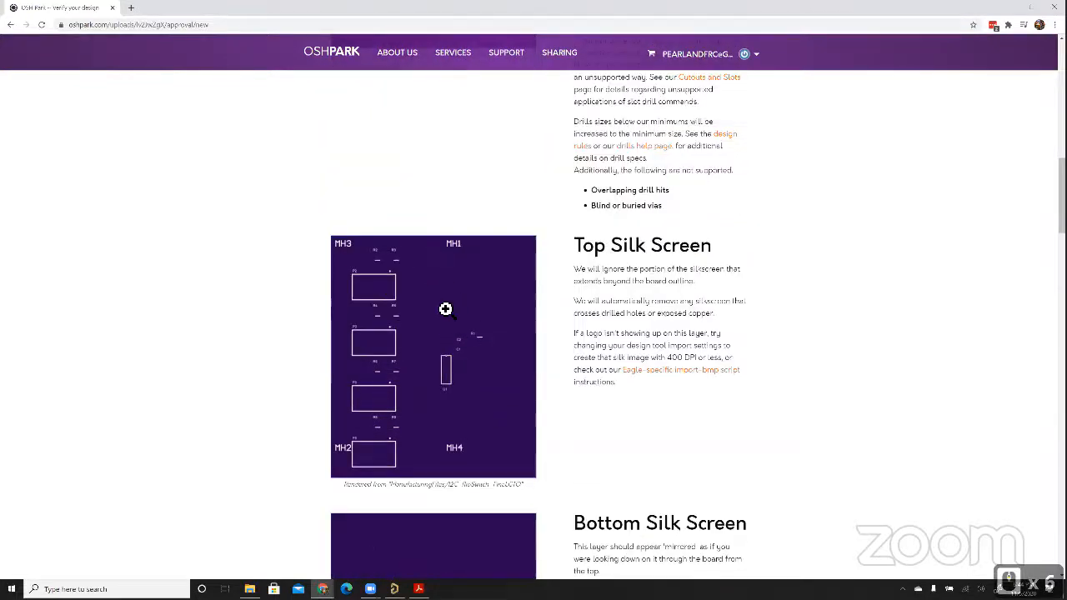
pyautogui.scroll(-6, 436, 329)
pyautogui.scroll(3, 437, 329)
pyautogui.scroll(-7, 437, 328)
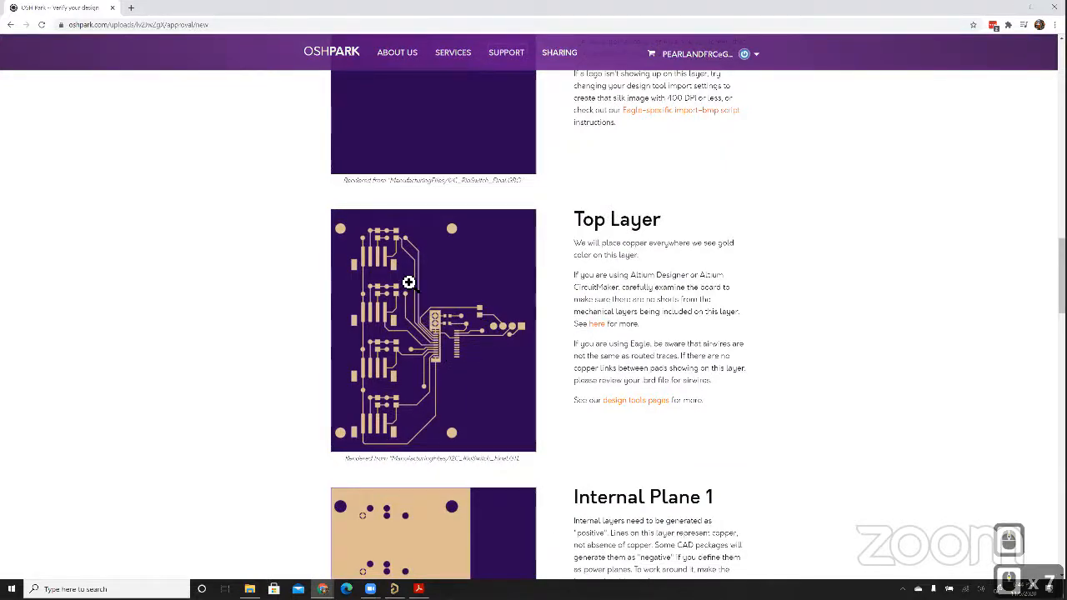
pyautogui.scroll(-3, 417, 276)
pyautogui.scroll(-2, 501, 431)
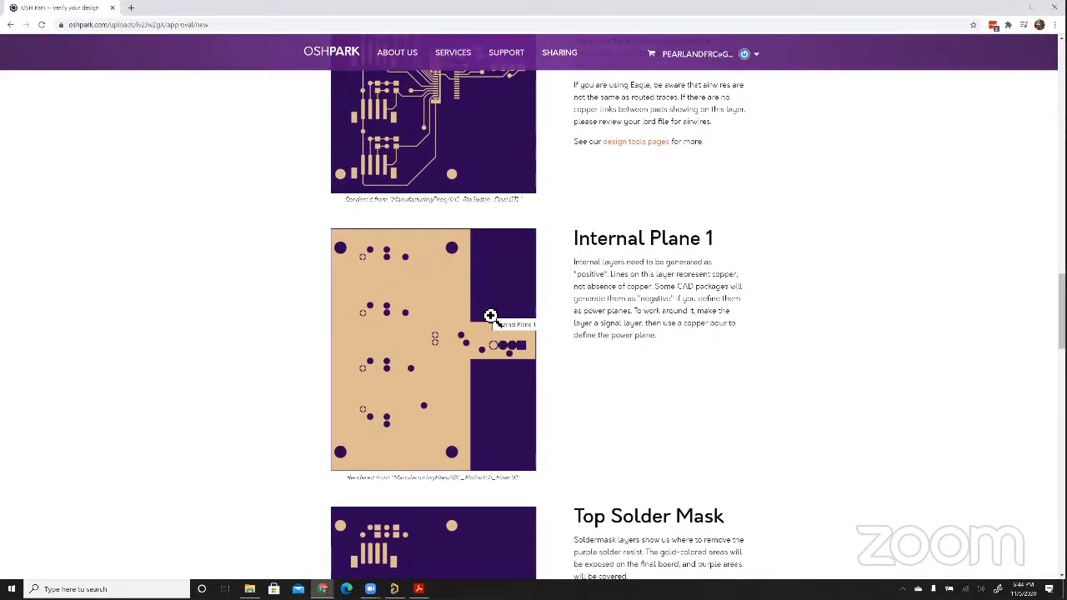
pyautogui.click(615, 242)
pyautogui.click(591, 283)
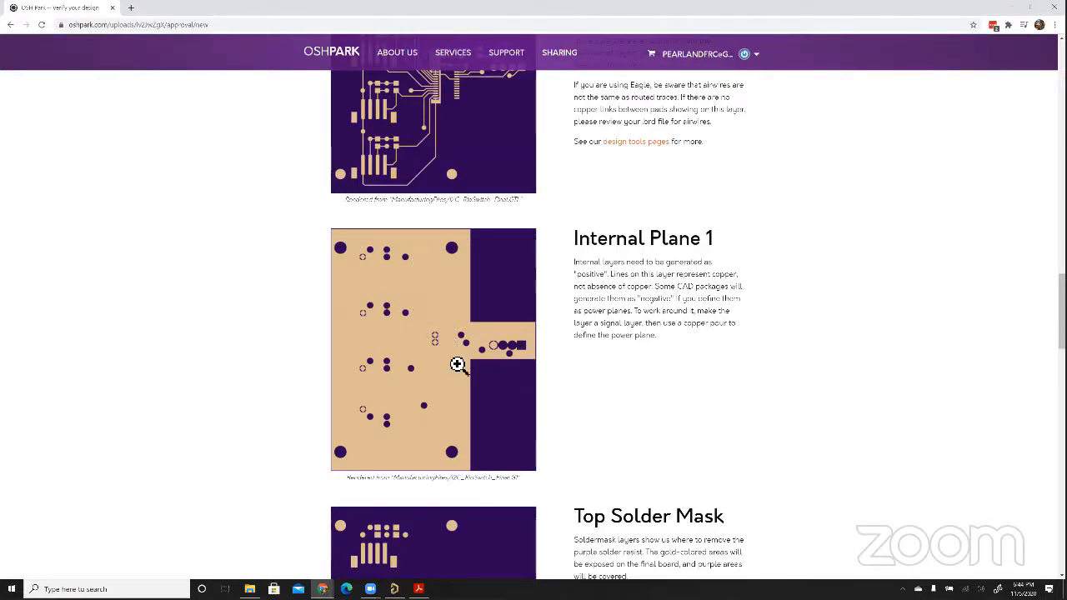
# Examine the remaining renders: top solder mask, board outline, Internal Plane 2, bottom layer and bottom solder mask
pyautogui.scroll(-5, 652, 429)
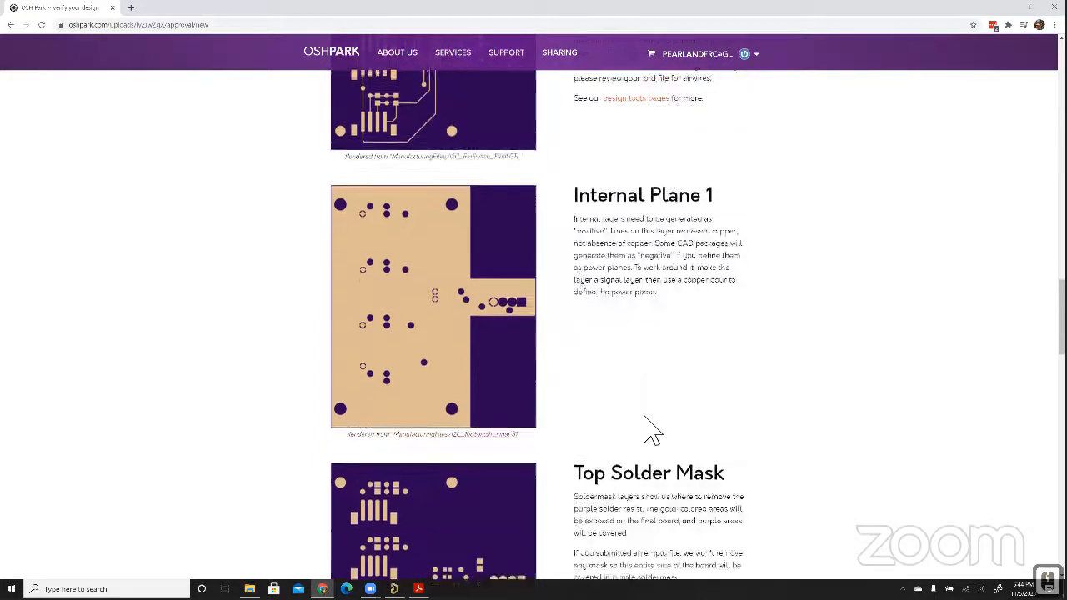
pyautogui.scroll(-2, 609, 409)
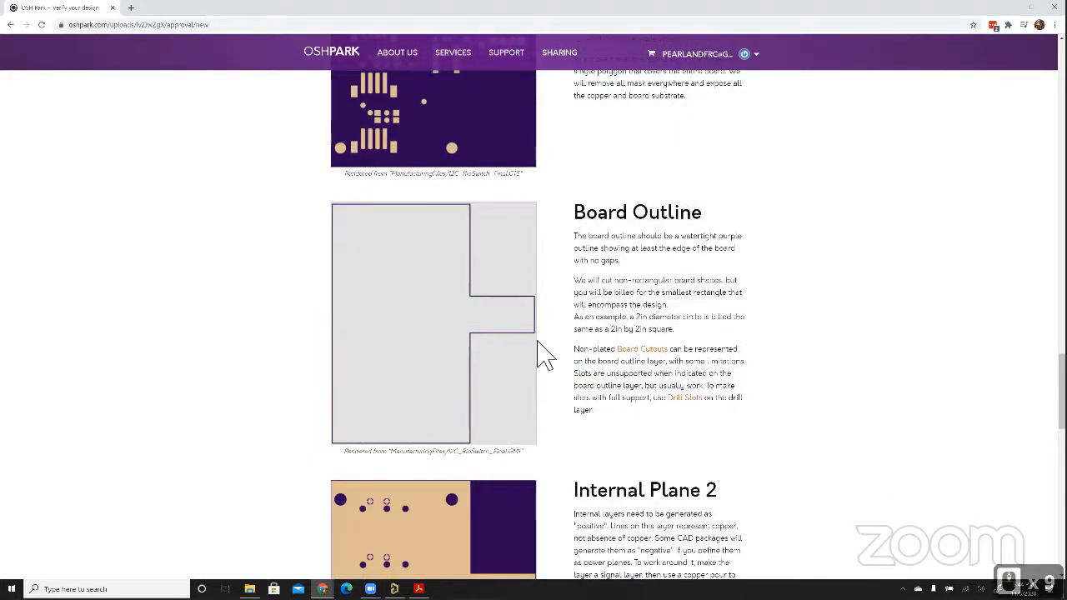
pyautogui.scroll(-8, 513, 410)
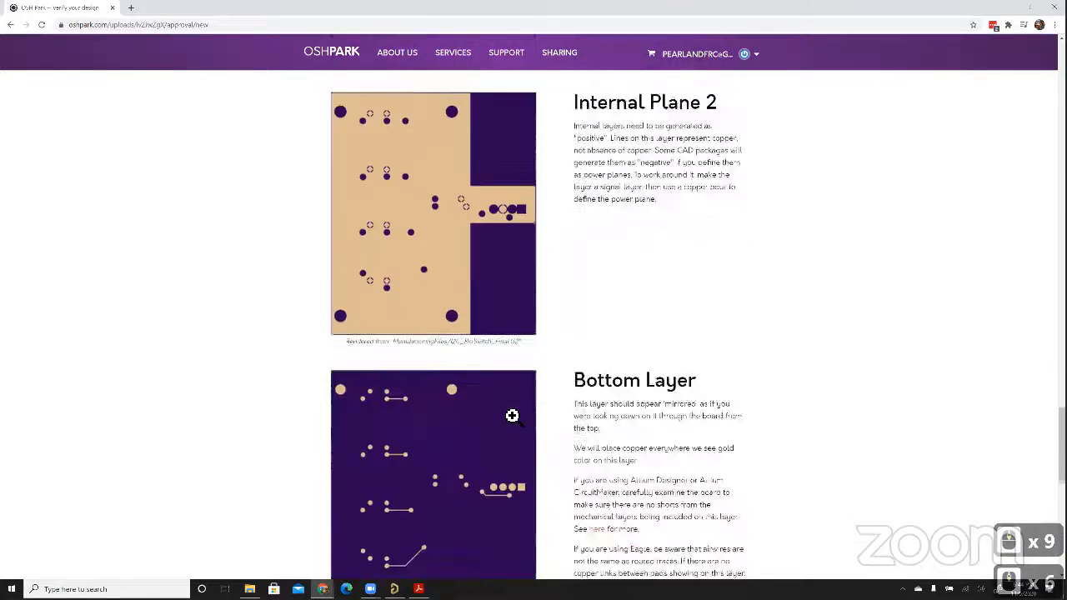
pyautogui.scroll(-4, 512, 417)
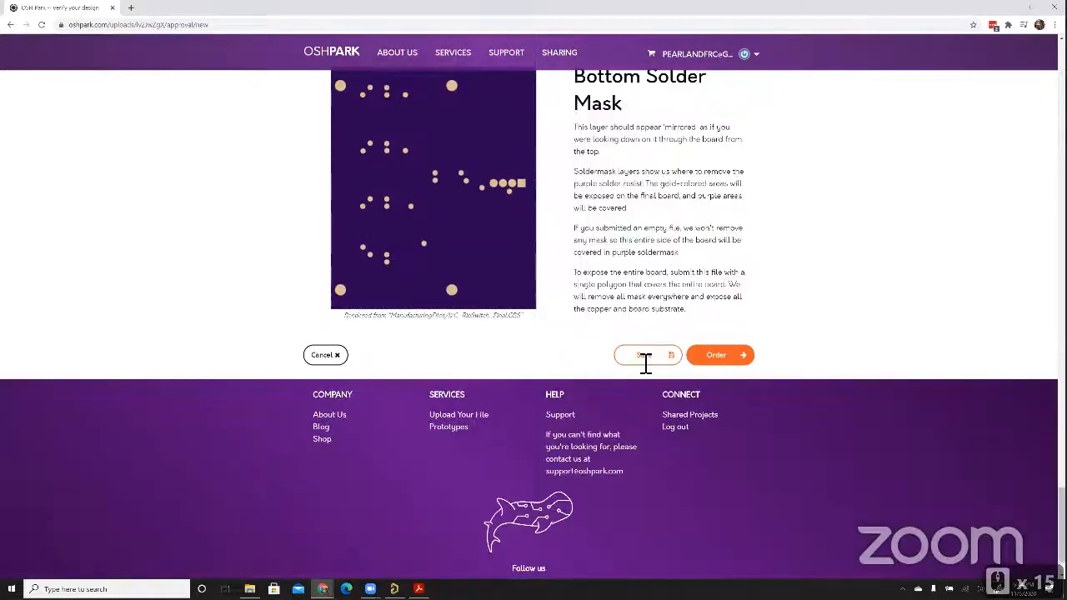
pyautogui.scroll(13, 639, 374)
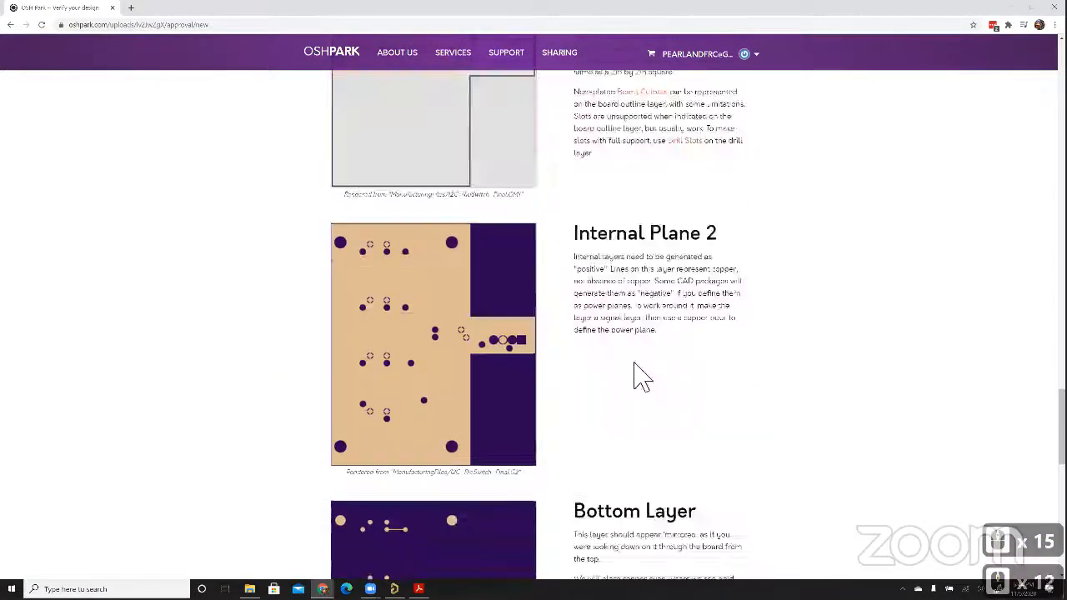
pyautogui.scroll(12, 639, 375)
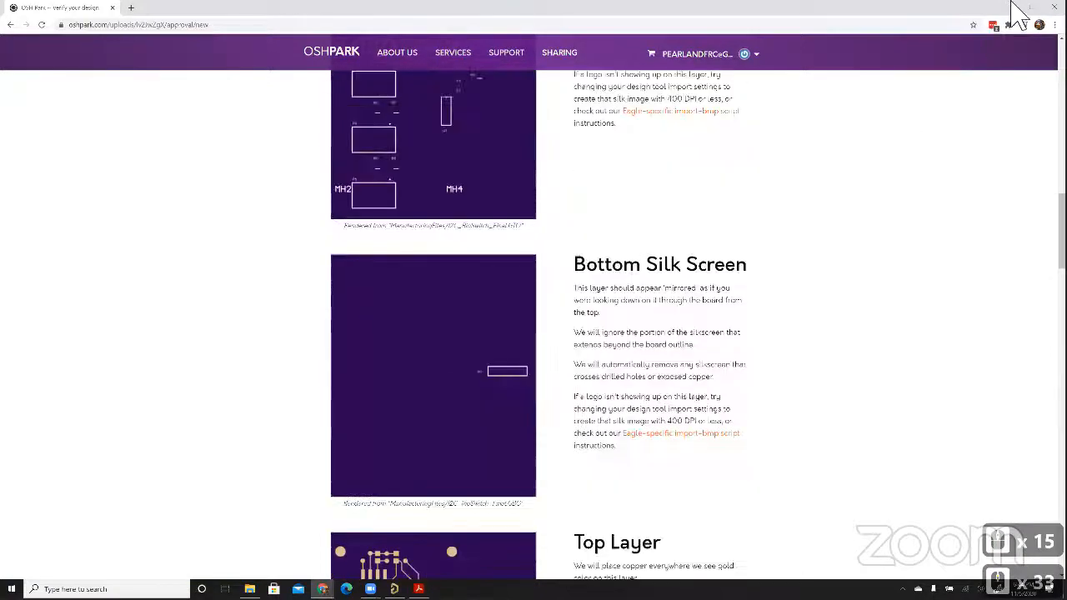
# Clear the browser and project outputs folder from view, and inspect the mounting-hole entry in I2C_RioSwitch_Final's BOM document in Altium Designer
pyautogui.click(1010, 4)
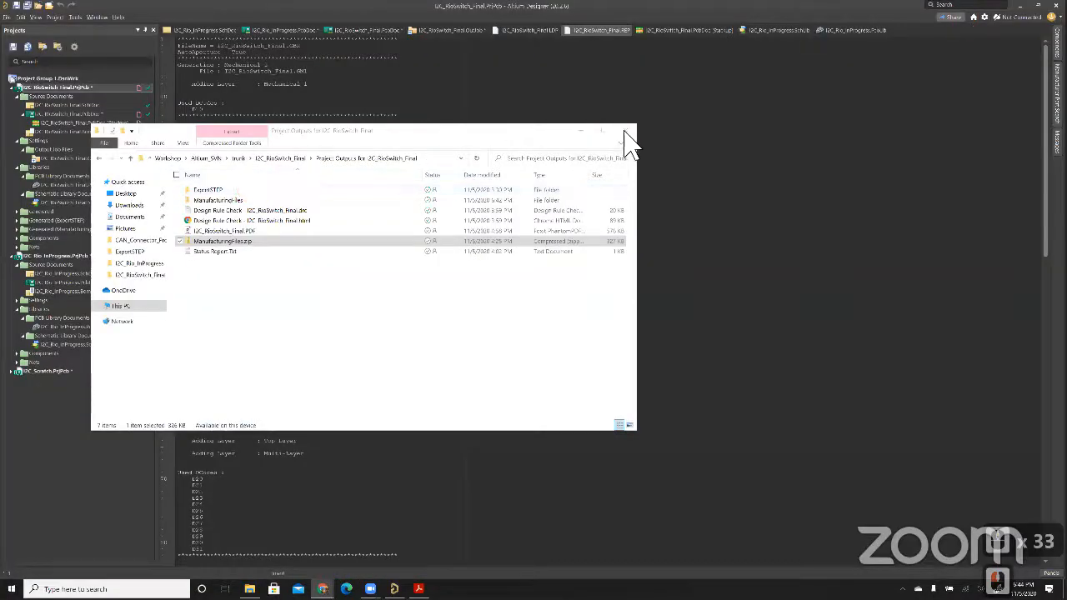
pyautogui.click(625, 130)
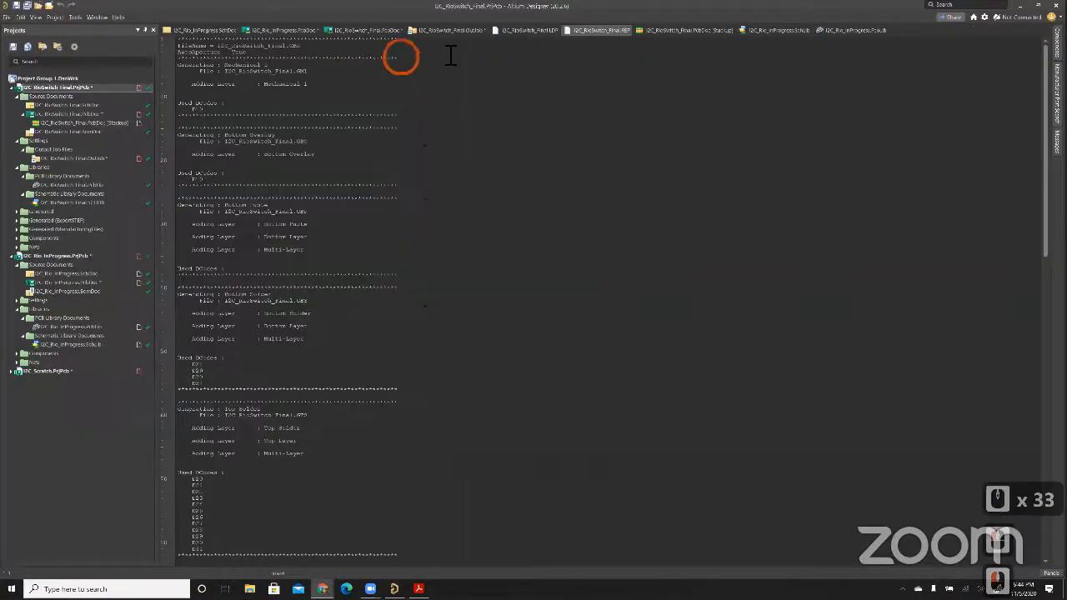
pyautogui.doubleClick(87, 104)
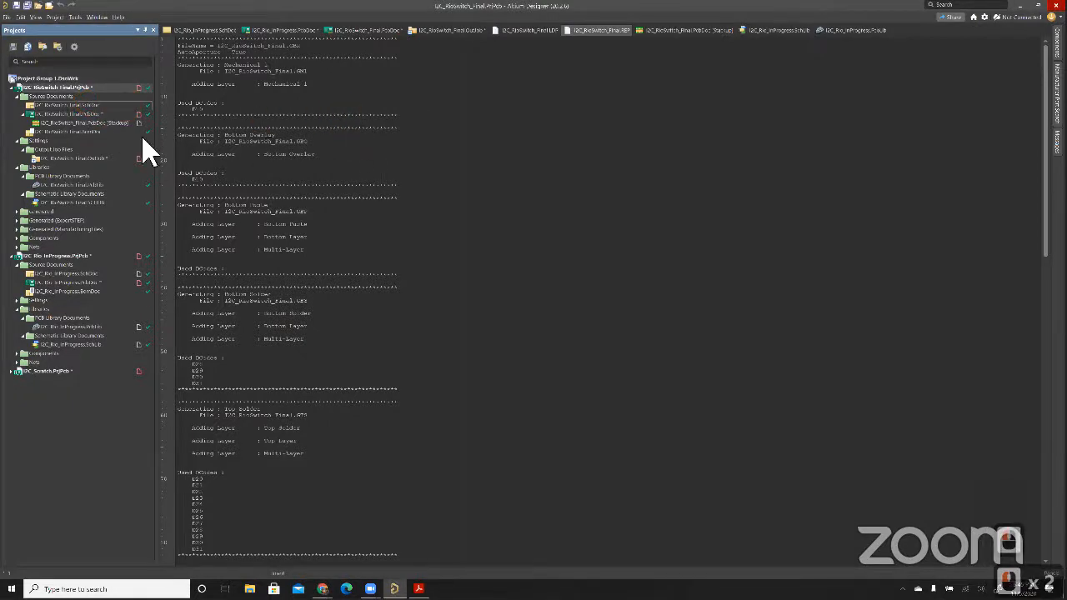
pyautogui.doubleClick(87, 132)
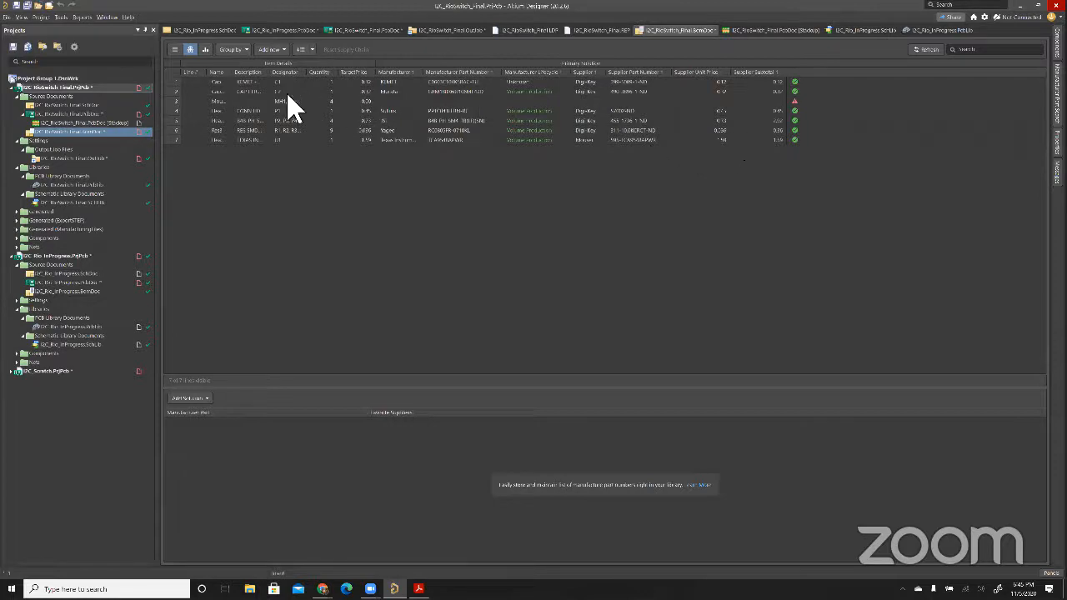
pyautogui.click(243, 101)
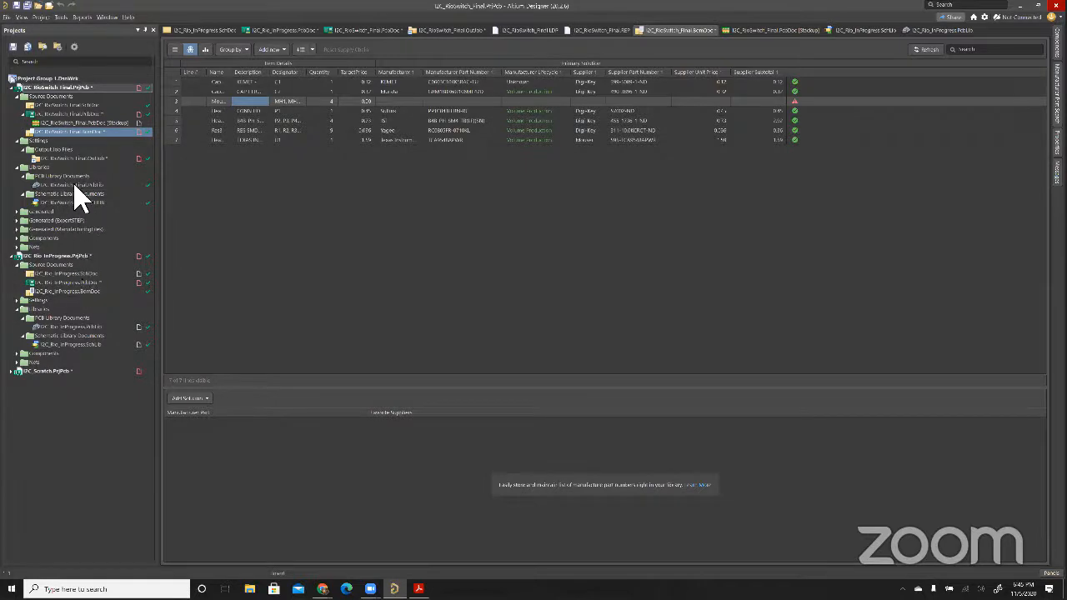
# Open I2C_RioSwitch_Final's output job, check the available documentation outputs, and exclude the PDF3D output from the PDF container
pyautogui.doubleClick(79, 158)
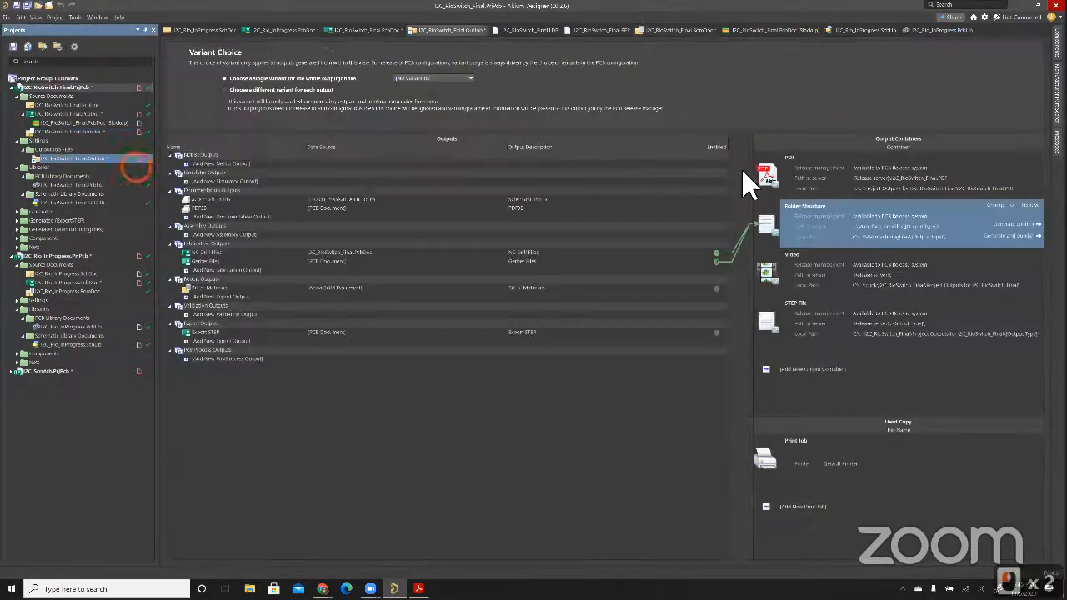
pyautogui.click(830, 173)
pyautogui.click(589, 207)
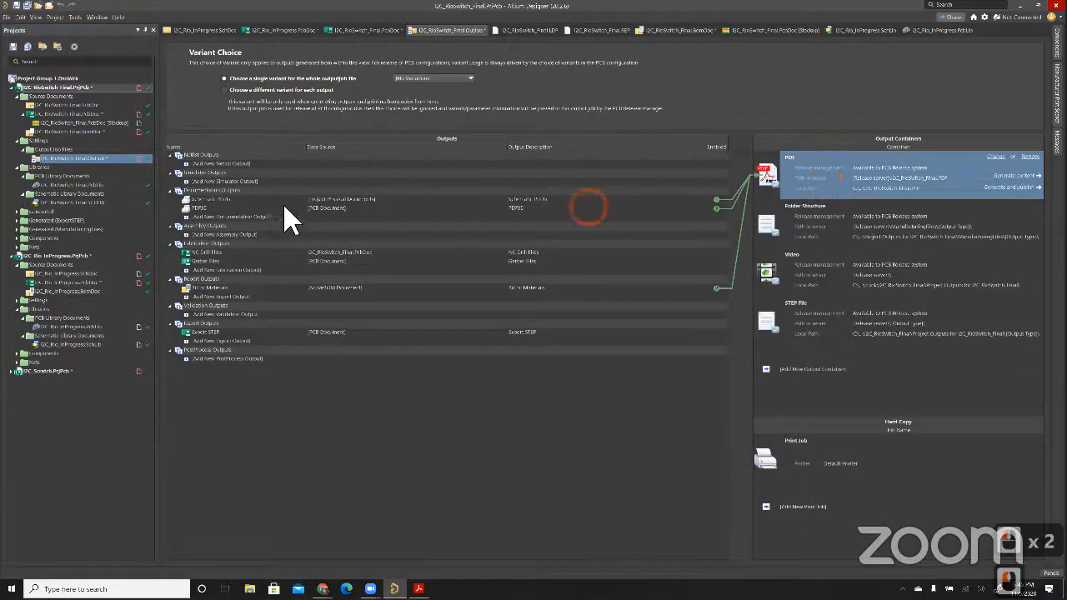
pyautogui.click(221, 217)
pyautogui.moveTo(255, 235)
pyautogui.click(272, 395)
pyautogui.click(236, 217)
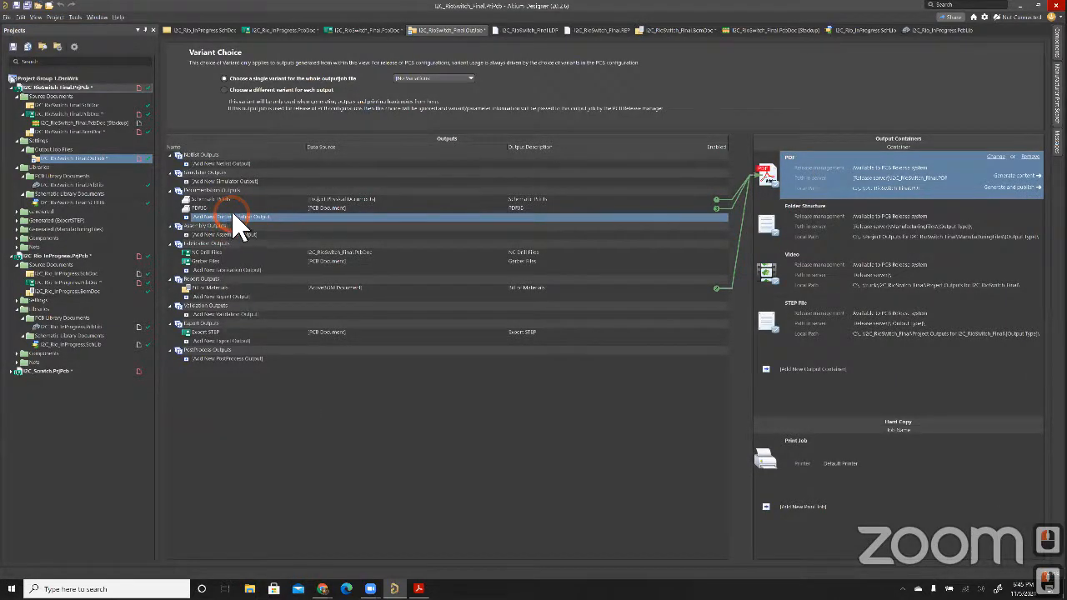
pyautogui.click(240, 289)
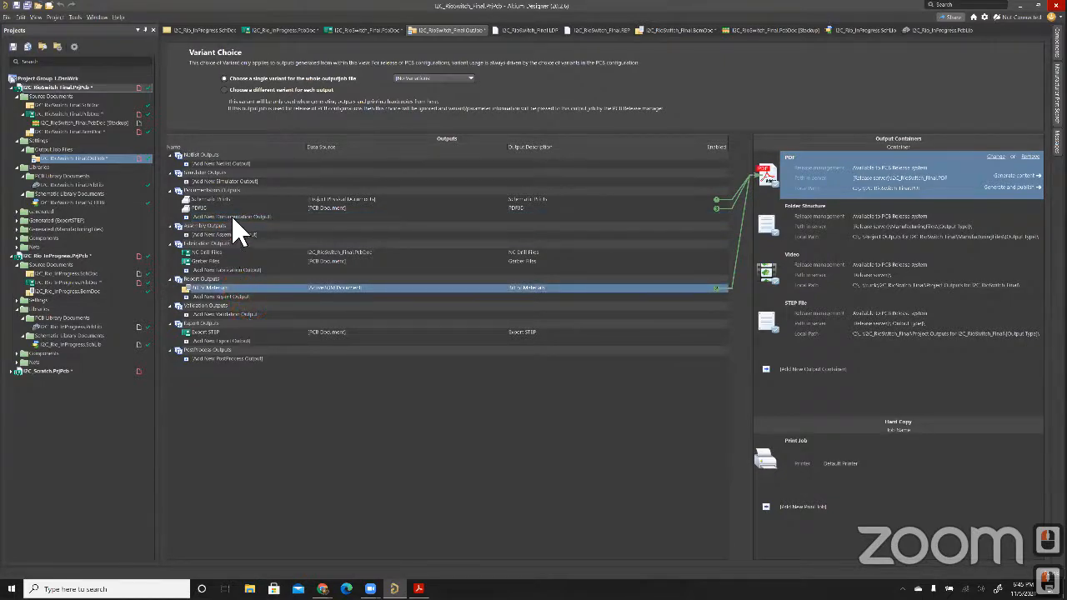
pyautogui.click(713, 208)
# Check which output feeds the STEP File container and which container types can be added to the output job
pyautogui.click(828, 304)
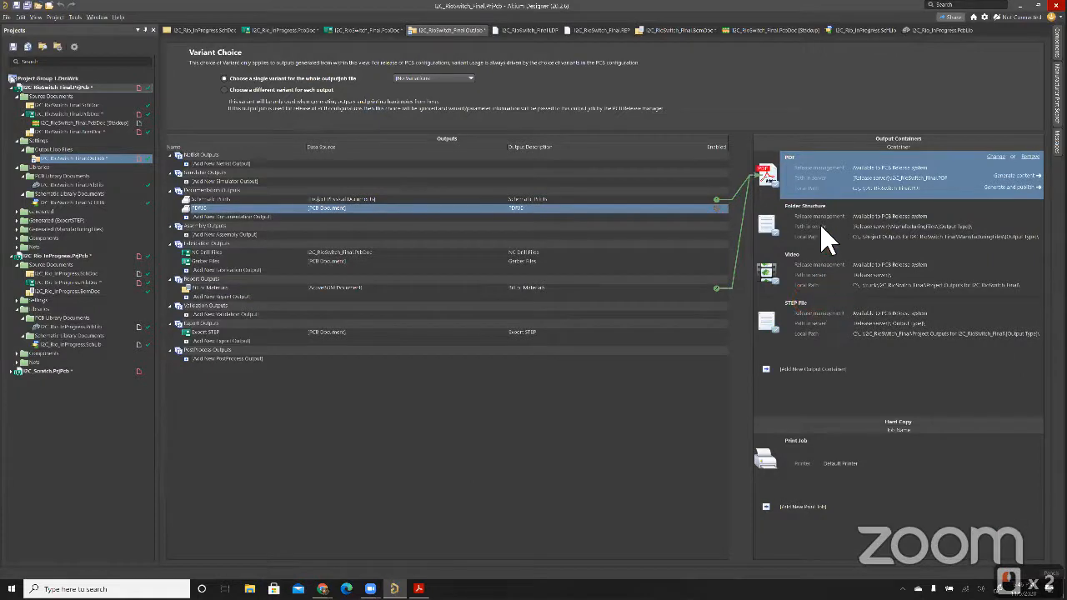
pyautogui.click(826, 331)
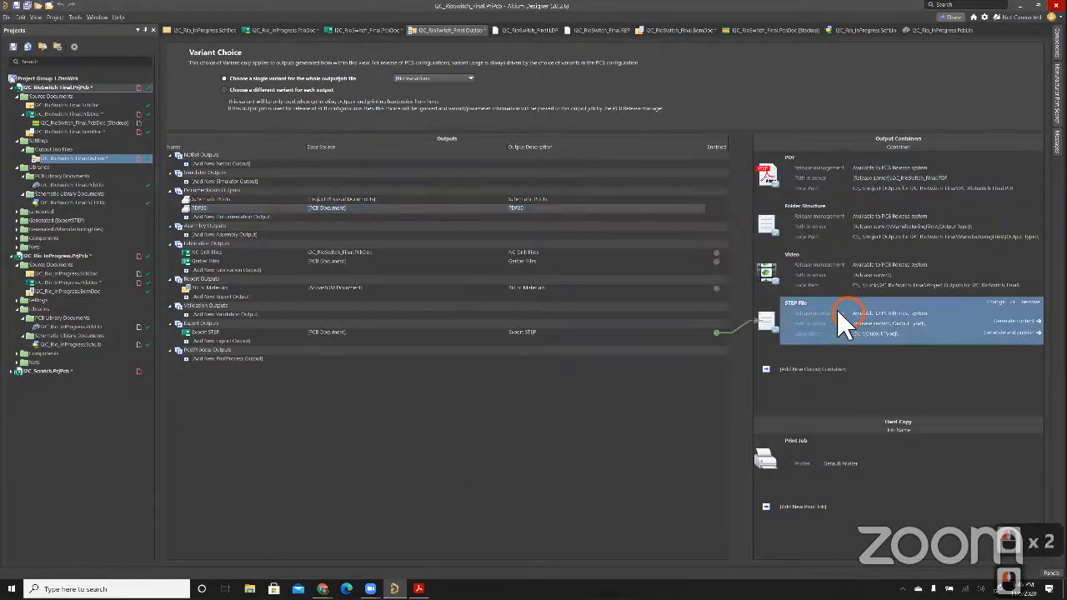
pyautogui.click(809, 370)
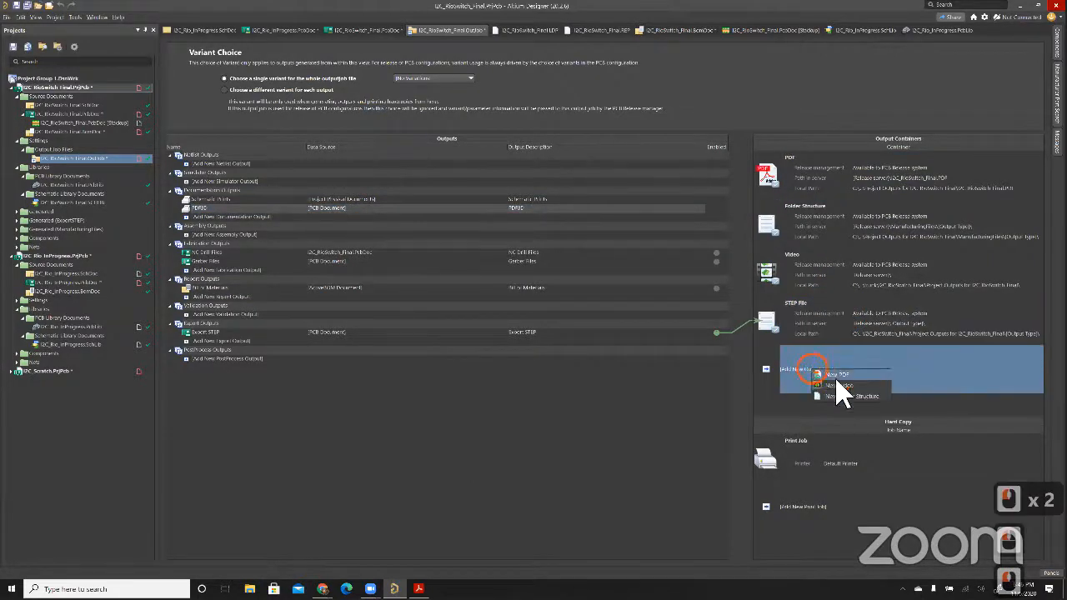
pyautogui.click(558, 364)
pyautogui.click(208, 330)
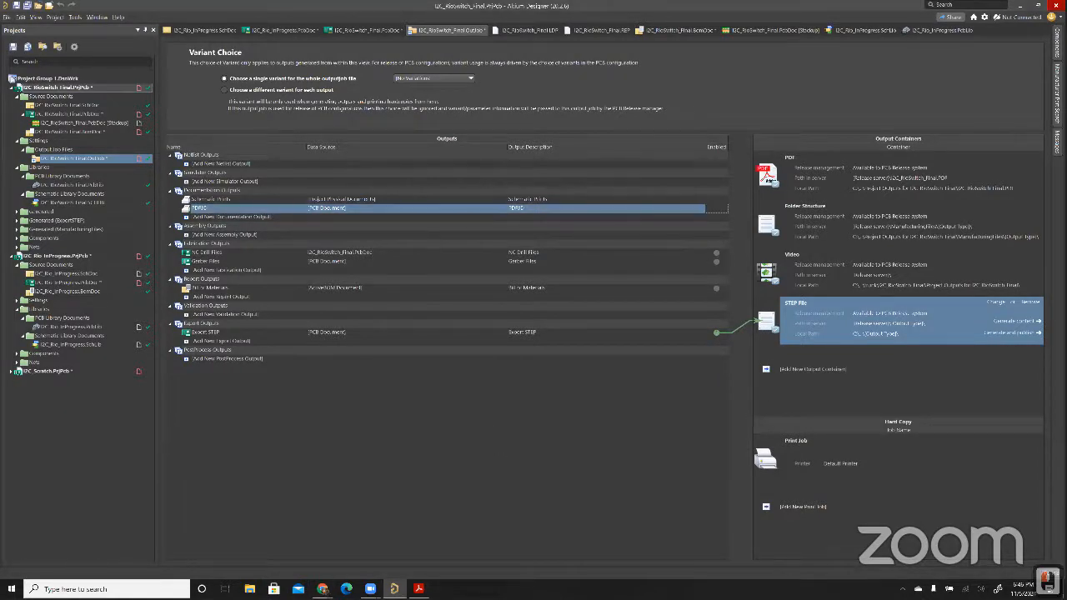
# Switch to the PDP for CAN Board document in Onshape, refresh its timed-out session, and inspect Assembly 2 from another angle
pyautogui.moveTo(351, 46); pyautogui.dragTo(467, 3)
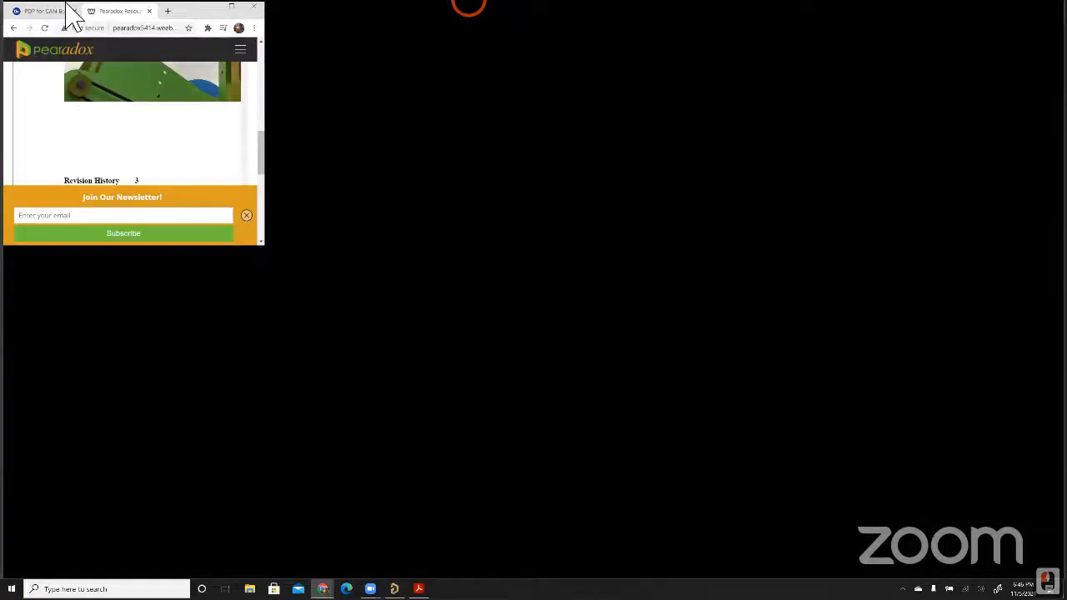
pyautogui.click(64, 7)
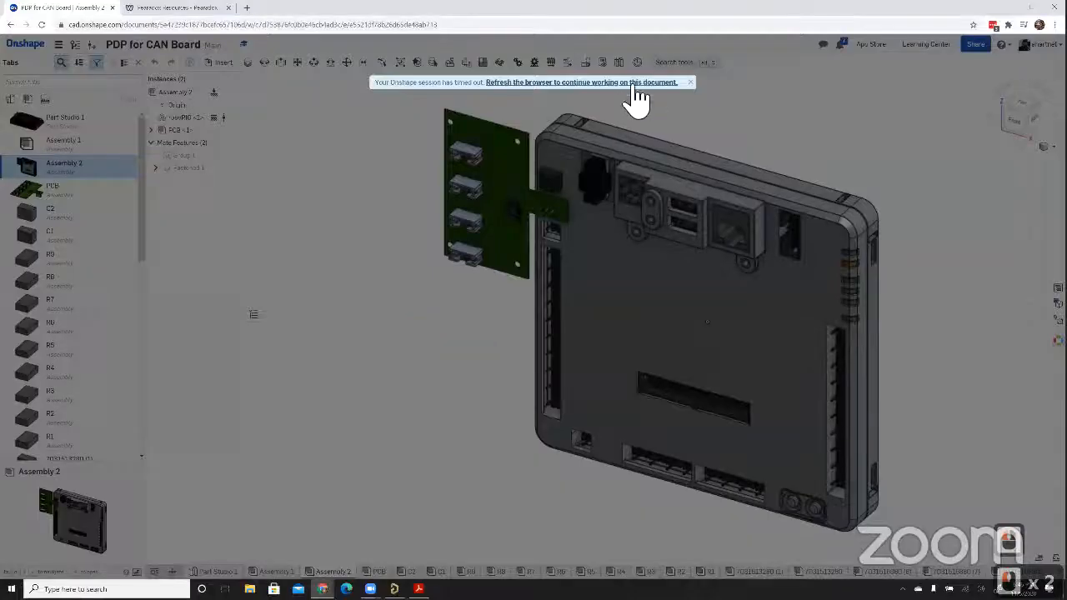
pyautogui.click(607, 81)
pyautogui.click(610, 82)
pyautogui.click(265, 234)
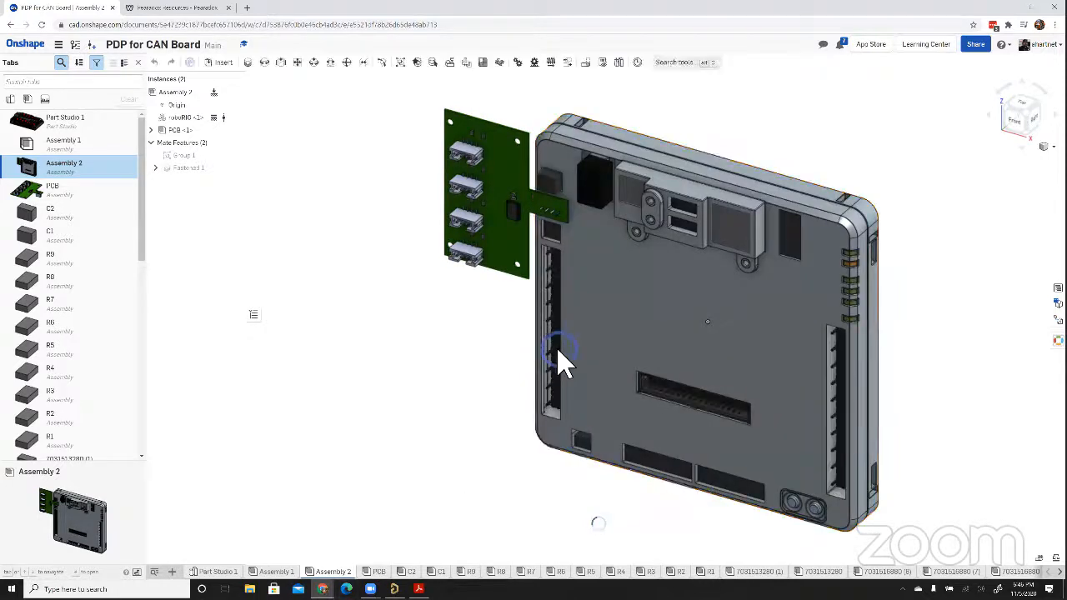
pyautogui.moveTo(483, 426); pyautogui.dragTo(401, 523, button='right')
# Switch back to I2C_RioSwitch_Final's output job in Altium Designer
pyautogui.click(322, 589)
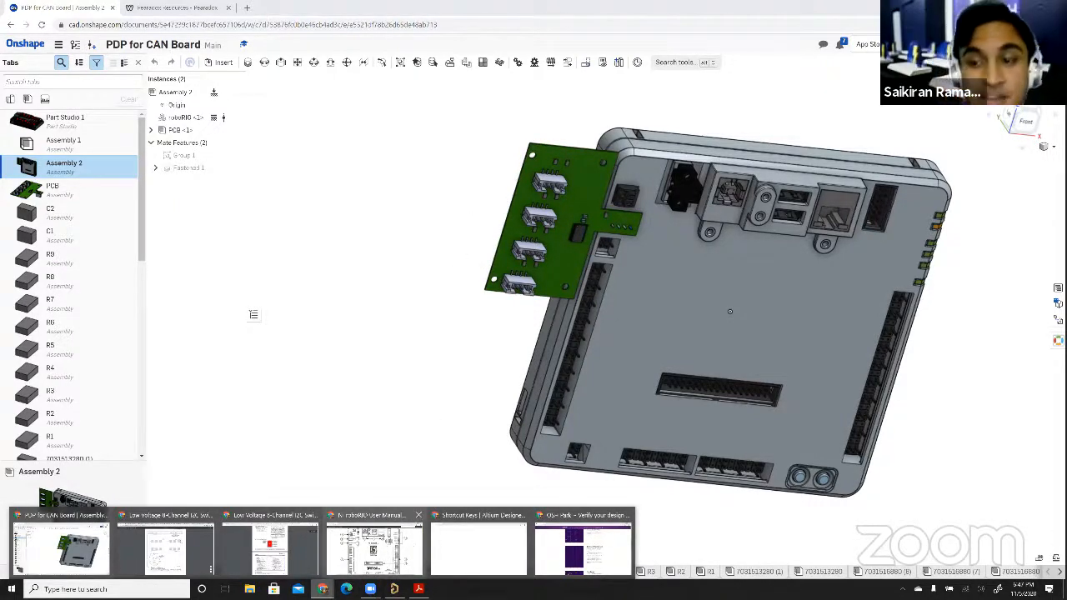
pyautogui.click(395, 589)
pyautogui.click(475, 416)
pyautogui.click(502, 425)
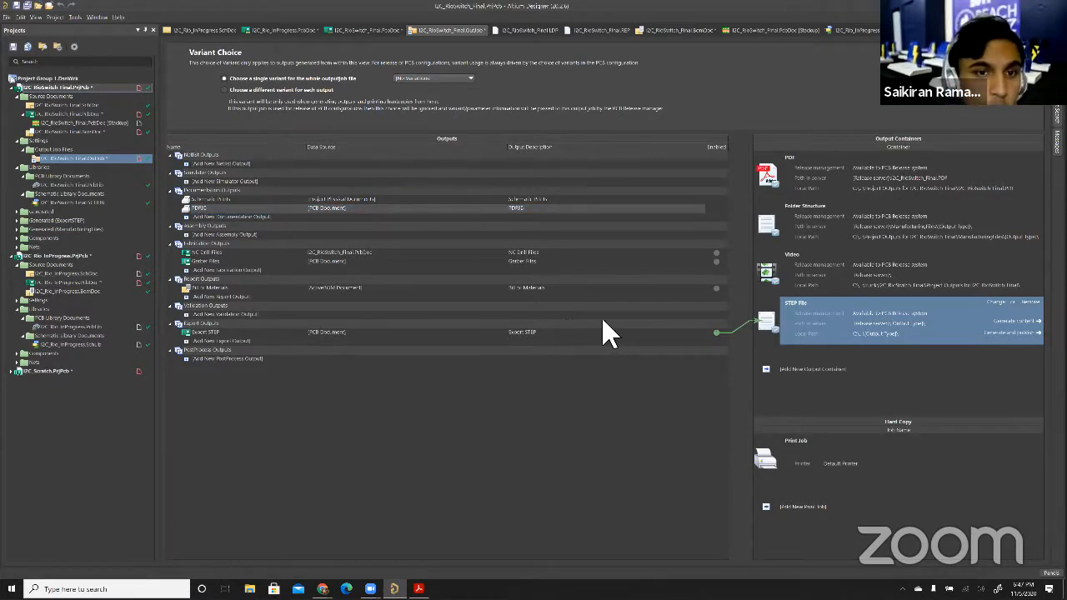
pyautogui.click(579, 327)
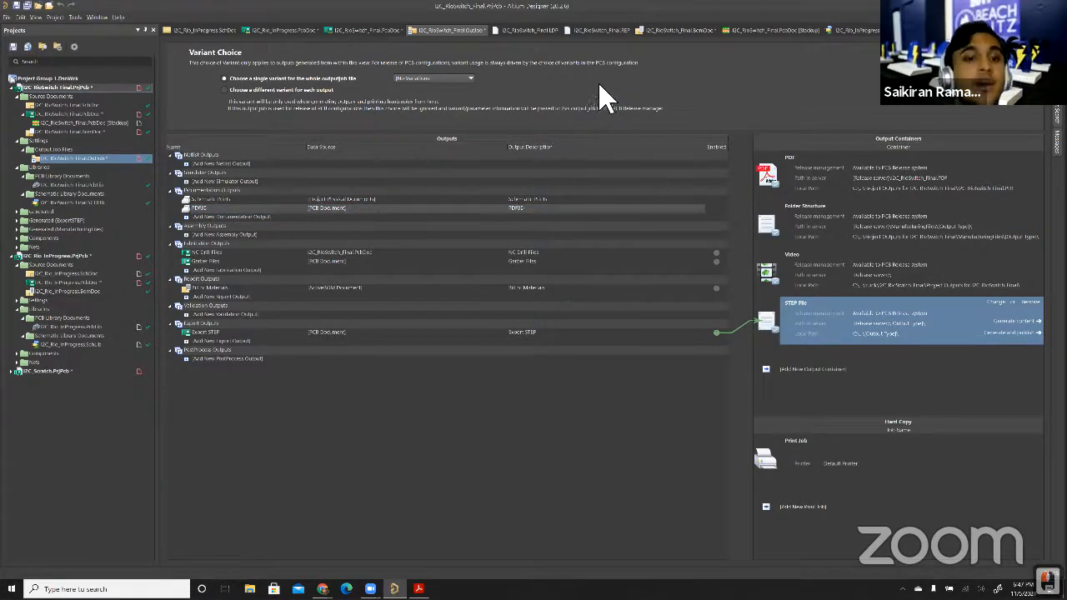